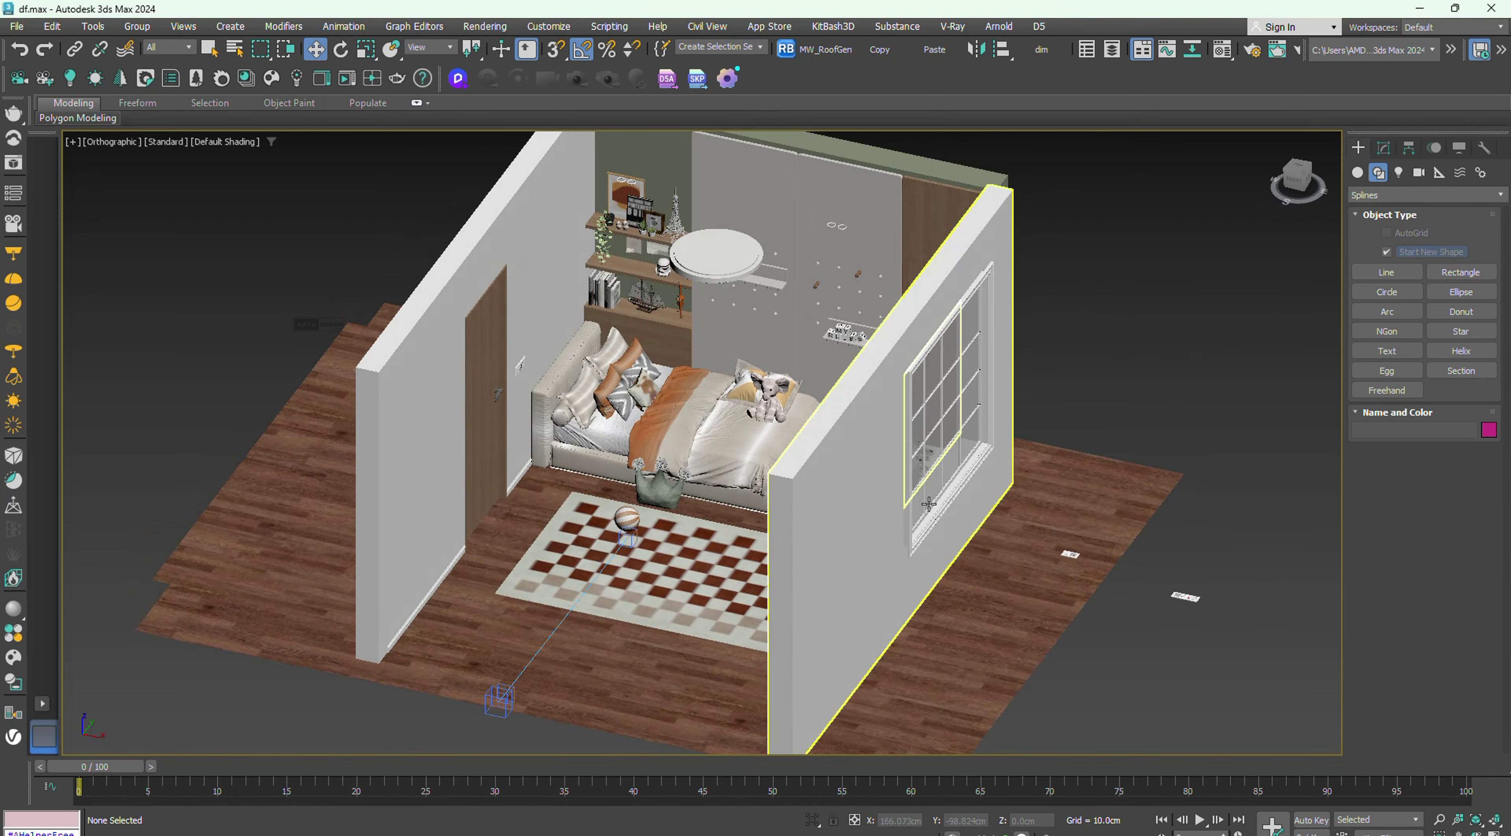
Step: Sync the df.max scene from the VRayCam001 view into a new D5 Render project
right_click(1182, 403)
click(1224, 338)
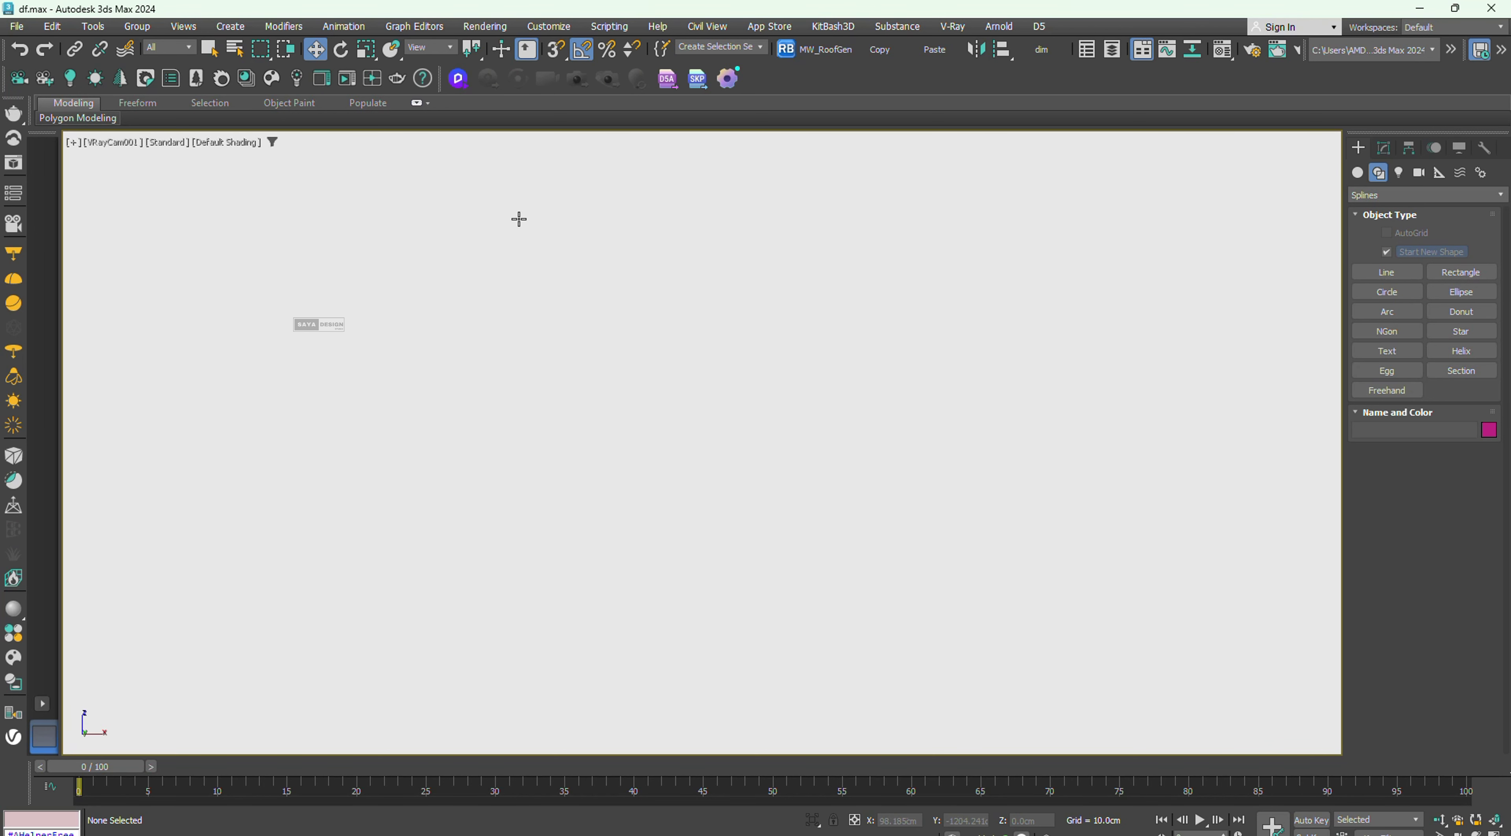
click(458, 79)
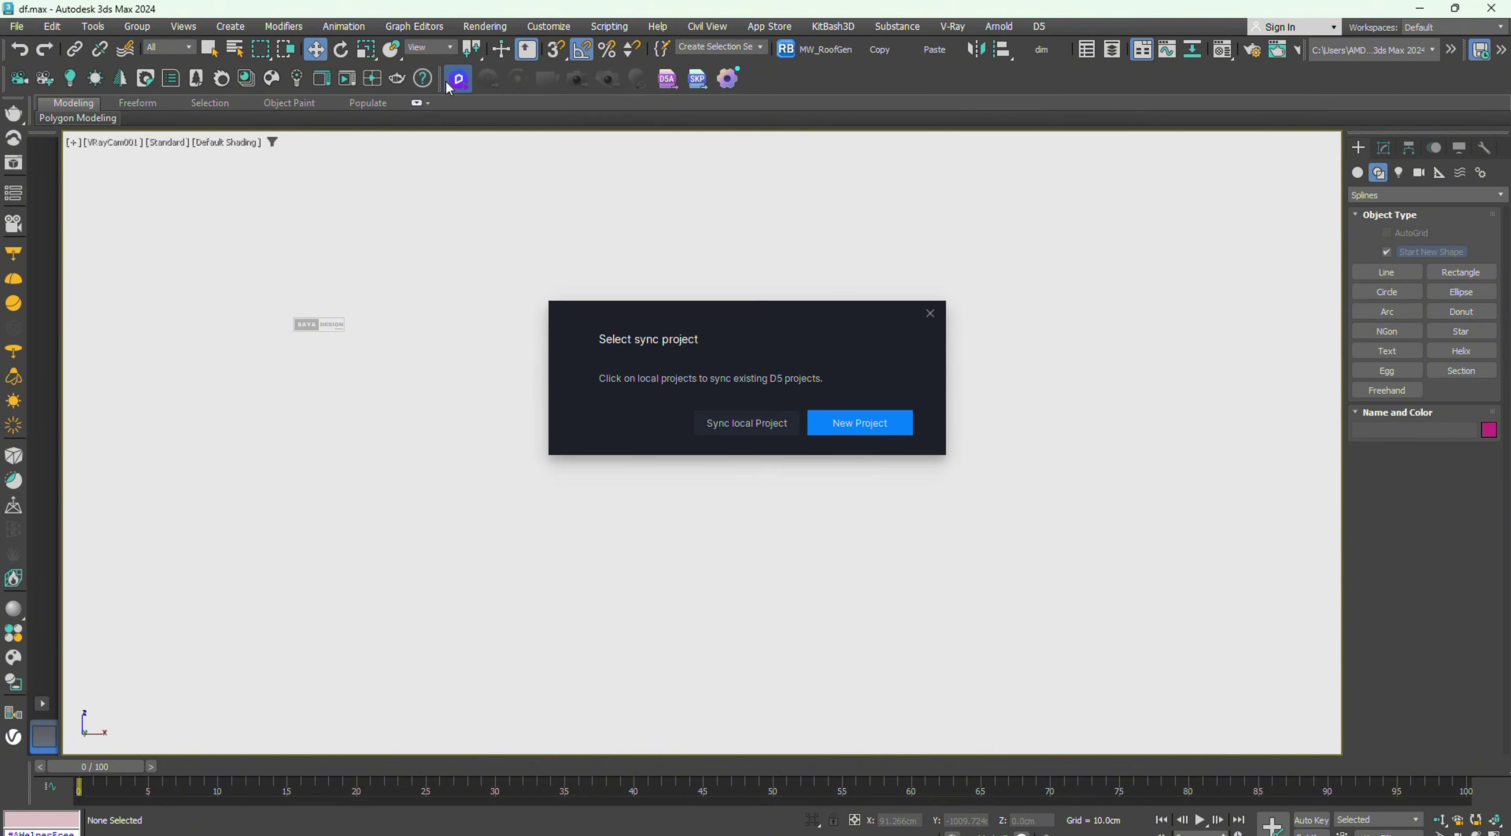
click(864, 427)
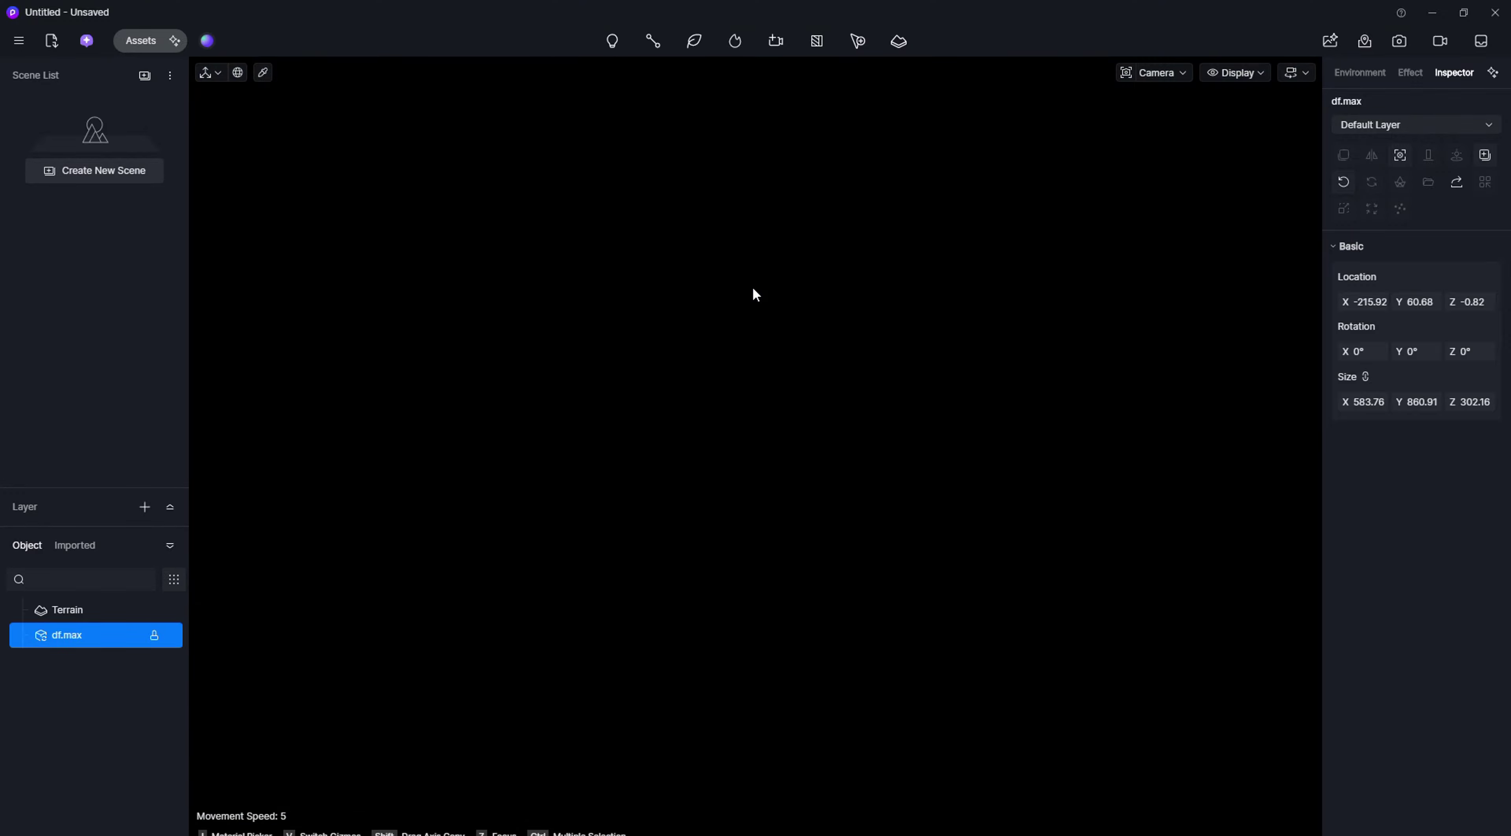
Step: Place a disc light over the bed and raise it to a height of about Z 167
click(612, 41)
click(629, 174)
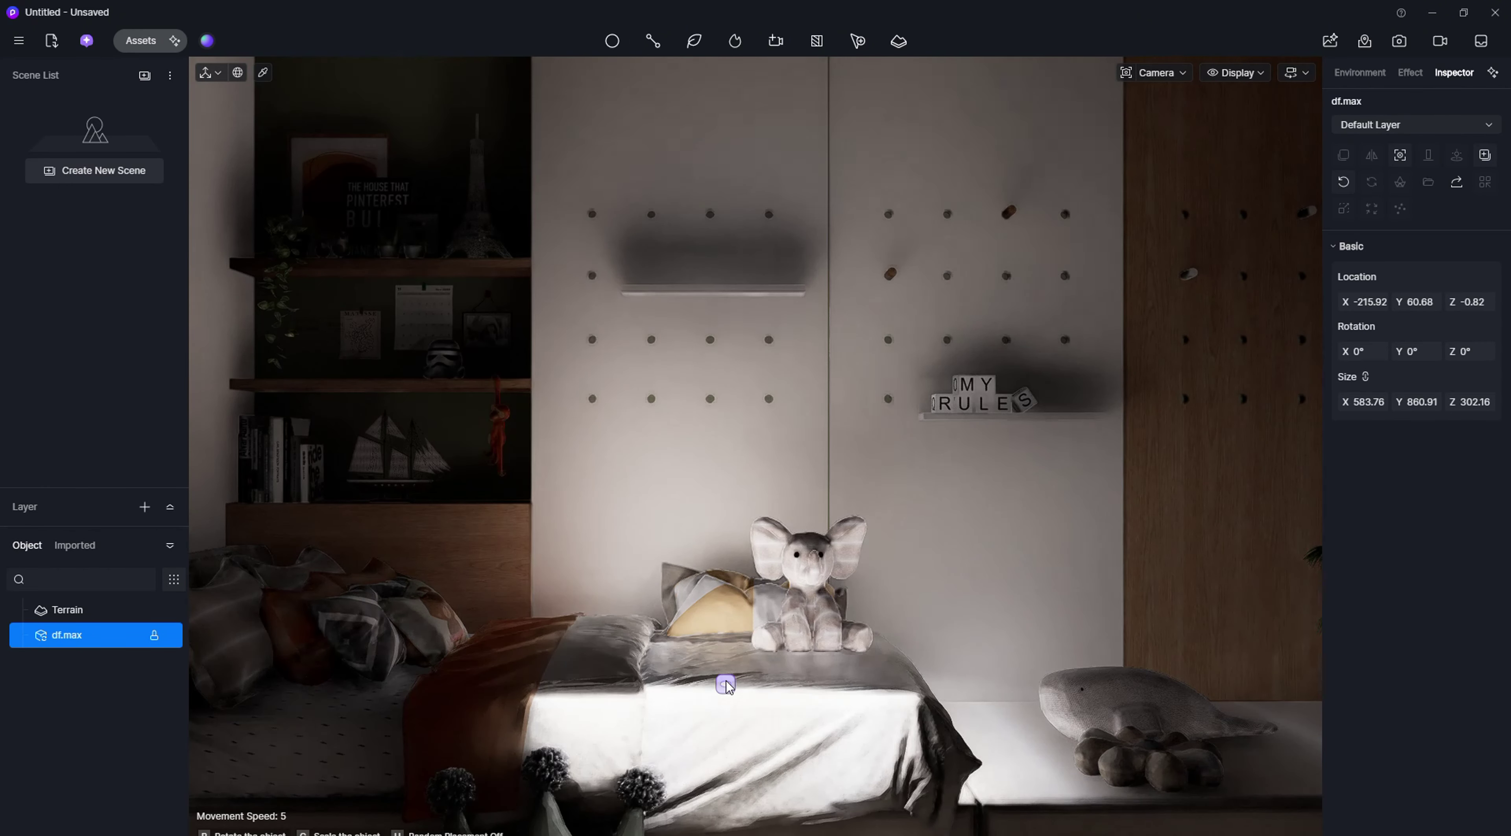
click(725, 715)
drag(725, 622, 862, 128)
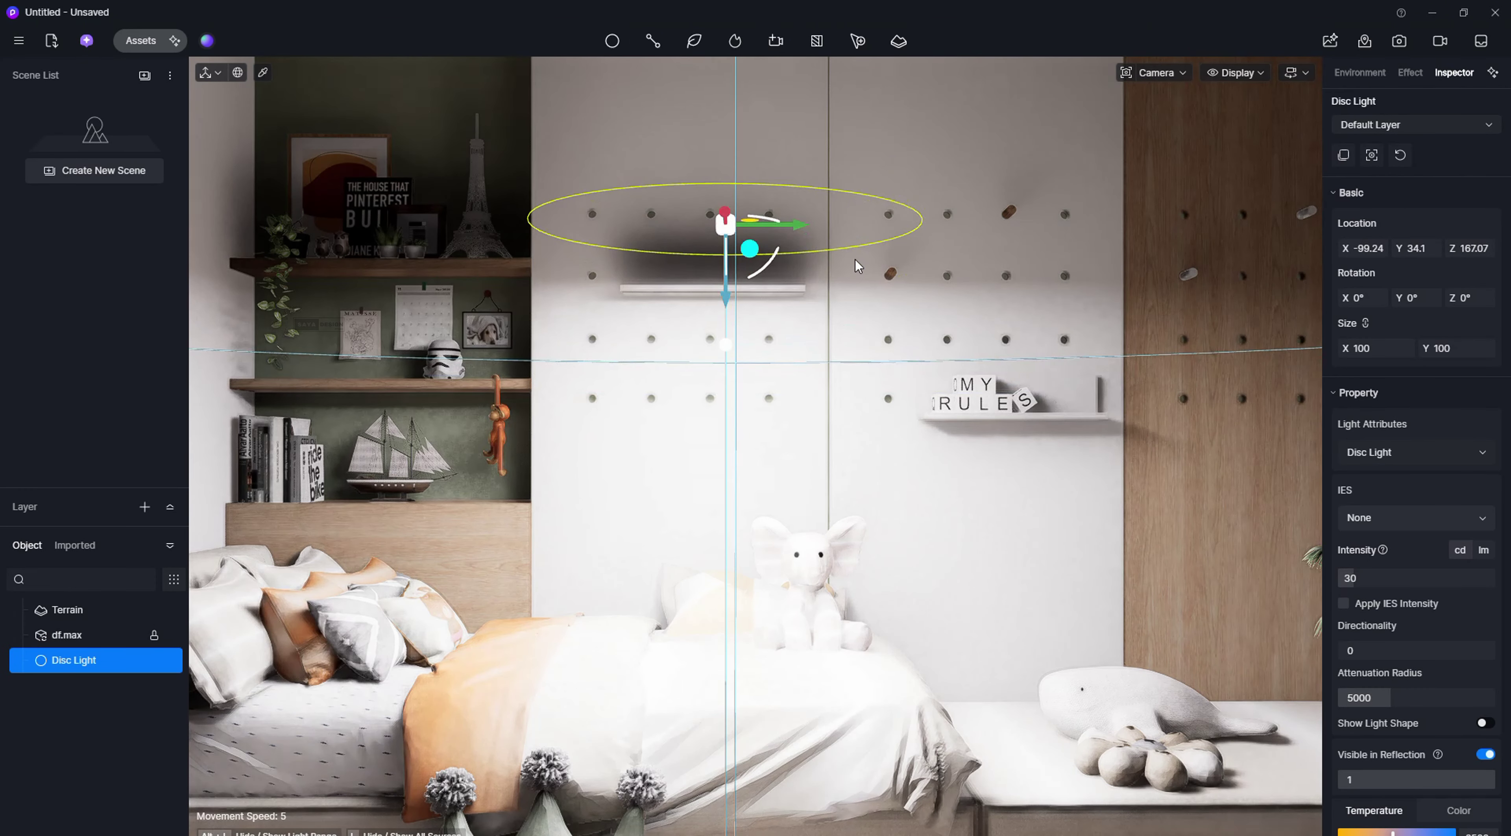
Step: Try camera fields of view of 90° and 60°, and settle on 85°
click(1168, 76)
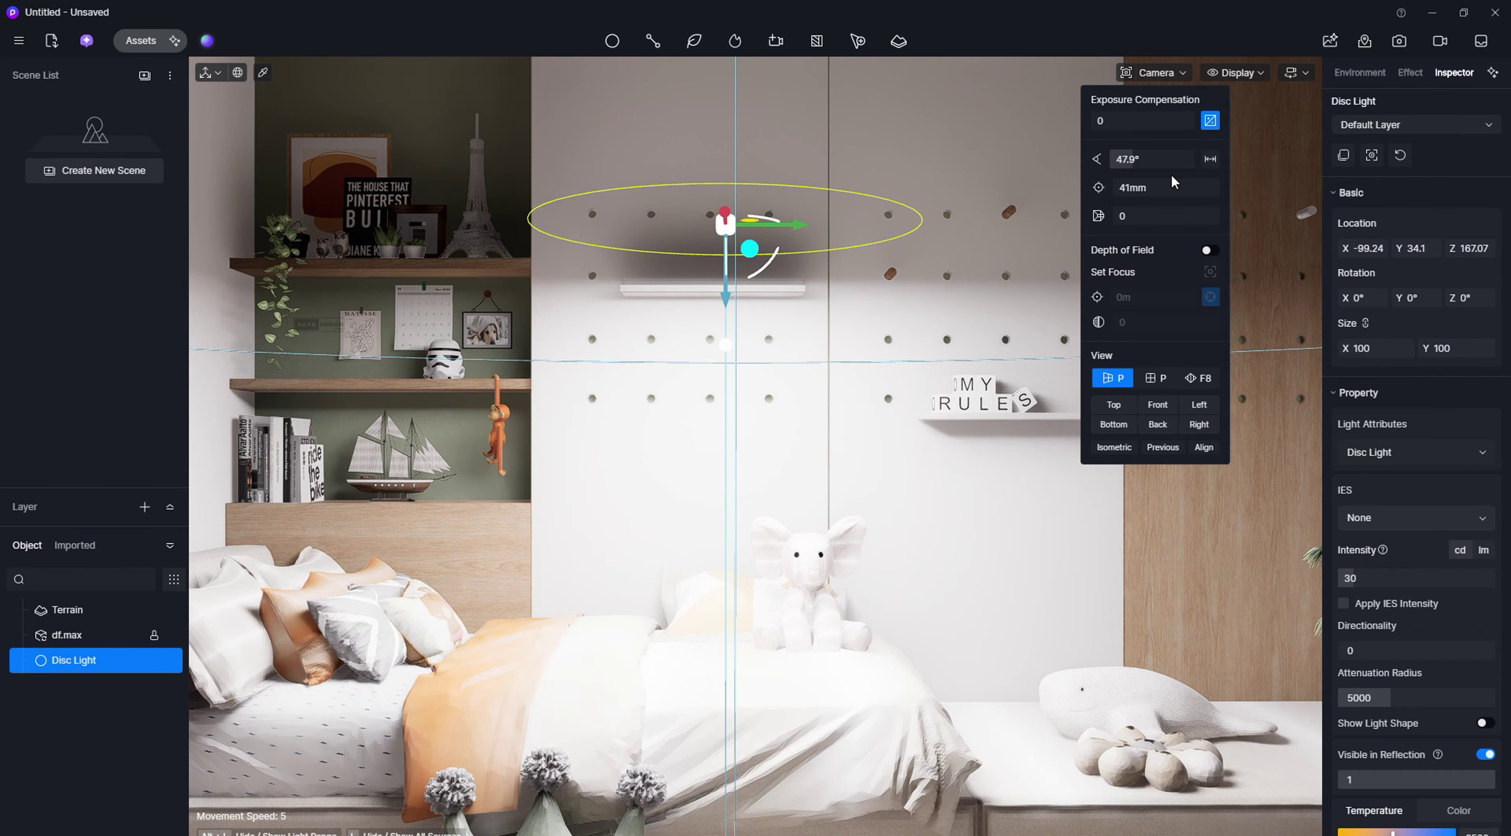
click(1165, 161)
text(90)
key(Return)
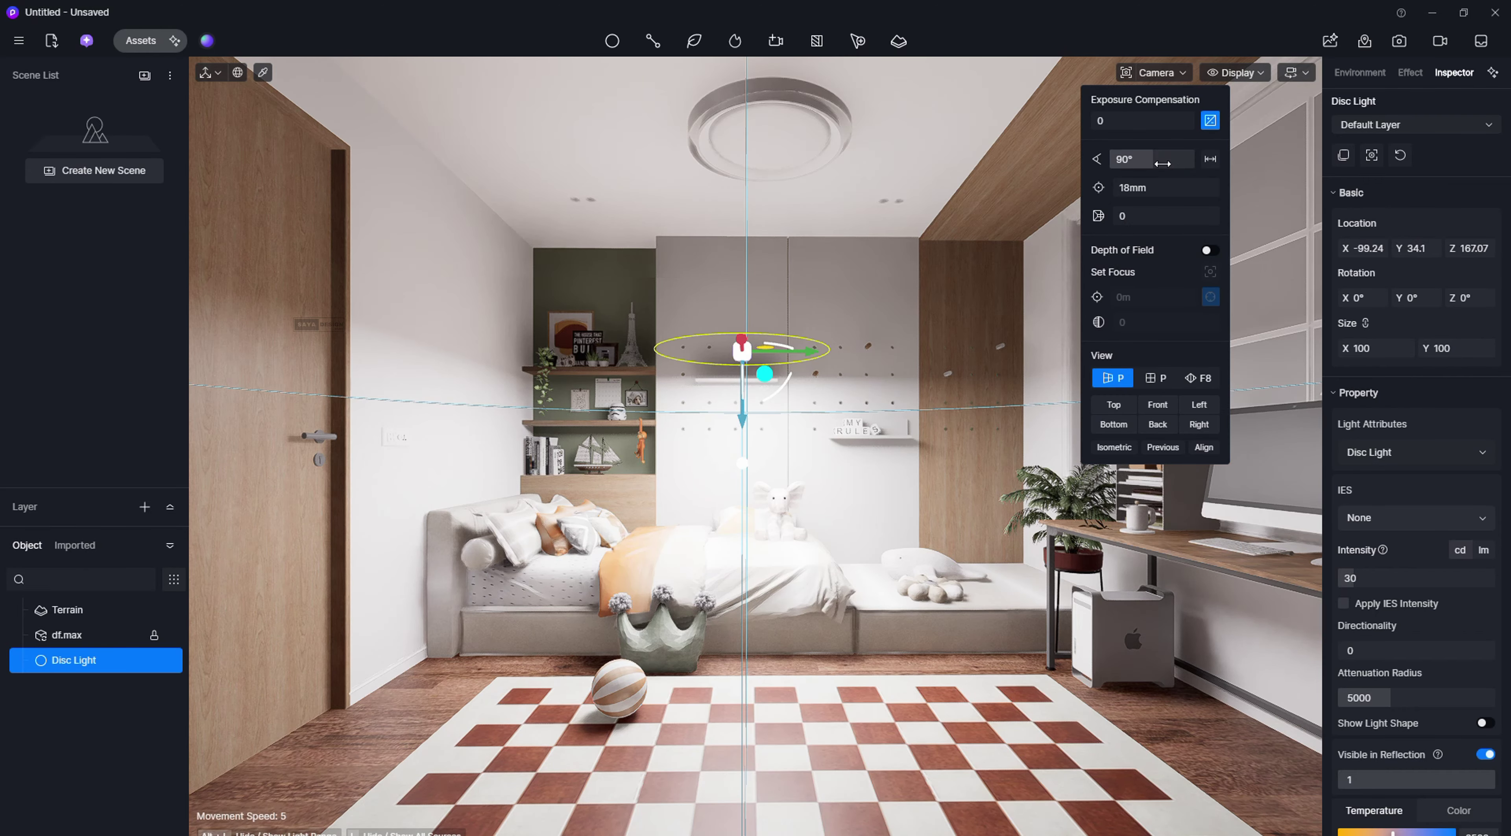
click(1162, 162)
text(60)
key(Return)
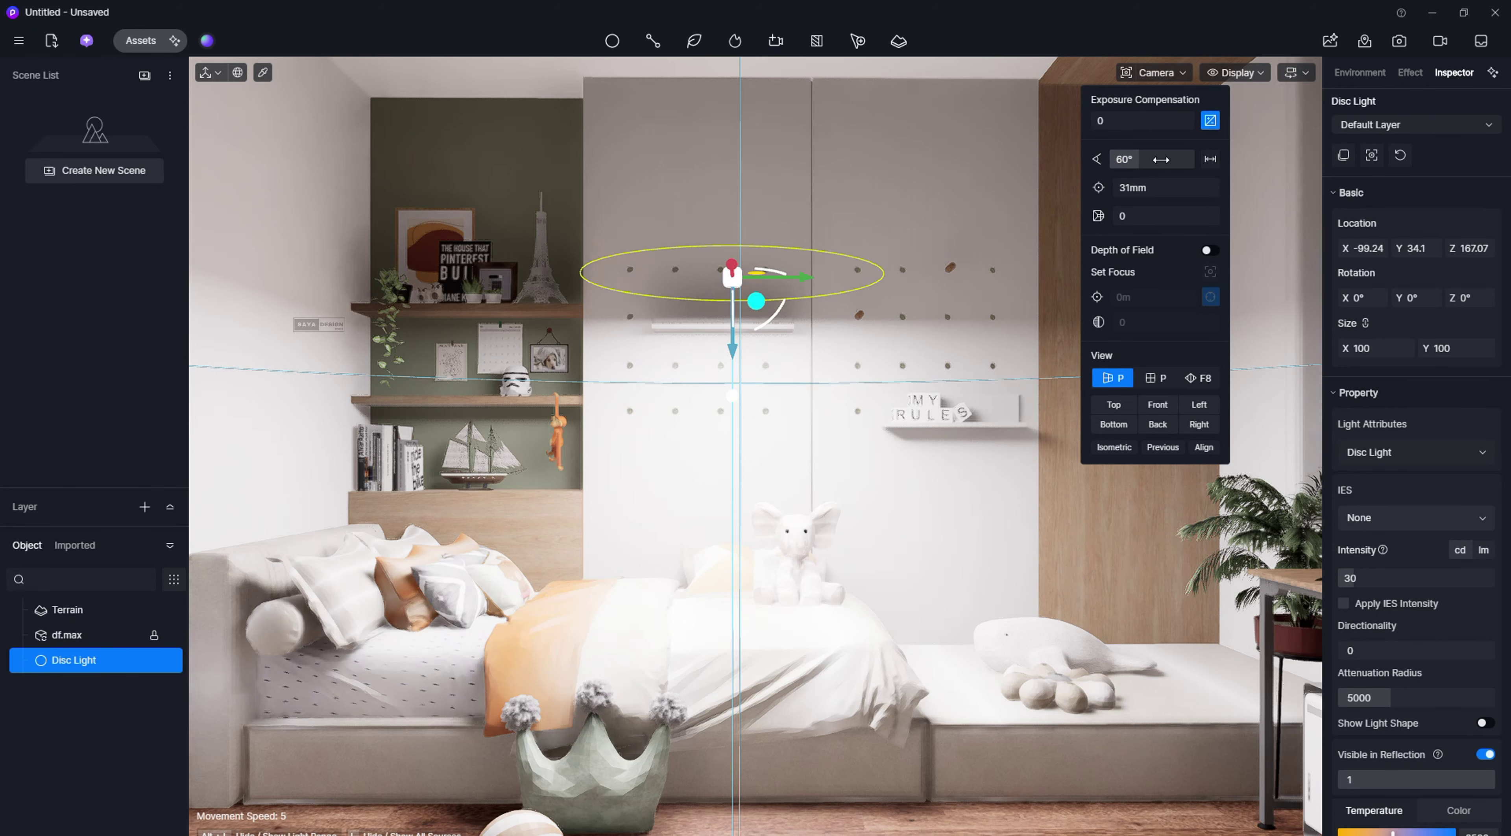
click(1162, 160)
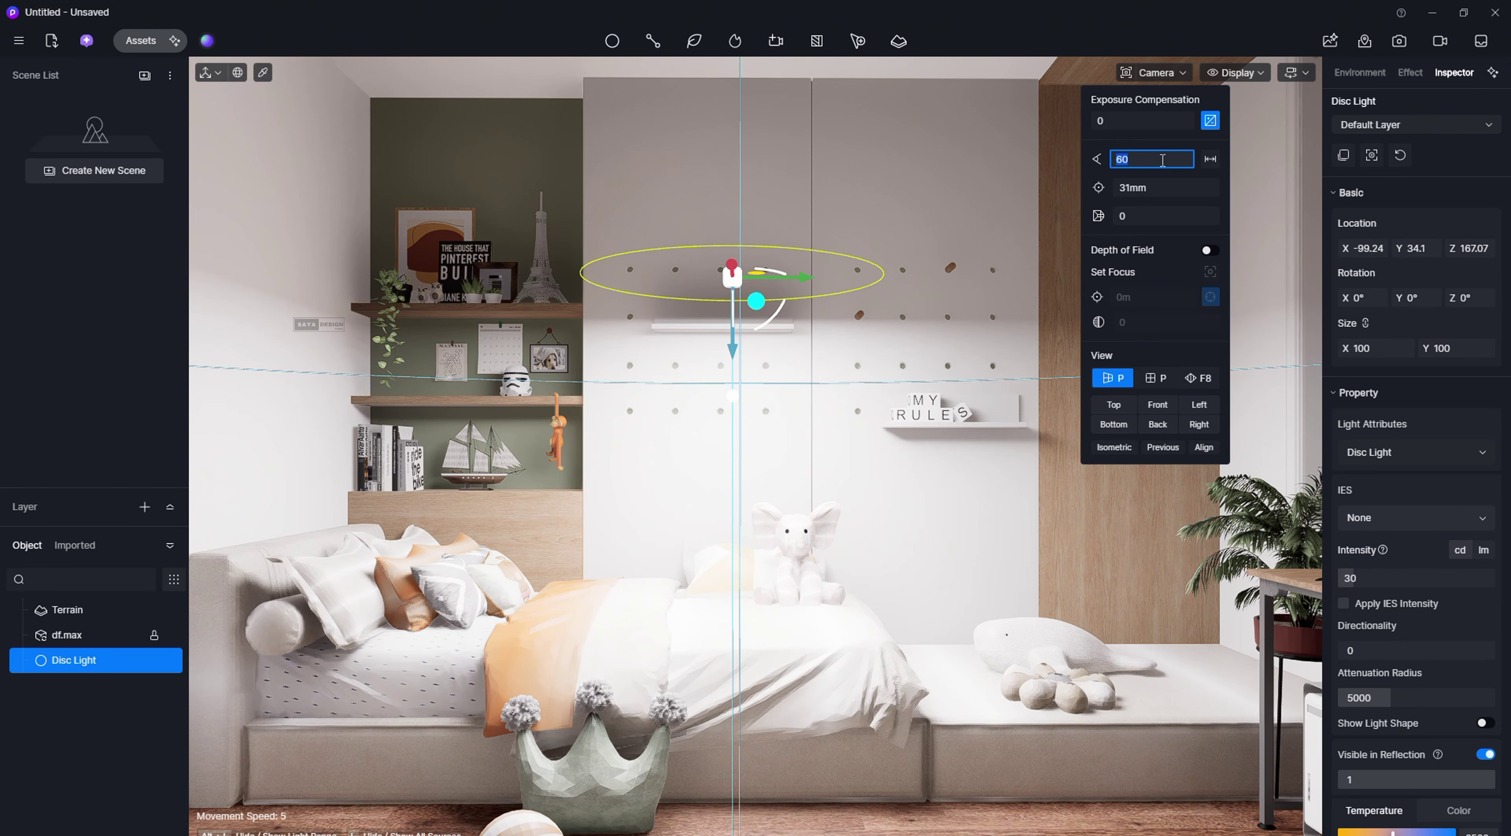
key(Return)
Step: Move the camera to frame the room frontally, with the door, bed, checkered rug and desk all in view
key(d)
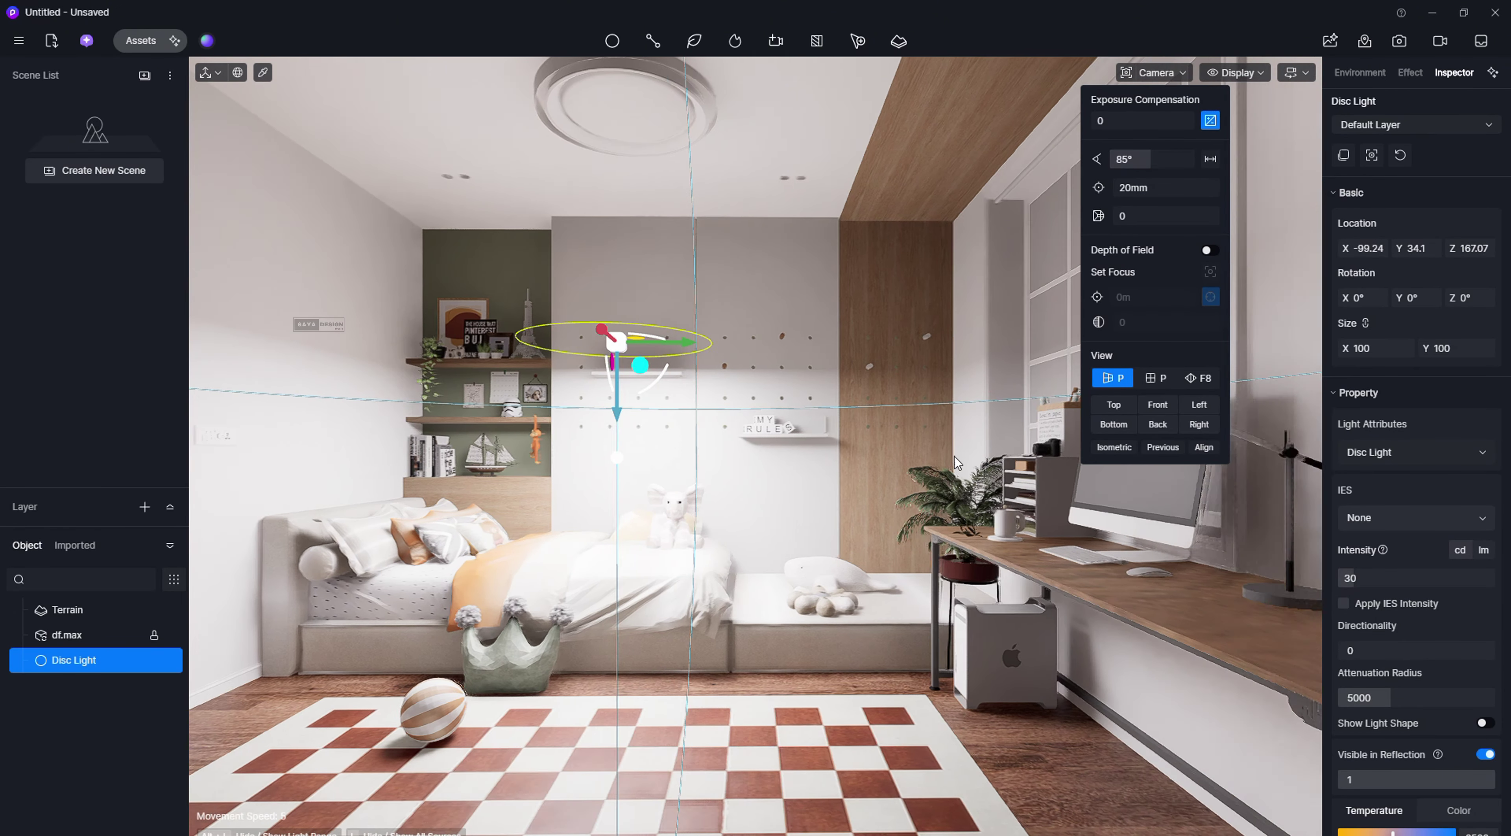
key(a)
key(s)
key(a)
key(s)
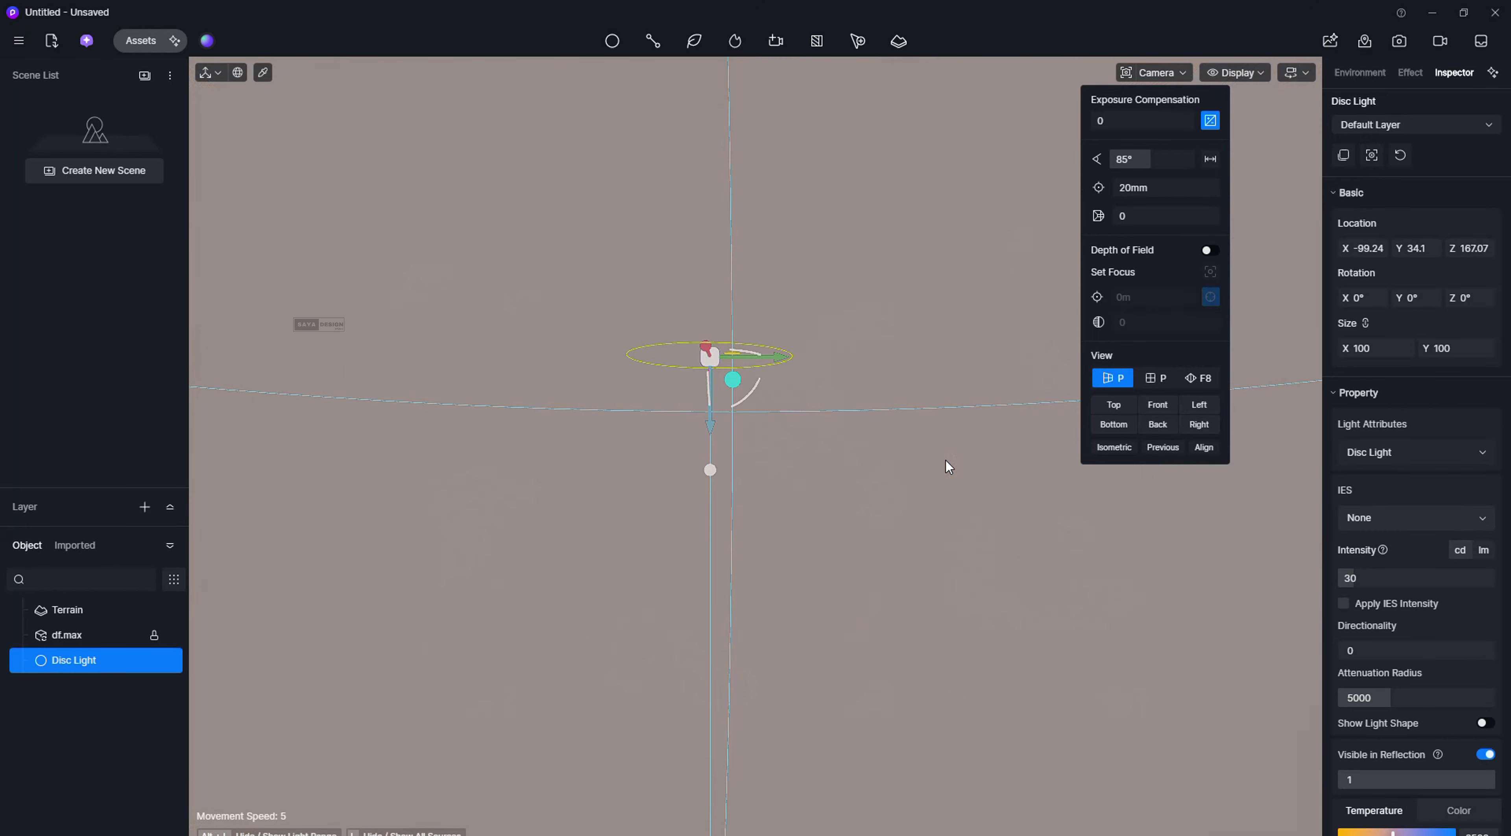
key(w)
key(q)
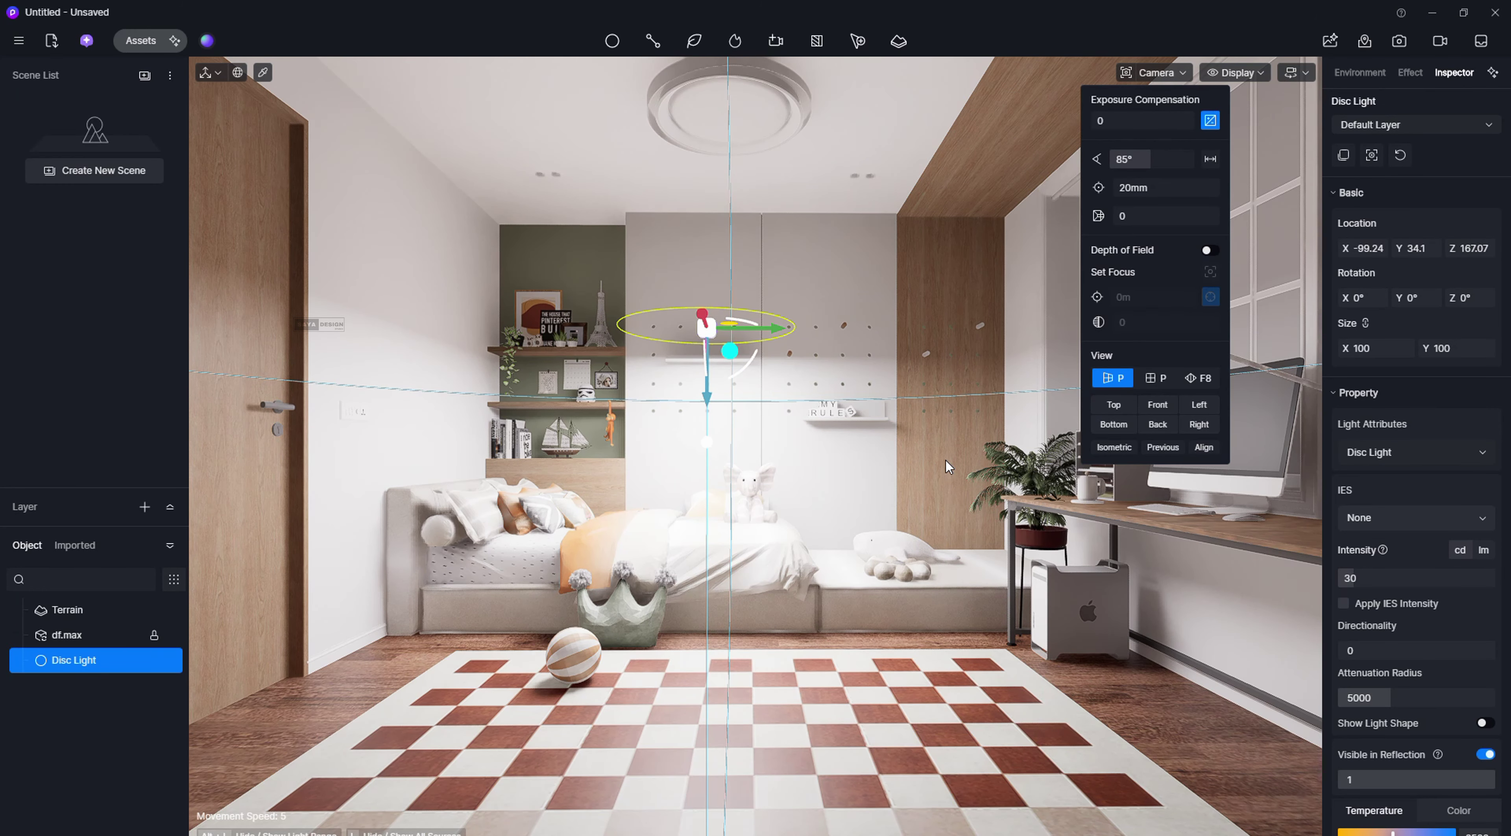
key(d)
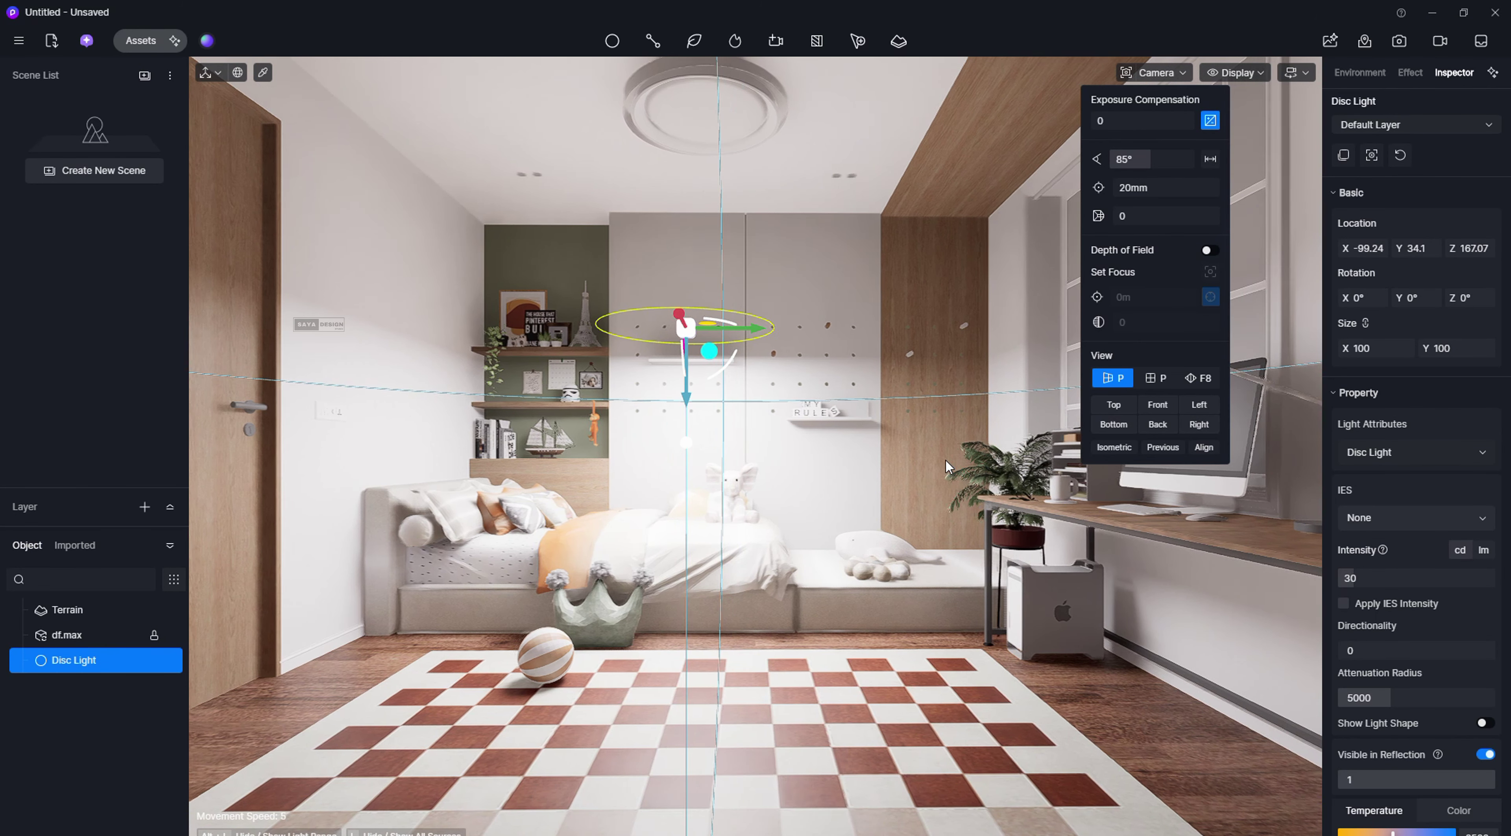
key(a)
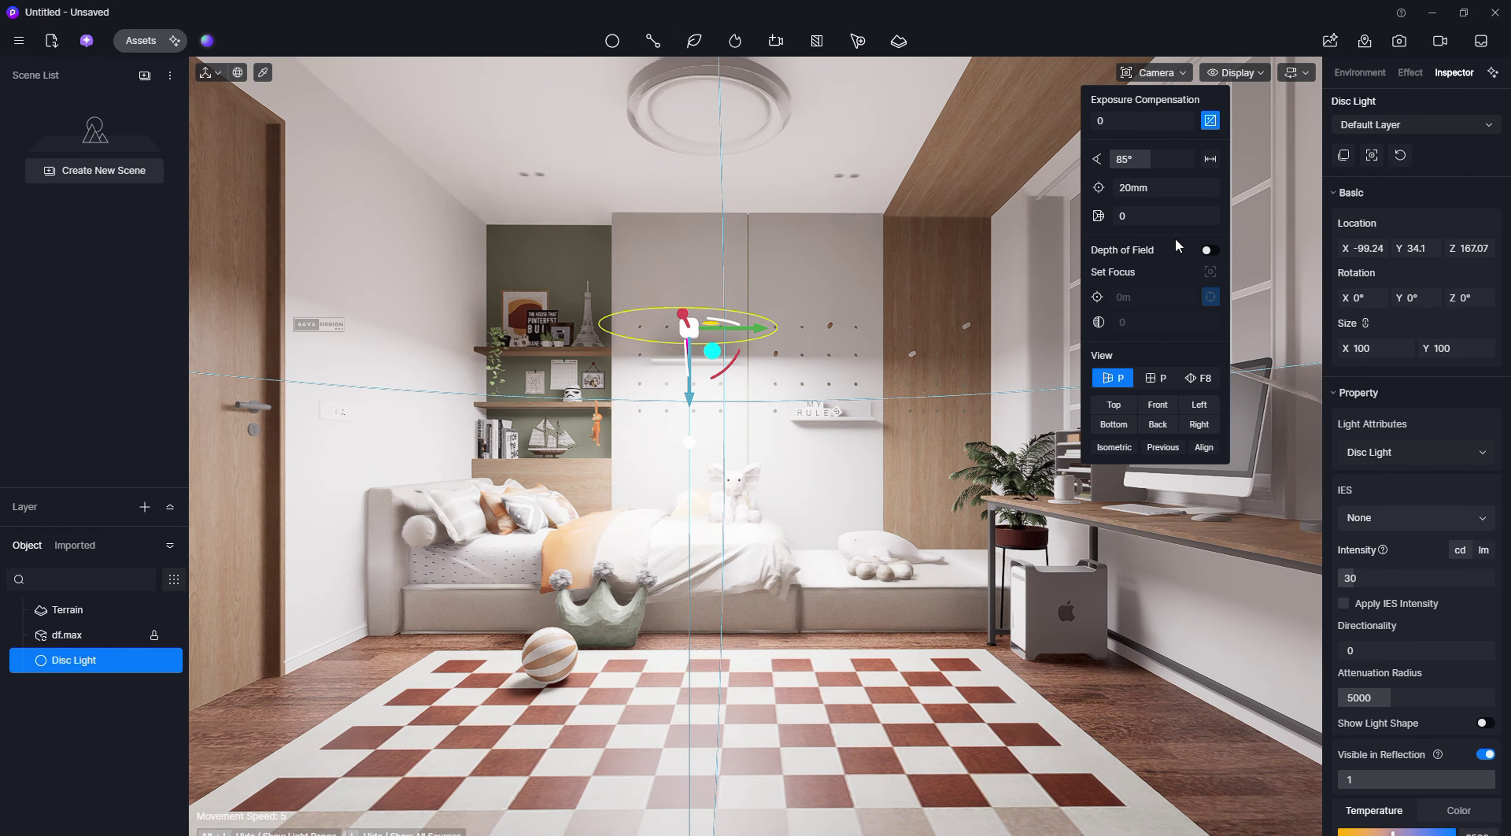
Step: Turn on the composition grid overlay, fine-tune the framing and store the view as a new scene
click(1306, 73)
click(1235, 72)
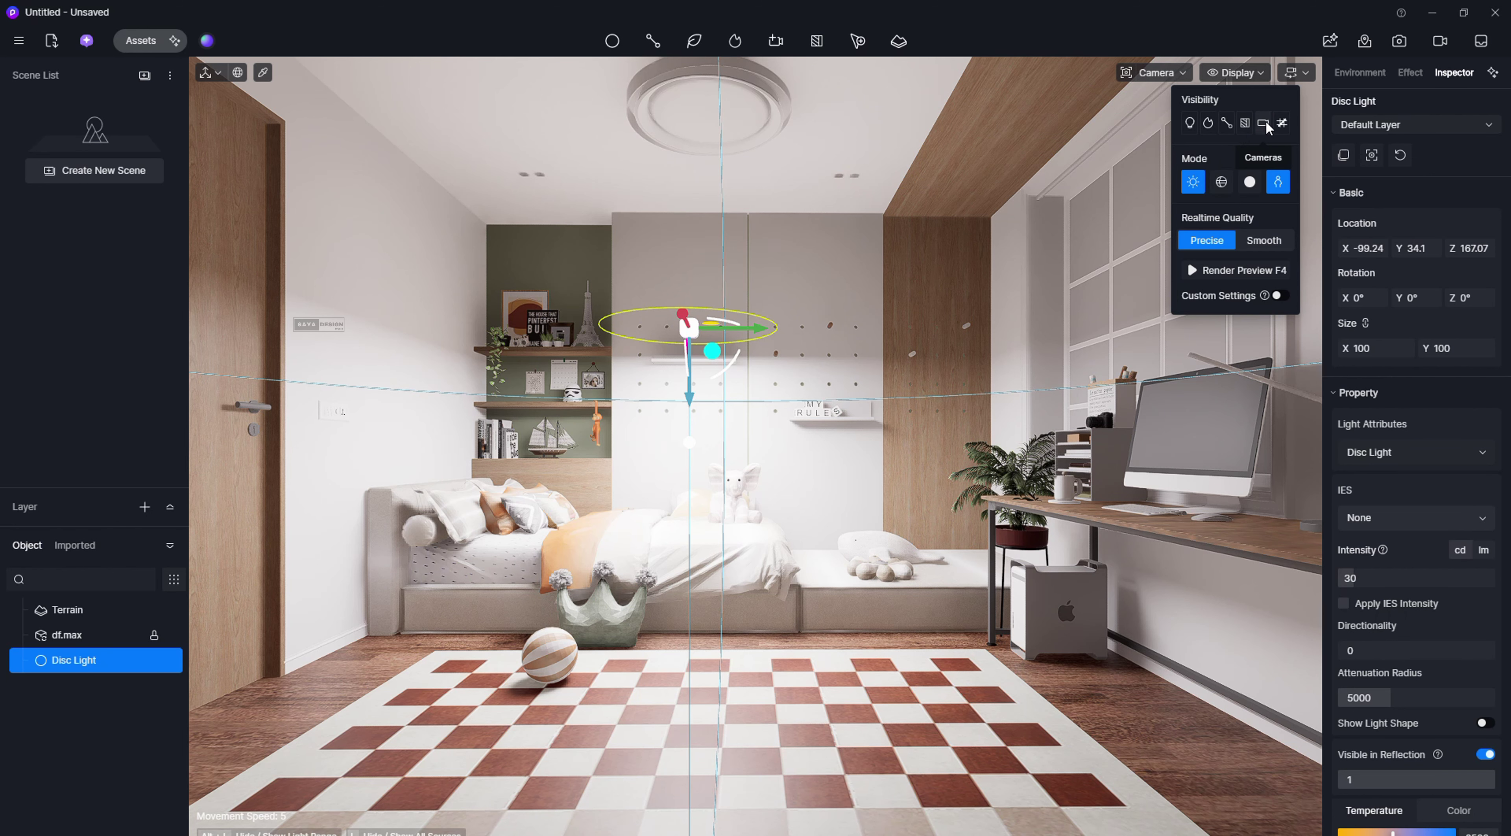
click(1283, 123)
key(a)
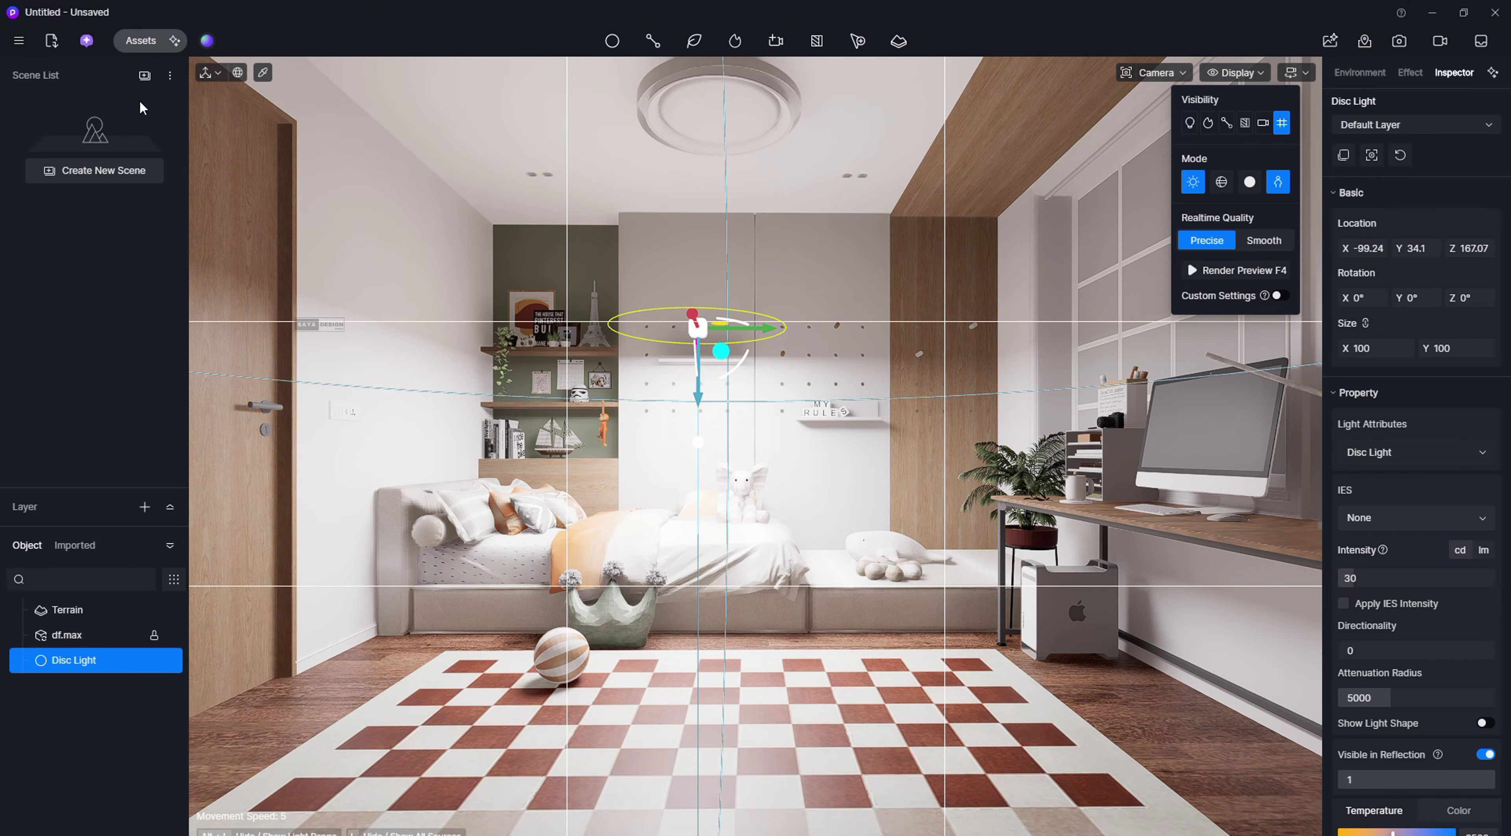
click(144, 75)
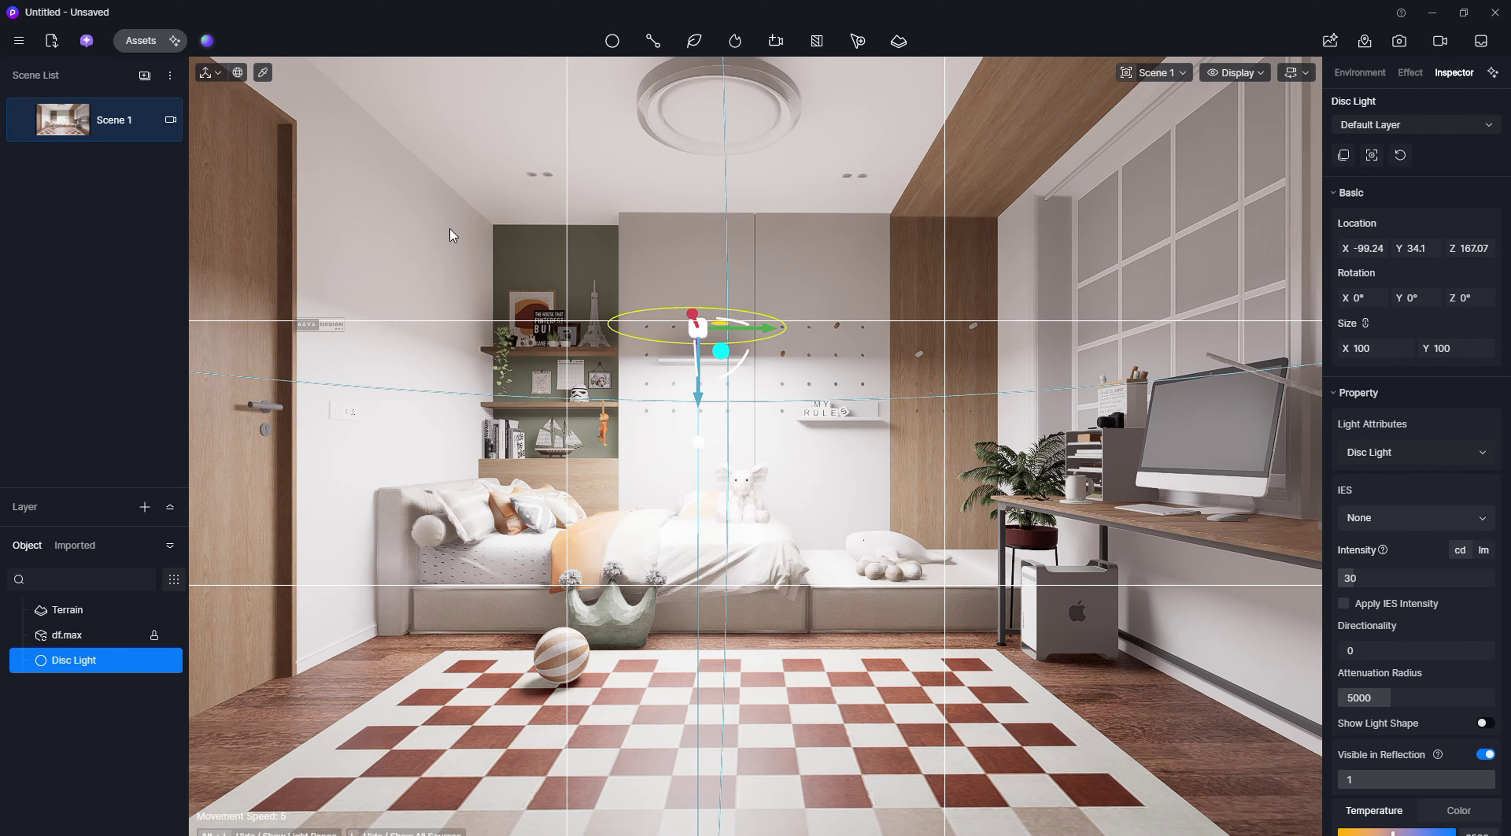
Step: Save the project to the Desktop folder under the name twst
key(ctrl+s)
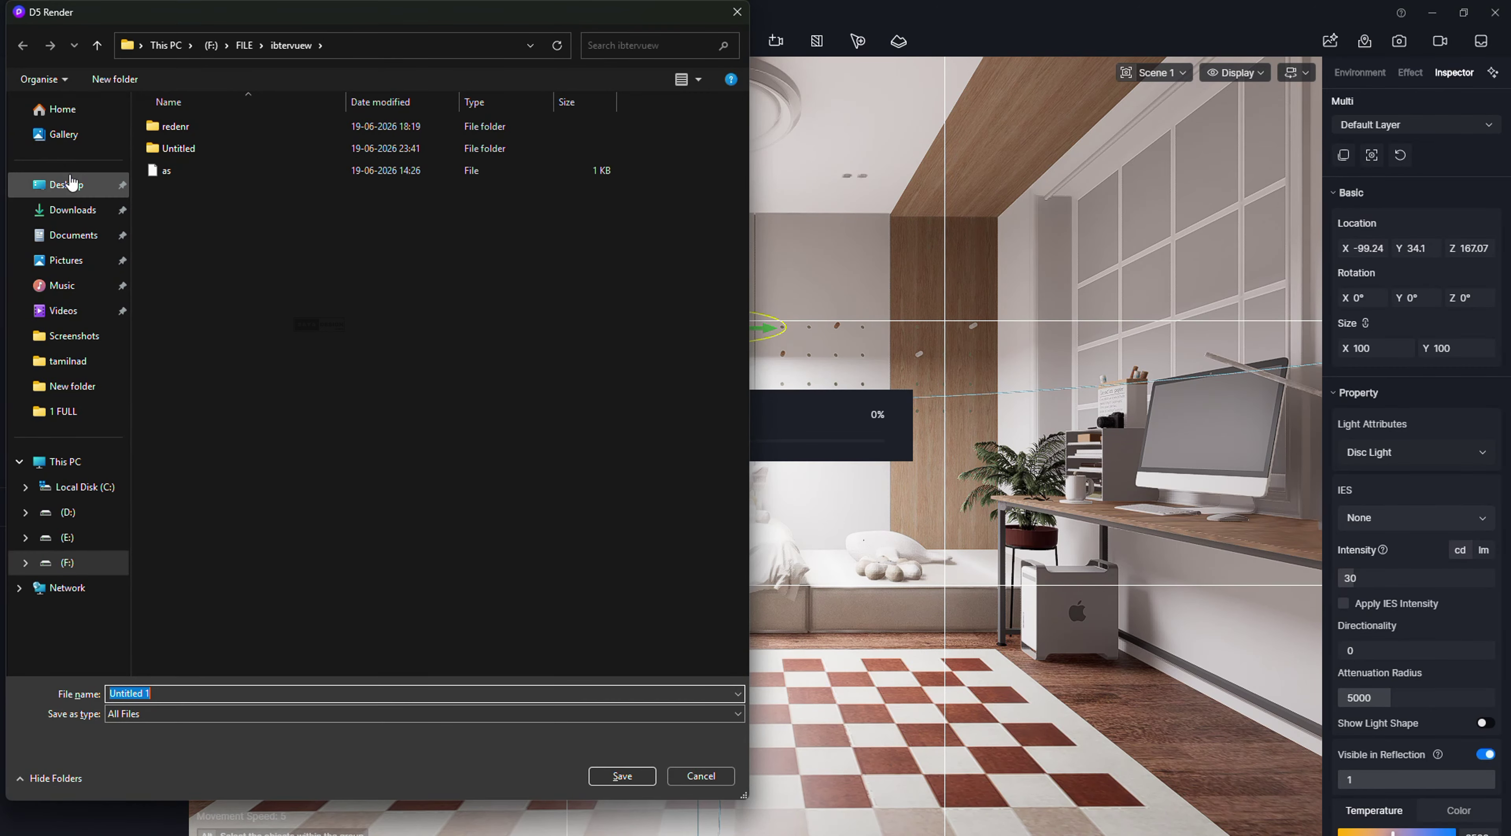
click(70, 183)
click(261, 693)
text(t)
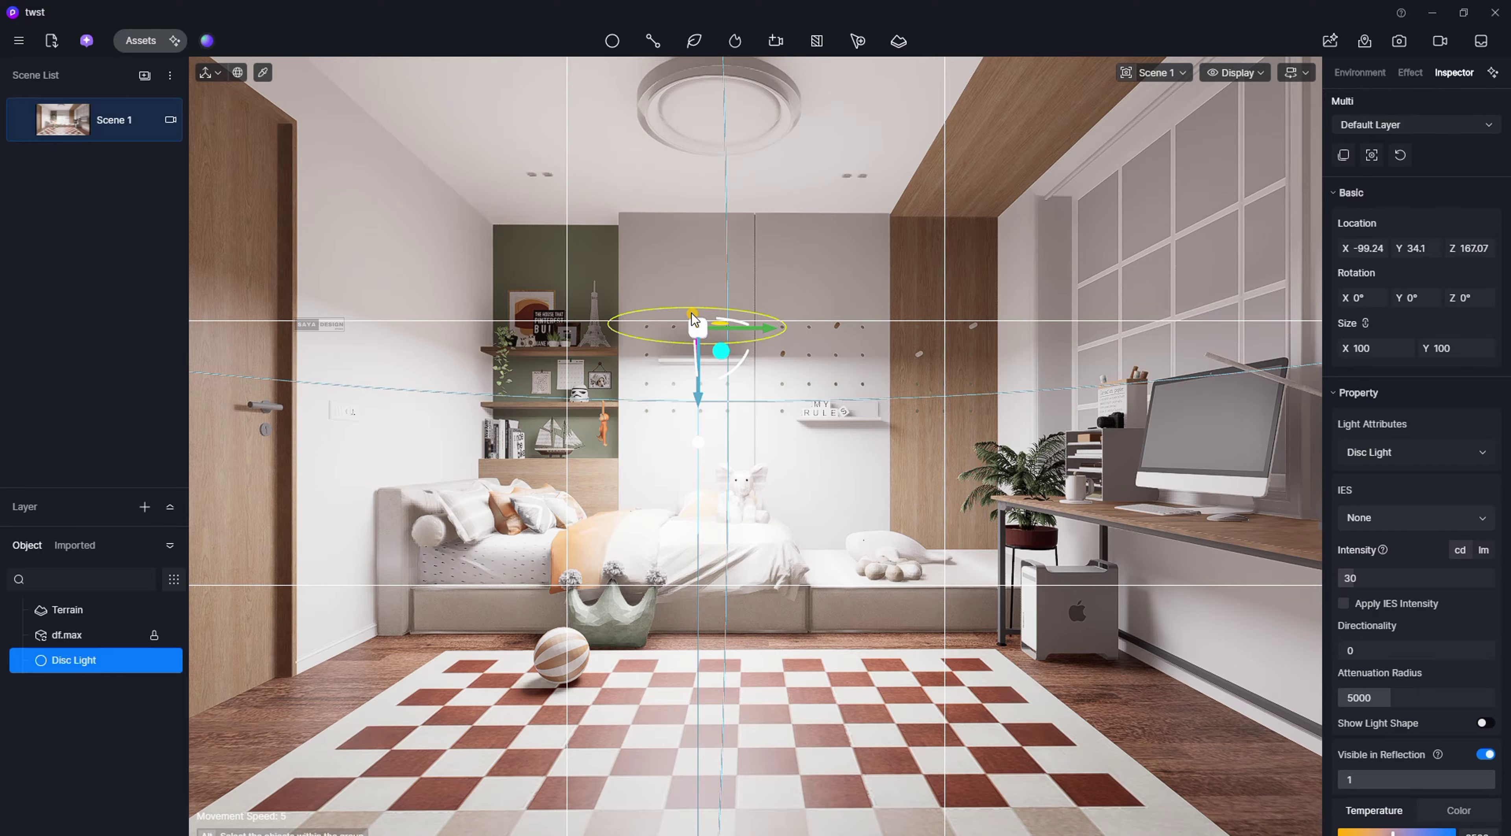
Step: Delete the disc light and place a spotlight at the recessed ceiling fixture nearest the door wall
drag(692, 316, 794, 268)
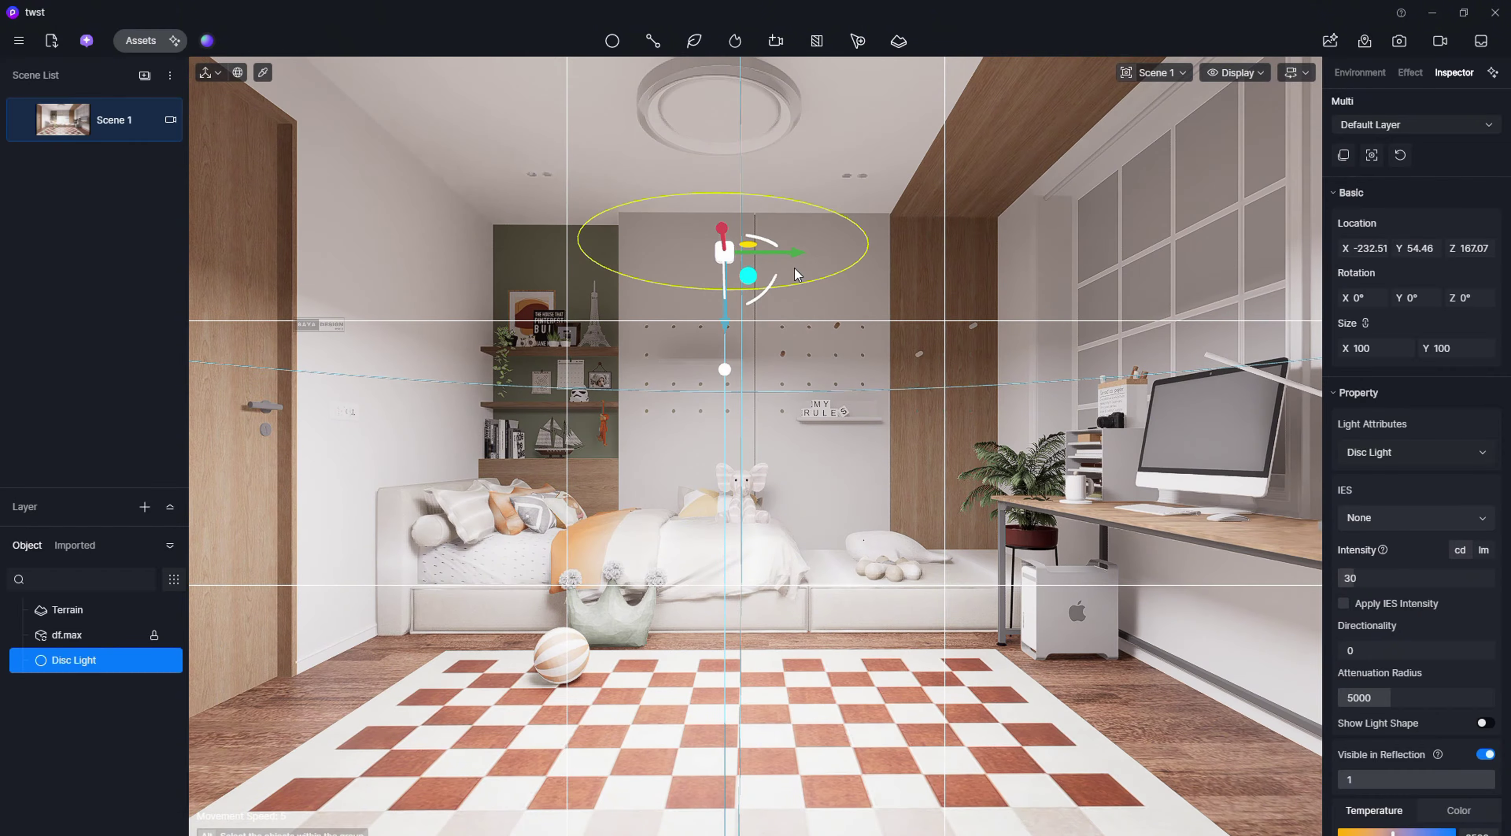
key(Delete)
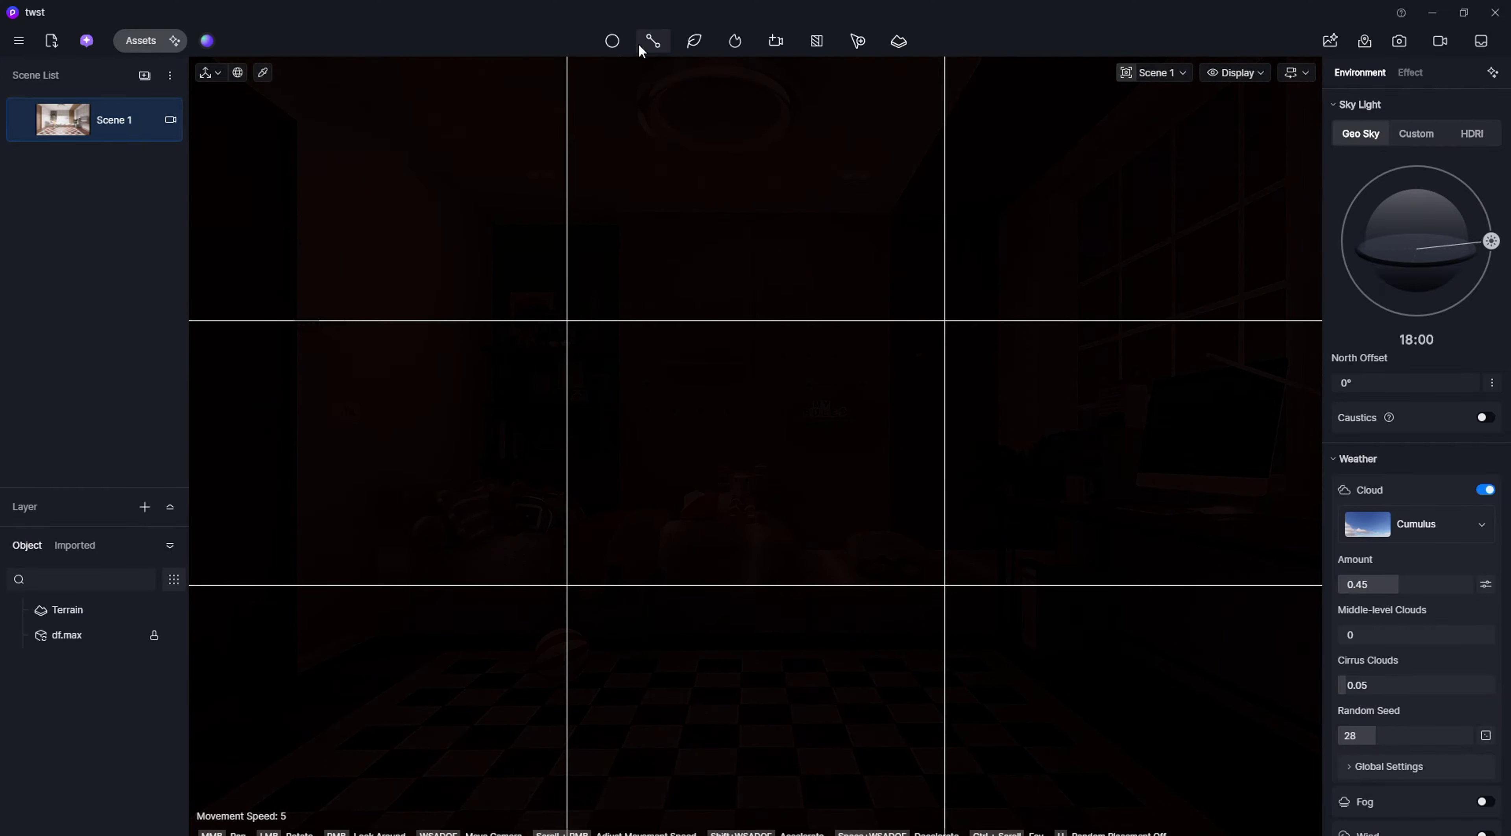
click(612, 40)
click(624, 75)
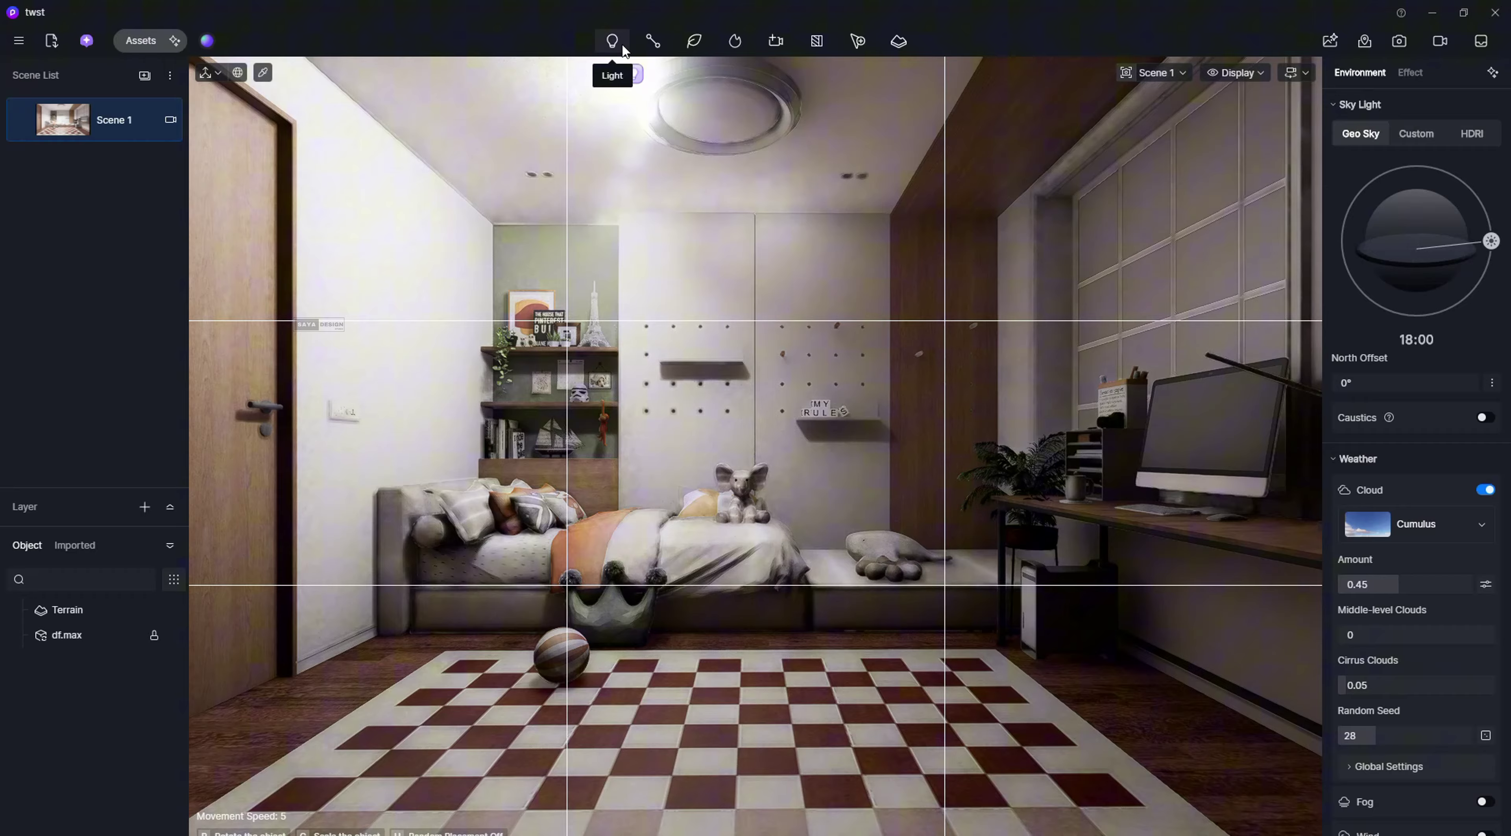
click(612, 40)
click(616, 101)
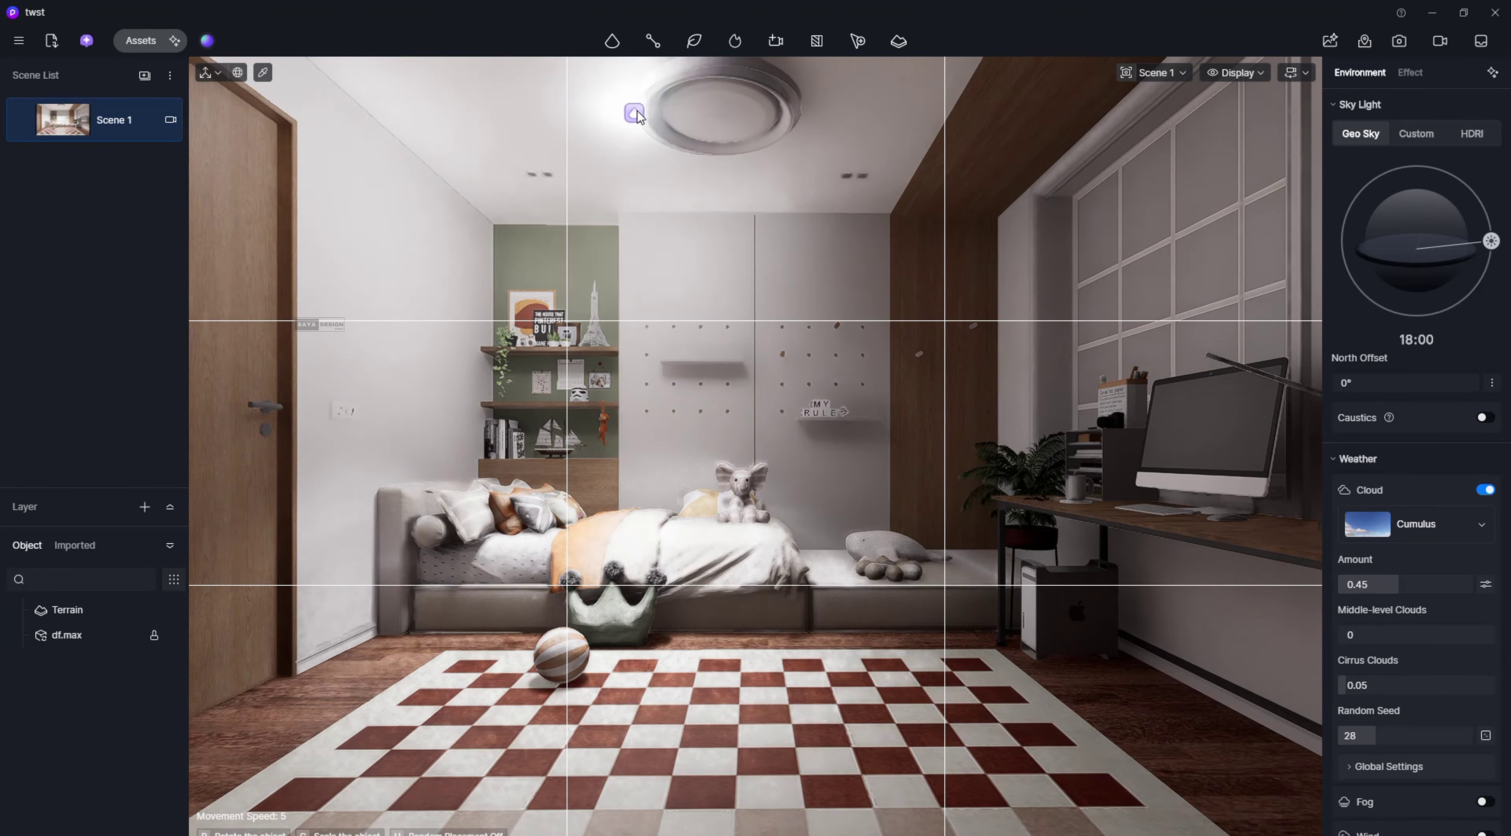
click(534, 179)
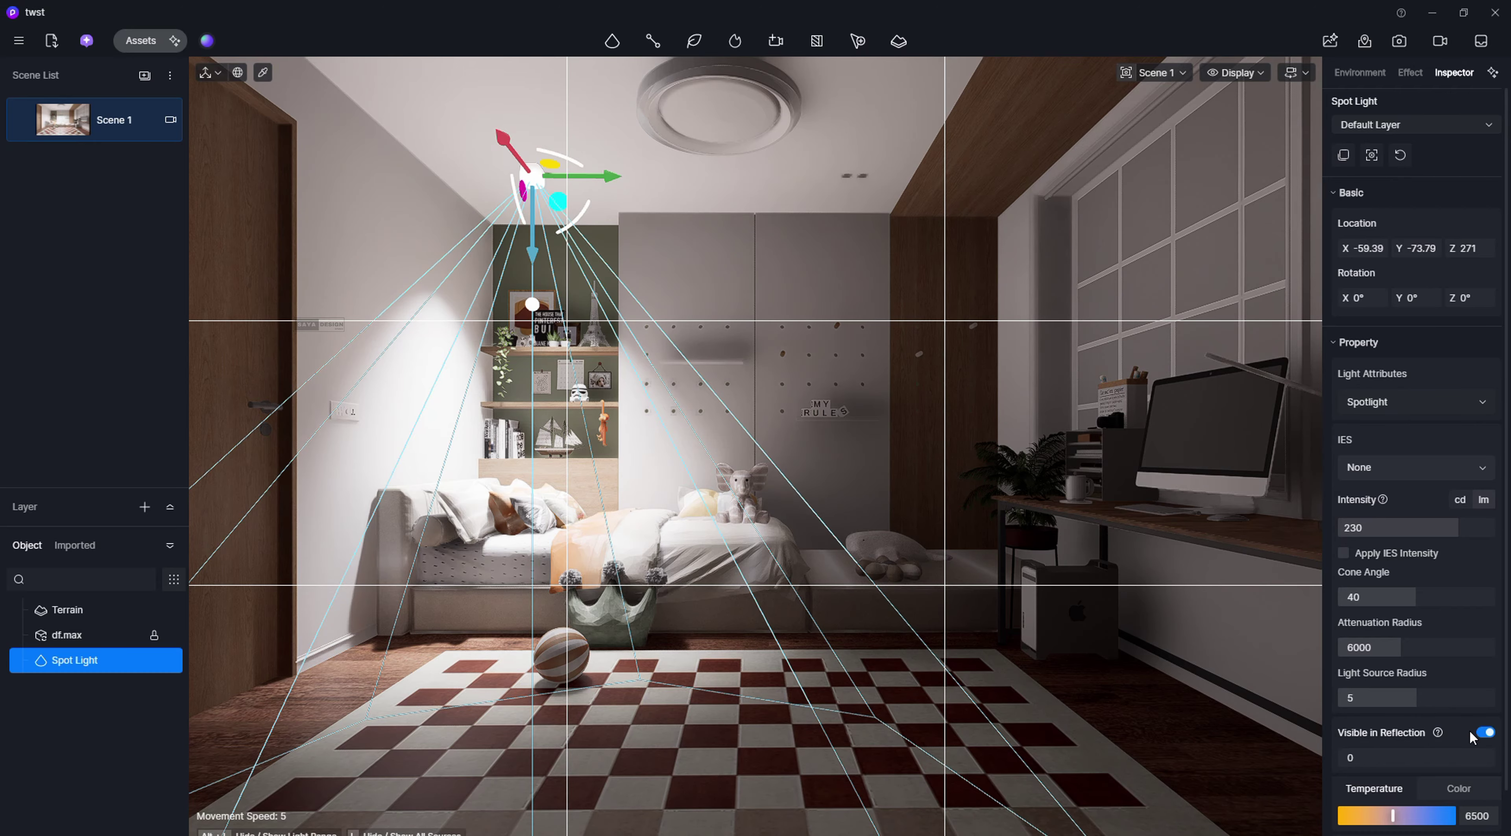
Step: Turn off the spotlight's visibility in reflections, and set its intensity to 50 lm and cone angle to 80
click(1486, 733)
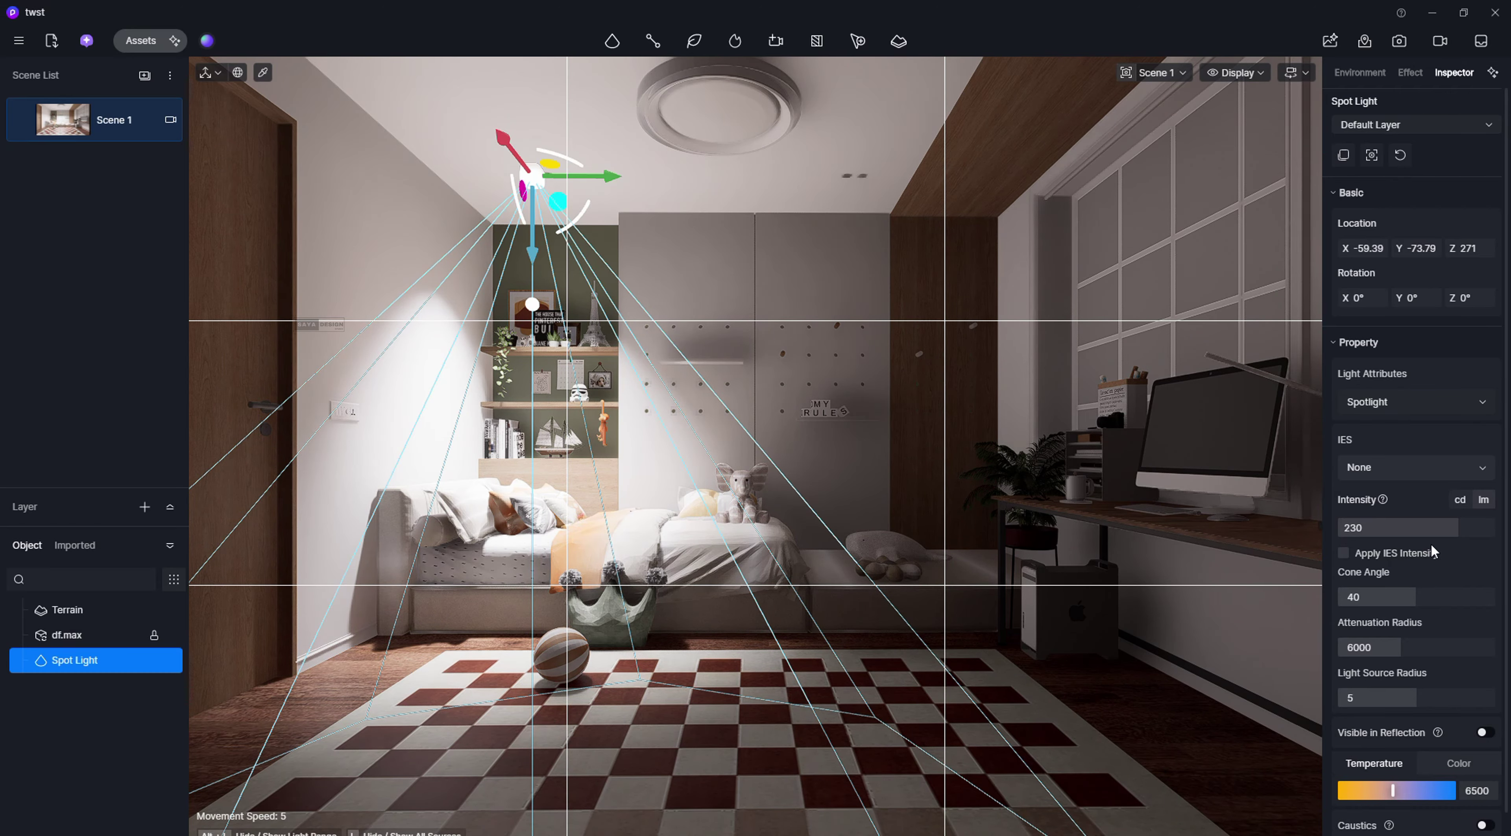
click(1431, 528)
text(50)
key(Return)
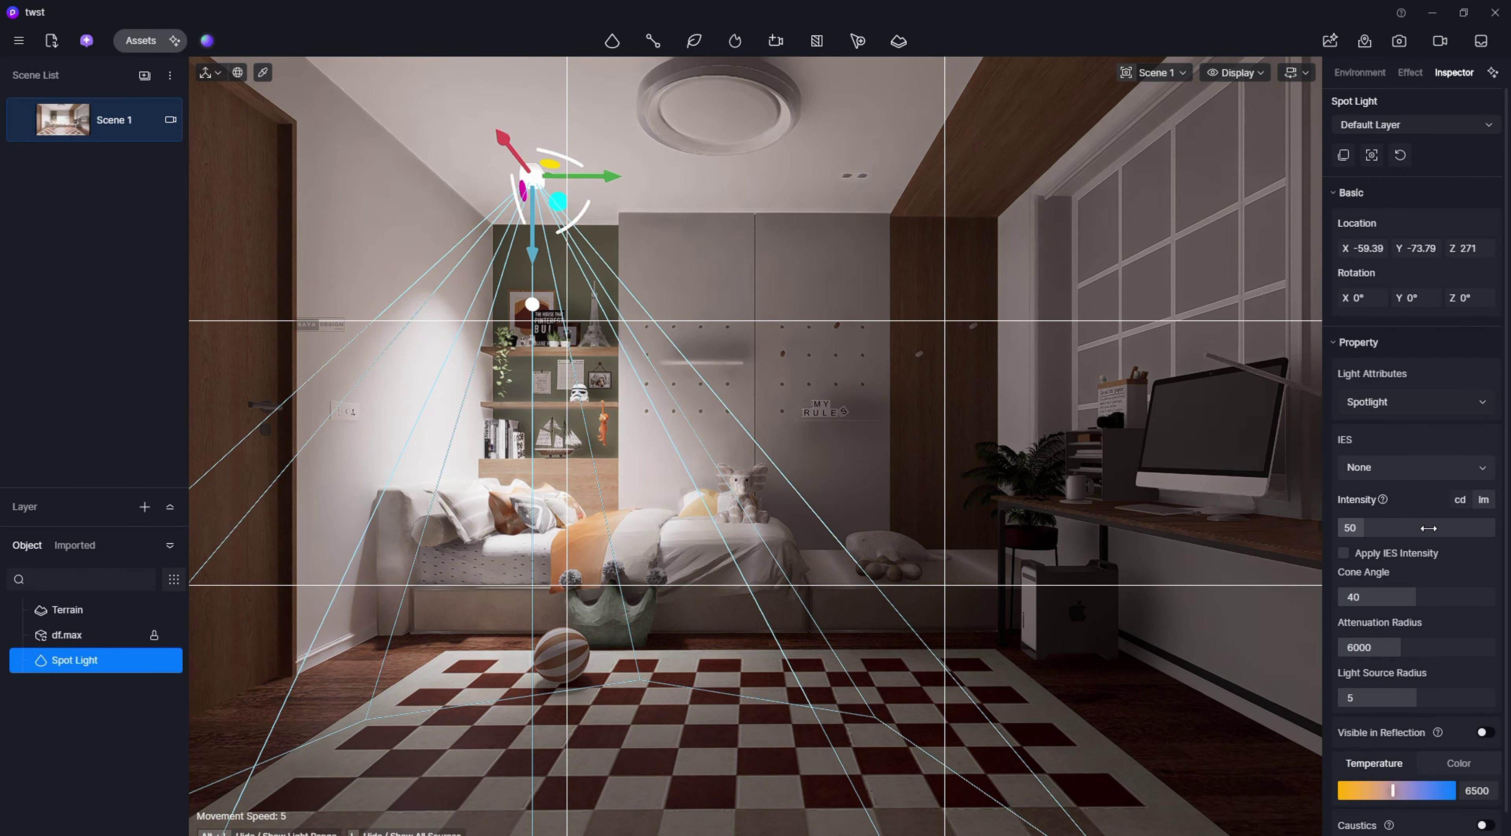
drag(1410, 594, 1433, 594)
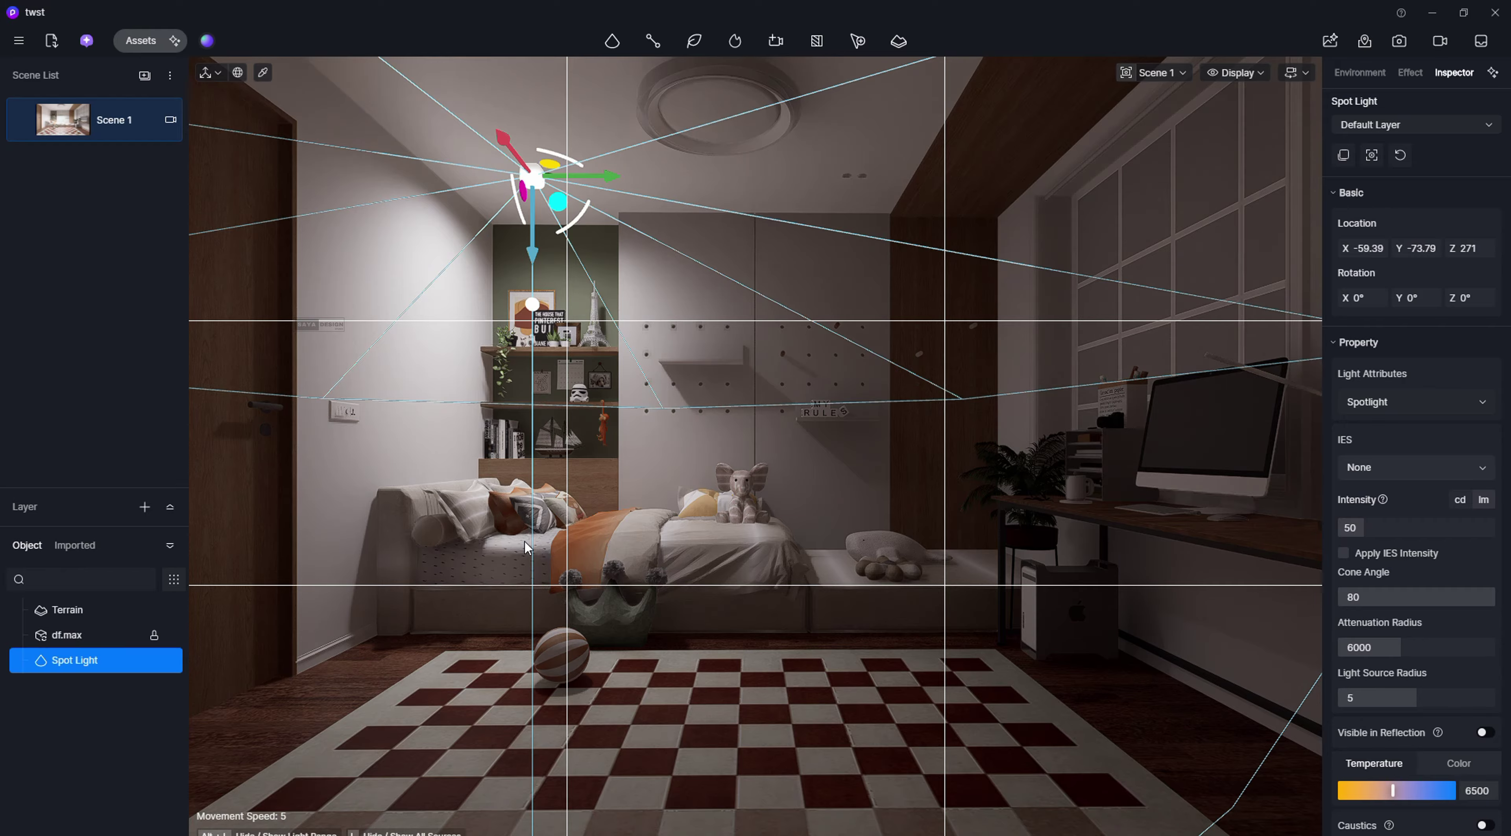
Step: In a wireframe top view, shift the spotlight into the middle of its downlight ring, at about X -61.5
key(t)
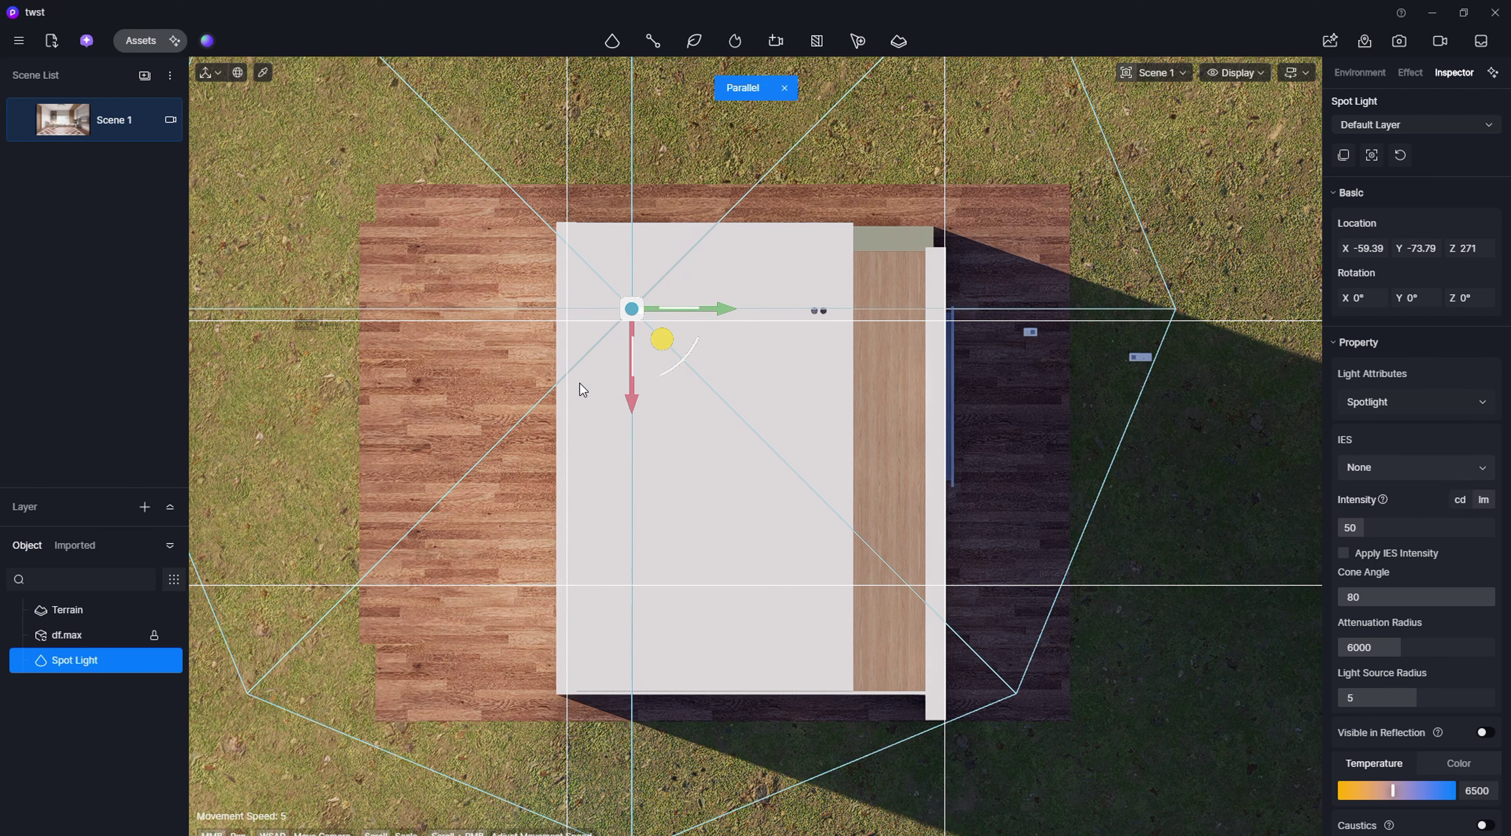
key(f)
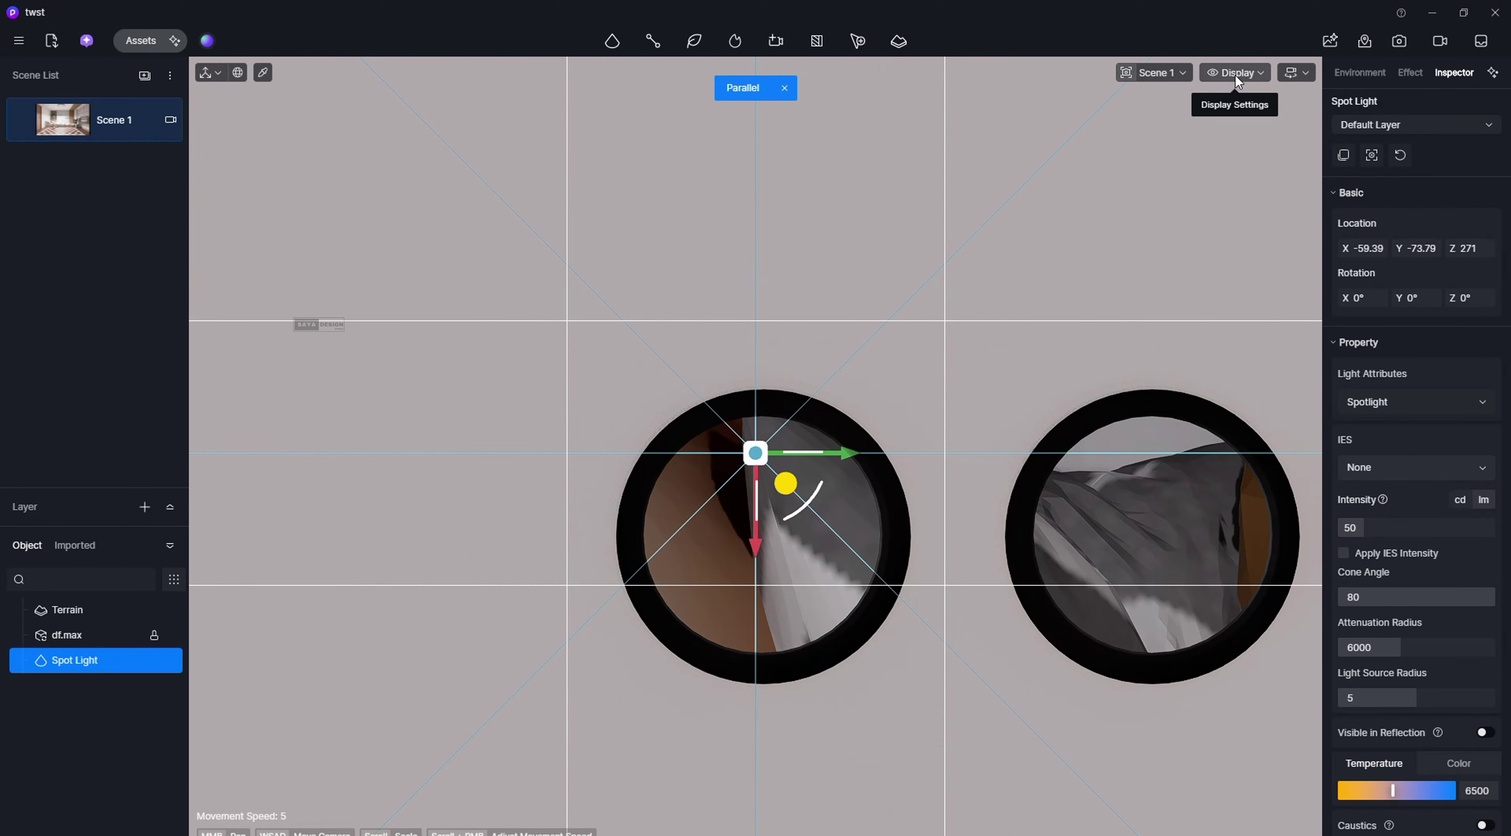
click(1234, 72)
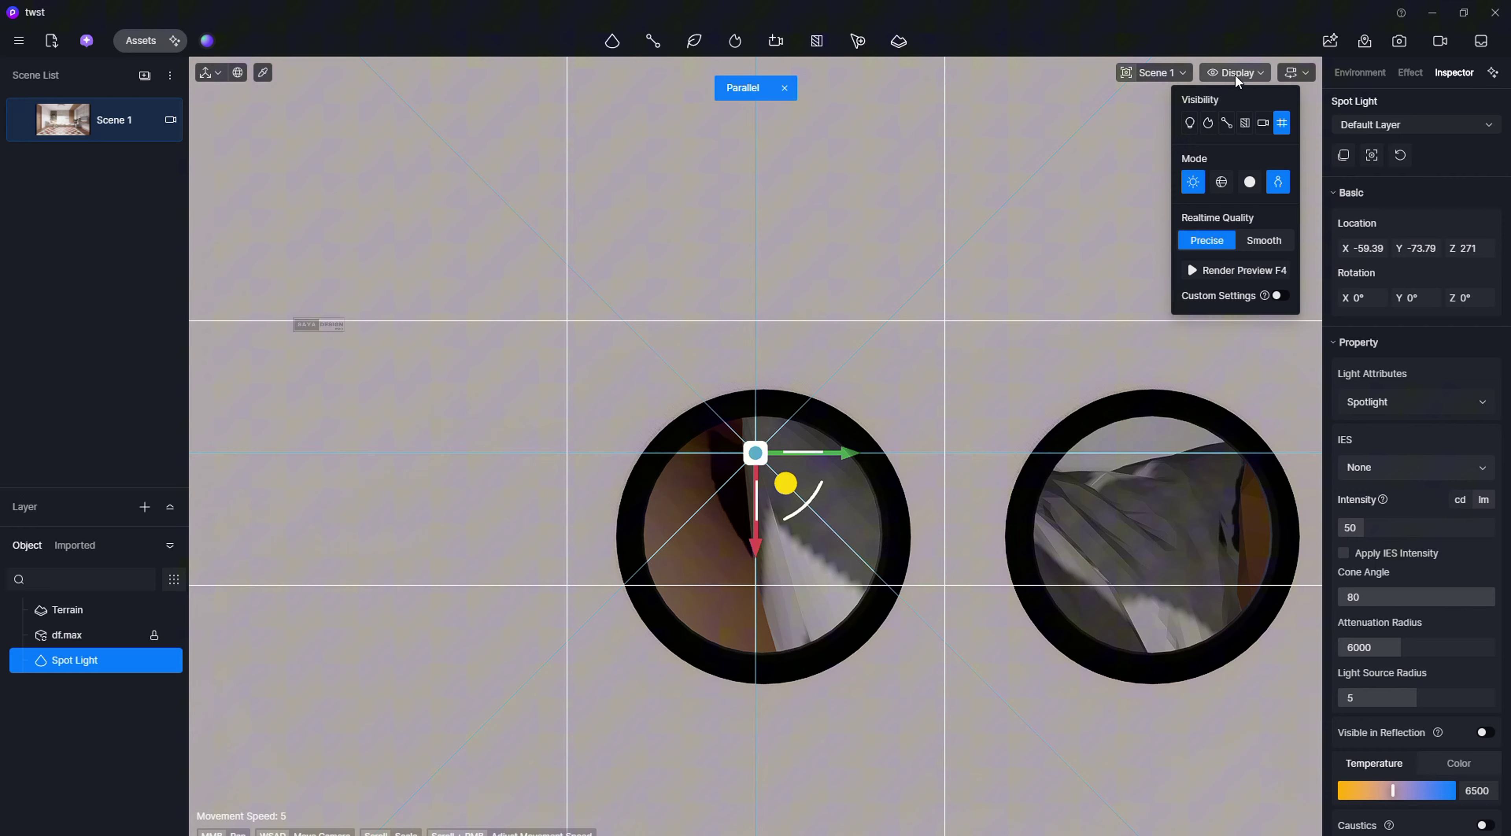
click(1221, 182)
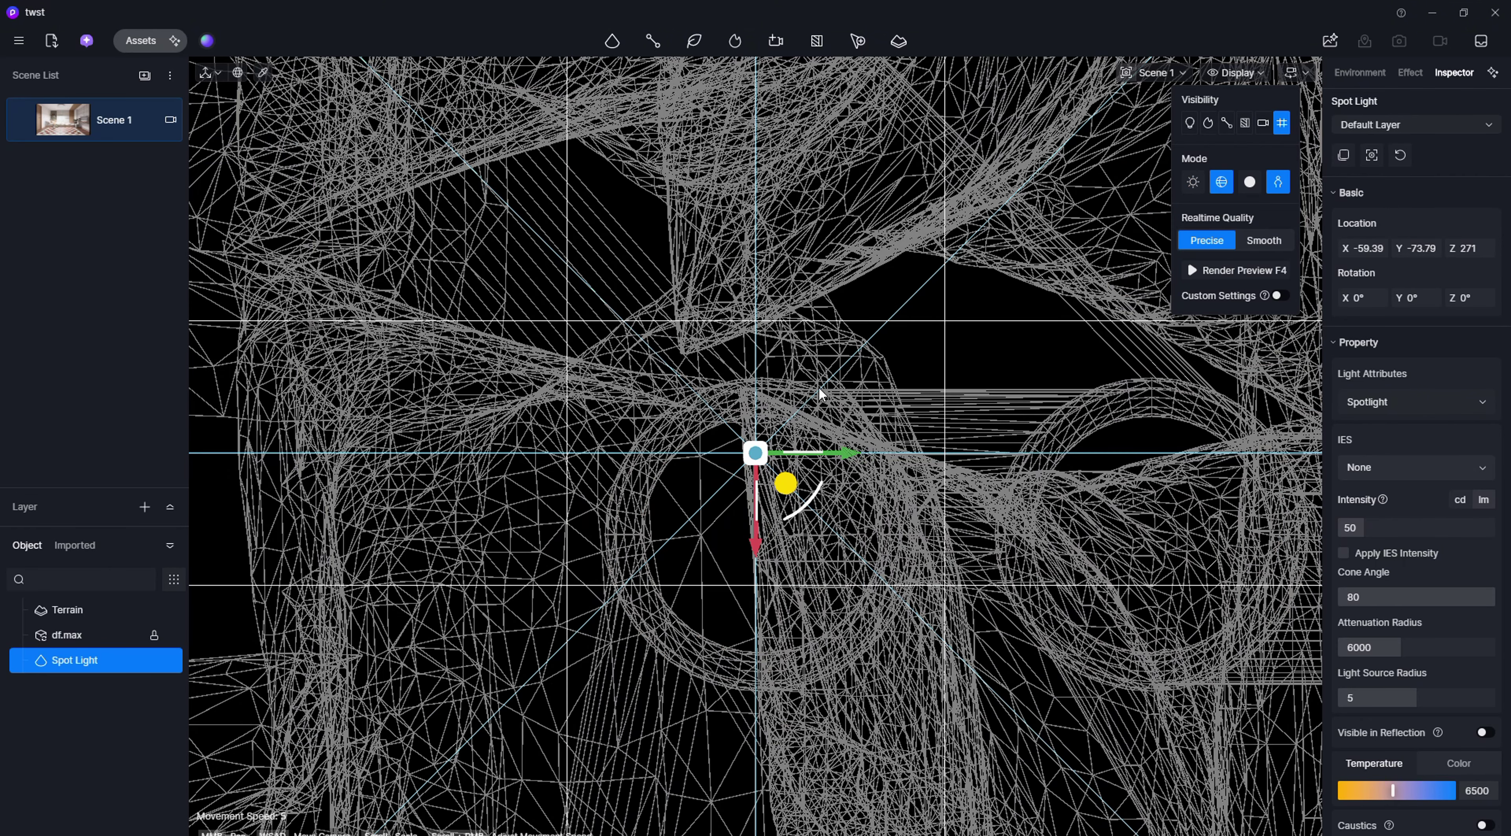
scroll(805, 451, down, 8)
scroll(811, 456, up, 7)
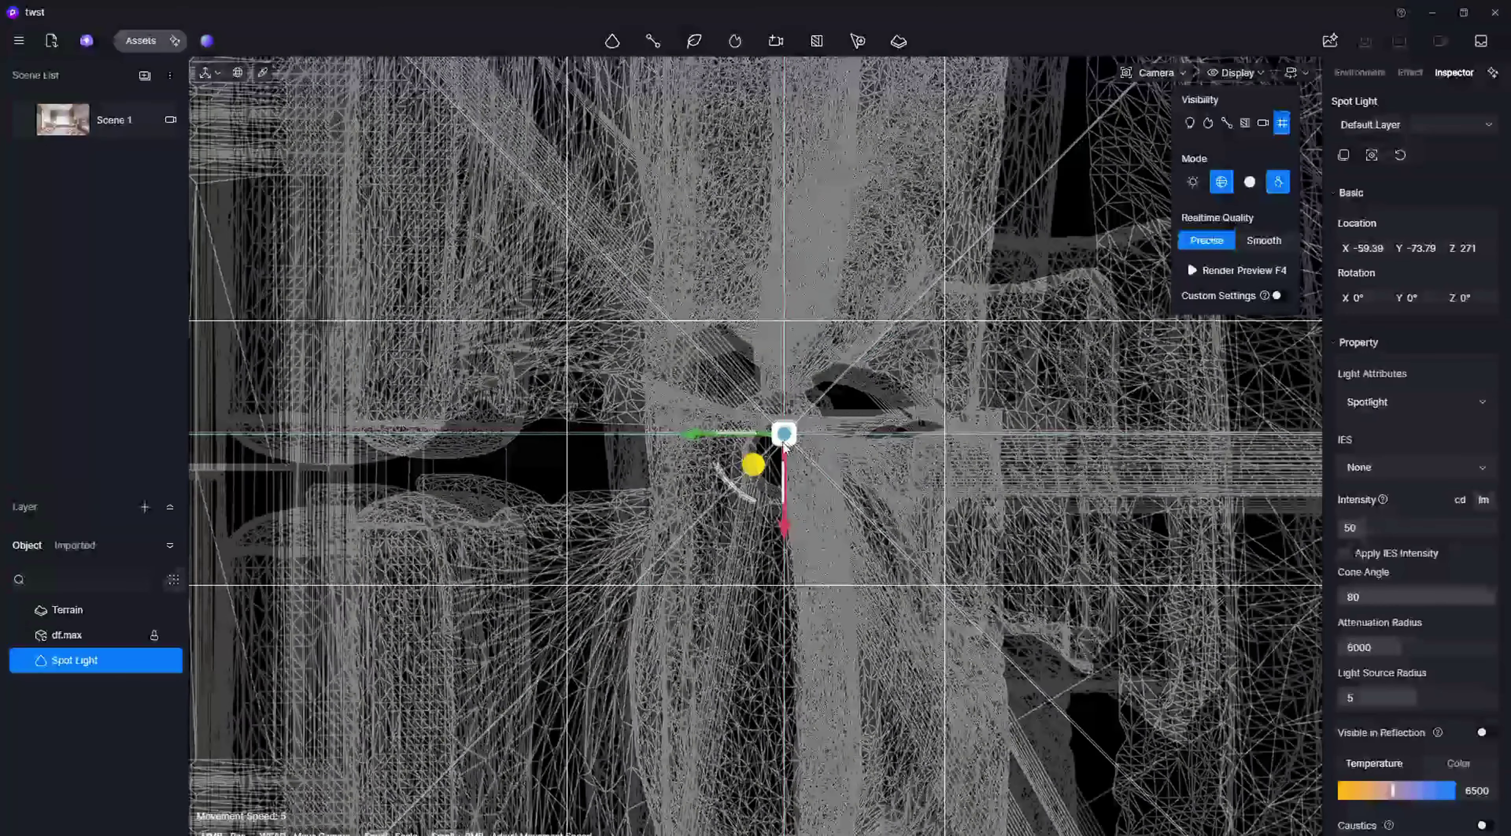
scroll(784, 446, up, 3)
drag(786, 518, 806, 571)
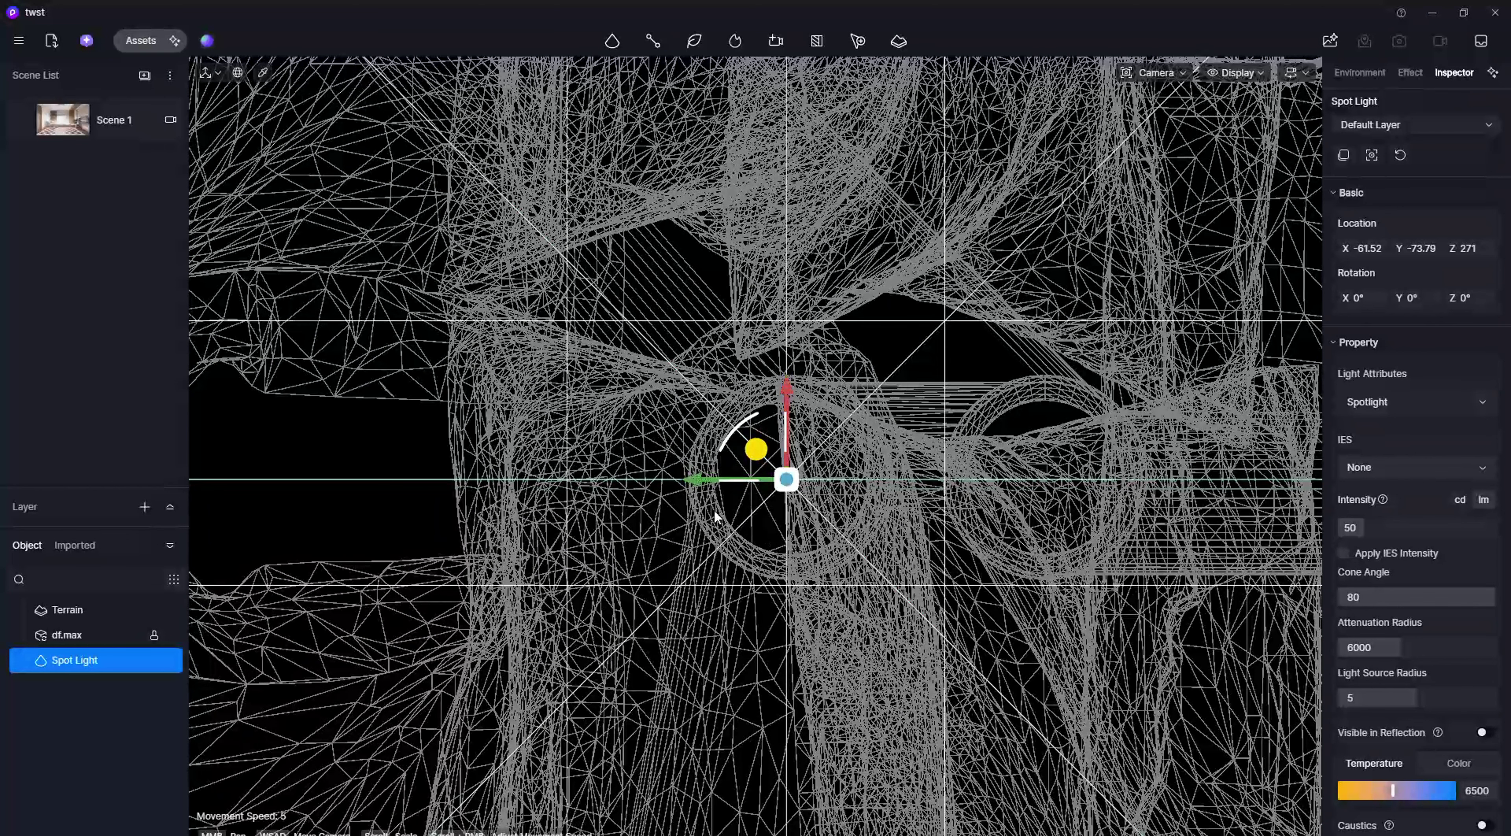
Step: Copy the spotlight along Y to the neighbouring downlight ring at about Y -63.4, and group the two spotlights
drag(697, 487, 964, 495)
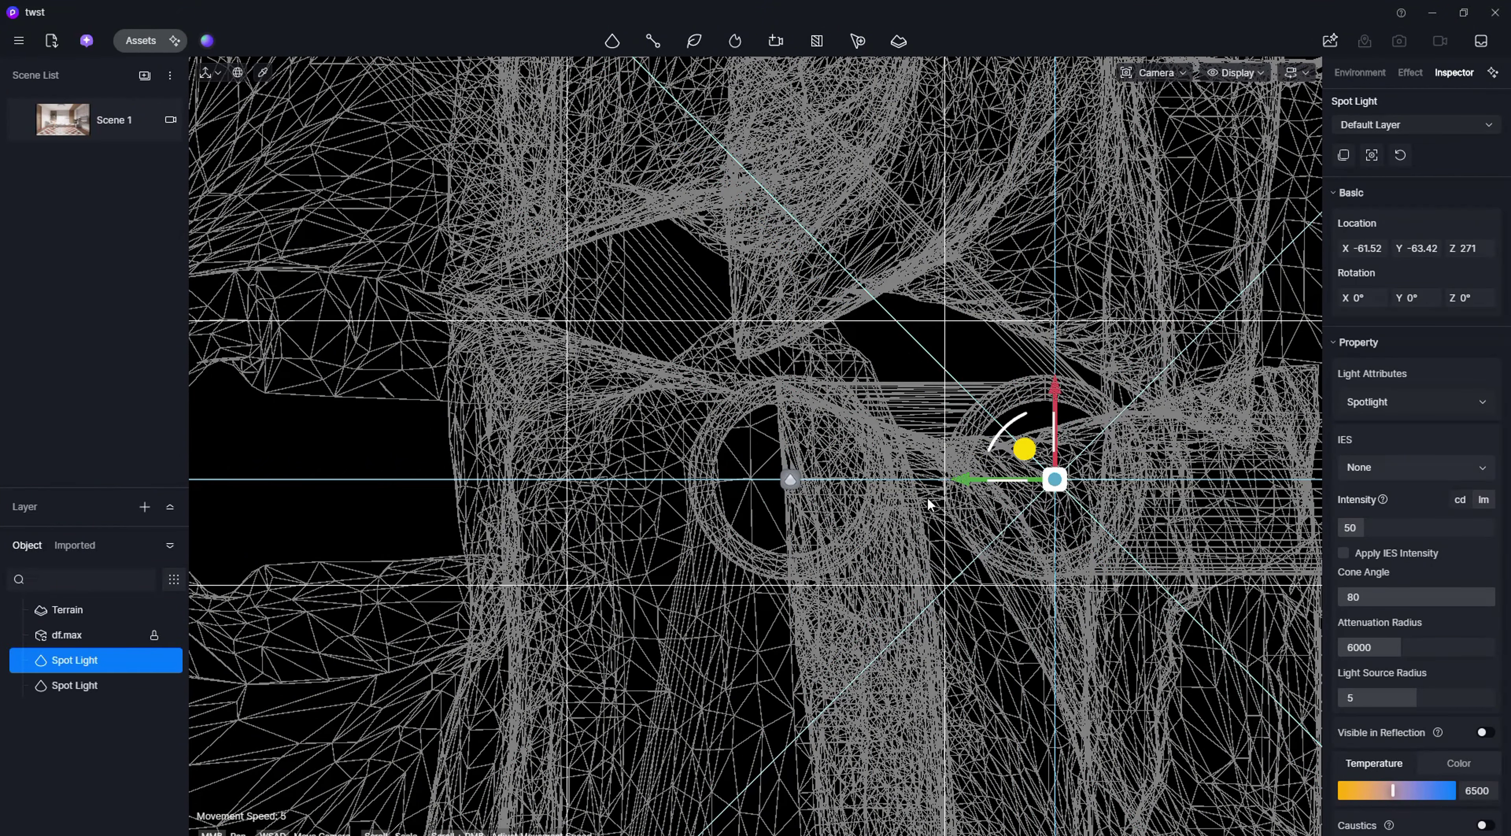
ctrl+click(789, 479)
right_click(67, 674)
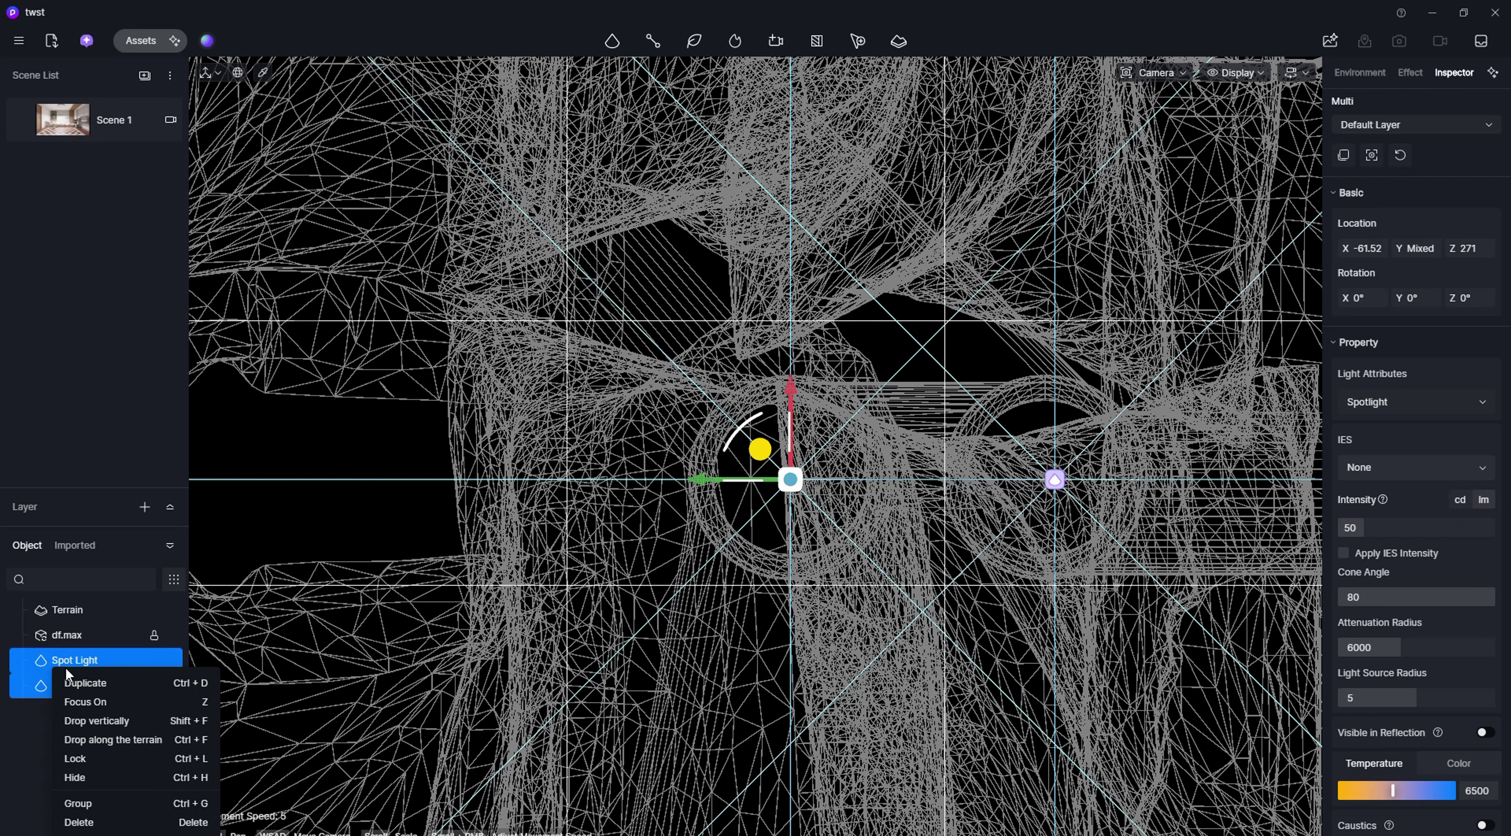
click(105, 803)
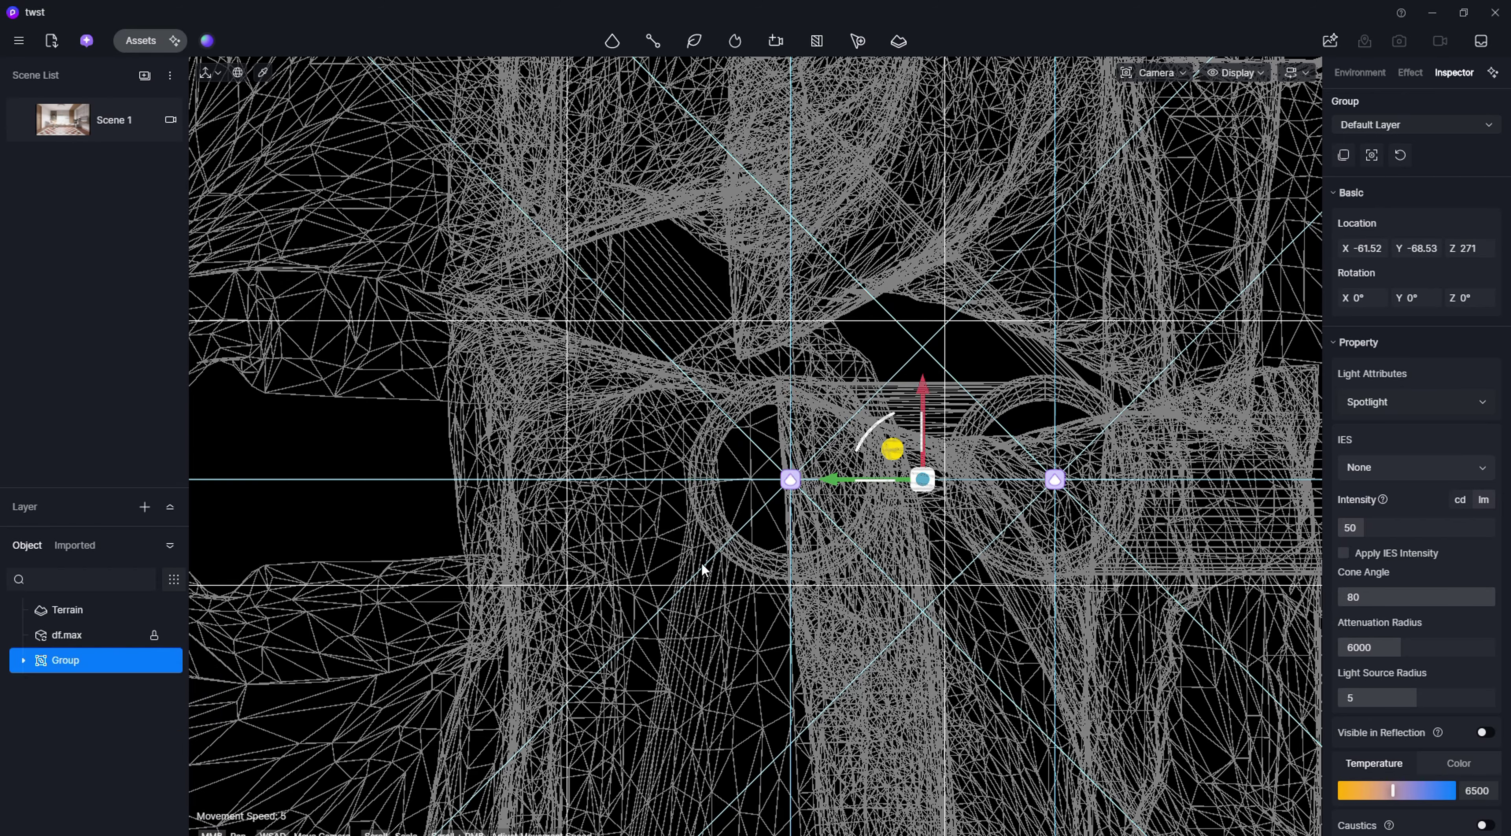
Step: Copy the spotlight group to the recessed ceiling fixtures on the window side of the room, aligned at about Y 129.5
scroll(701, 570, down, 8)
scroll(795, 572, up, 10)
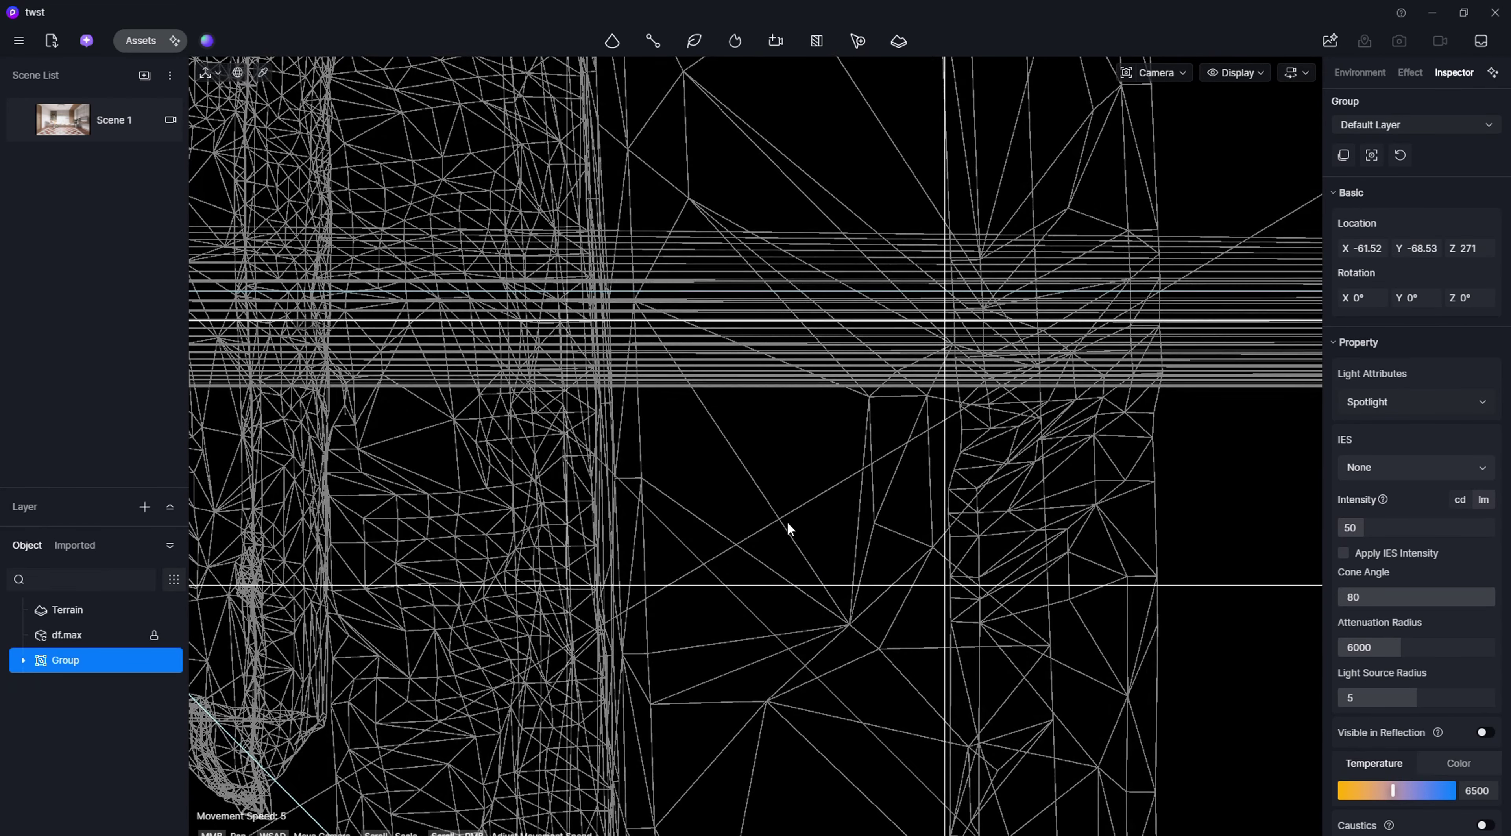
click(114, 118)
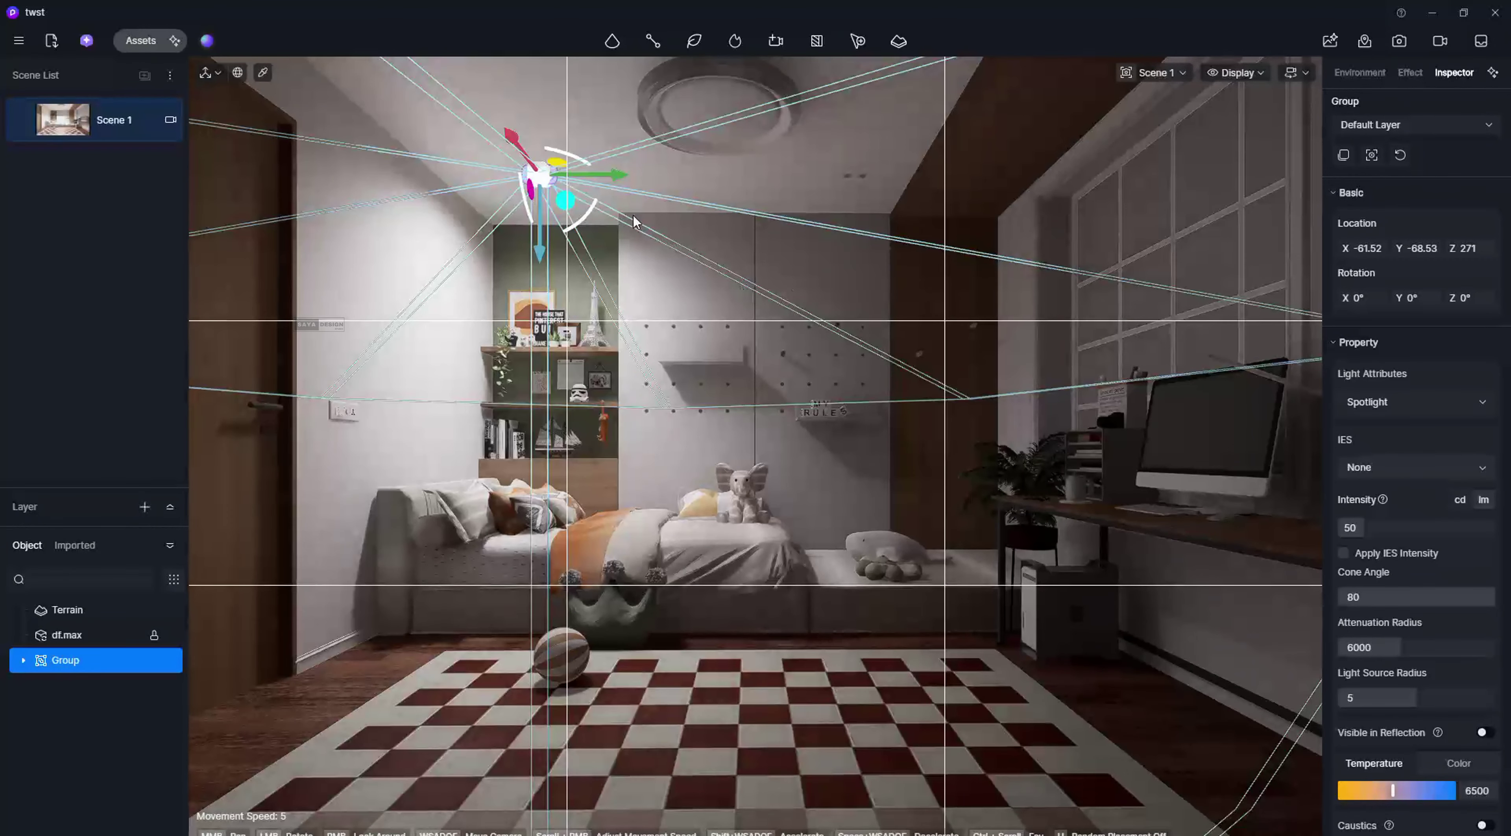
drag(615, 174, 922, 216)
scroll(865, 181, up, 5)
scroll(865, 180, up, 5)
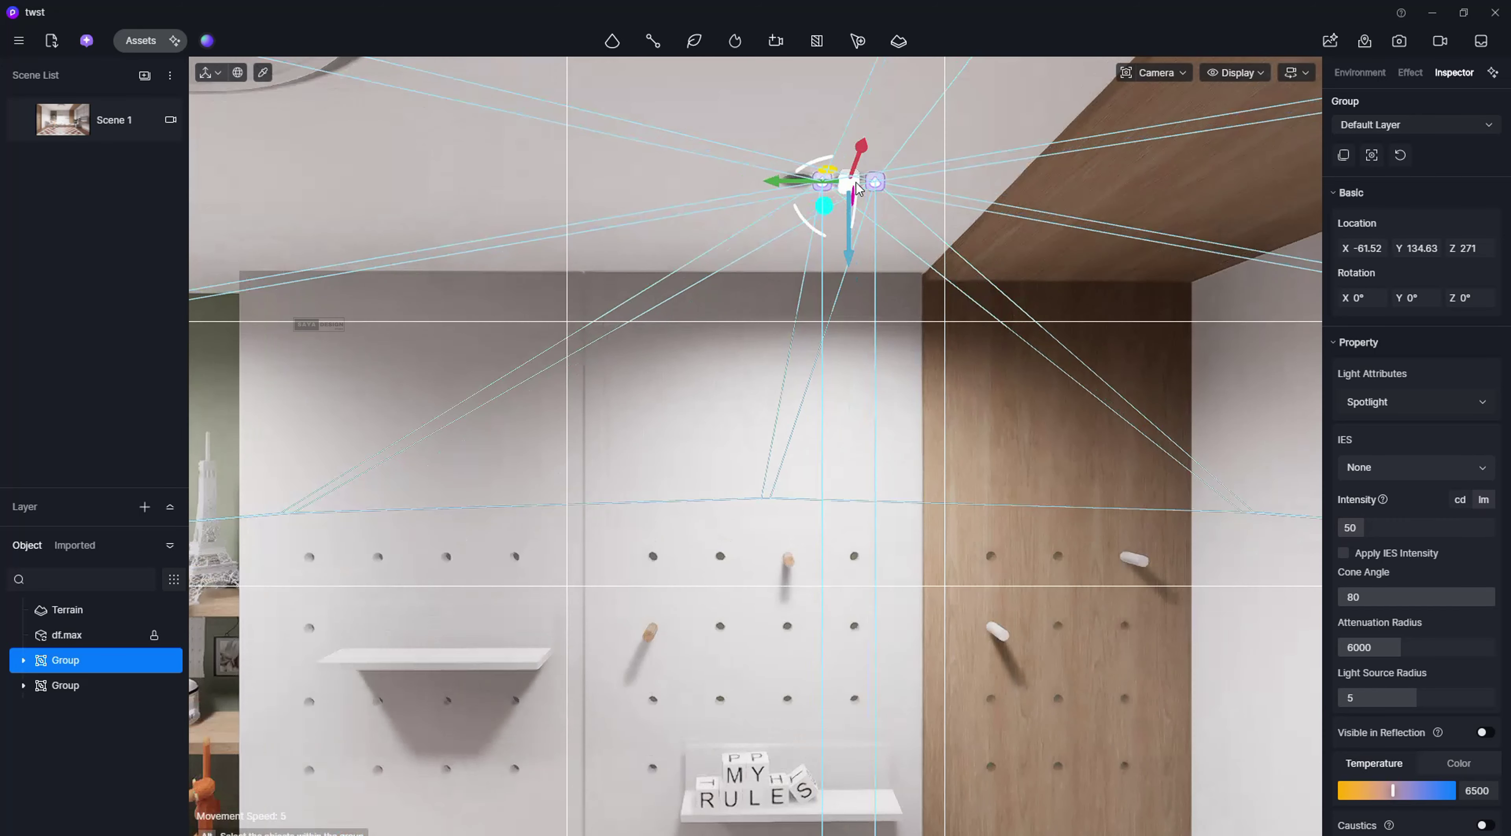
drag(762, 179, 727, 176)
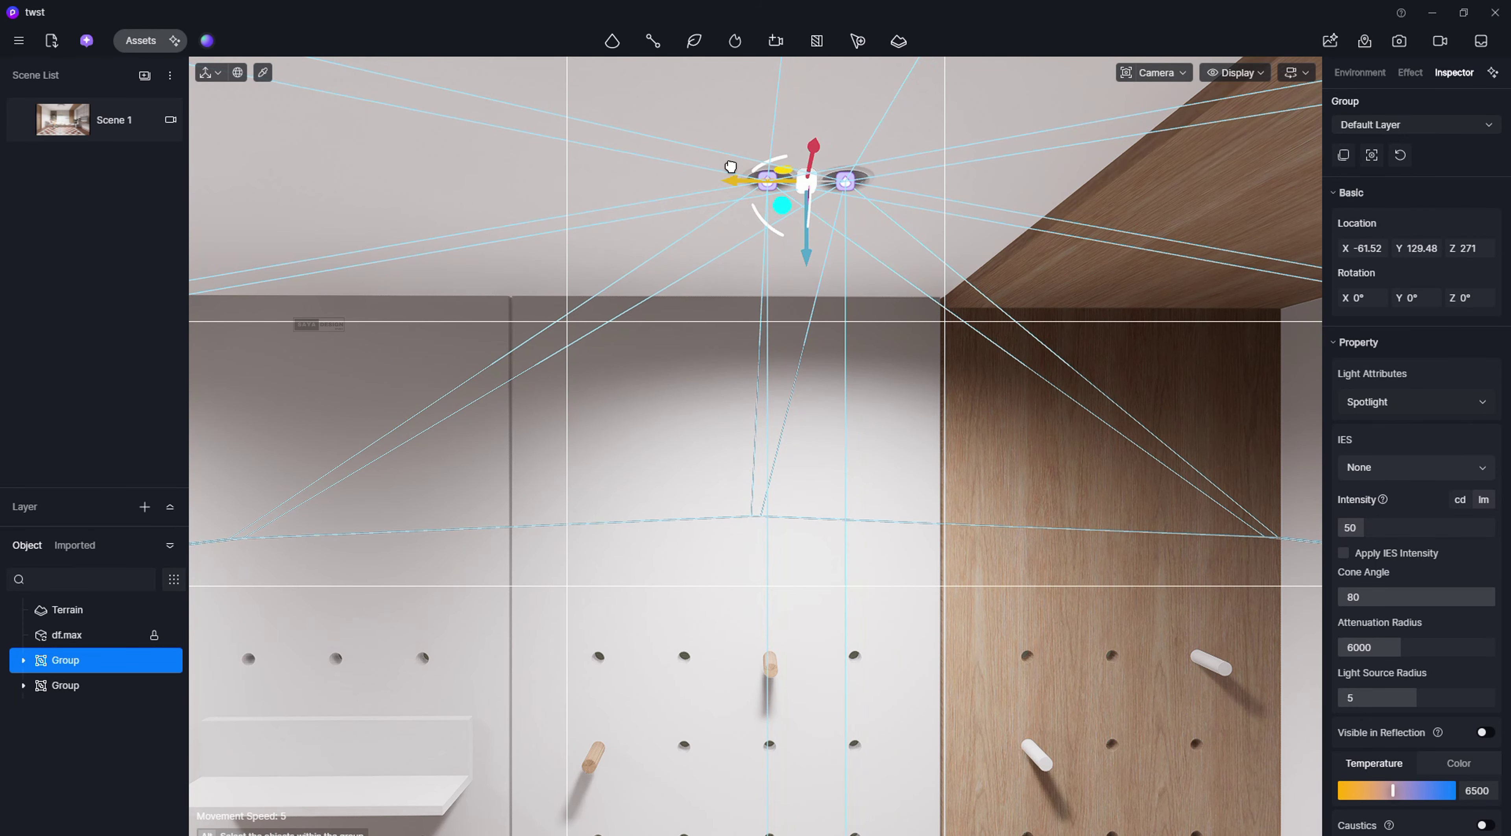
scroll(775, 320, down, 10)
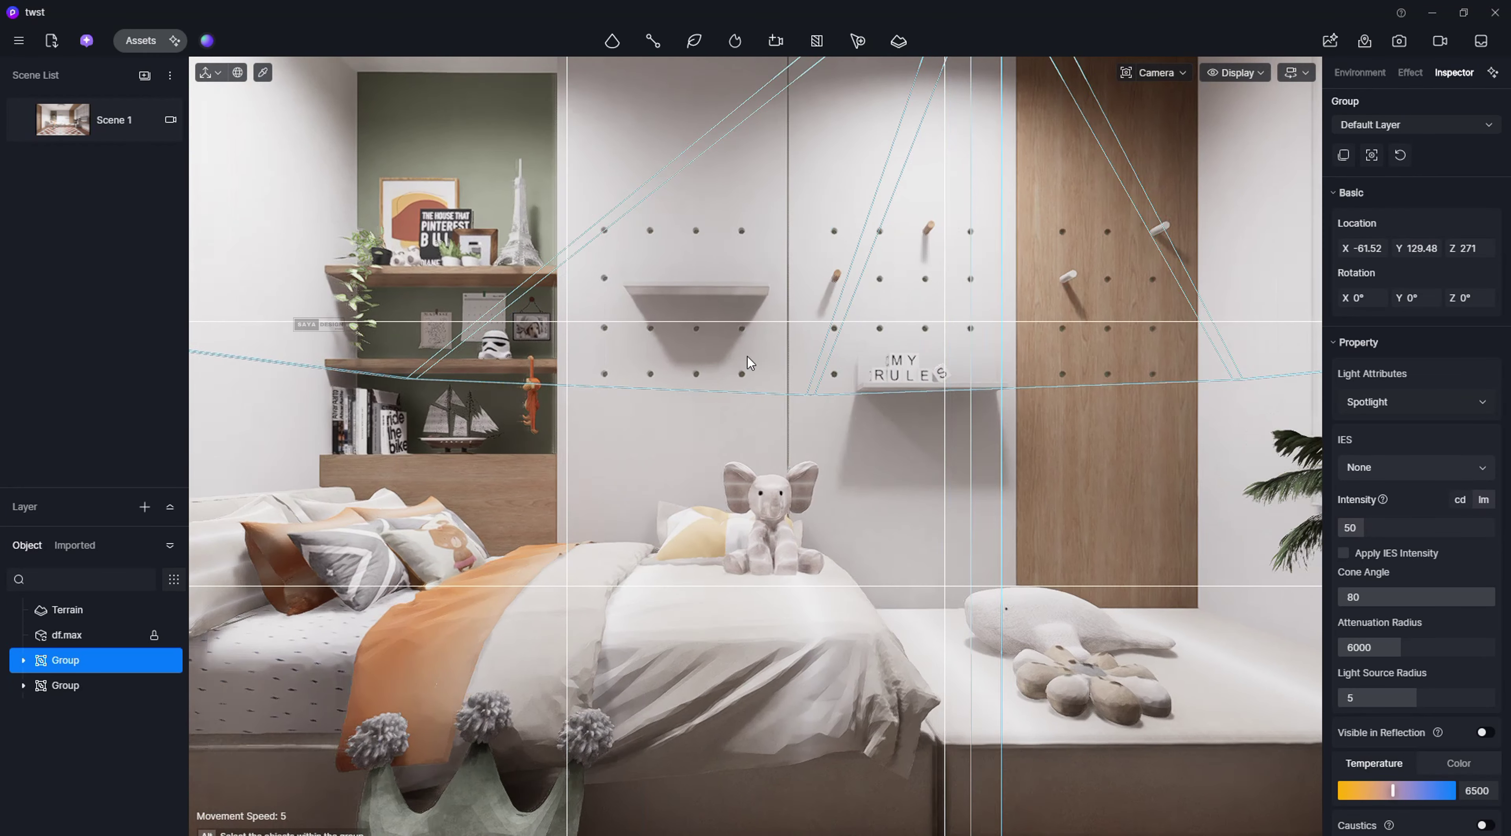
click(85, 125)
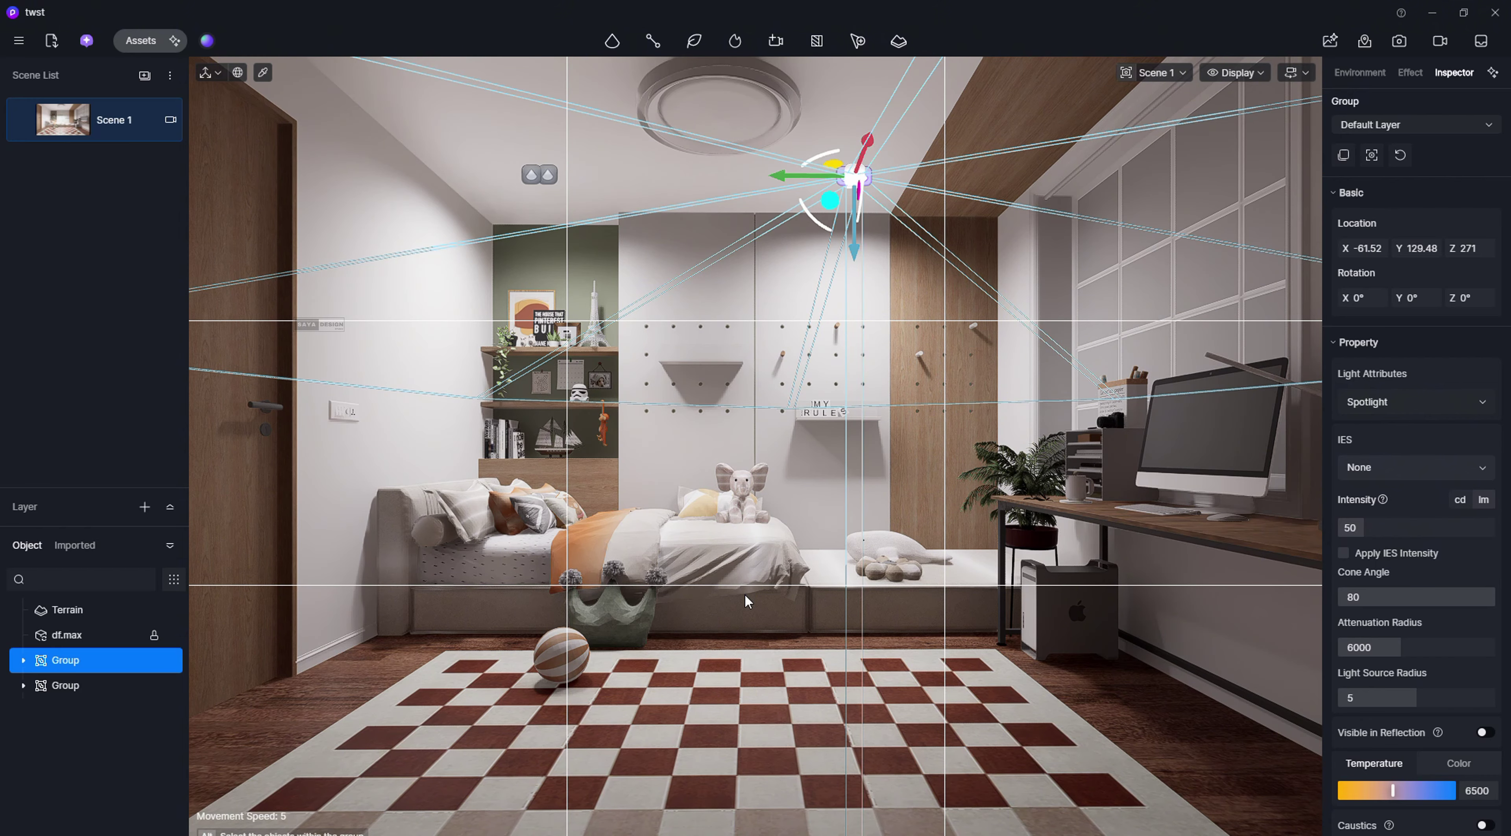
Step: Turn off auto exposure for the camera
click(862, 600)
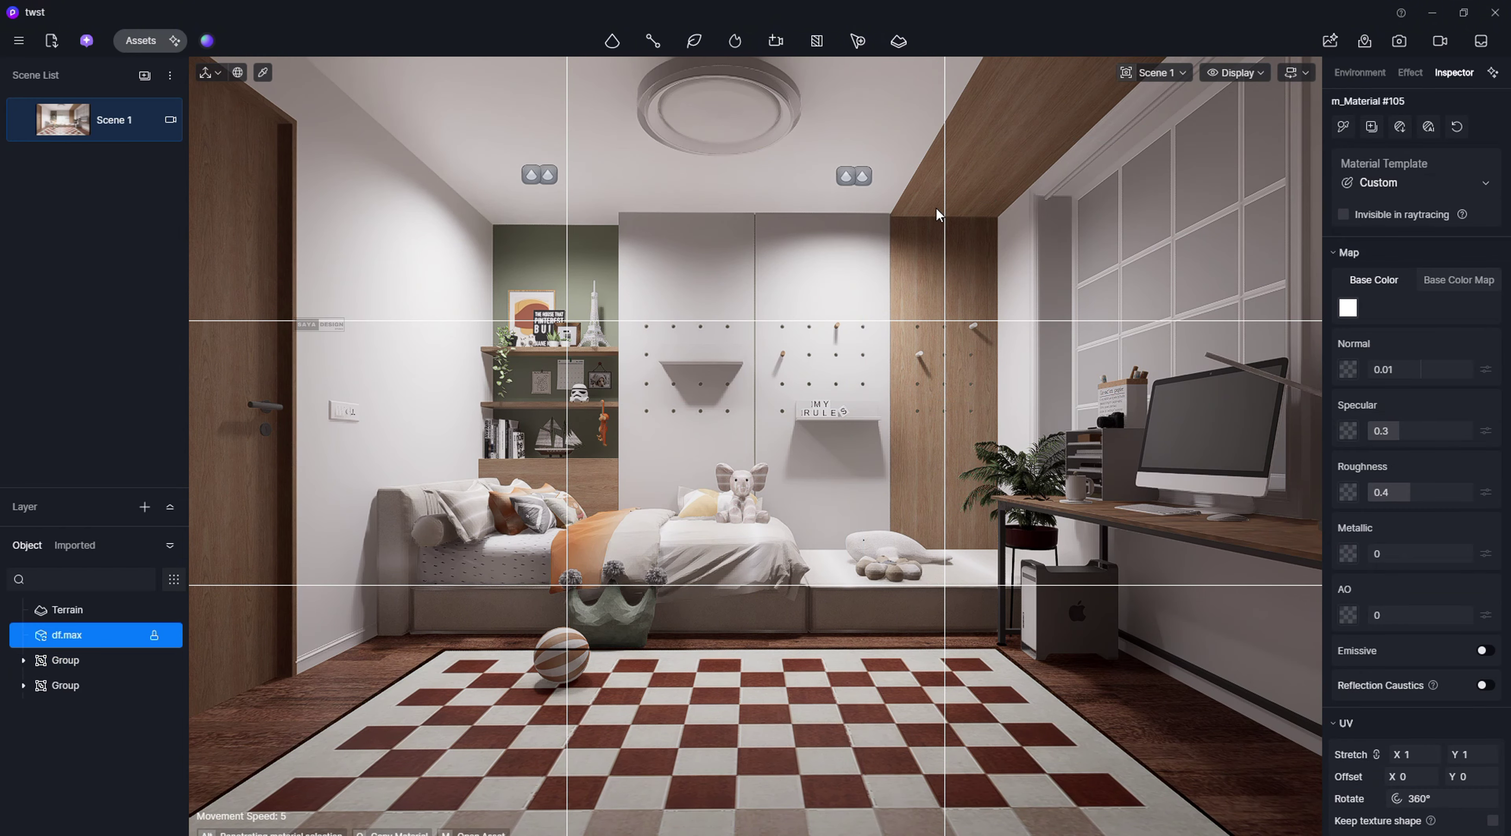
click(1173, 72)
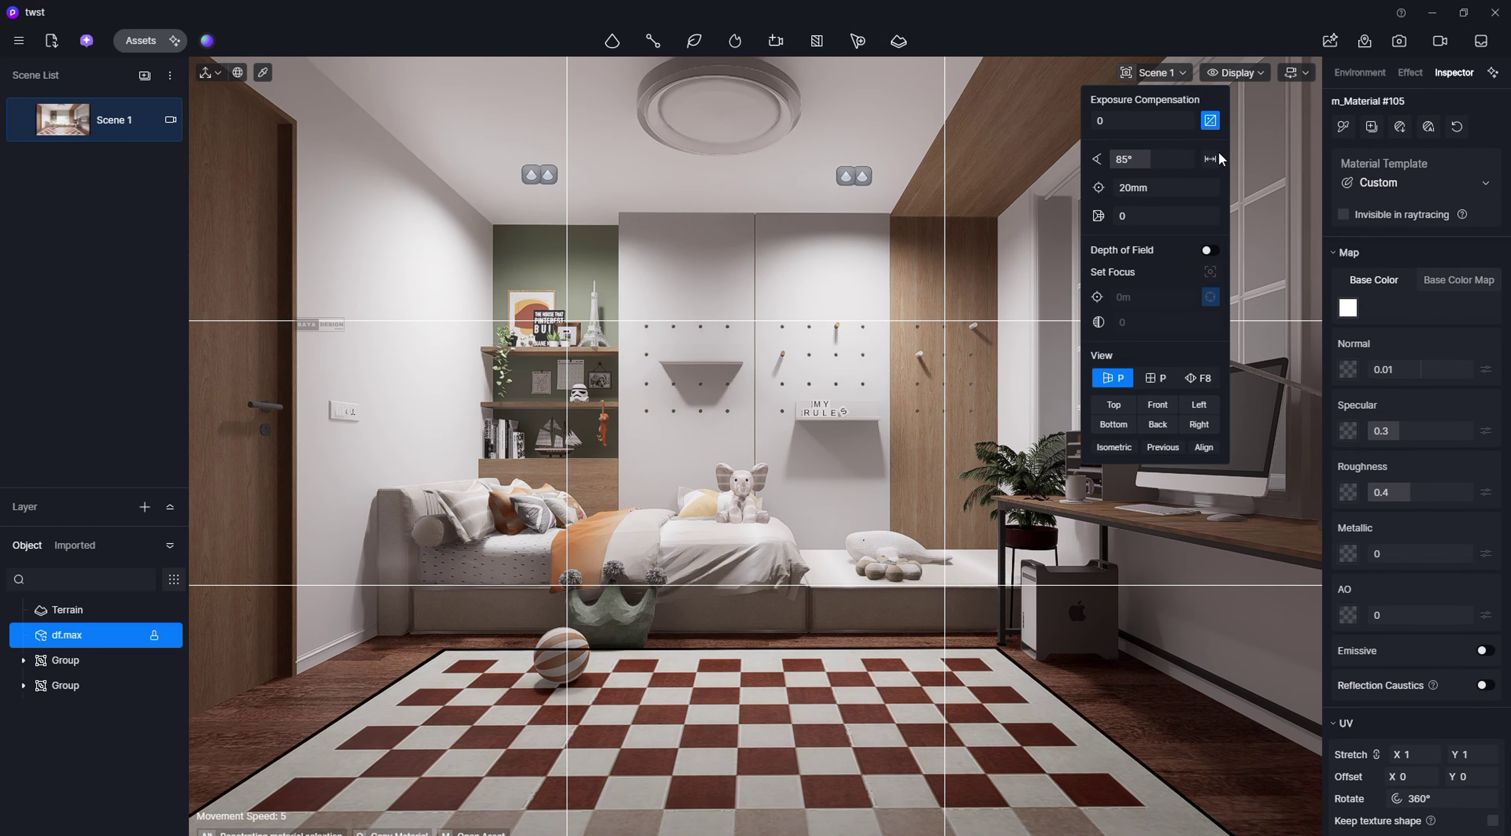
click(1209, 122)
key(a)
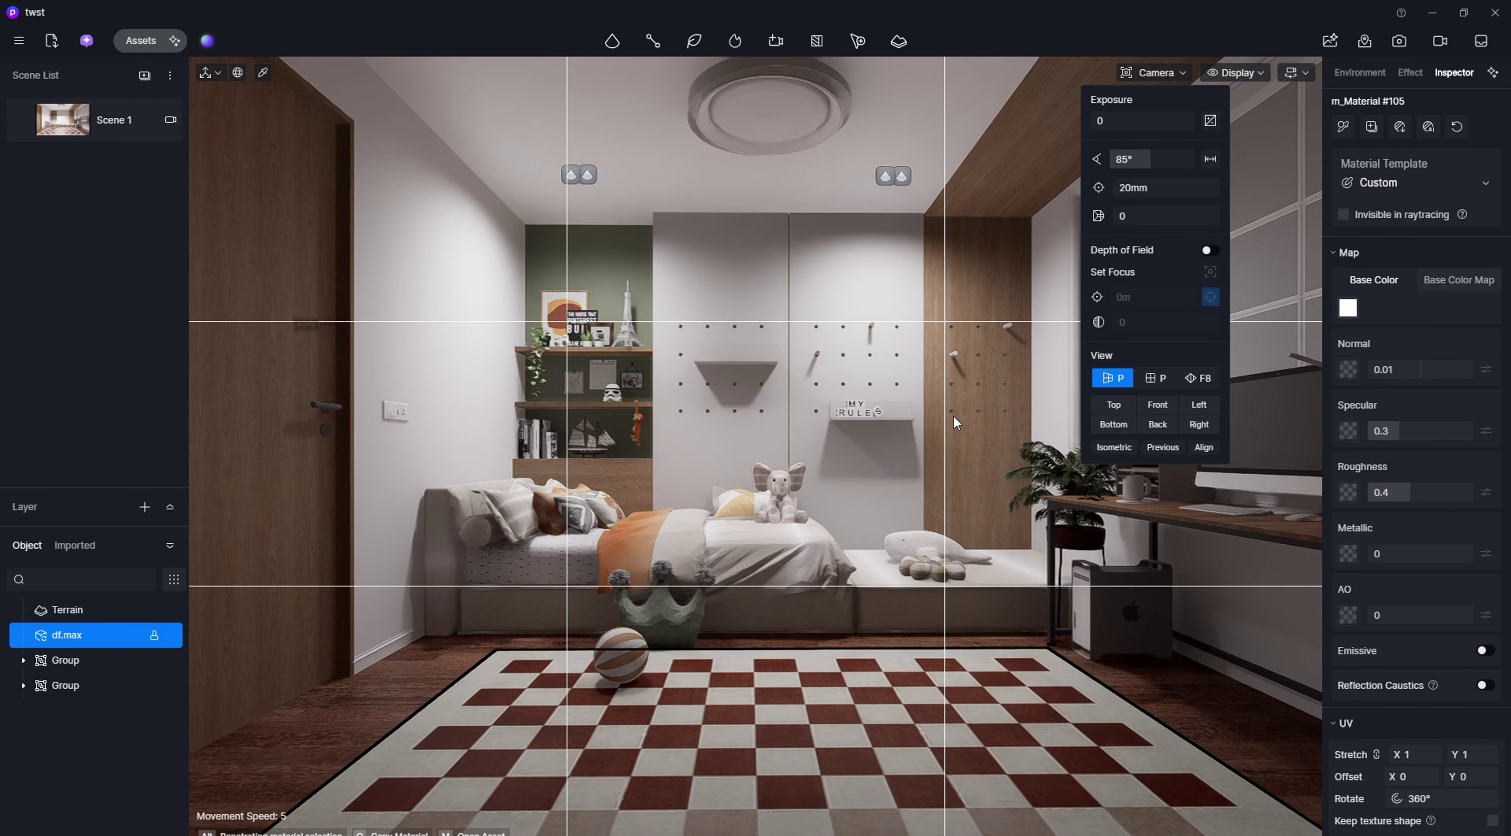
click(800, 220)
key(Escape)
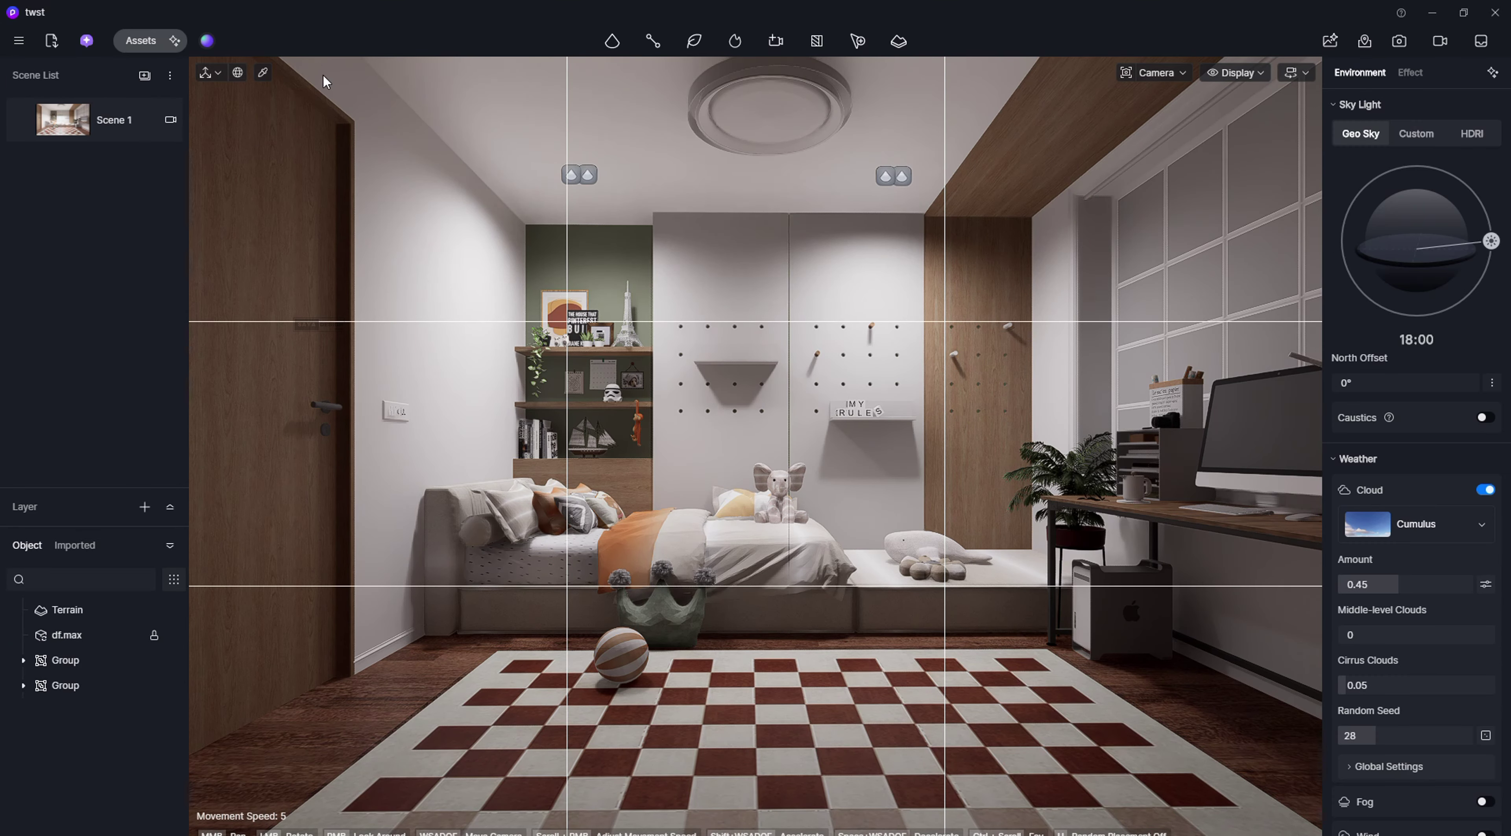
Step: Pick the material of the round ceiling lamp's ring and make it emissive with an intensity of 5
click(263, 72)
click(716, 133)
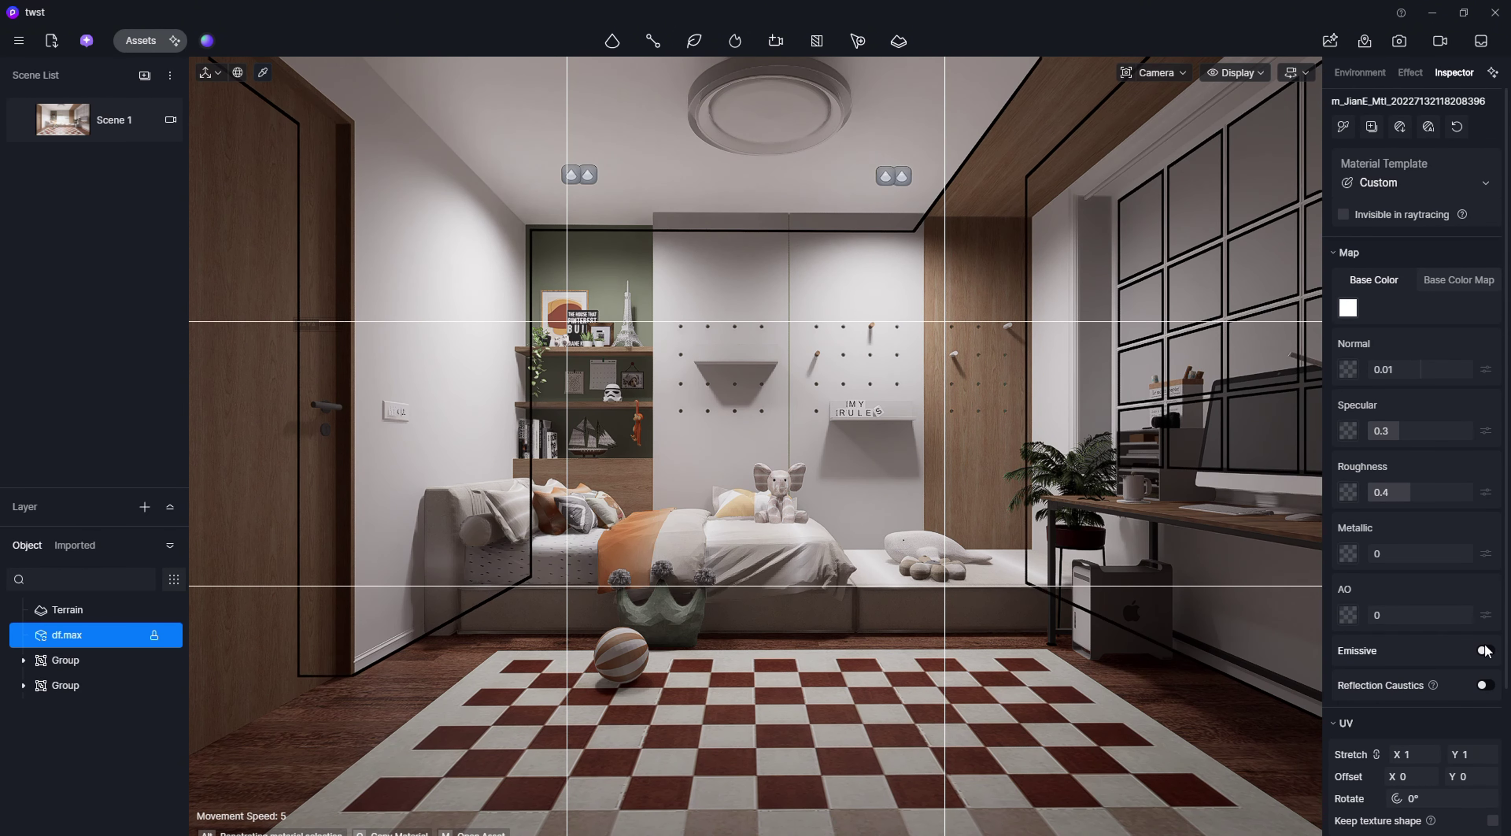
click(1485, 651)
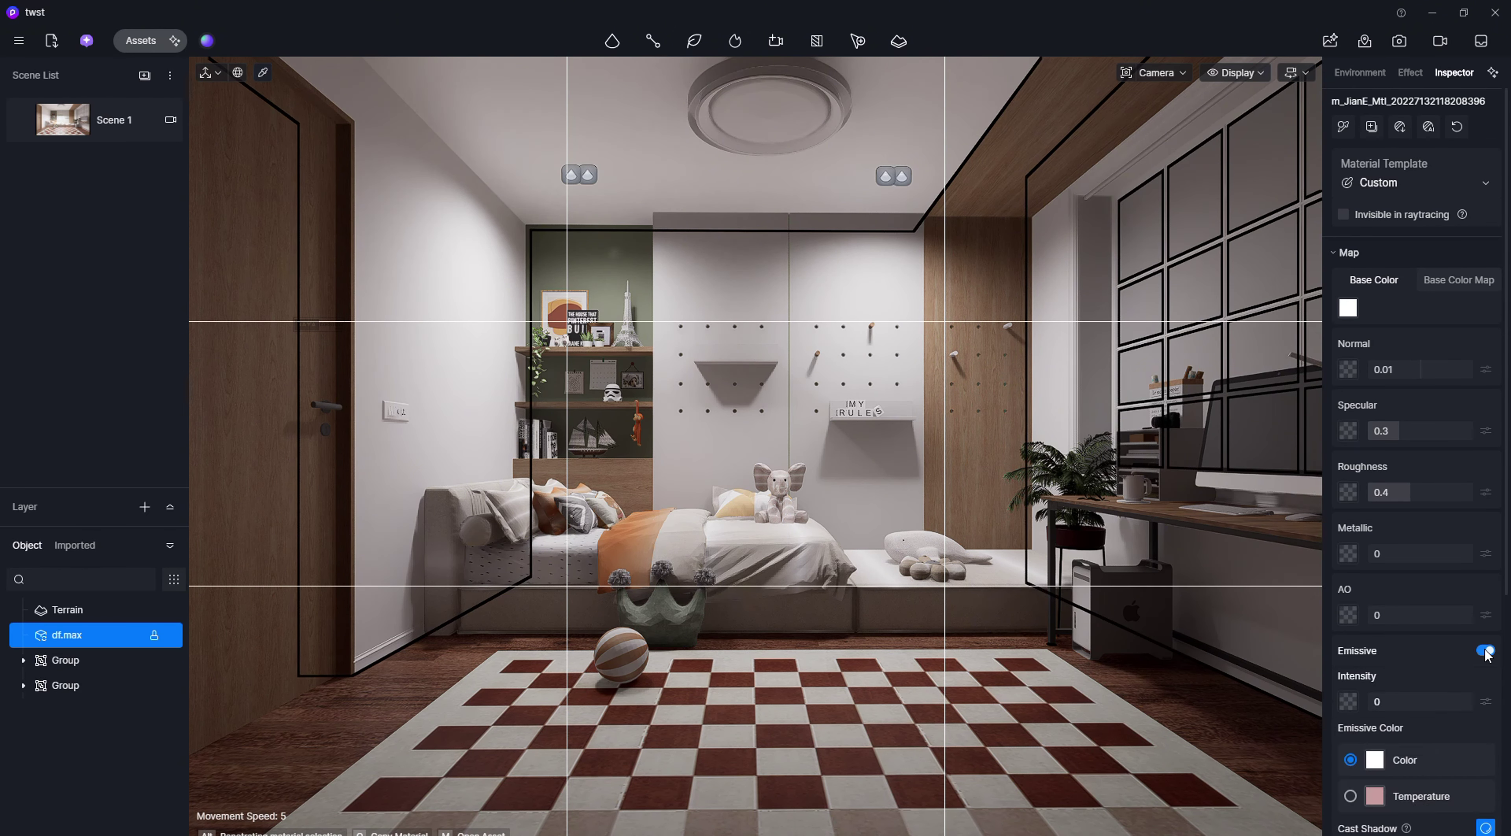
click(1404, 705)
key(Return)
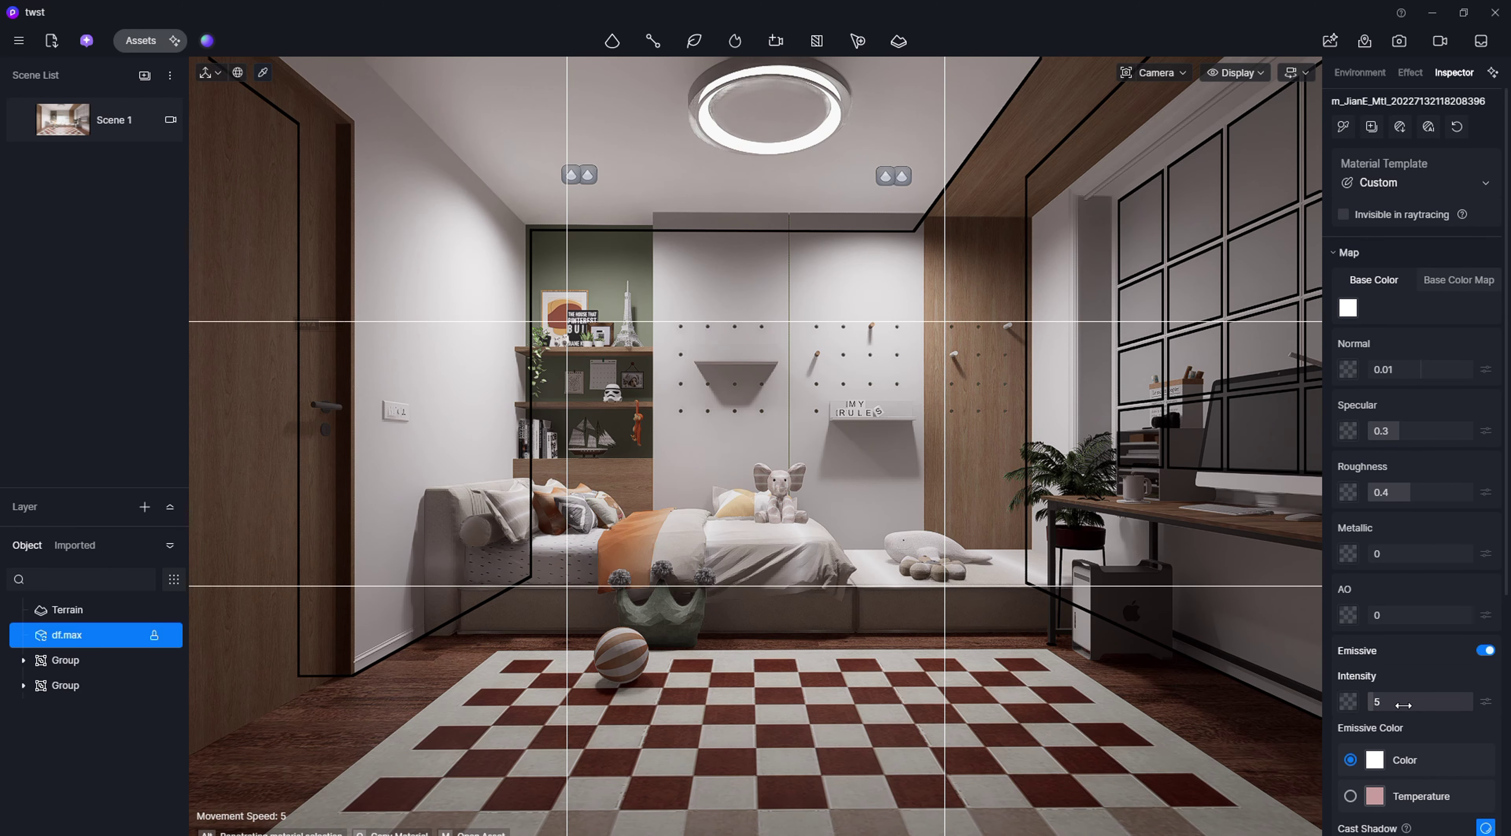
click(925, 601)
key(Escape)
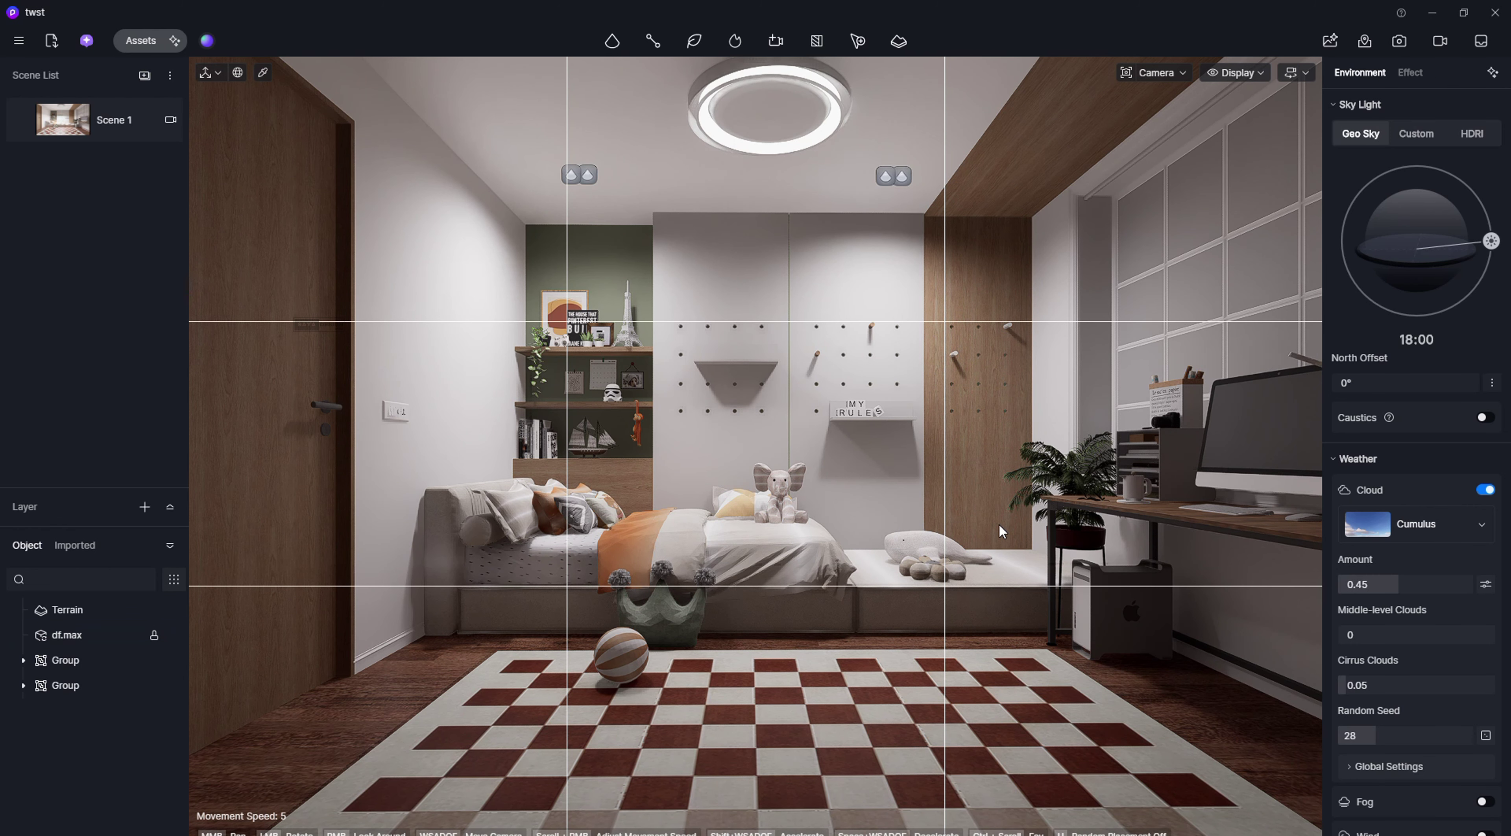
Step: Select the window glass material and browse the Glass category of the online material library for a suitable replacement
key(m)
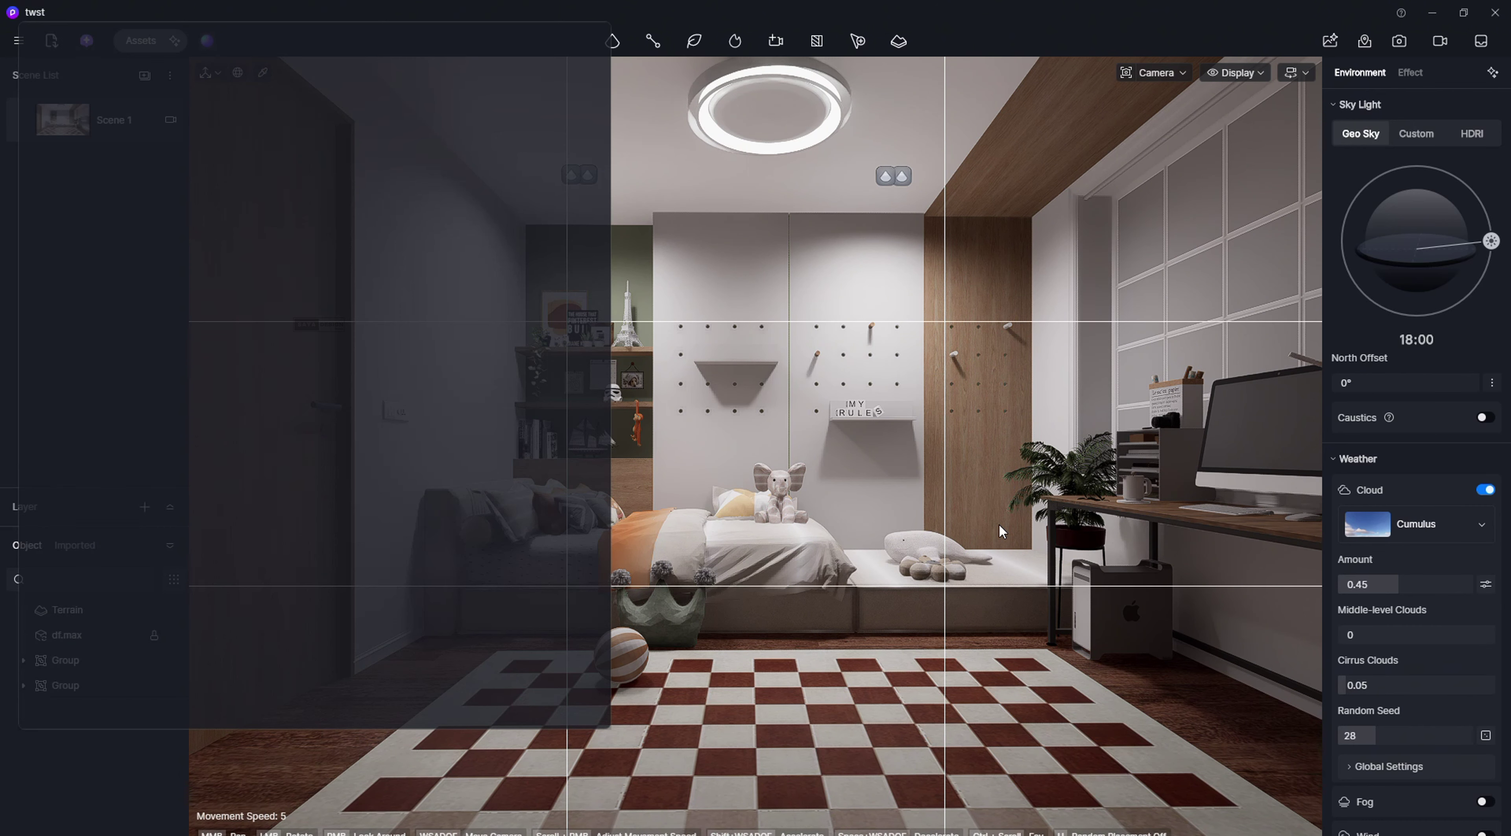
click(1208, 344)
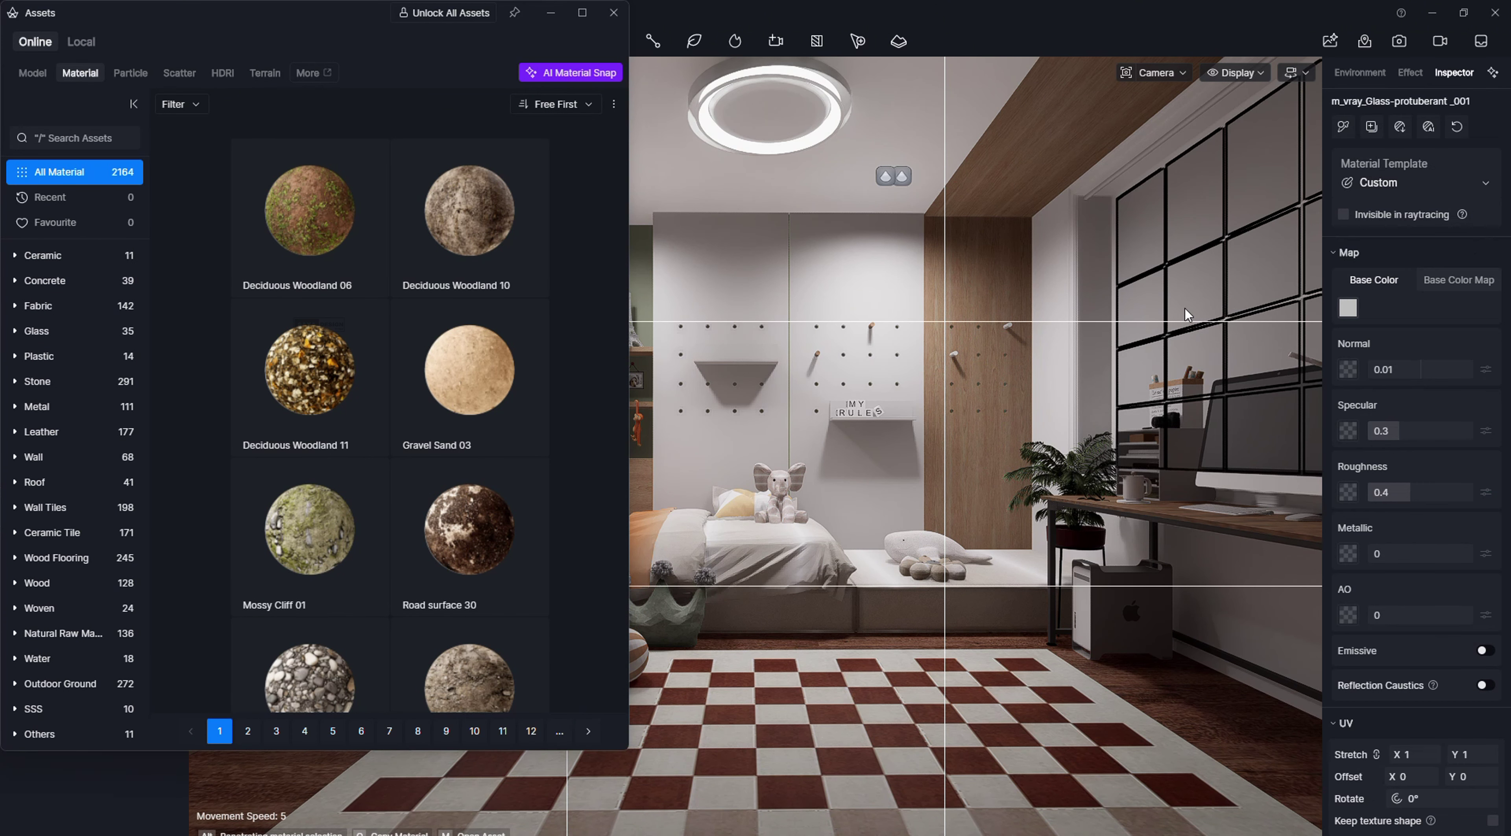
click(36, 331)
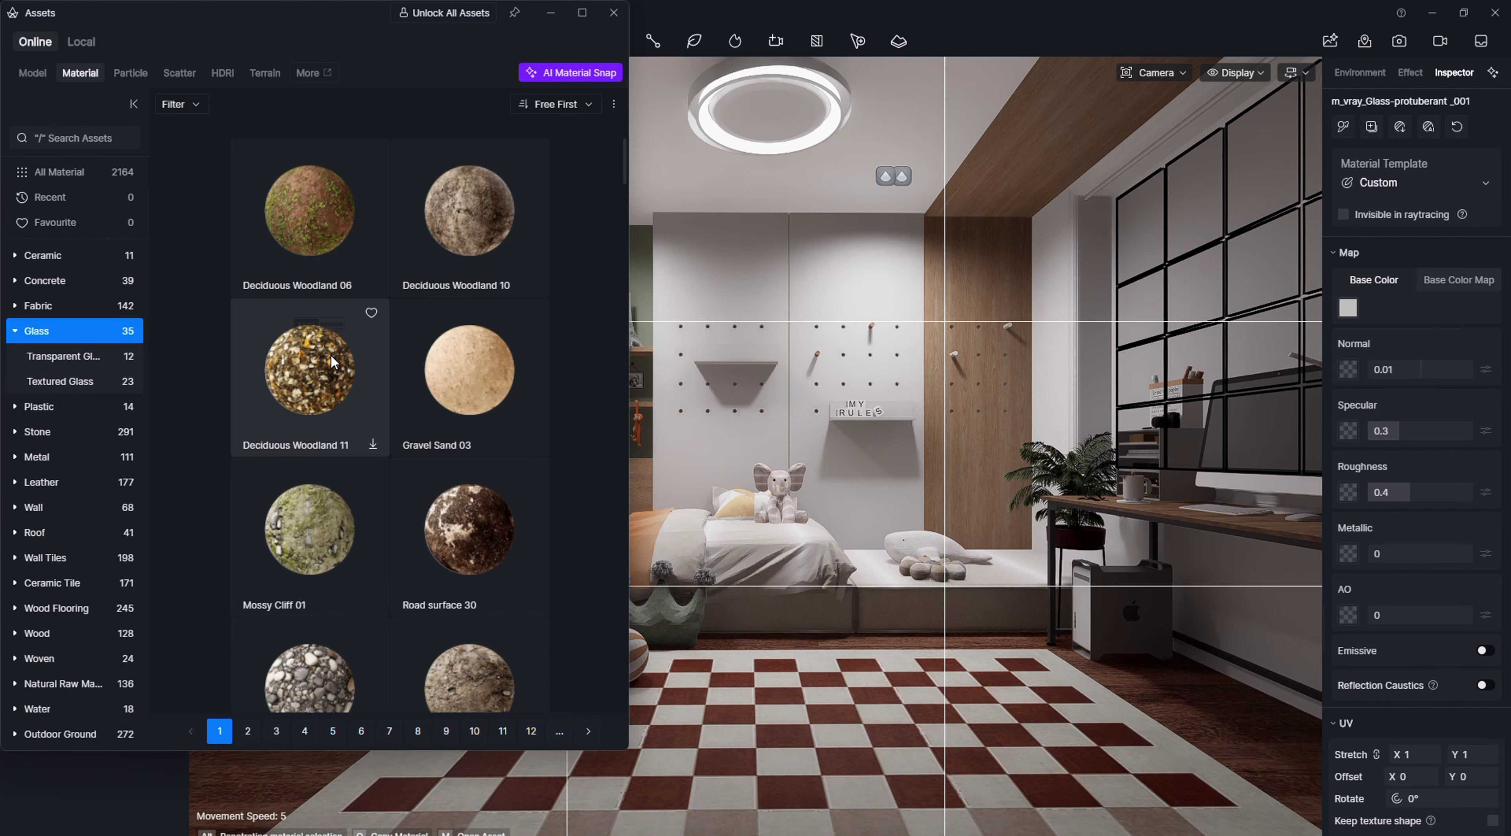
scroll(377, 616, down, 5)
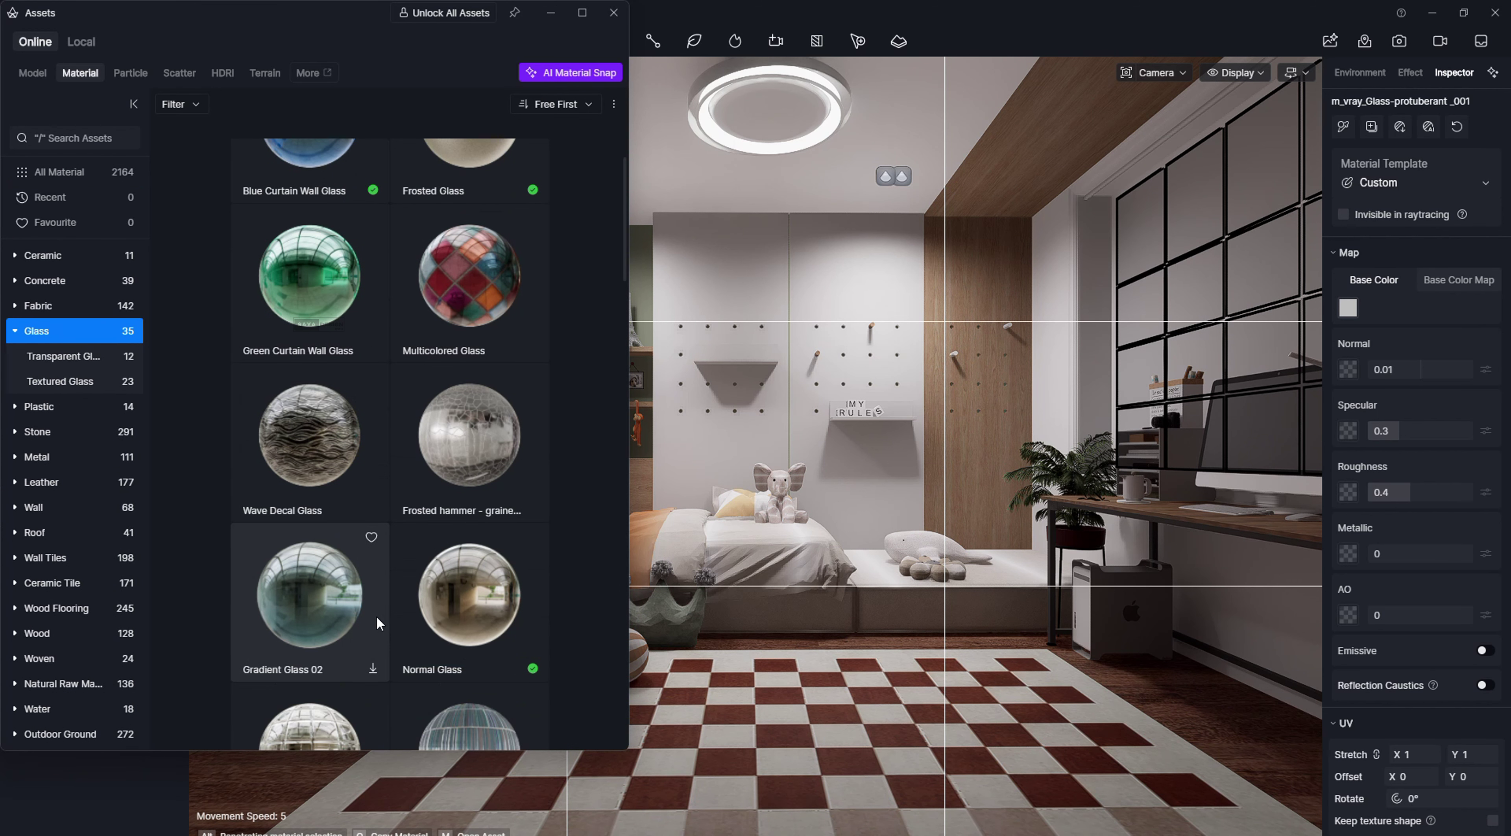
scroll(409, 649, down, 4)
scroll(427, 625, up, 9)
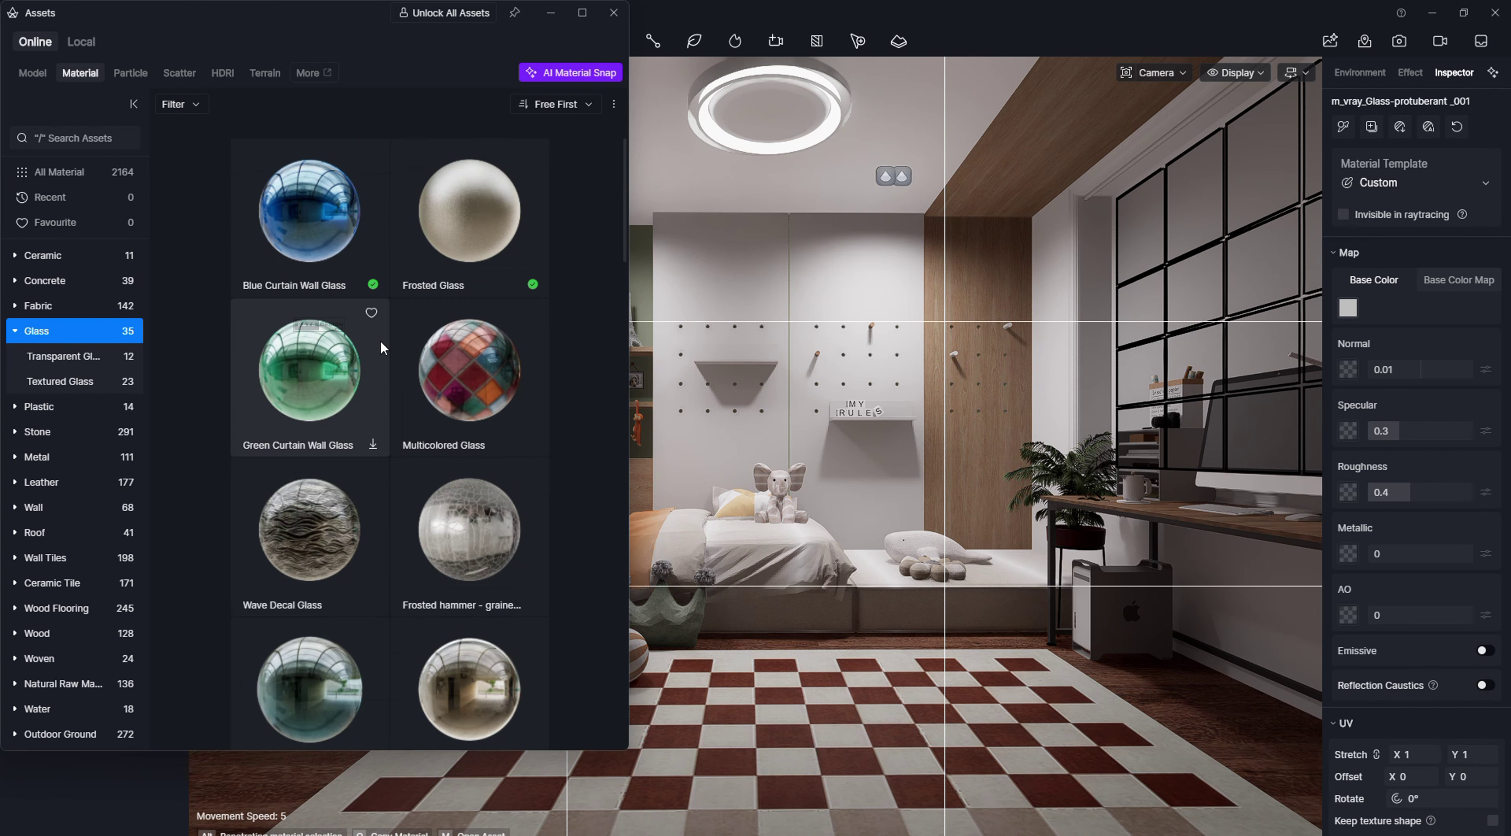
scroll(354, 653, down, 2)
scroll(343, 621, down, 9)
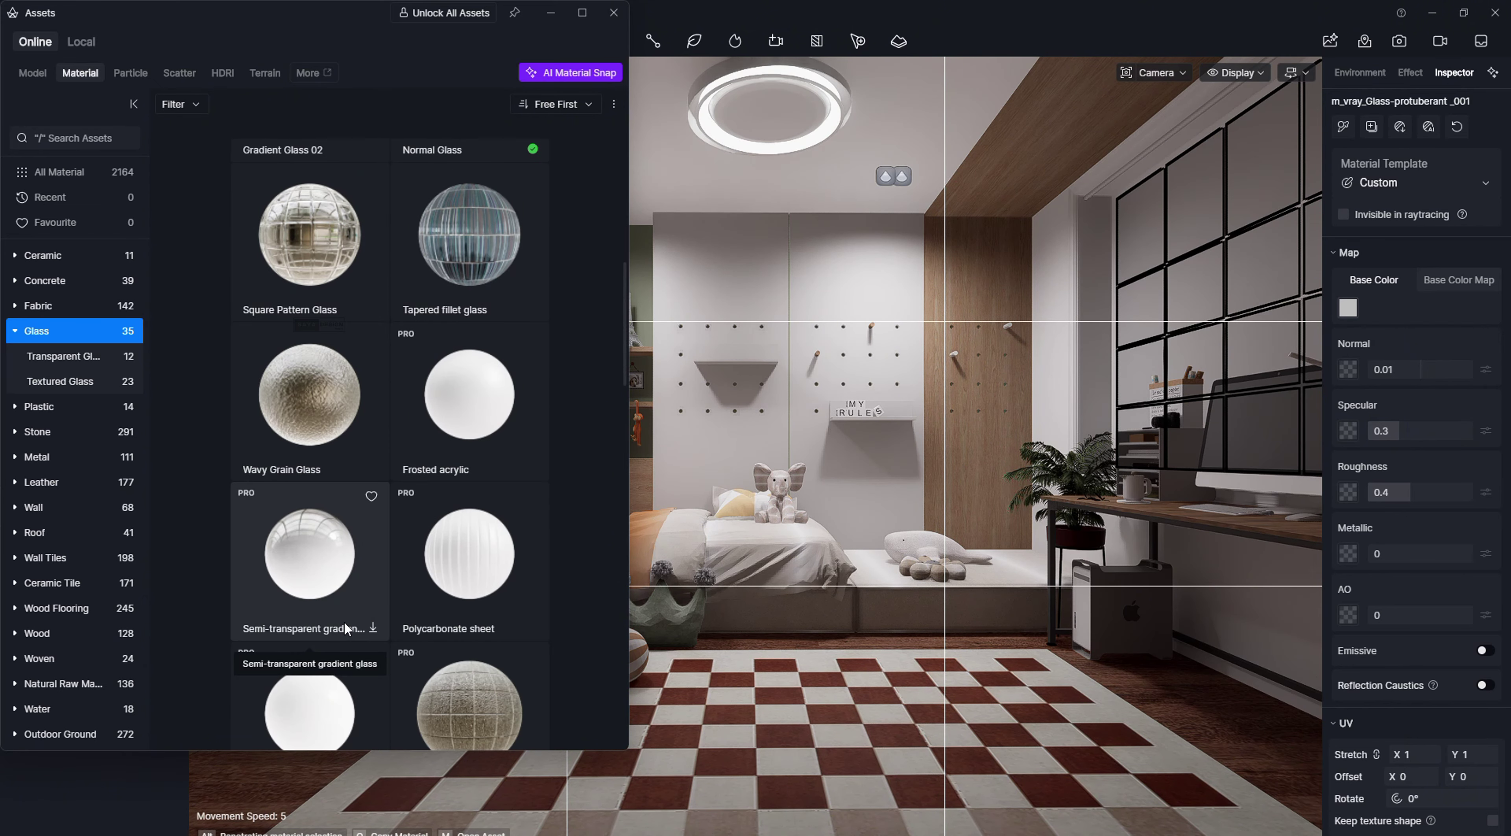
scroll(344, 622, up, 3)
scroll(346, 629, up, 5)
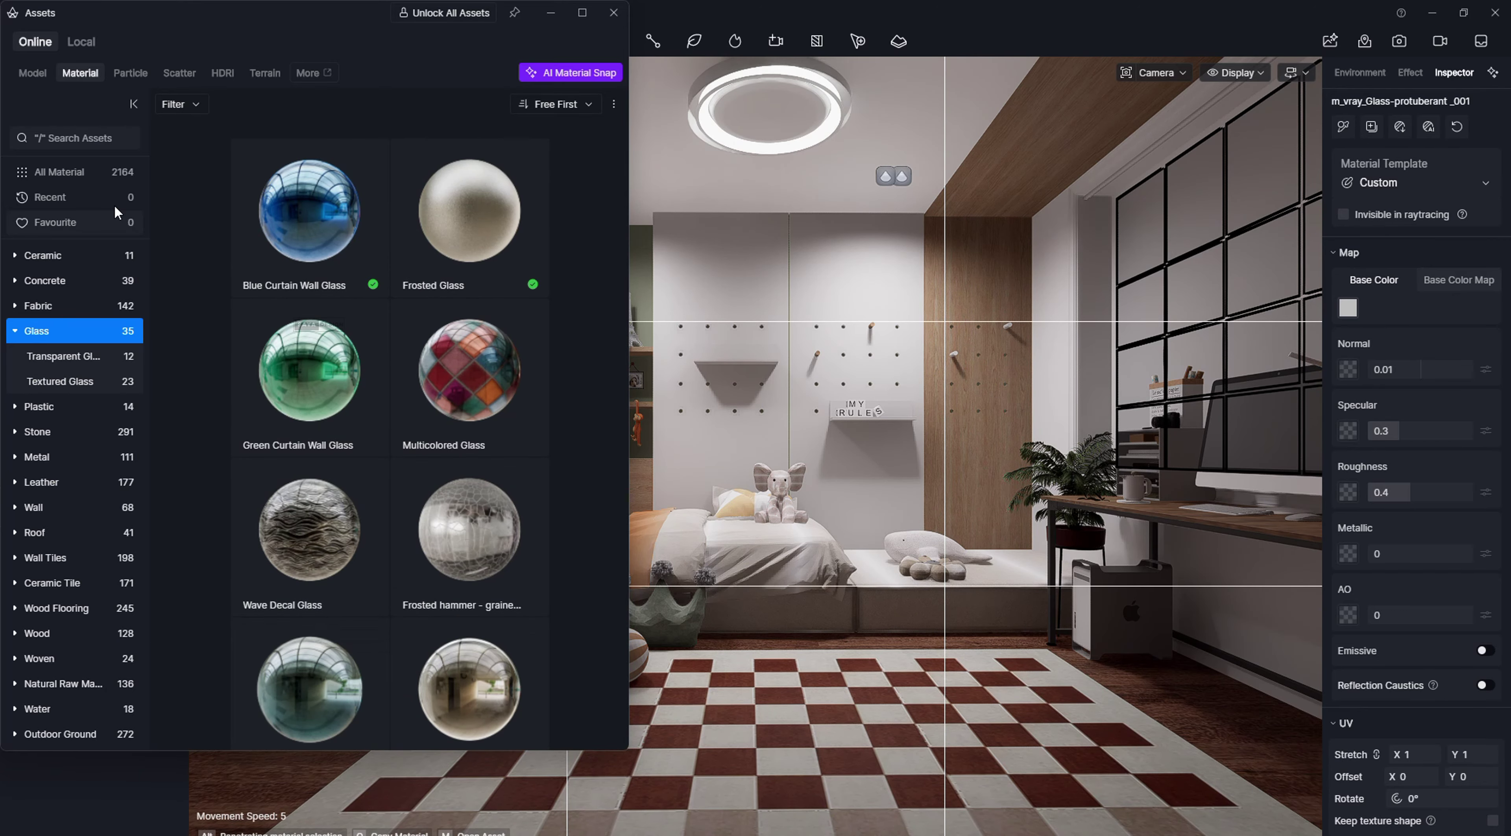
Step: Search the material library for "basic" and apply Basic Glass Material to the window panes
click(88, 139)
text(bas)
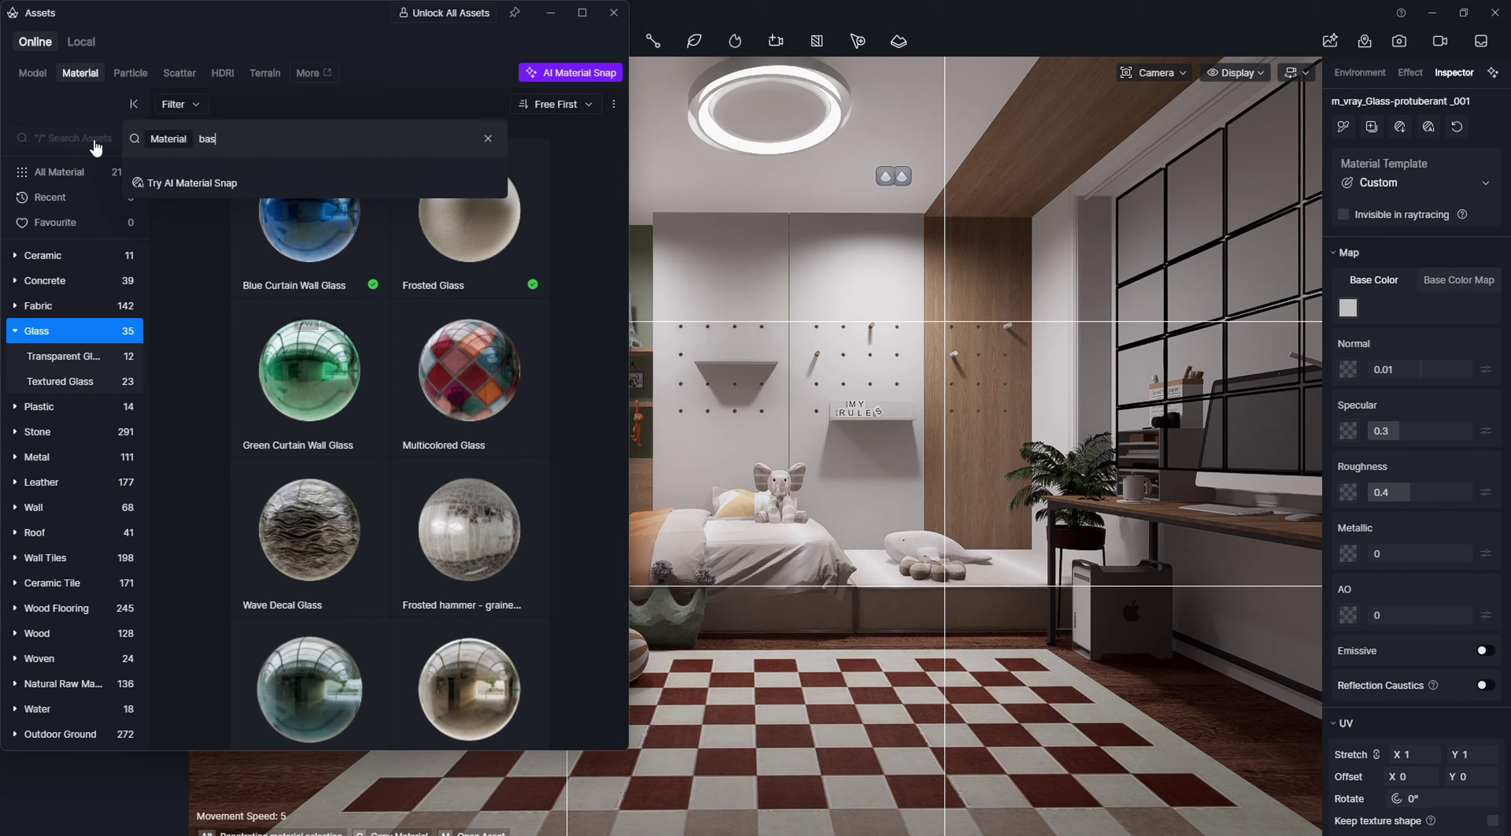
text(ic)
key(Return)
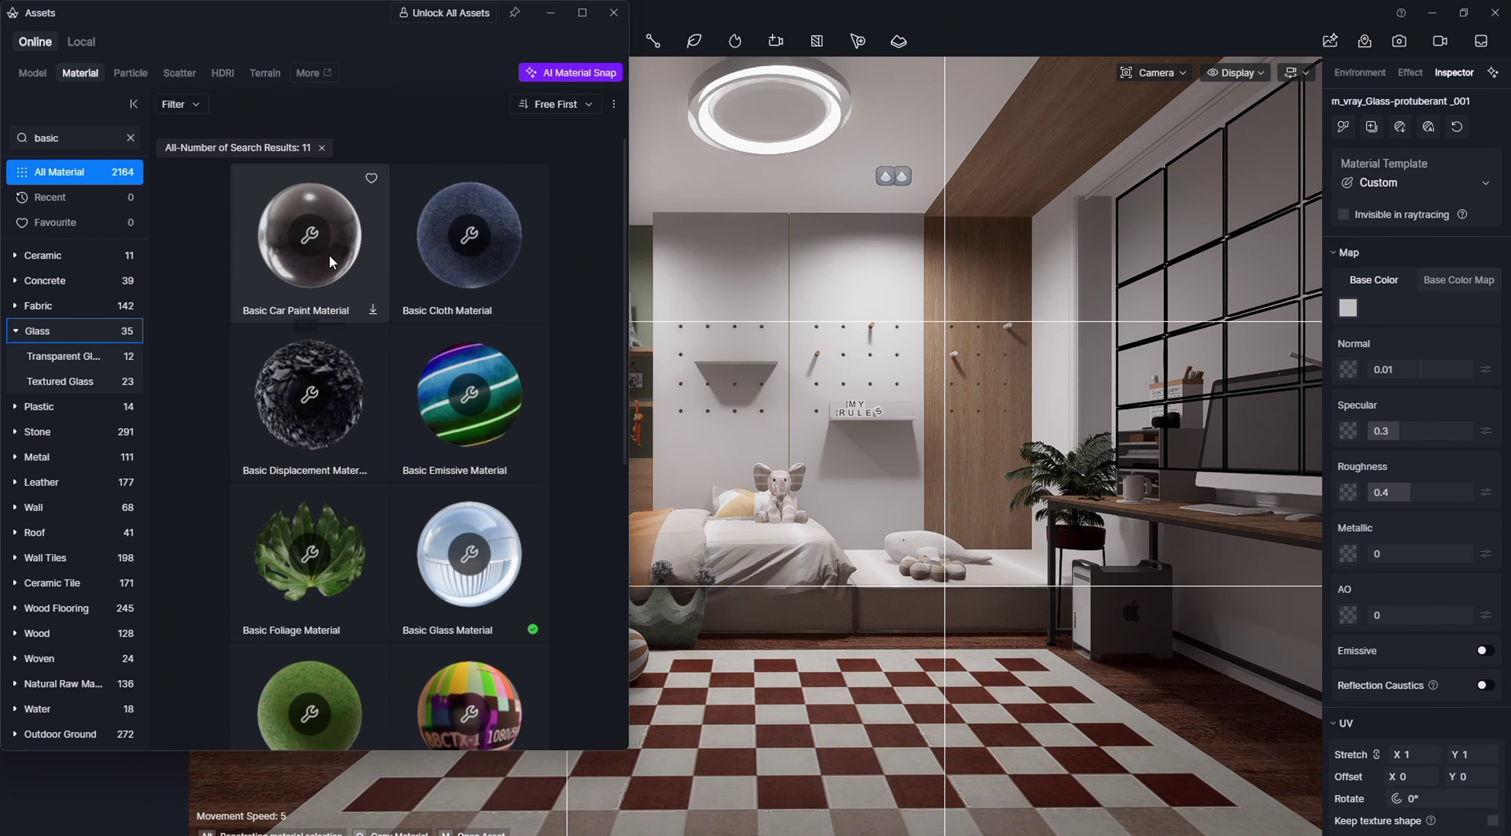
click(486, 614)
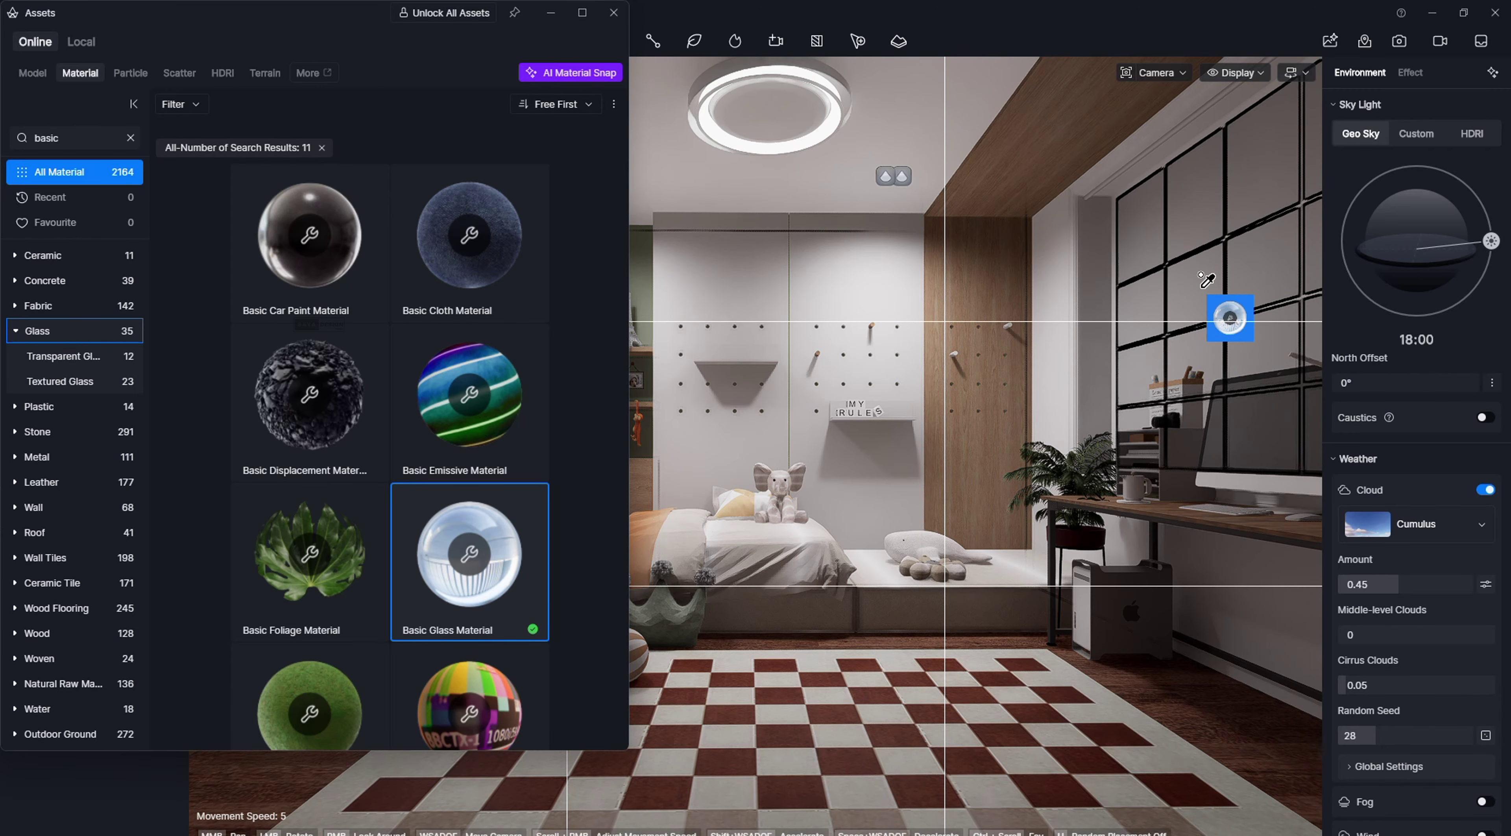
click(1231, 321)
click(614, 12)
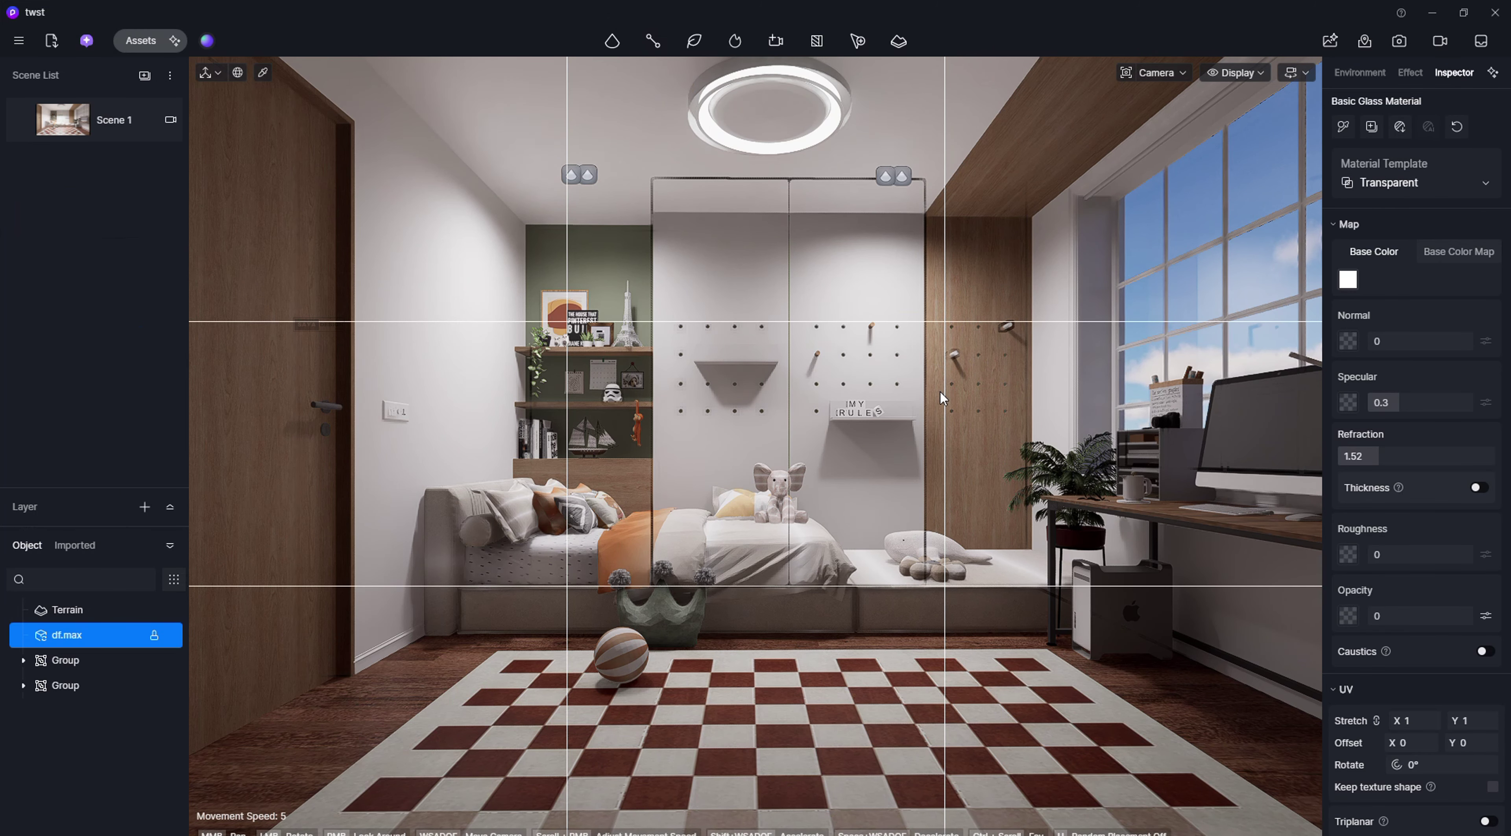
Step: Save the project and set the Geo Sky north offset to about 93.8°
key(ctrl+s)
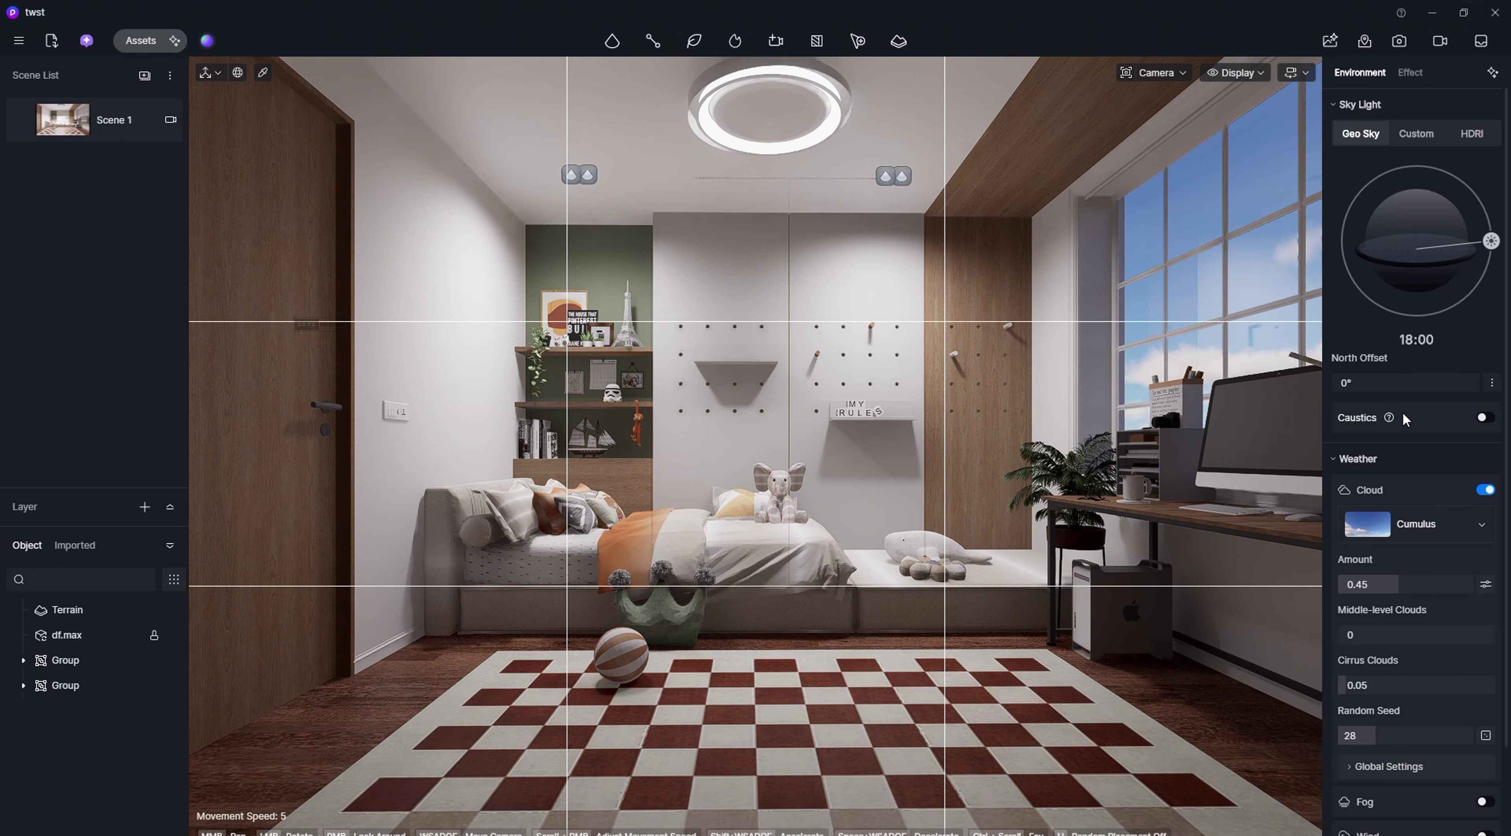
drag(1406, 386, 1462, 384)
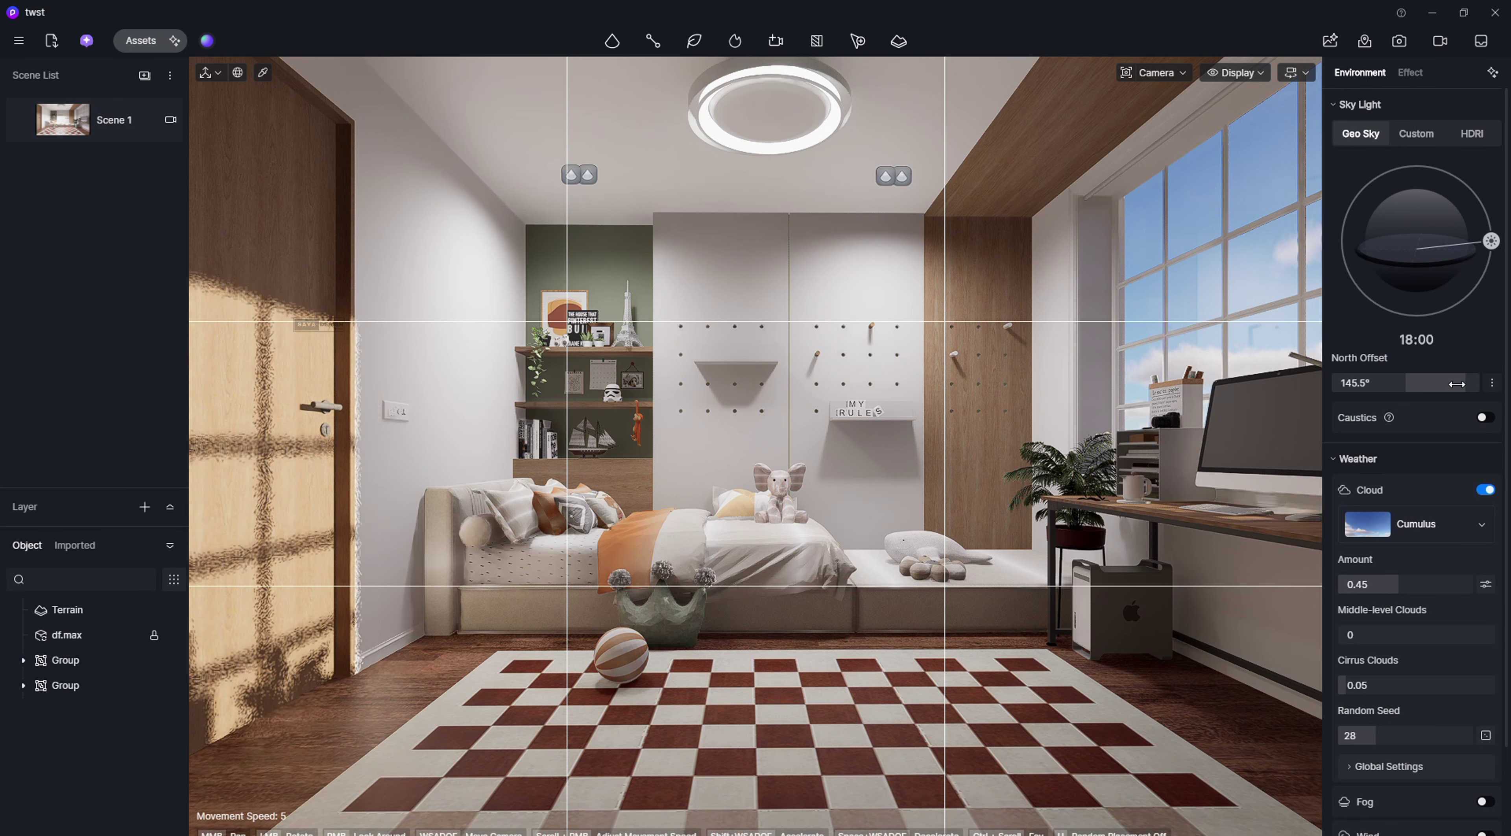
mouse_move(1459, 384)
mouse_down()
mouse_move(1474, 391)
mouse_move(1431, 382)
mouse_up()
Step: Search the online model library for "curtain"
scroll(1165, 278, up, 3)
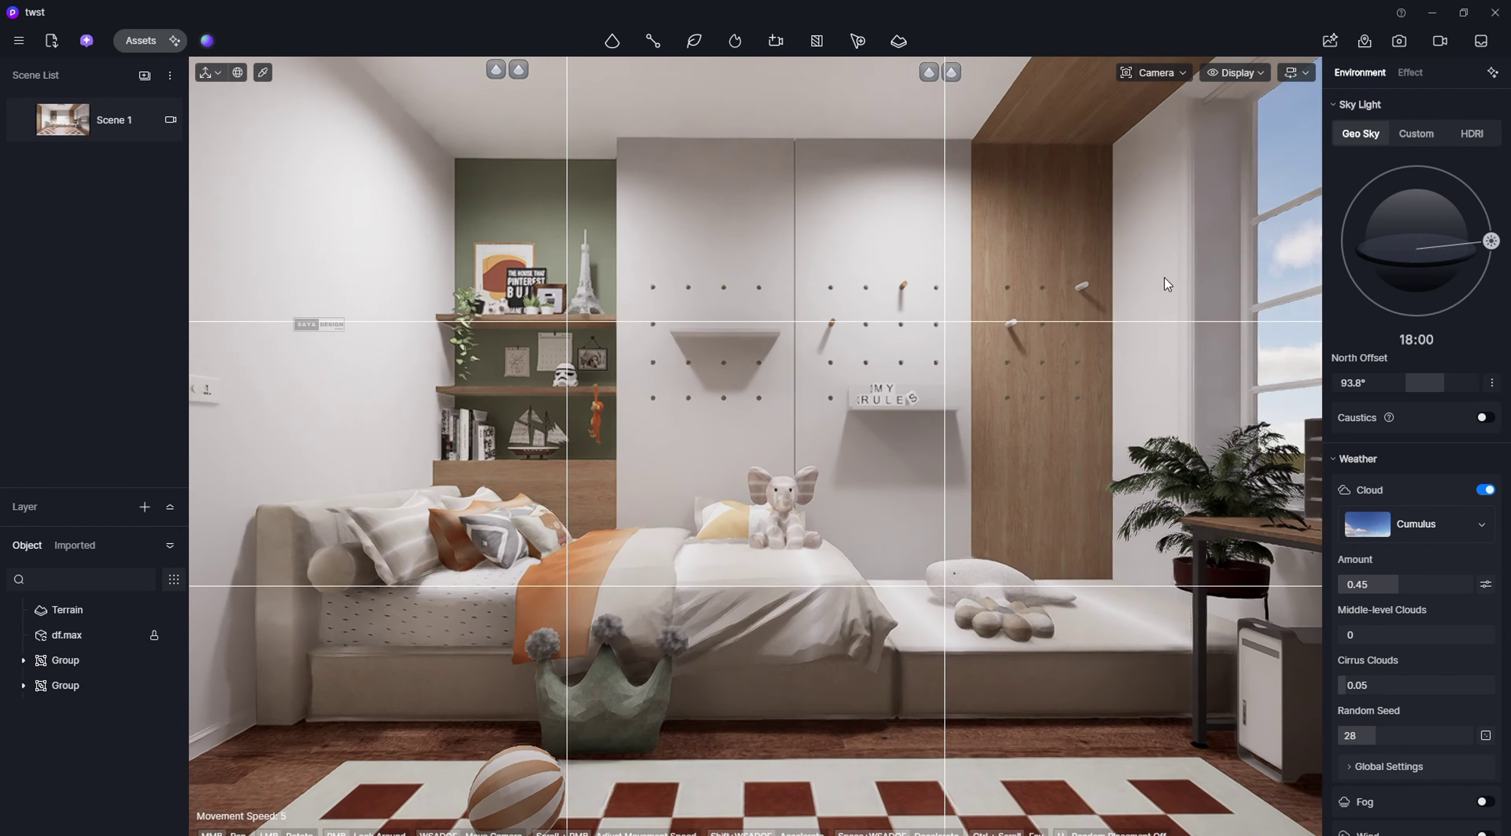
scroll(1166, 282, up, 5)
scroll(1166, 282, down, 8)
scroll(1075, 450, up, 4)
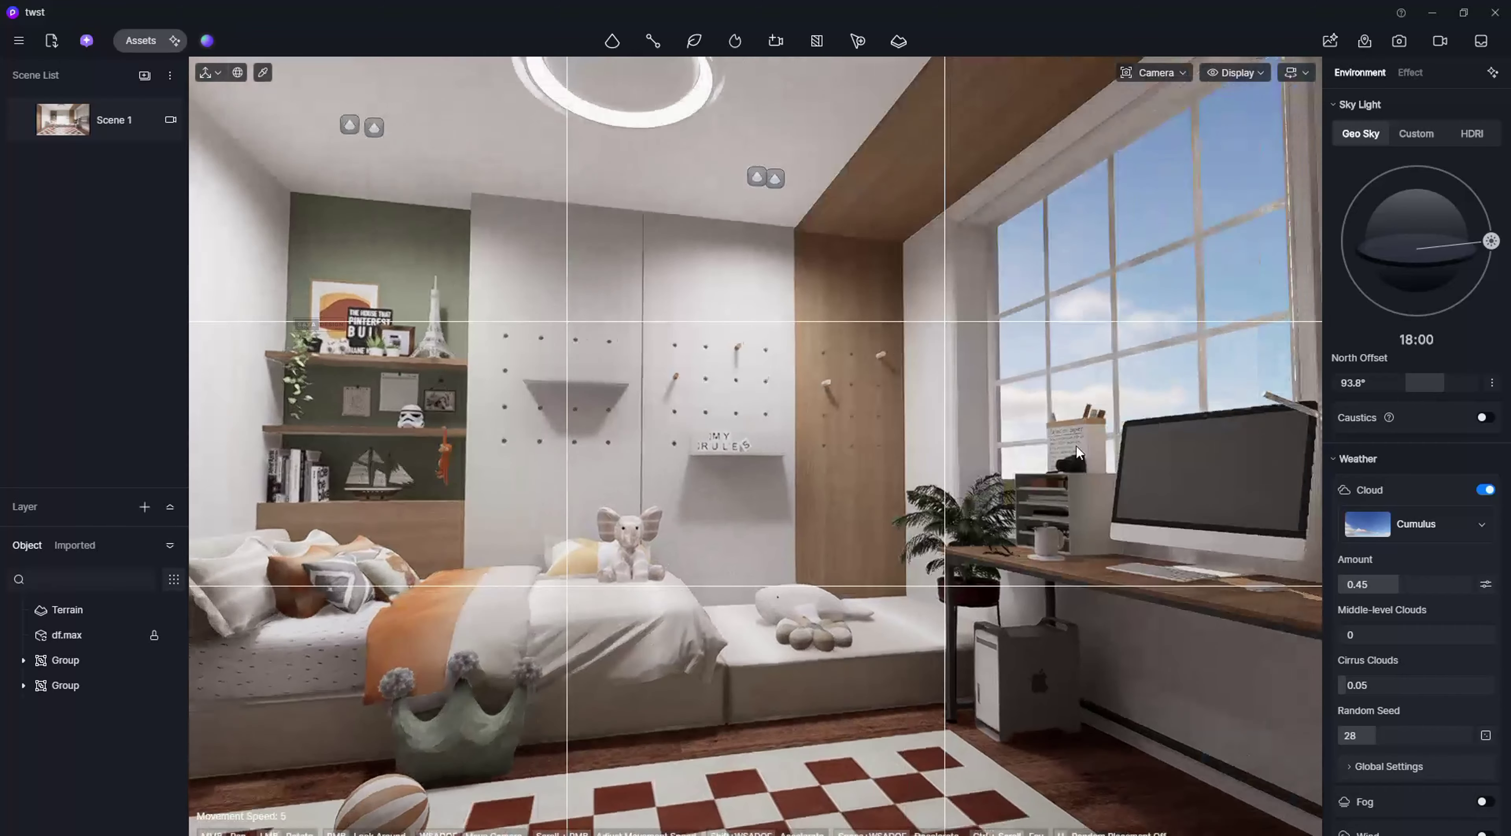
right_drag(1075, 445, 983, 434)
scroll(983, 435, up, 3)
scroll(982, 437, down, 2)
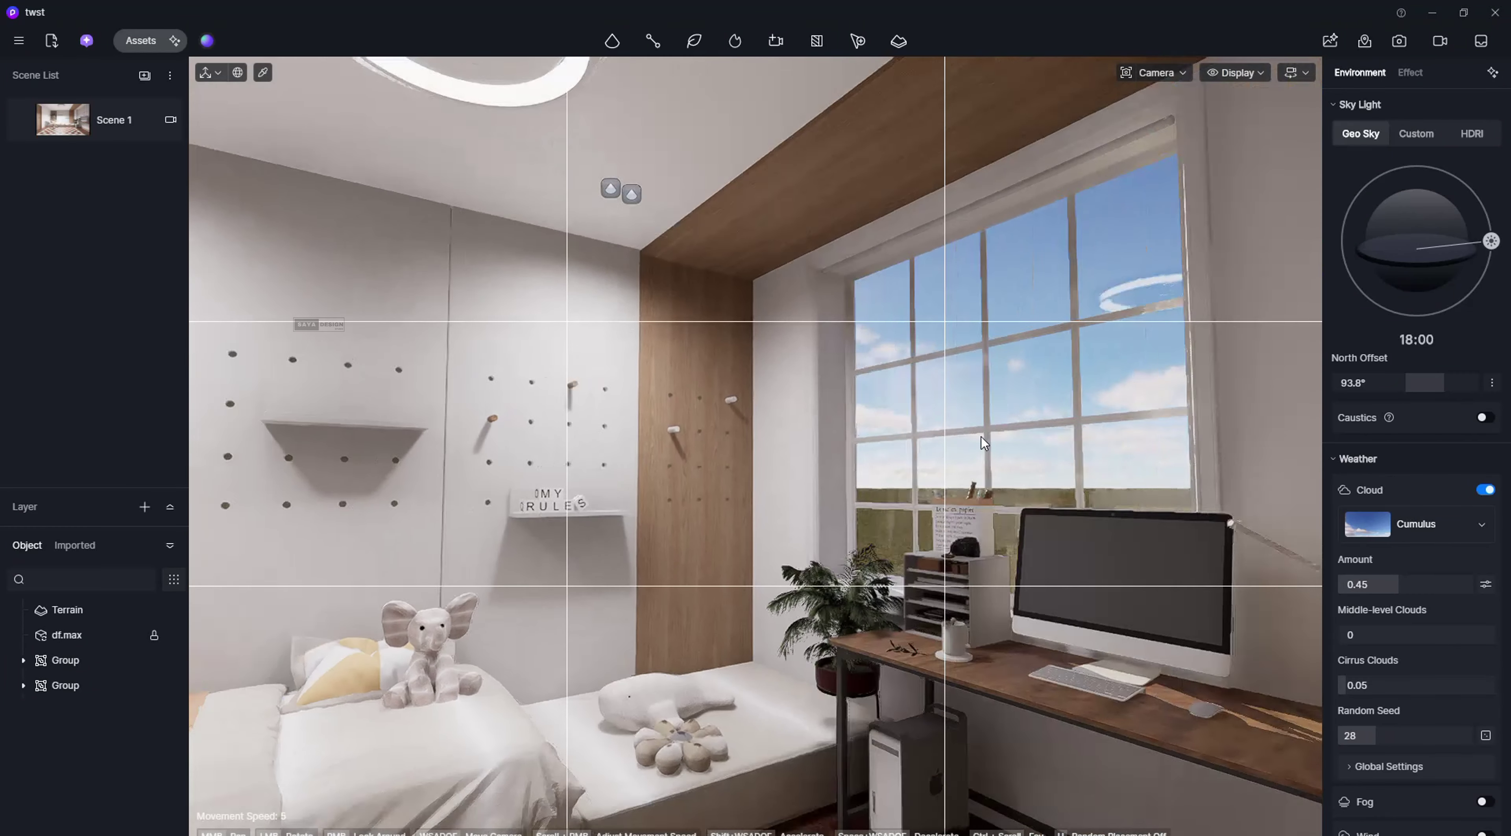
click(140, 41)
click(33, 72)
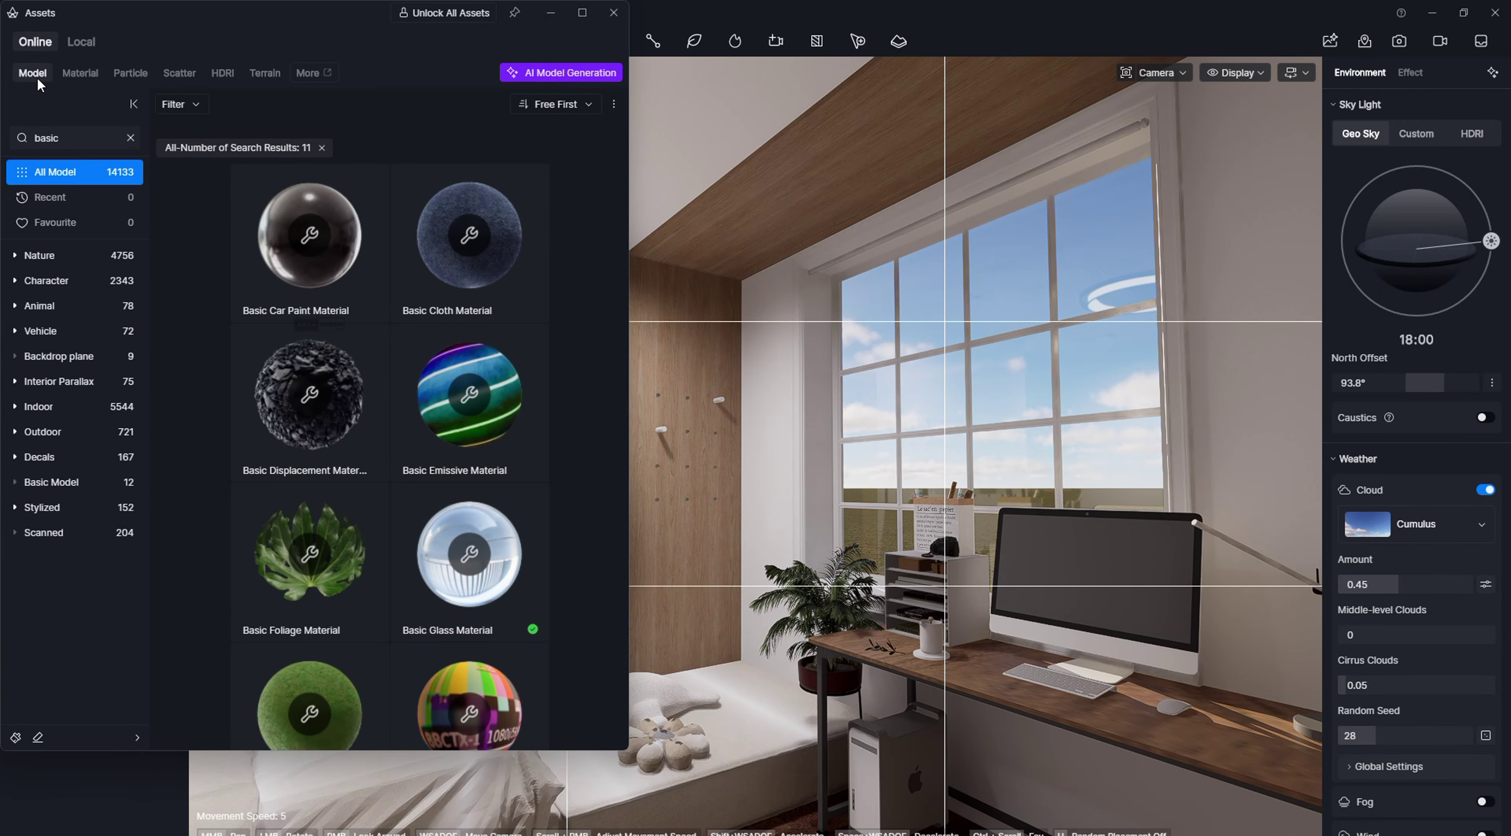
click(130, 138)
click(96, 141)
text(cu)
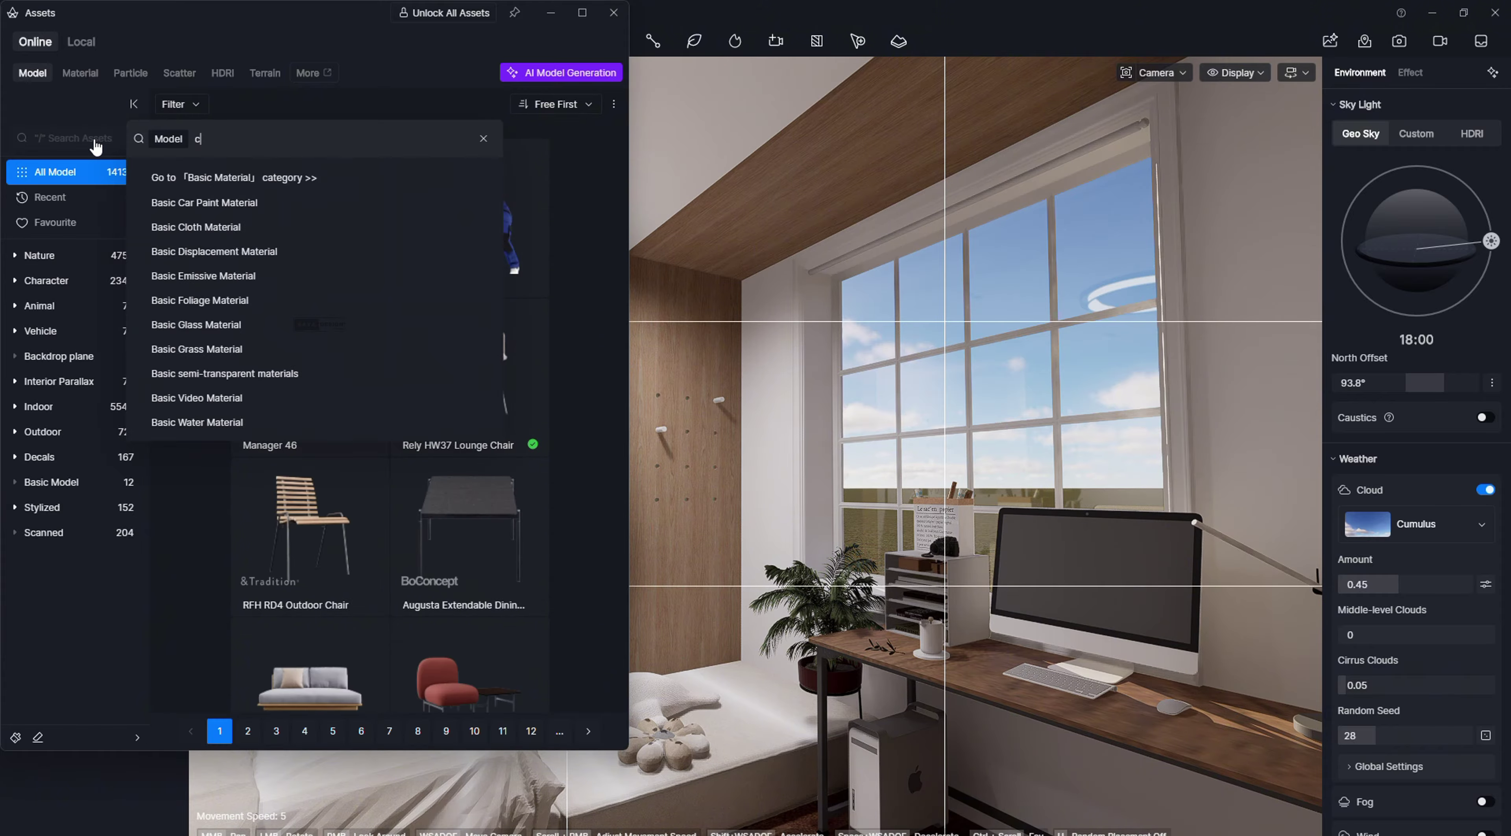
text(rtain)
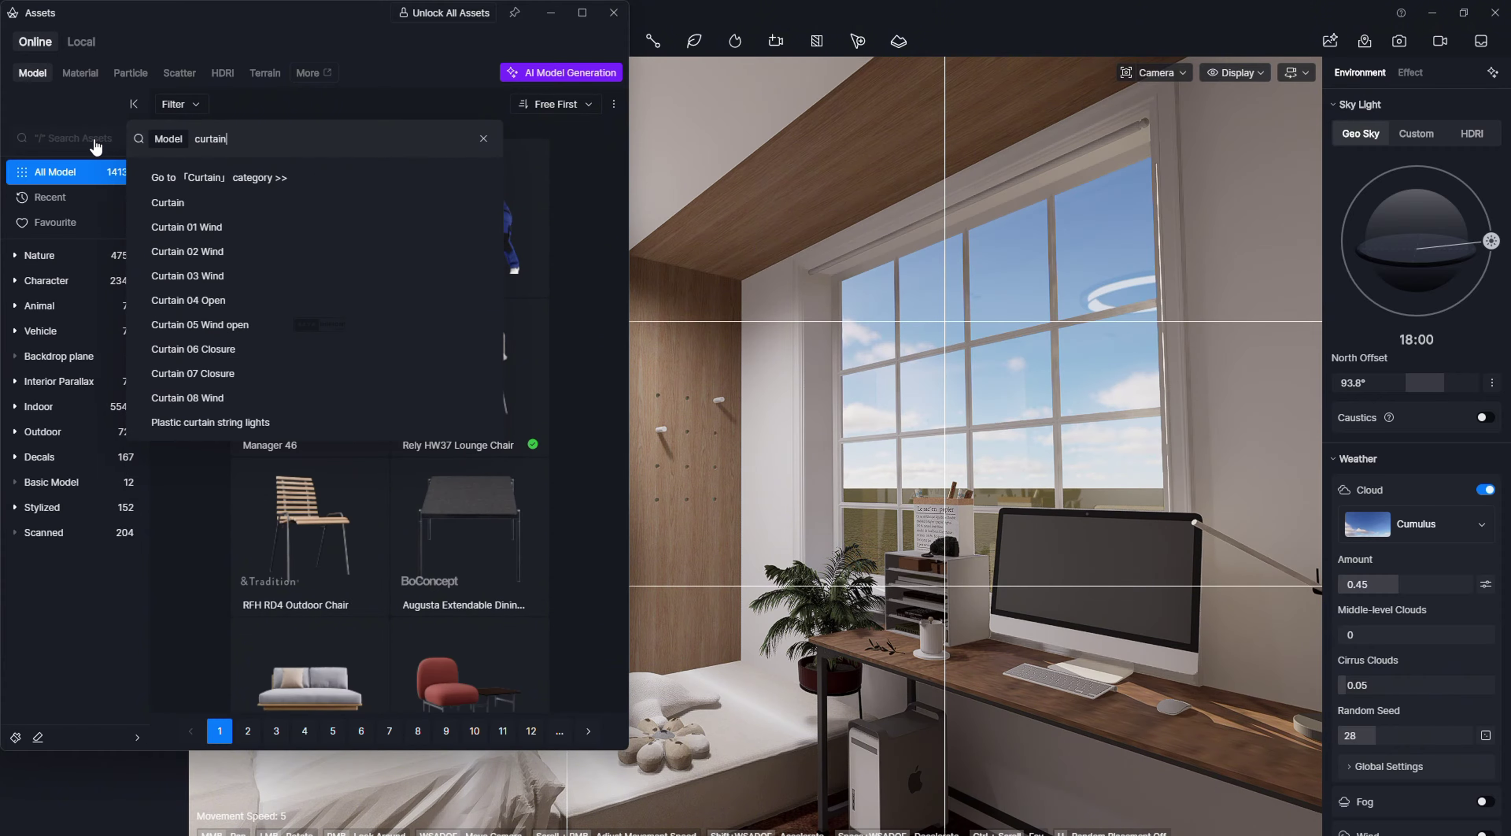
key(Return)
Step: Browse the curtain models and place Curtain 04 Open at the top of the window
scroll(402, 462, down, 2)
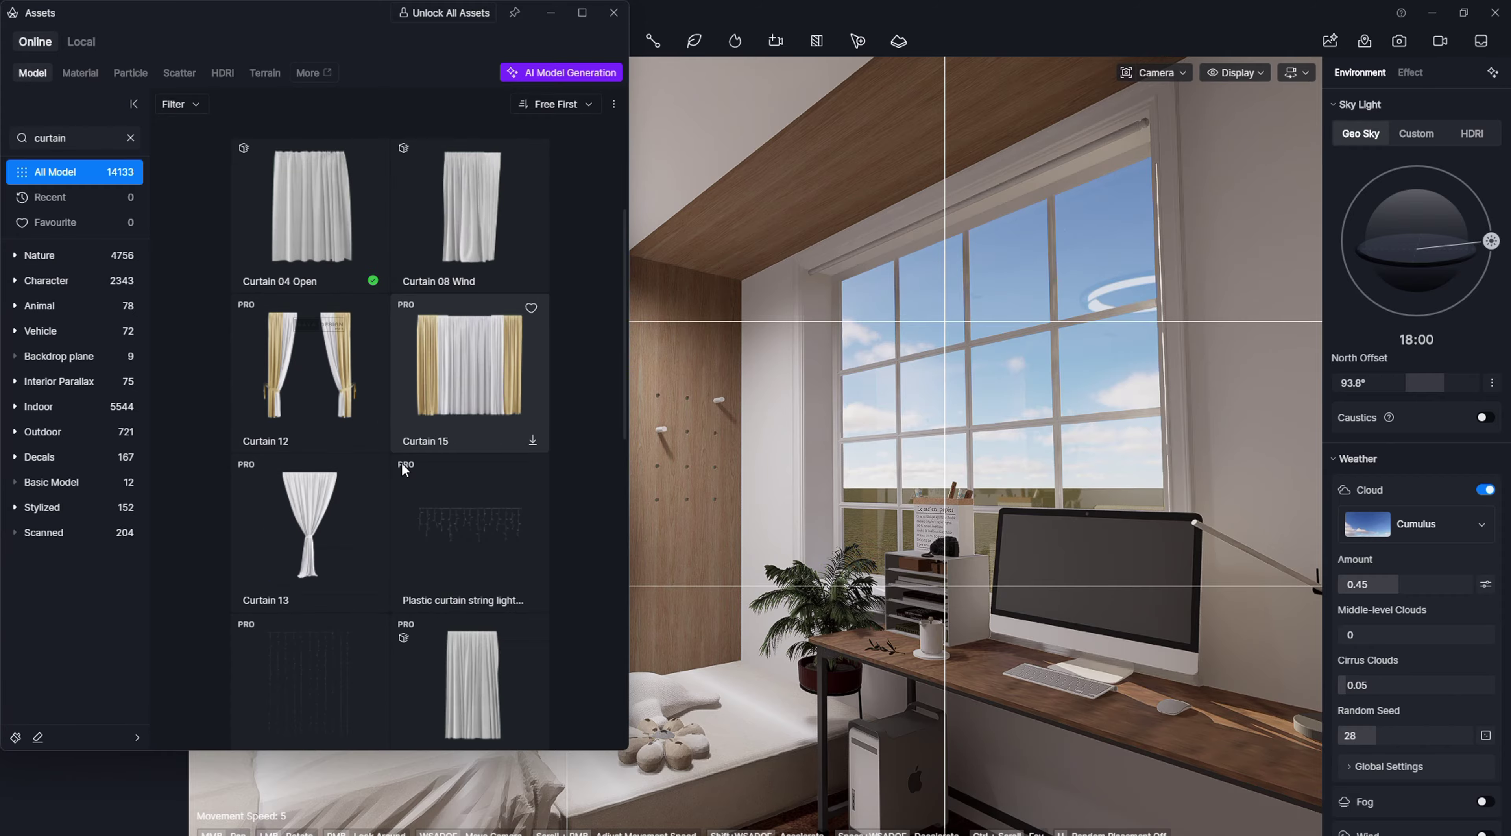
scroll(393, 458, up, 2)
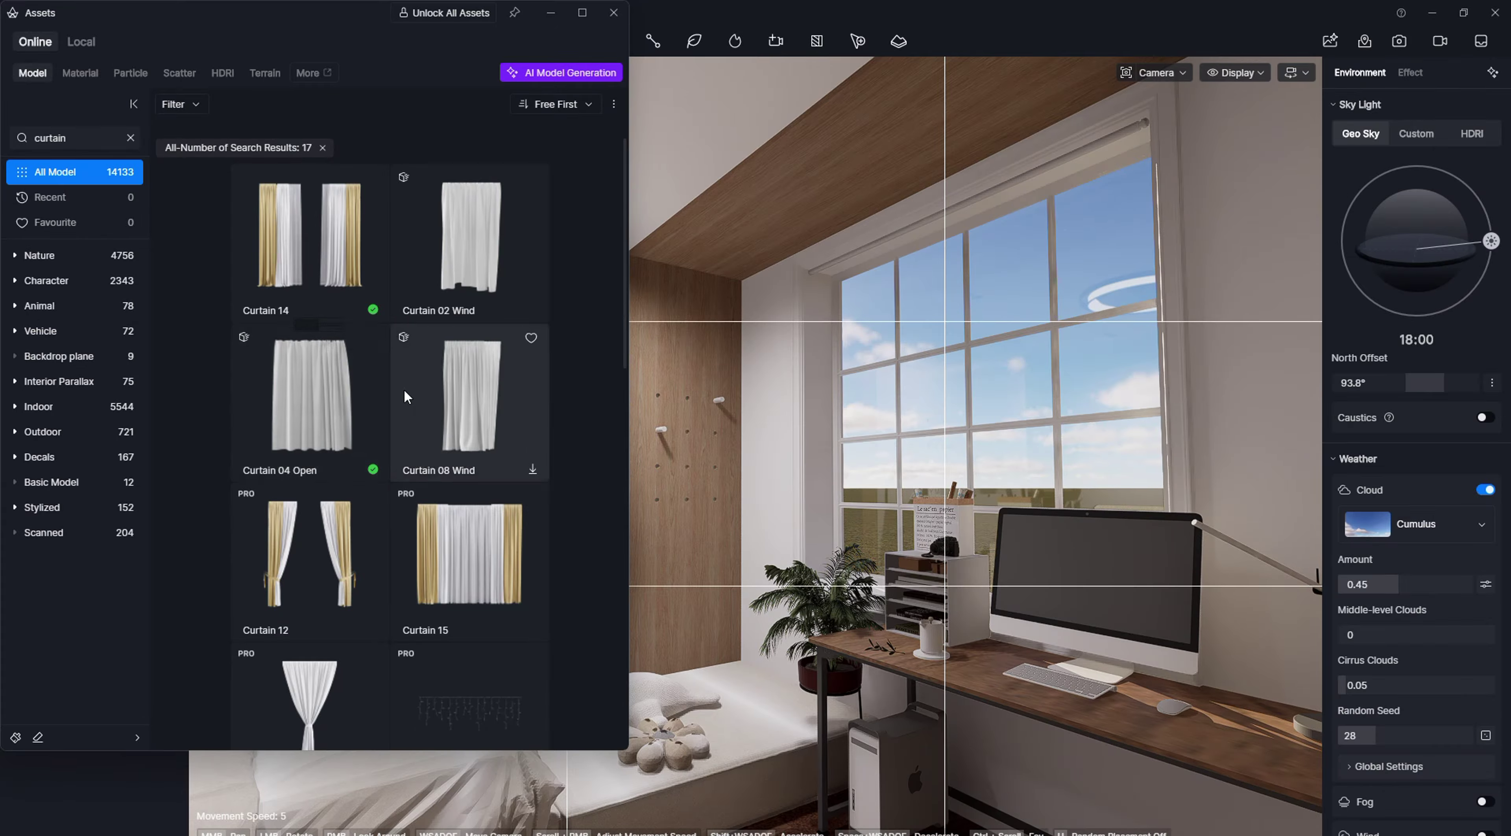
click(331, 418)
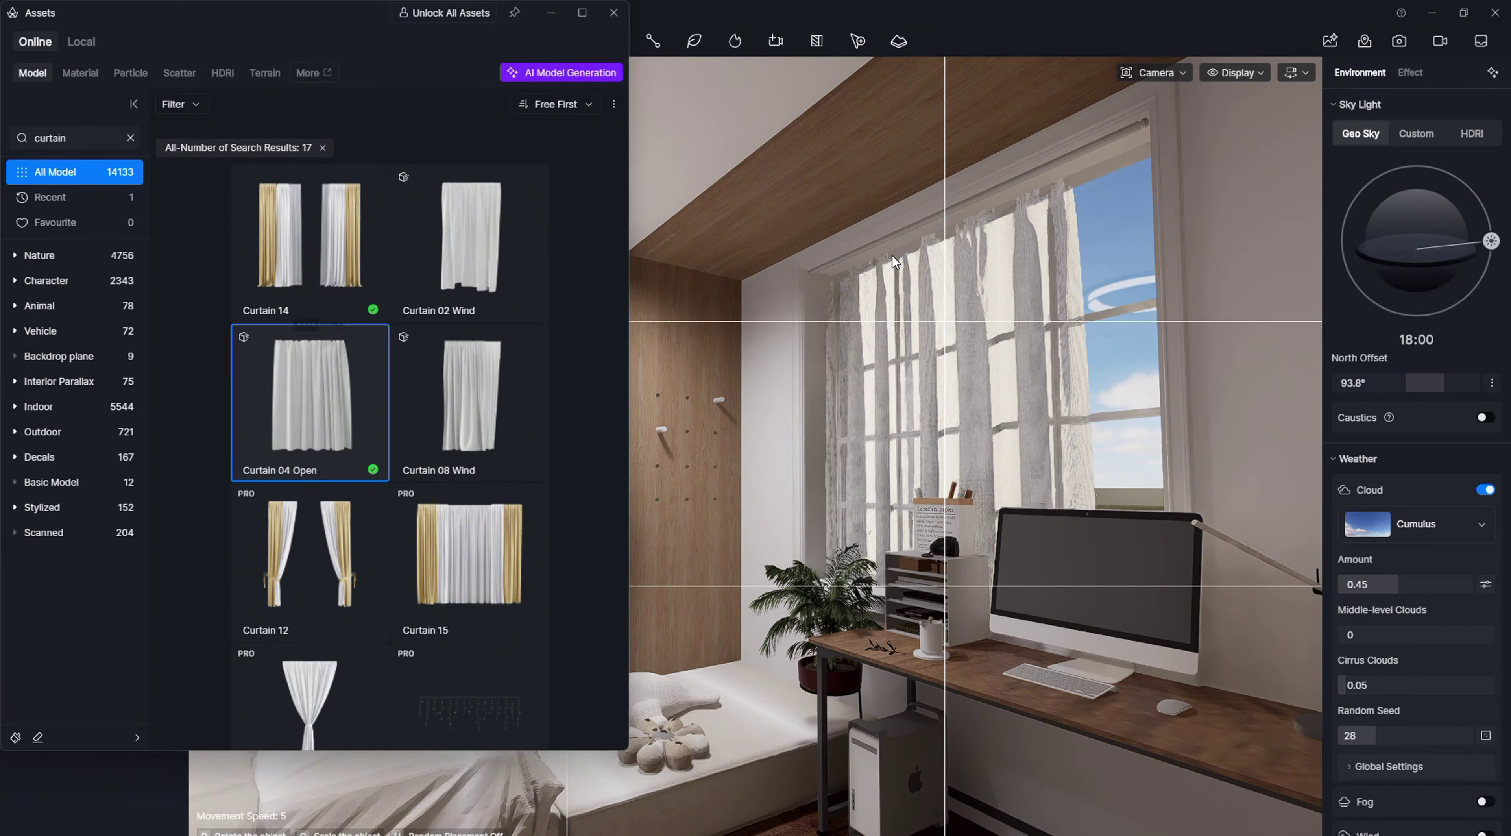
click(919, 238)
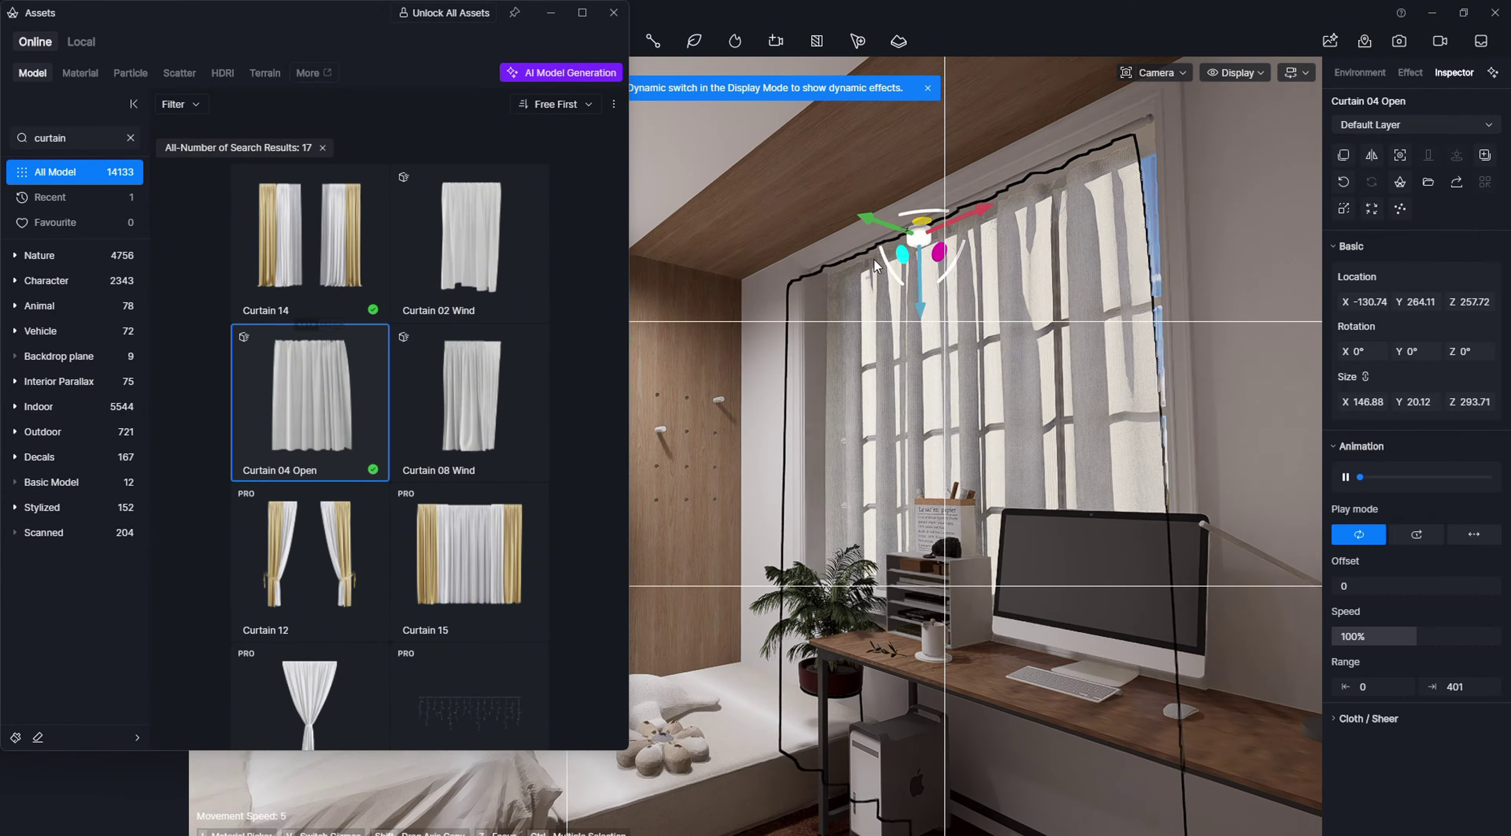
Step: Close the asset library and shift the curtain to Y 260.66 at the window
scroll(944, 250, up, 3)
click(614, 12)
scroll(900, 195, up, 2)
middle_drag(900, 141, 704, 206)
scroll(895, 243, down, 3)
scroll(893, 235, up, 4)
scroll(704, 206, up, 2)
drag(684, 193, 660, 184)
scroll(816, 312, down, 5)
middle_drag(817, 311, 776, 301)
key(w)
key(a)
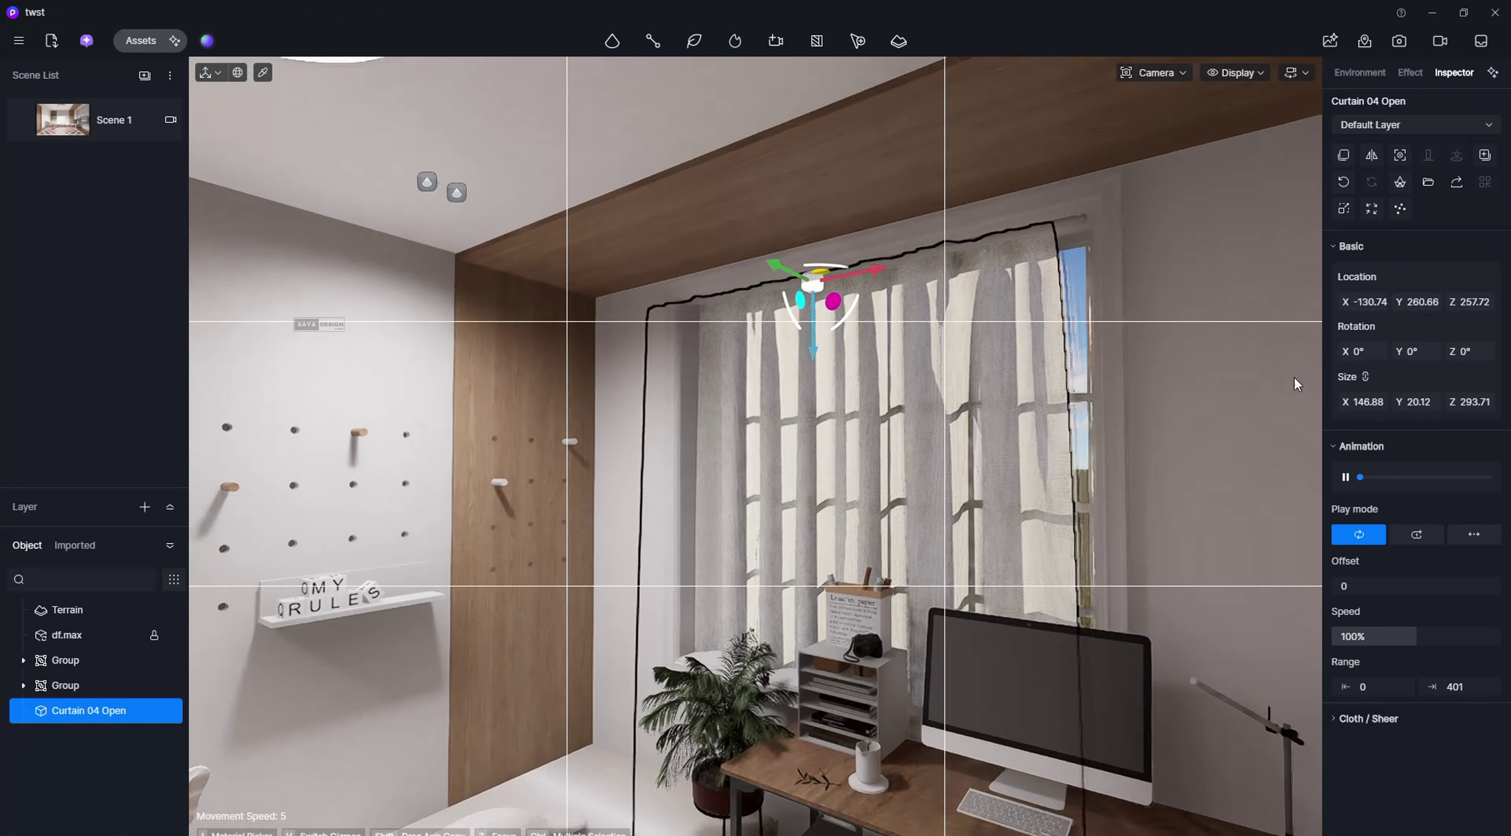
Step: Set the Geo Sky time of day to 12:10
key(d)
click(1361, 73)
drag(1460, 239, 1418, 176)
Step: Move the curtain to X -145.23 and scale it proportionally to 95.61 × 13.09 × 191.19
mouse_move(781, 271)
mouse_down()
mouse_move(812, 281)
mouse_move(778, 268)
mouse_move(796, 314)
mouse_move(785, 295)
mouse_up()
key(v)
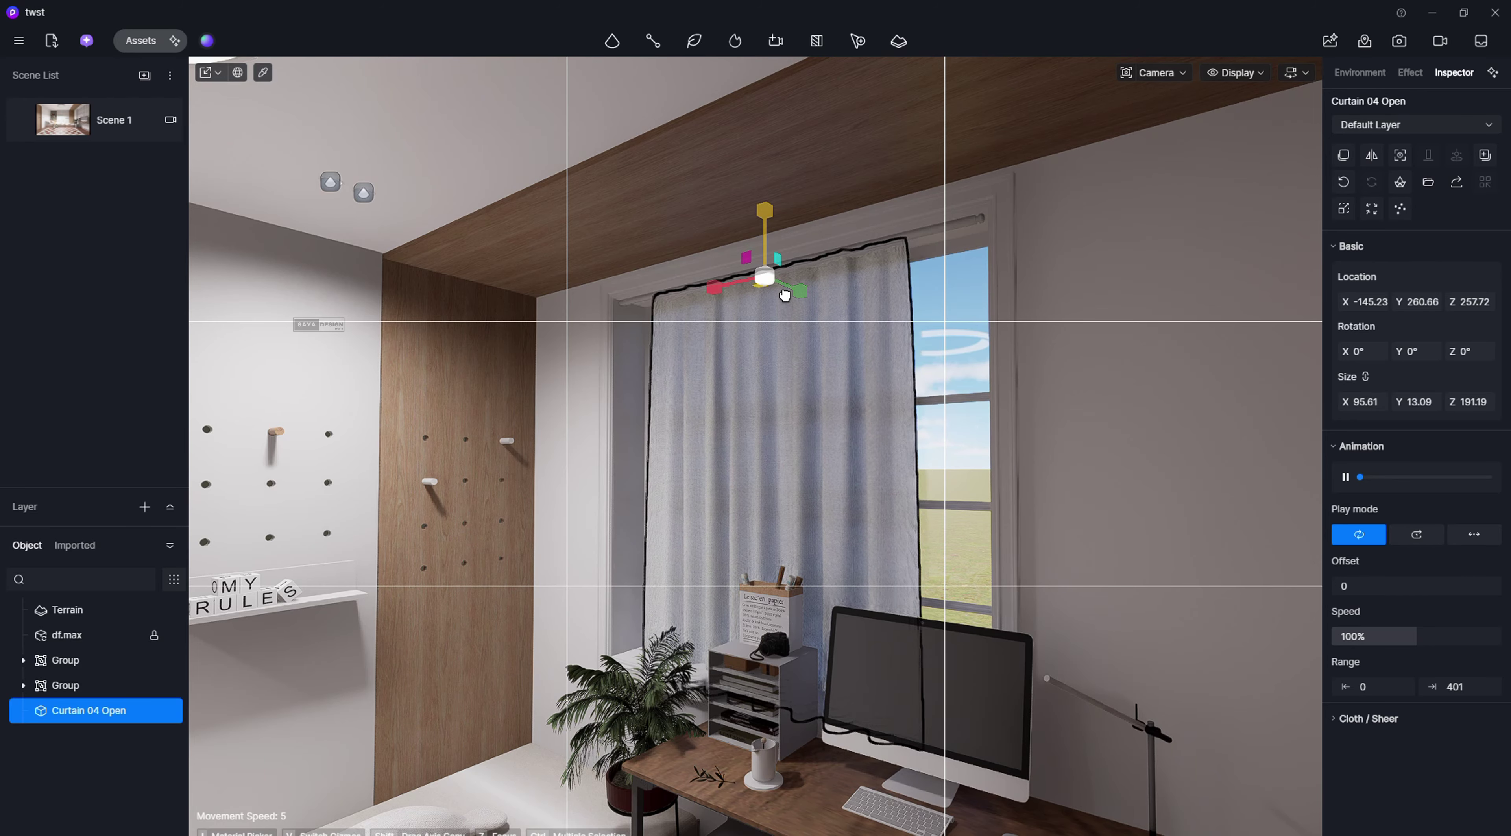
Step: Try resizing the curtain's depth with its size proportions unlinked, and undo the attempt
click(1365, 377)
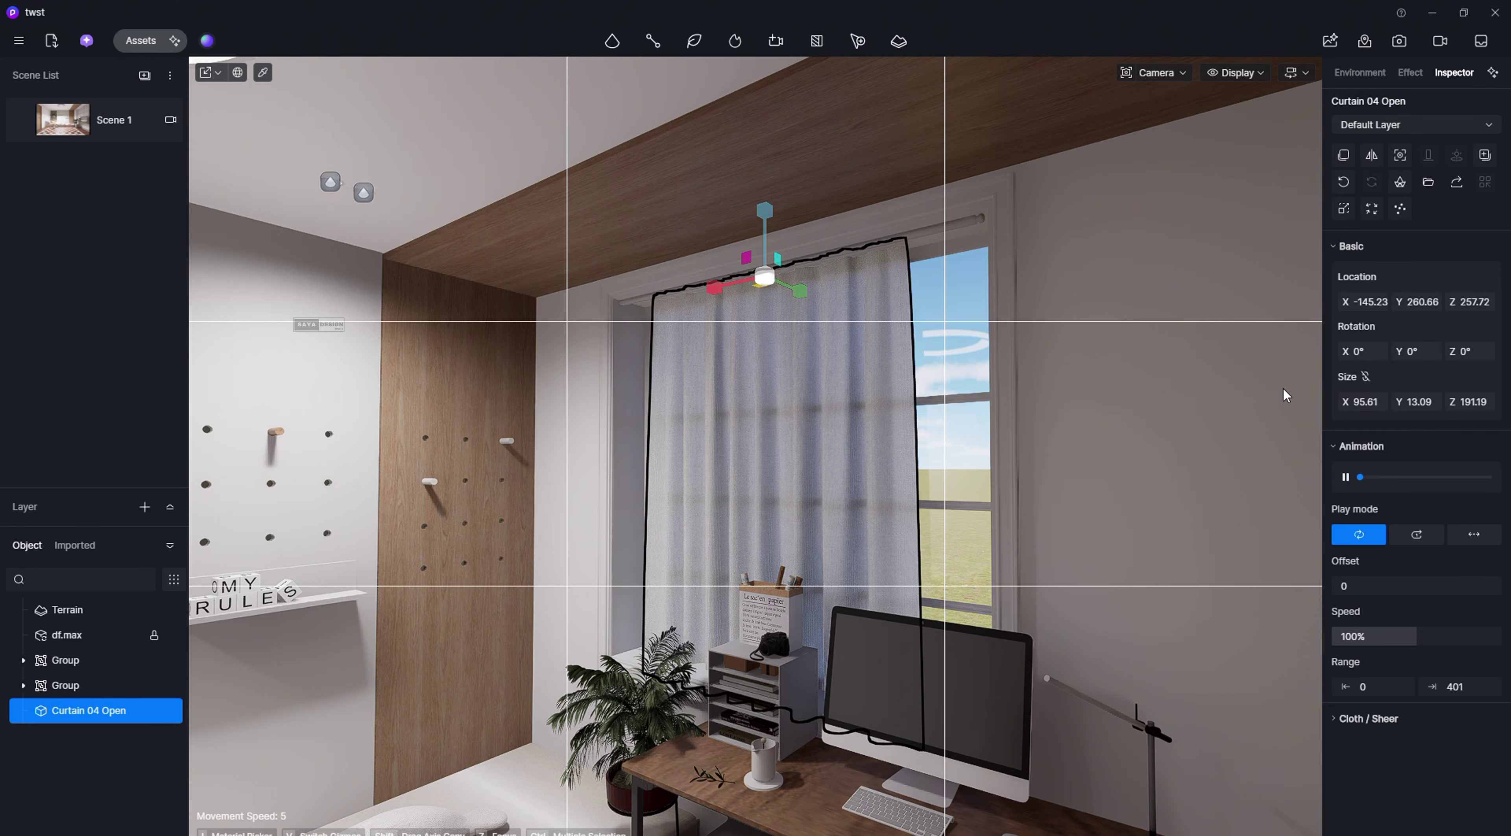
drag(1417, 405, 1418, 406)
key(ctrl+z)
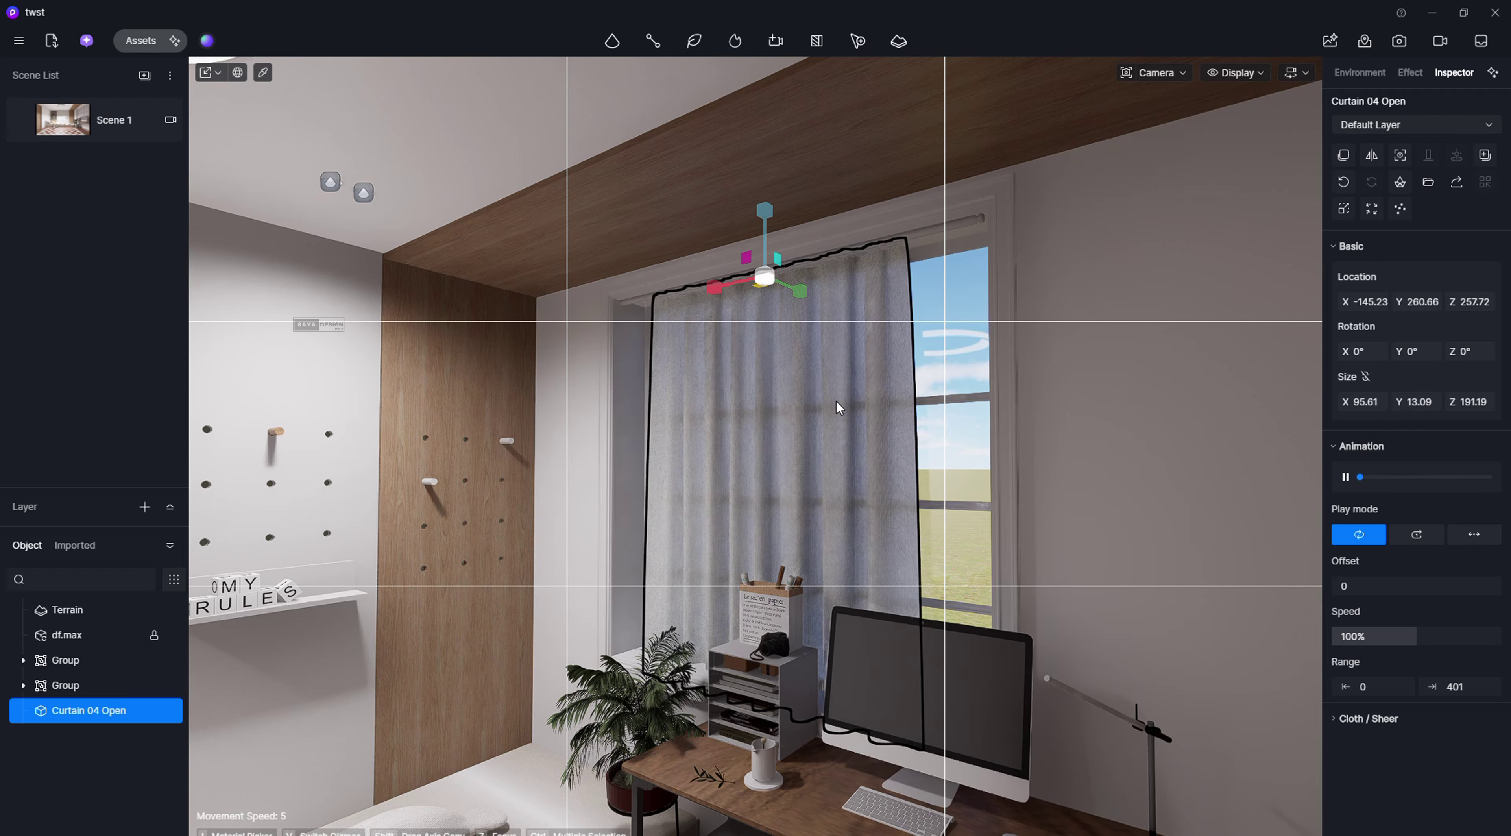
key(ctrl+z)
click(784, 368)
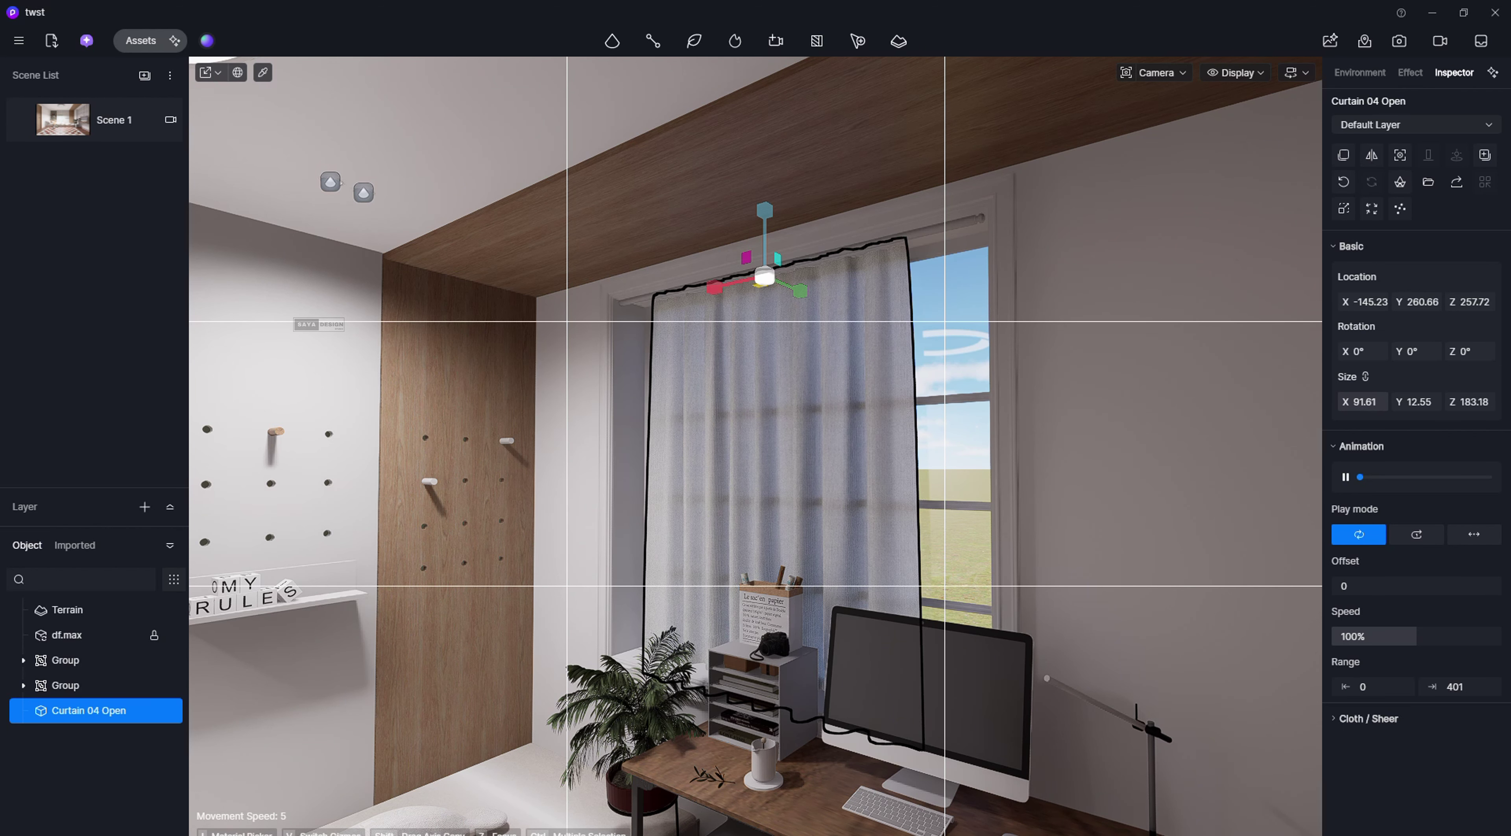
Step: Unlink the curtain's size proportions and resize it to X 73.61, Y 21.55, Z 181.18
mouse_move(1363, 402)
mouse_down()
mouse_move(1380, 402)
mouse_move(1343, 402)
mouse_move(1362, 402)
mouse_up()
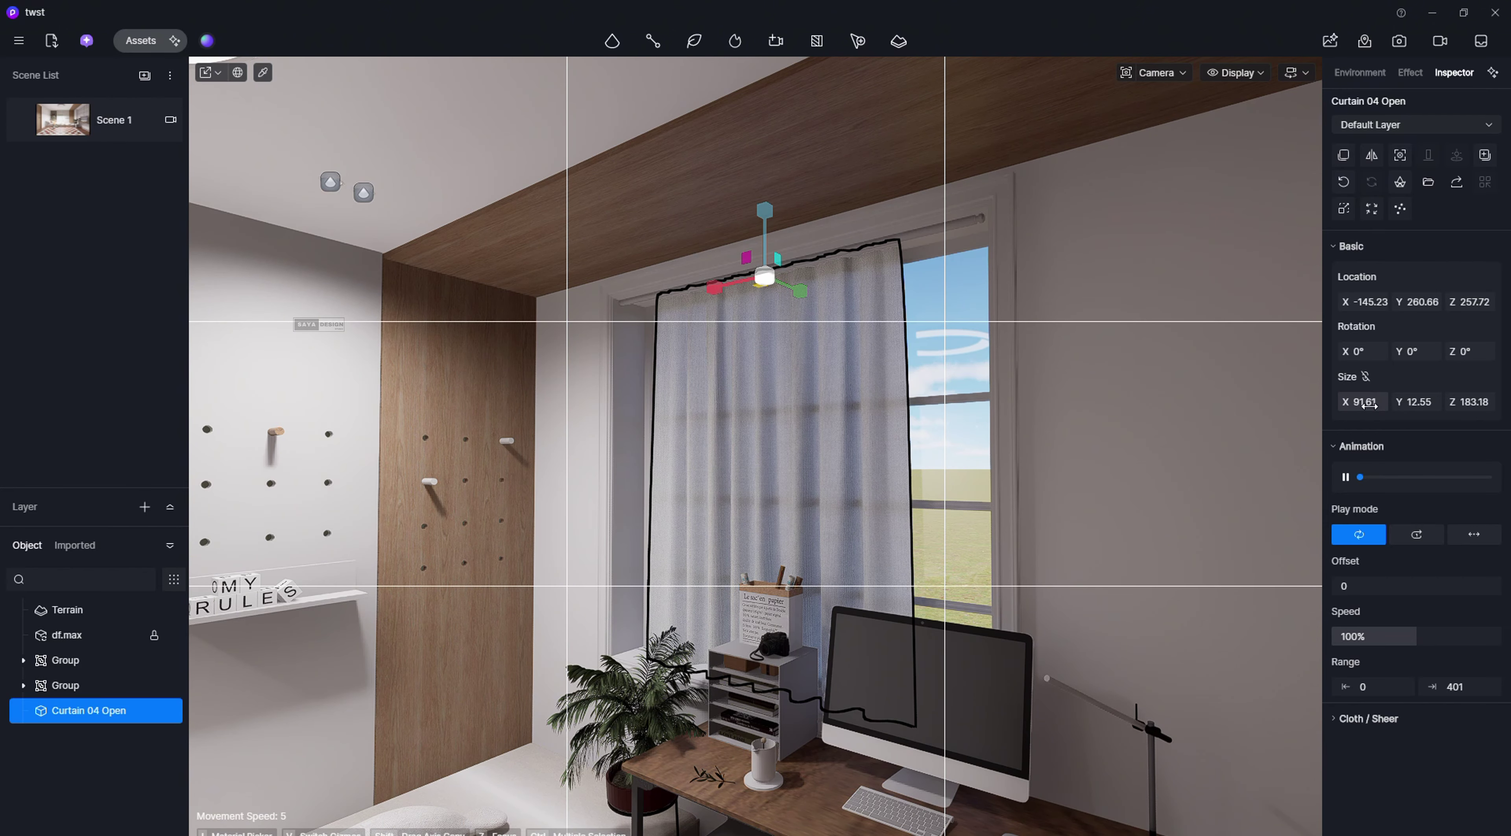
drag(1364, 402, 1416, 402)
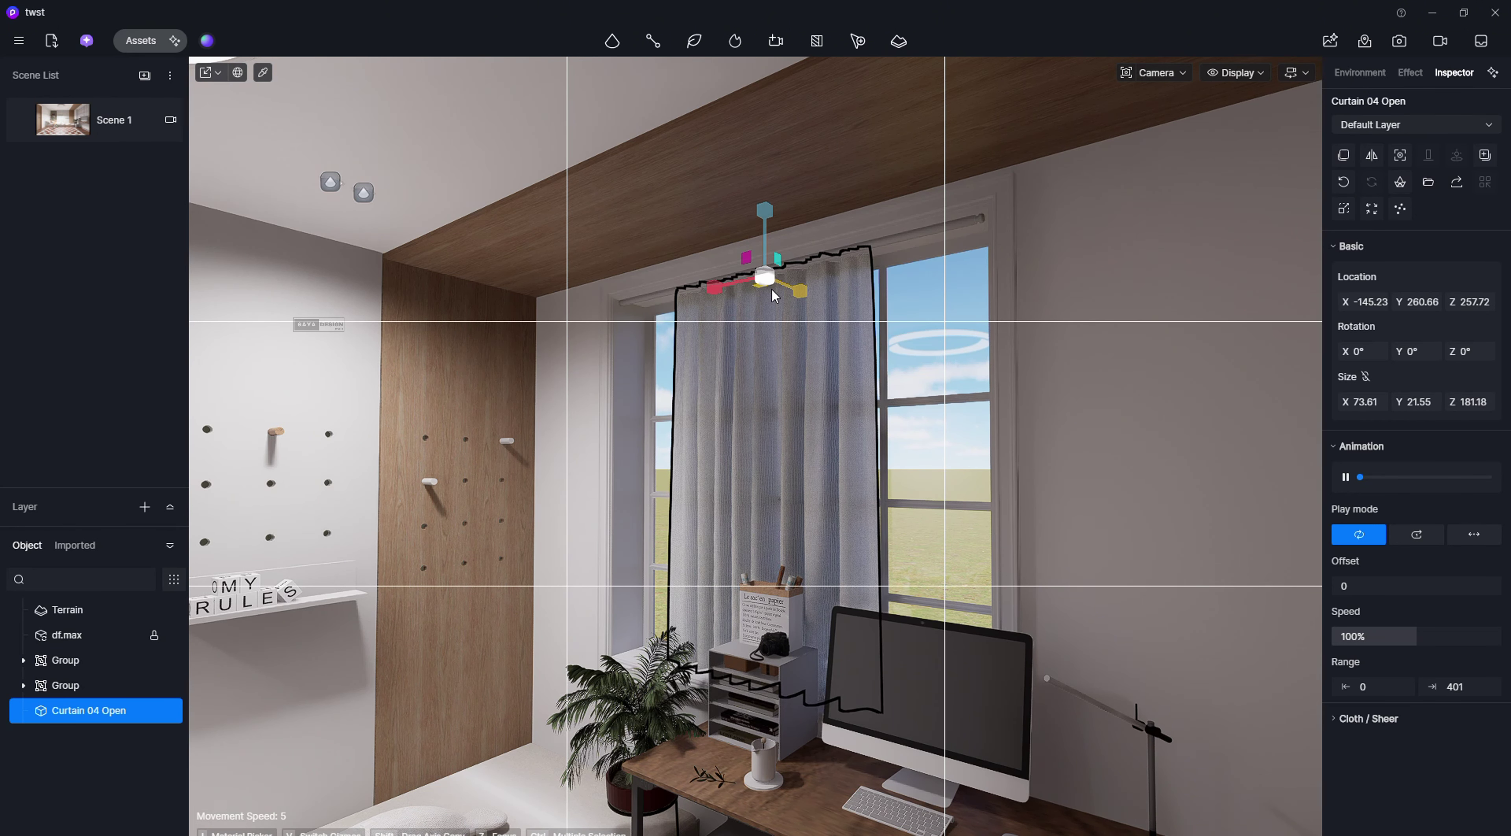
Step: Copy the resized curtain alongside the first to cover the rest of the window, and deselect it
drag(823, 273, 967, 330)
key(Escape)
scroll(633, 369, down, 4)
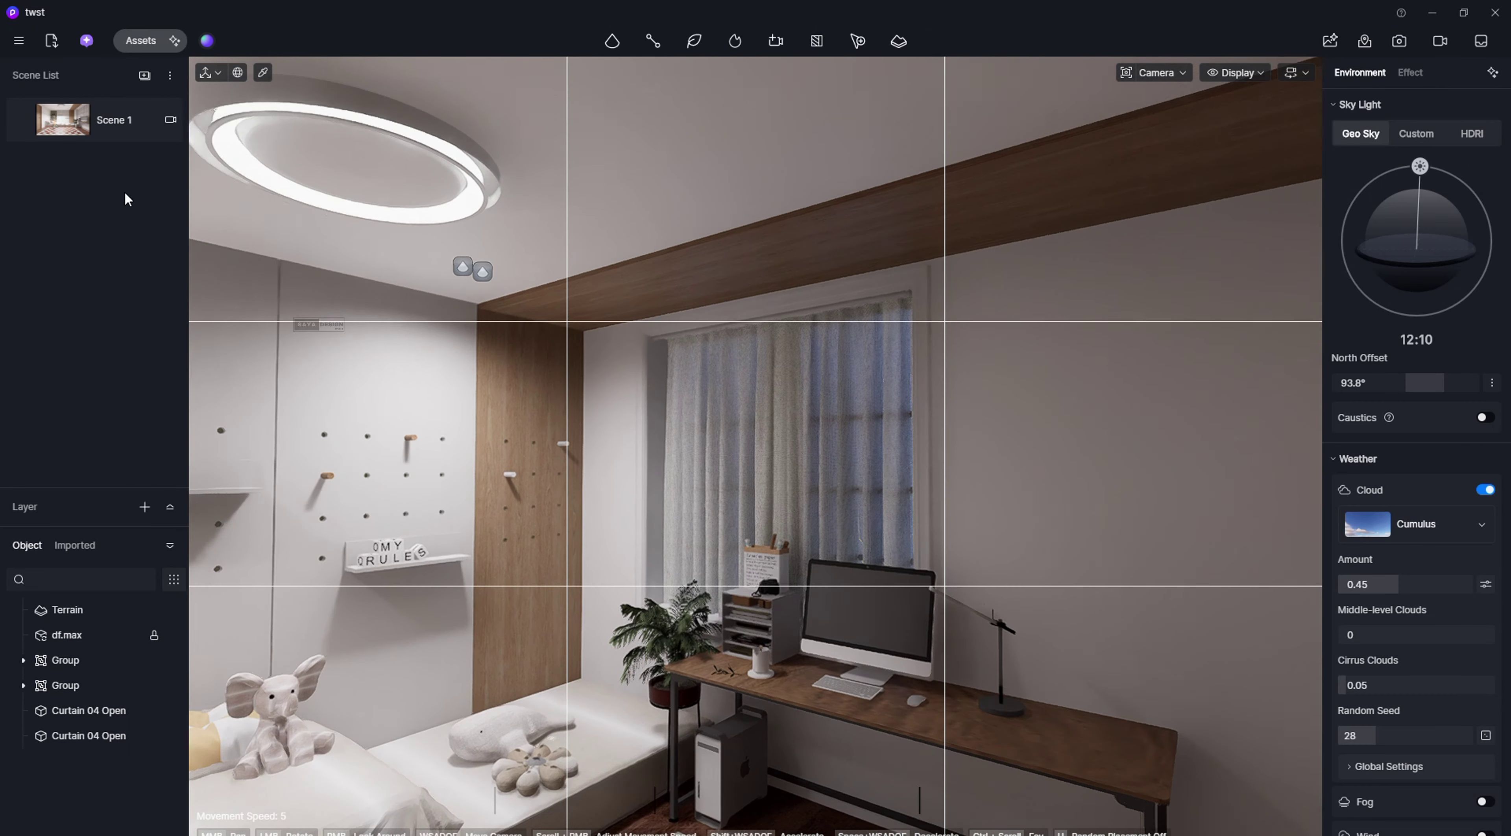
Step: Return to the Scene 1 view and inspect the room with the curtains, from the bed to the desk area
click(58, 124)
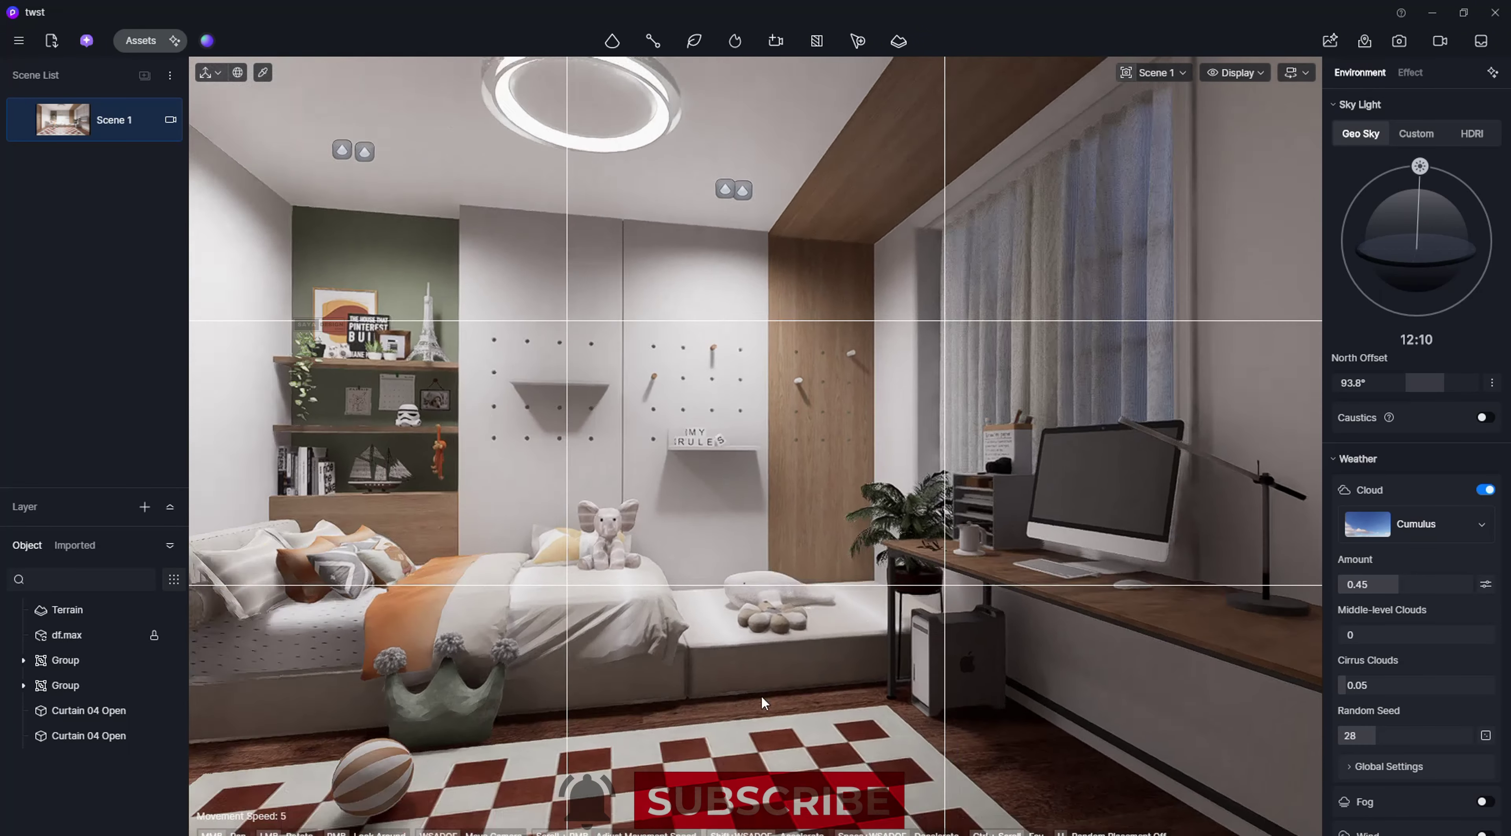
click(787, 712)
key(Escape)
key(s)
key(a)
key(w)
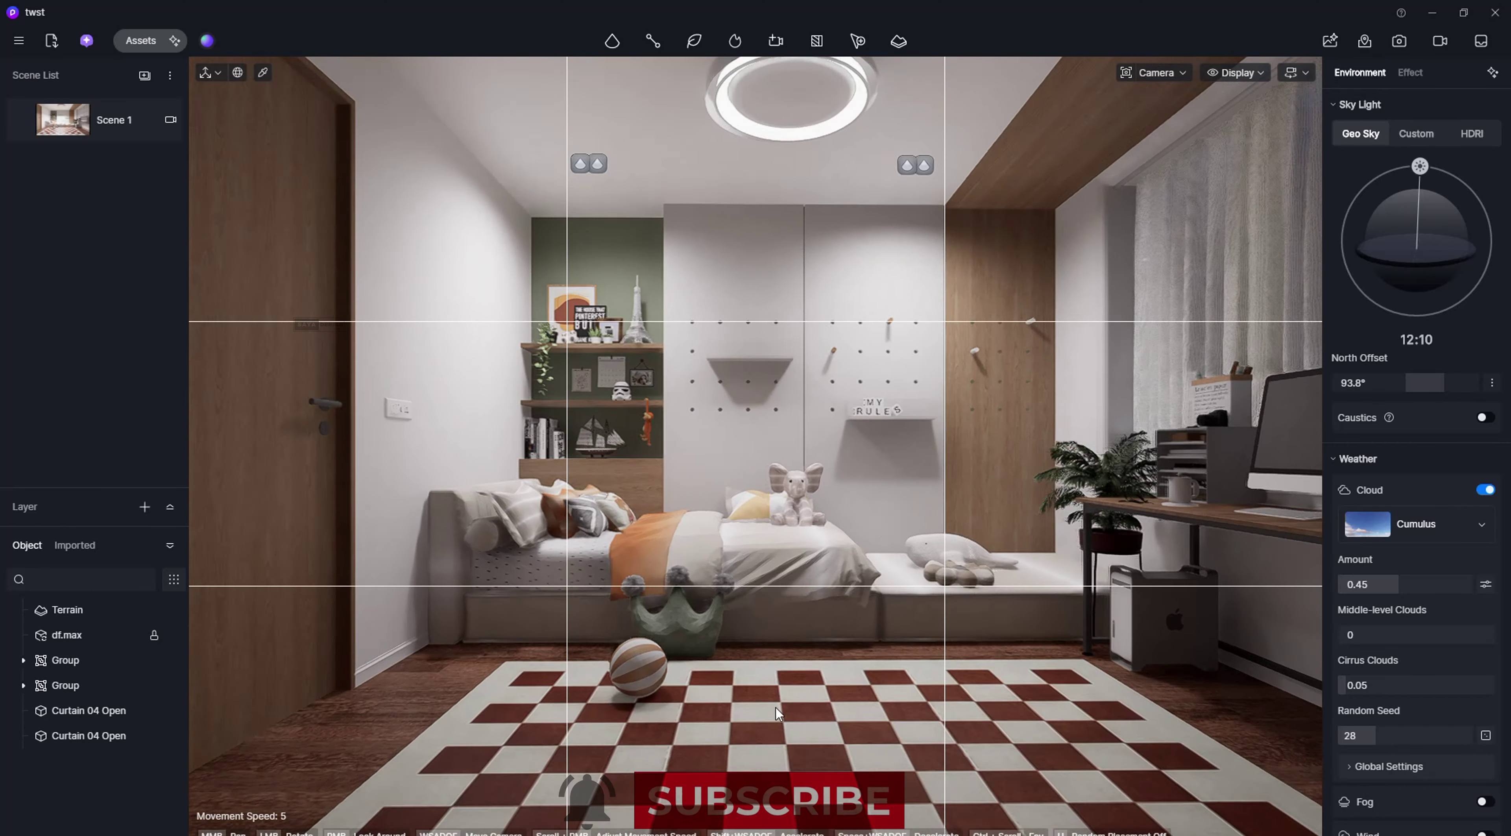
key(d)
right_drag(776, 708, 1018, 710)
key(s)
key(w)
key(a)
key(s)
key(d)
key(s)
key(w)
Step: Hide the composition grid in the viewport
key(m)
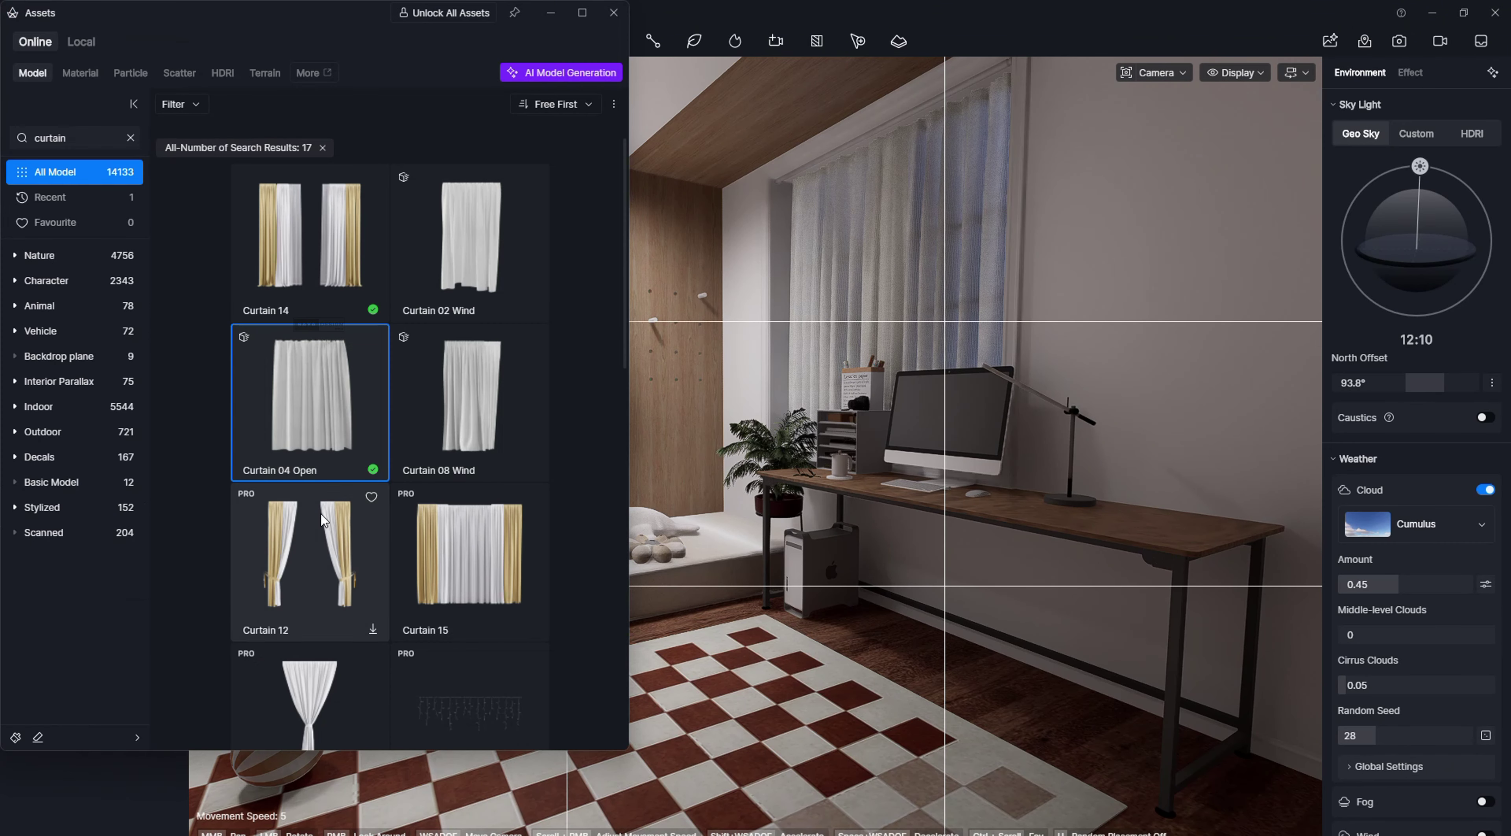
click(845, 699)
click(1238, 73)
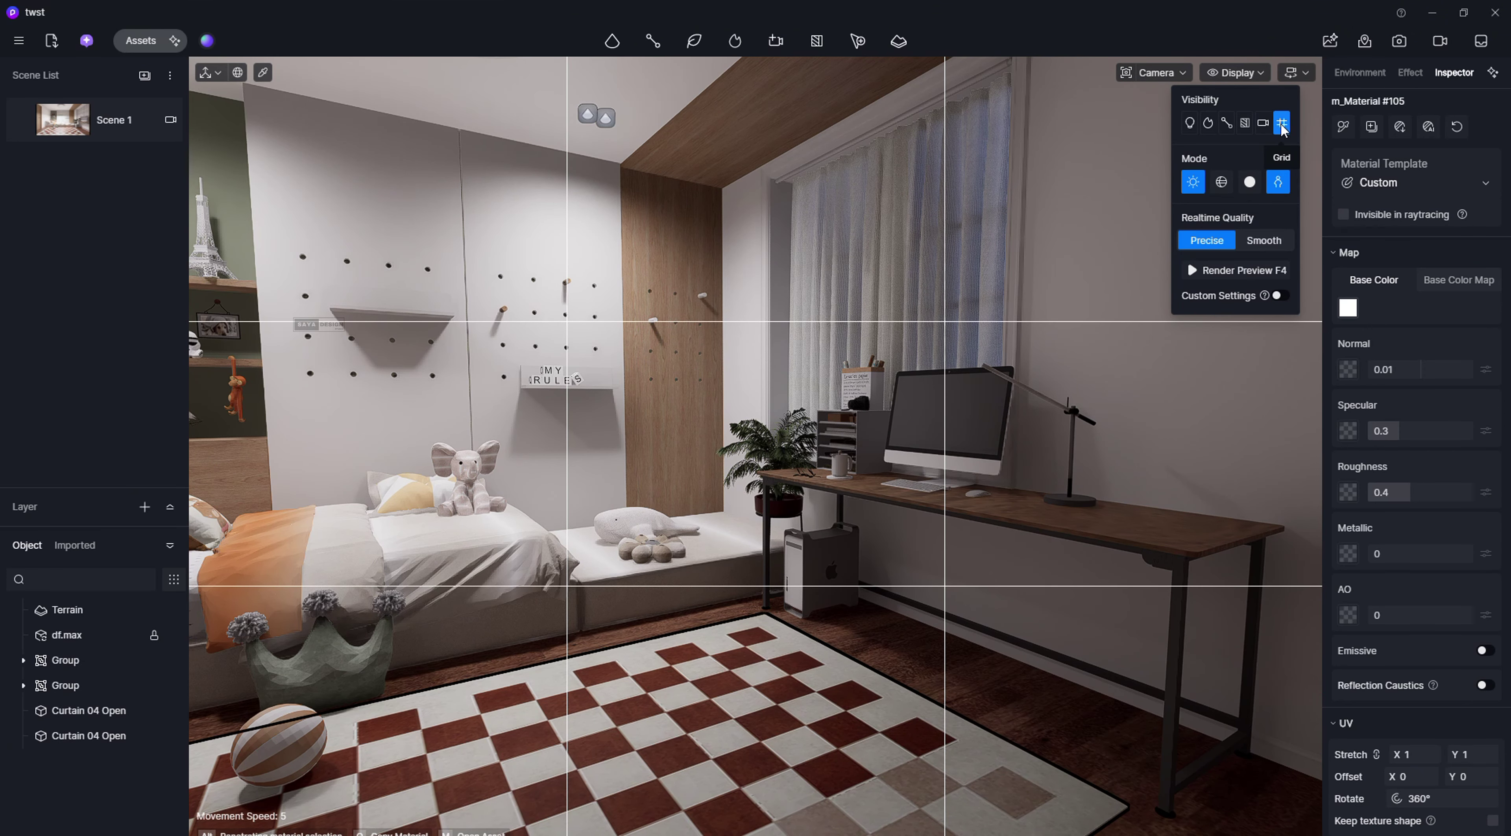
click(1283, 124)
Step: Search the online model library for "chair"
click(18, 41)
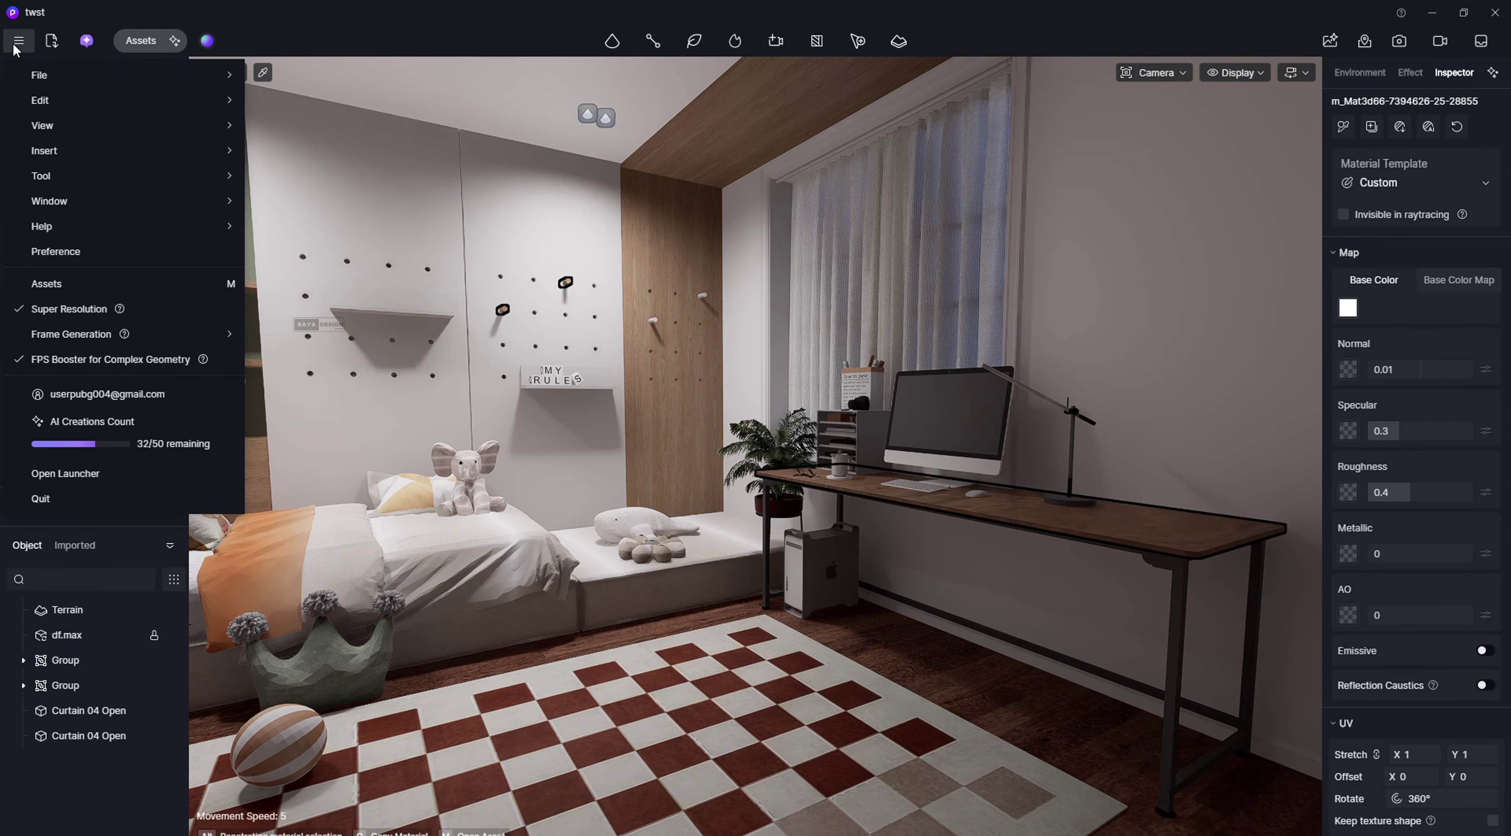
click(611, 418)
key(m)
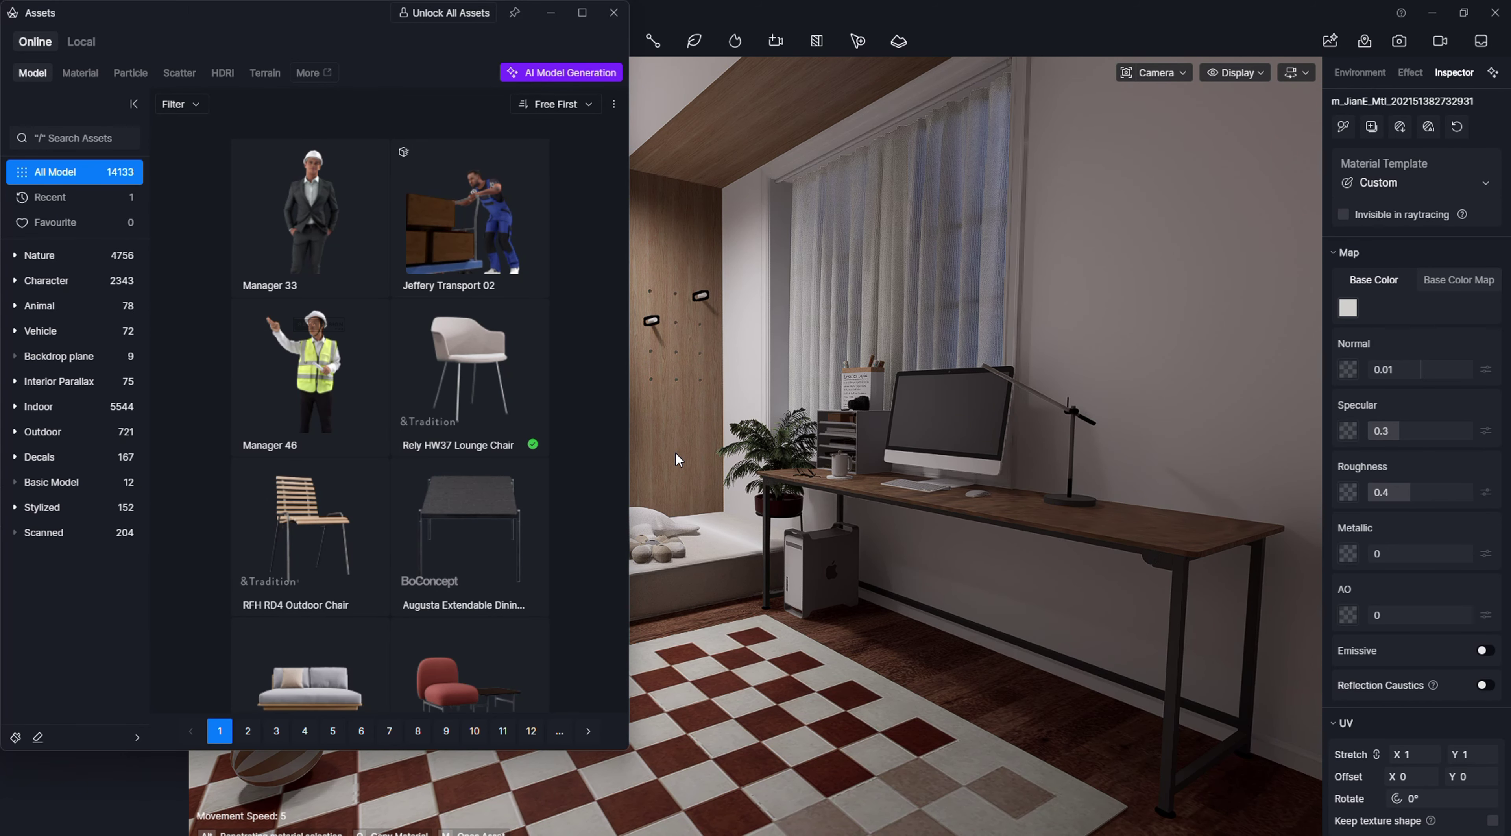
click(63, 140)
text(chair)
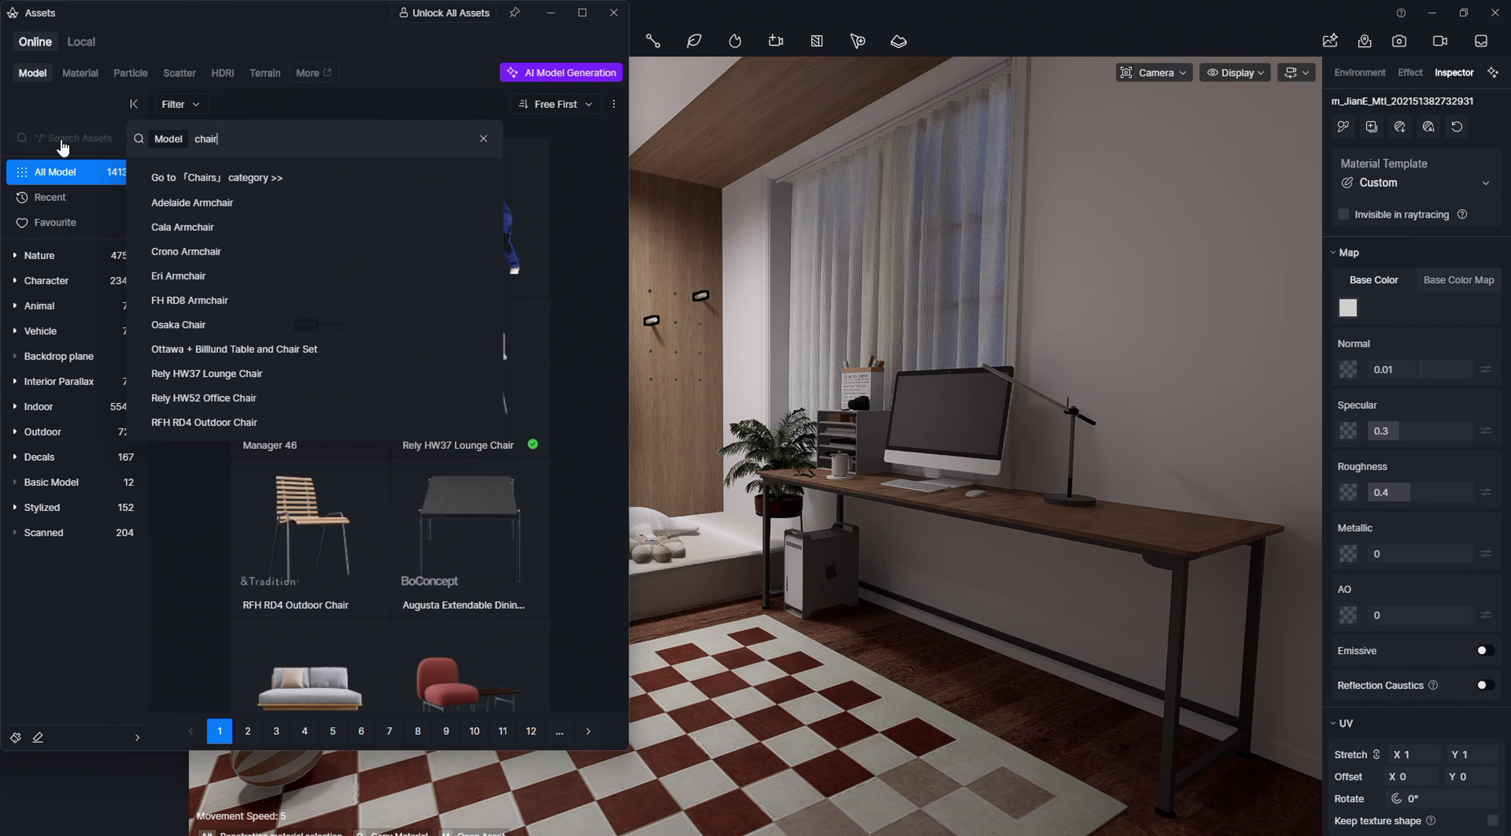
key(Return)
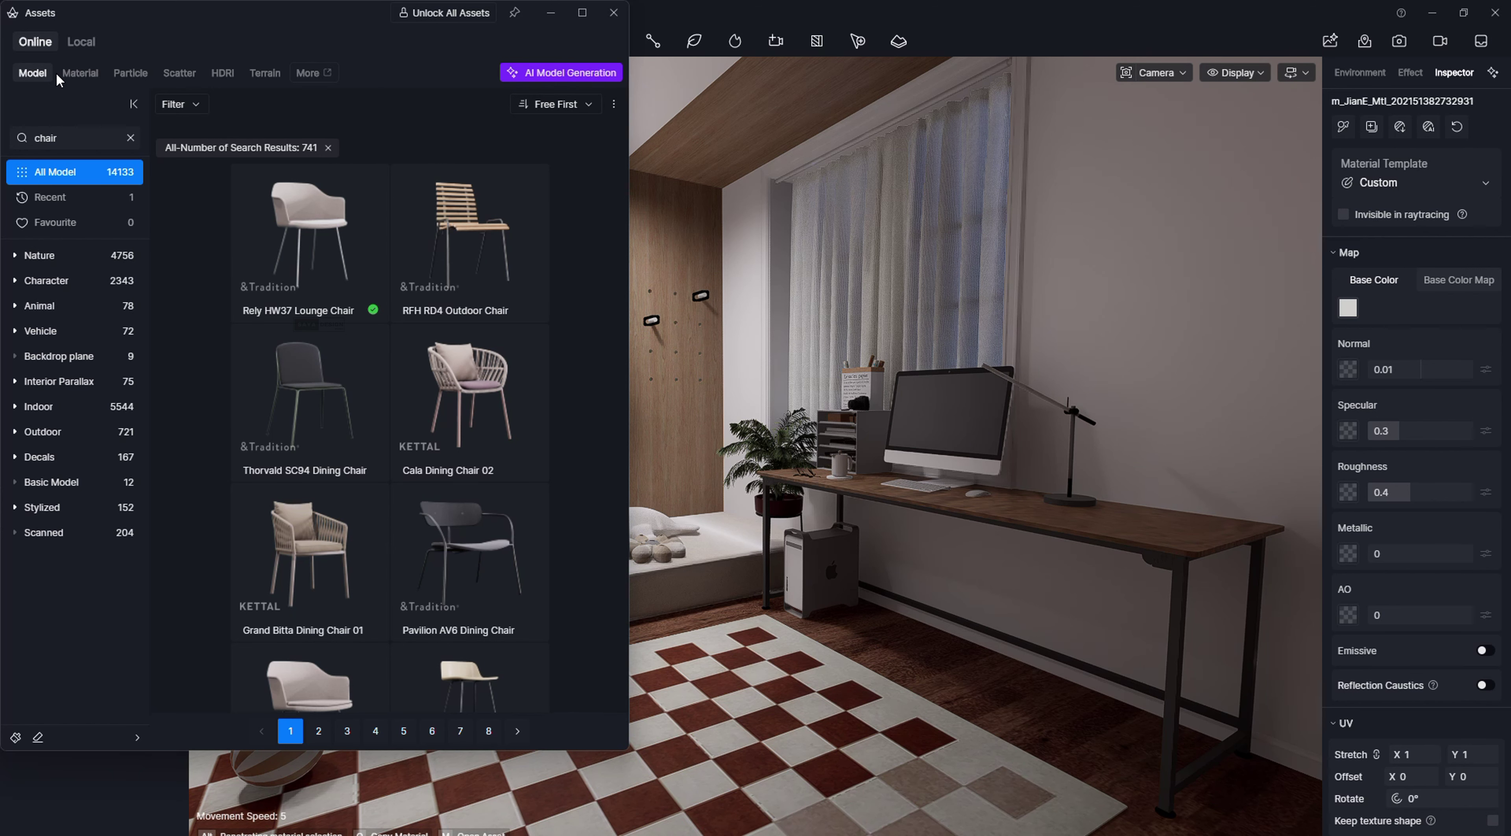
Step: Open the additional asset marketplace and filter its Furniture category Chairs & Stools to free models
click(305, 74)
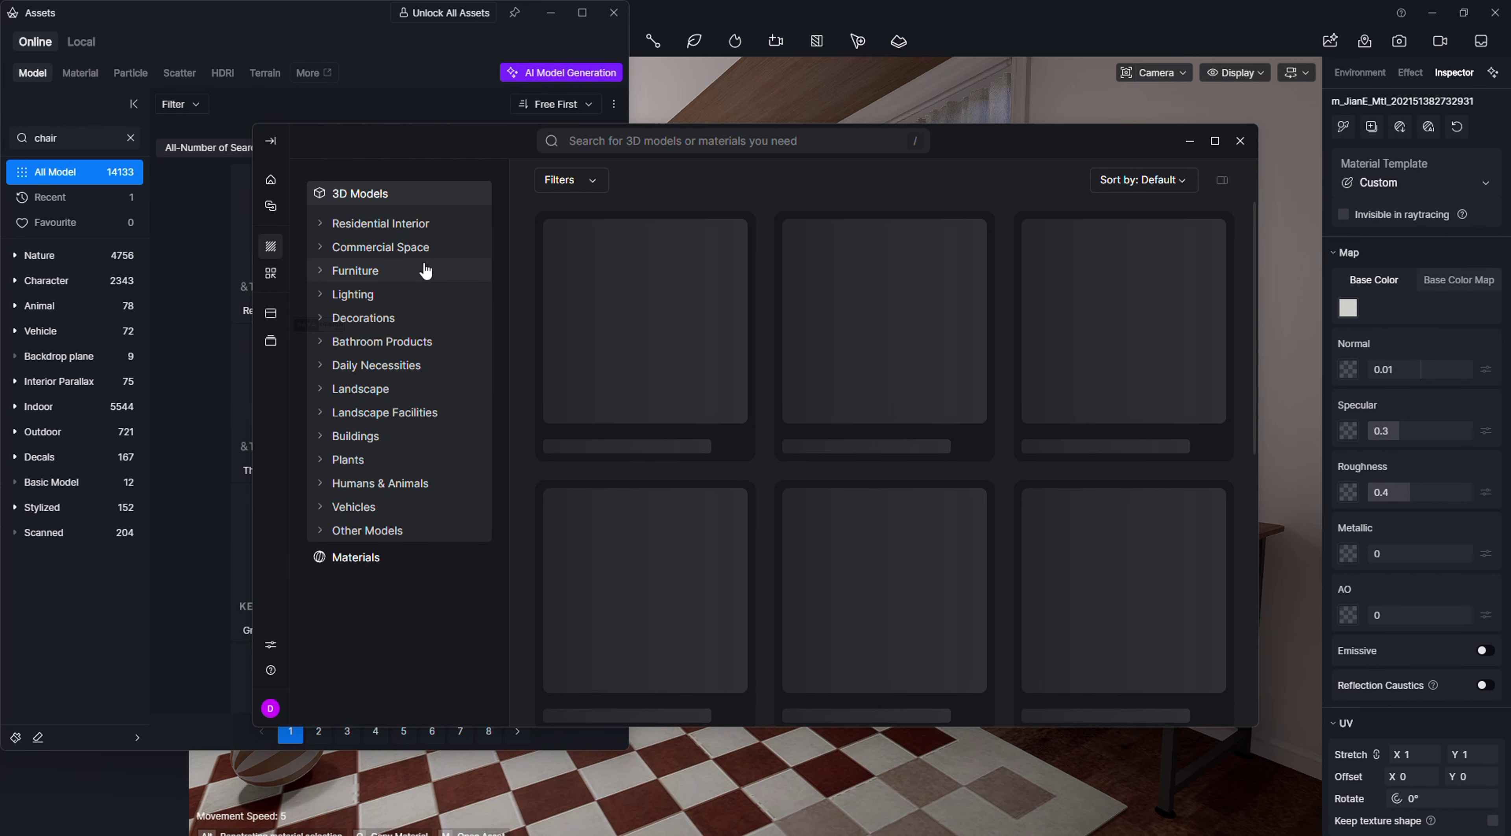
click(420, 271)
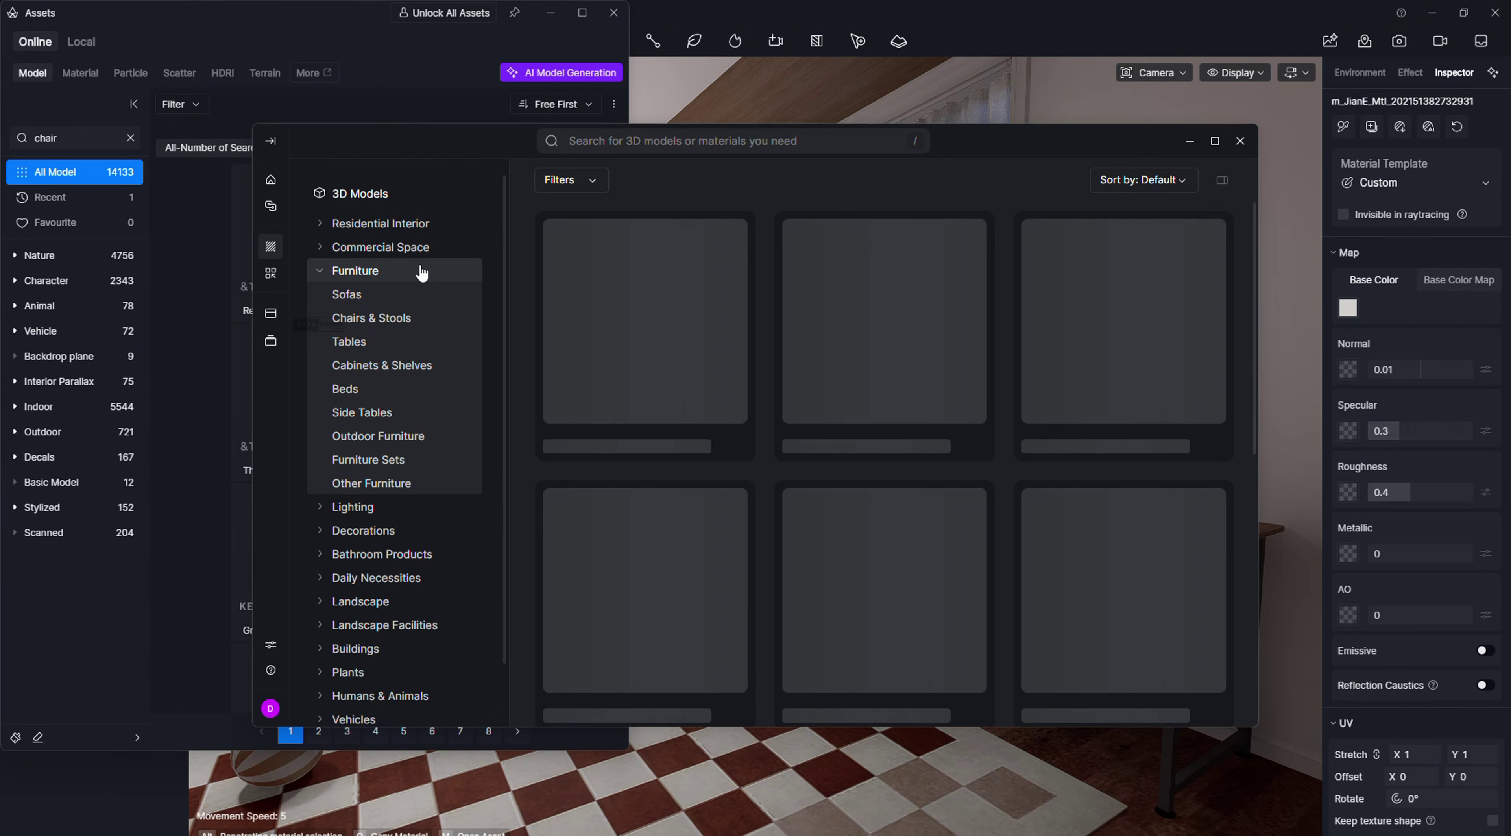
click(393, 320)
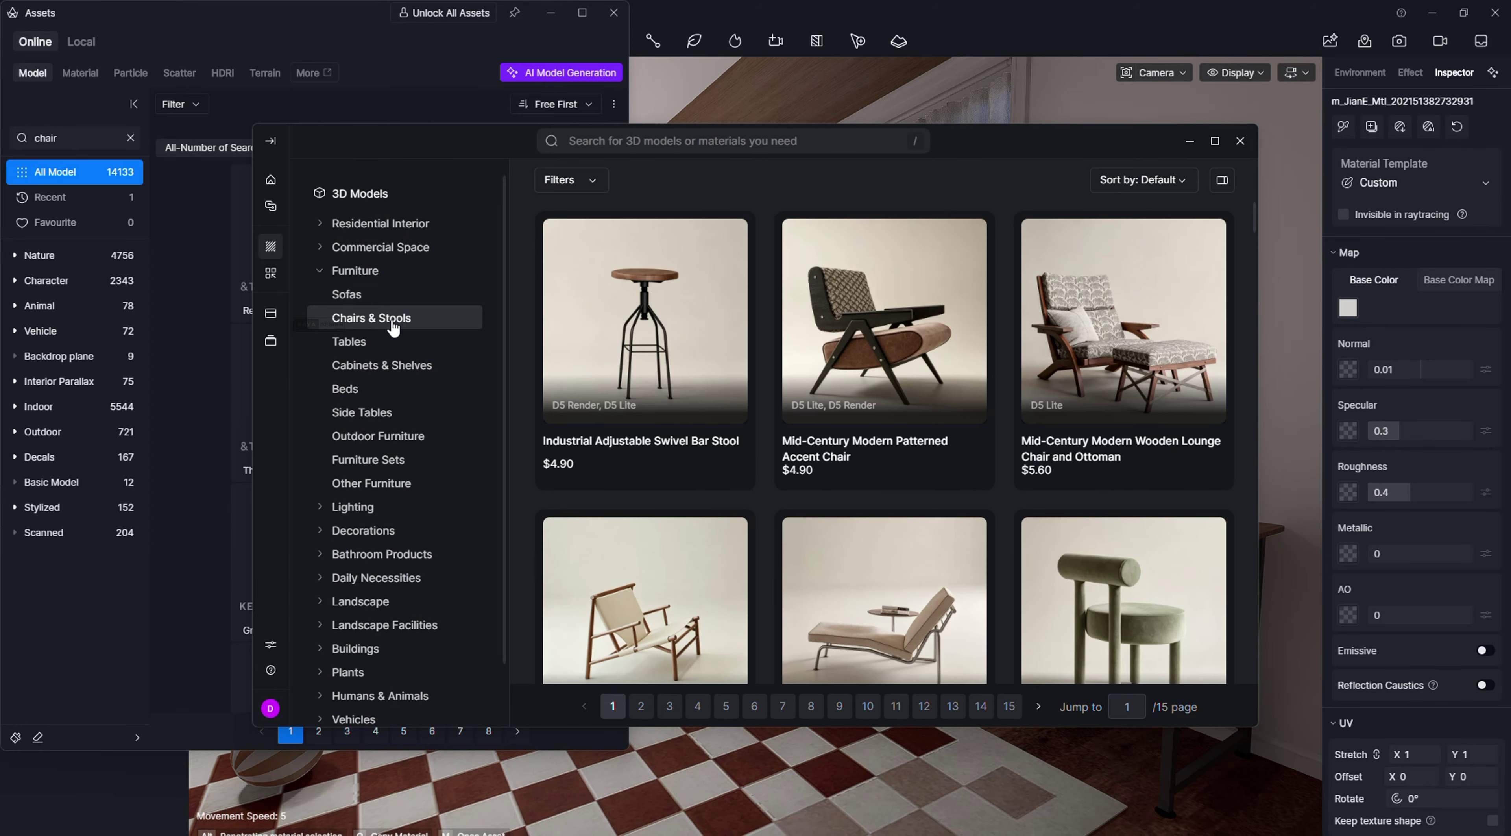
click(602, 183)
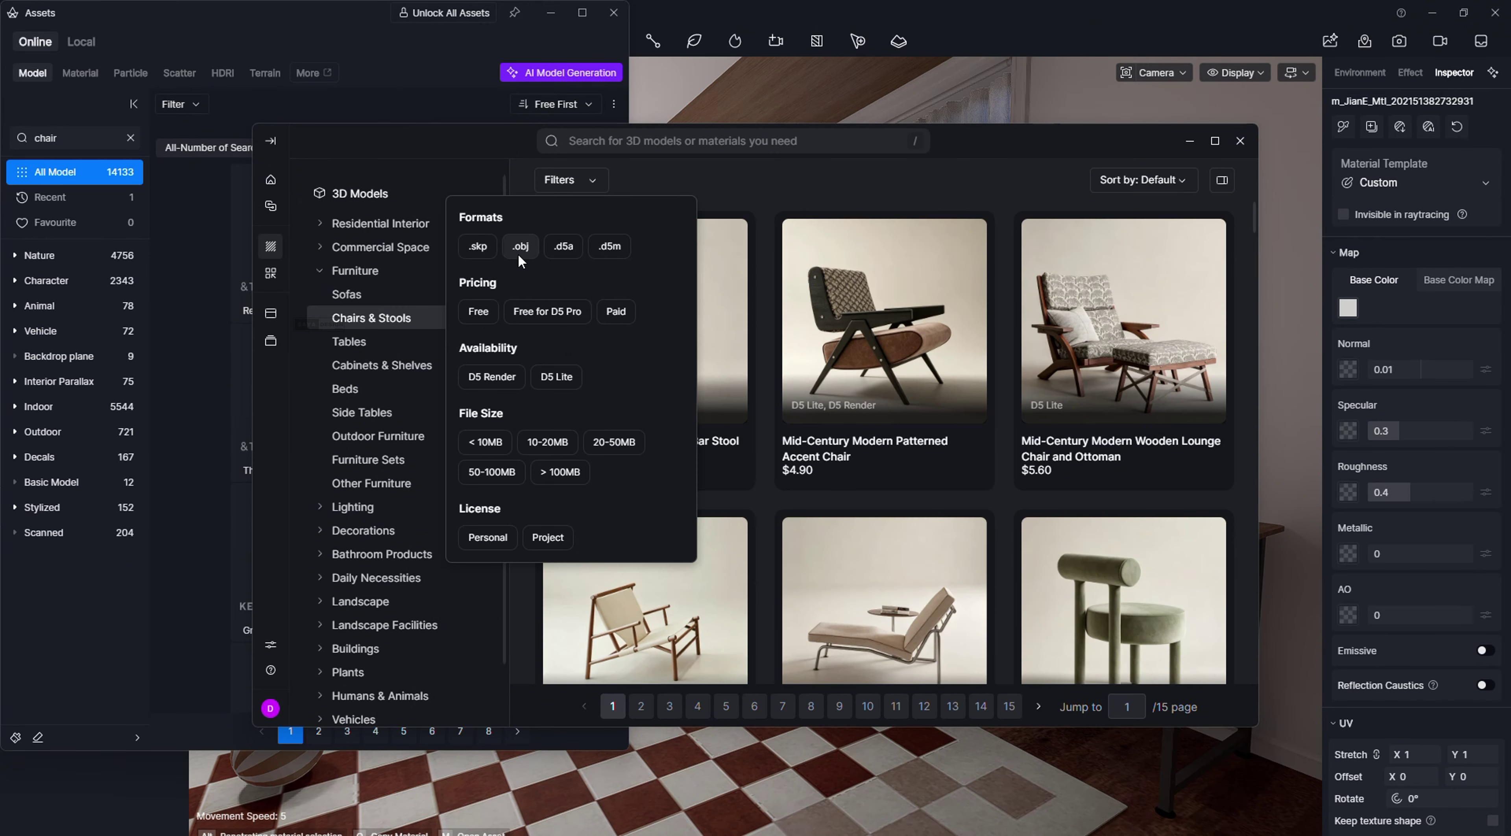
click(479, 312)
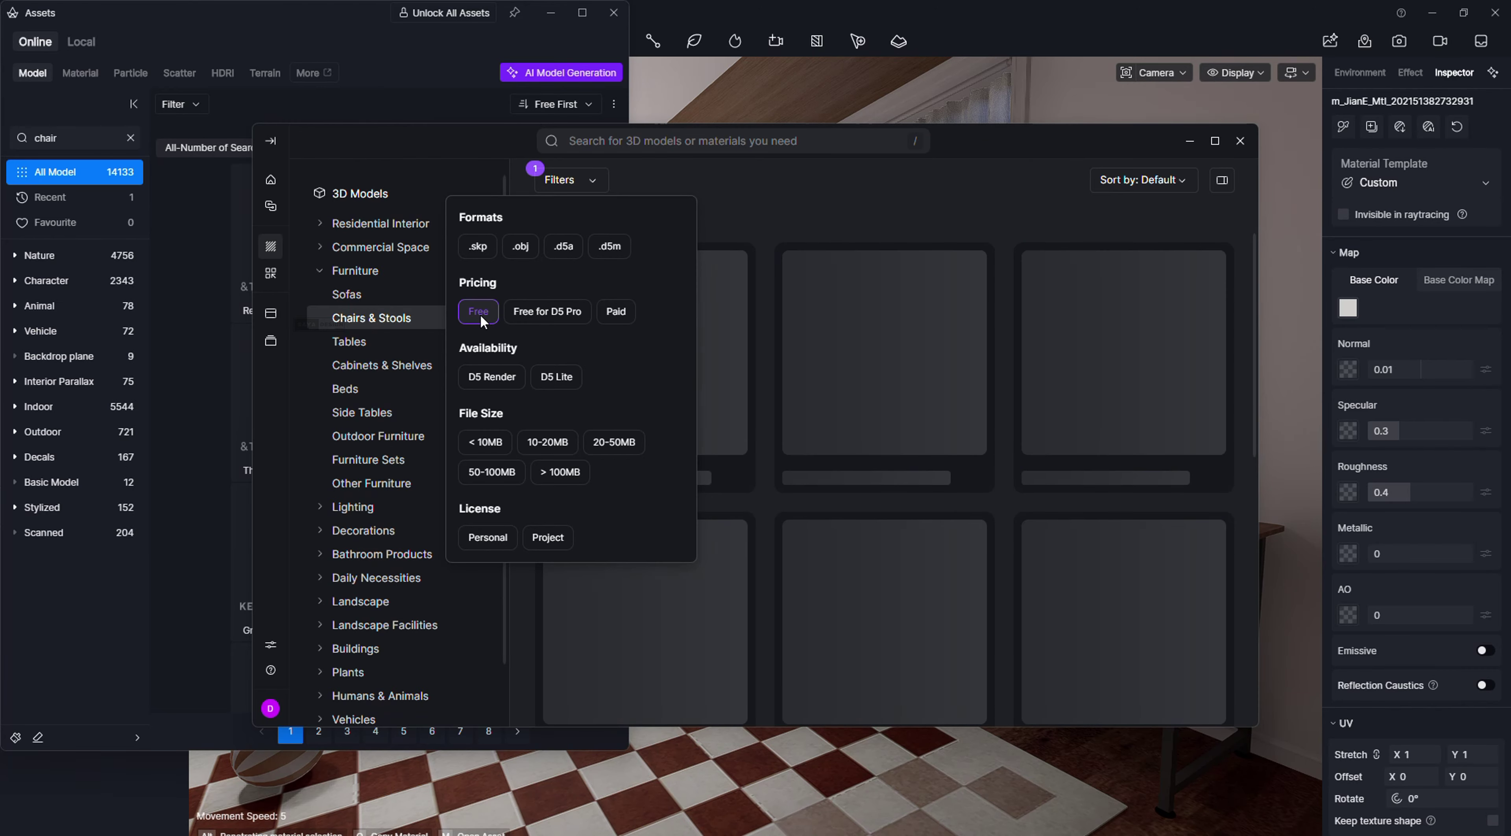
click(756, 217)
Step: Browse the free chairs and stools in the marketplace, and search it for "office chair"
scroll(704, 358, down, 8)
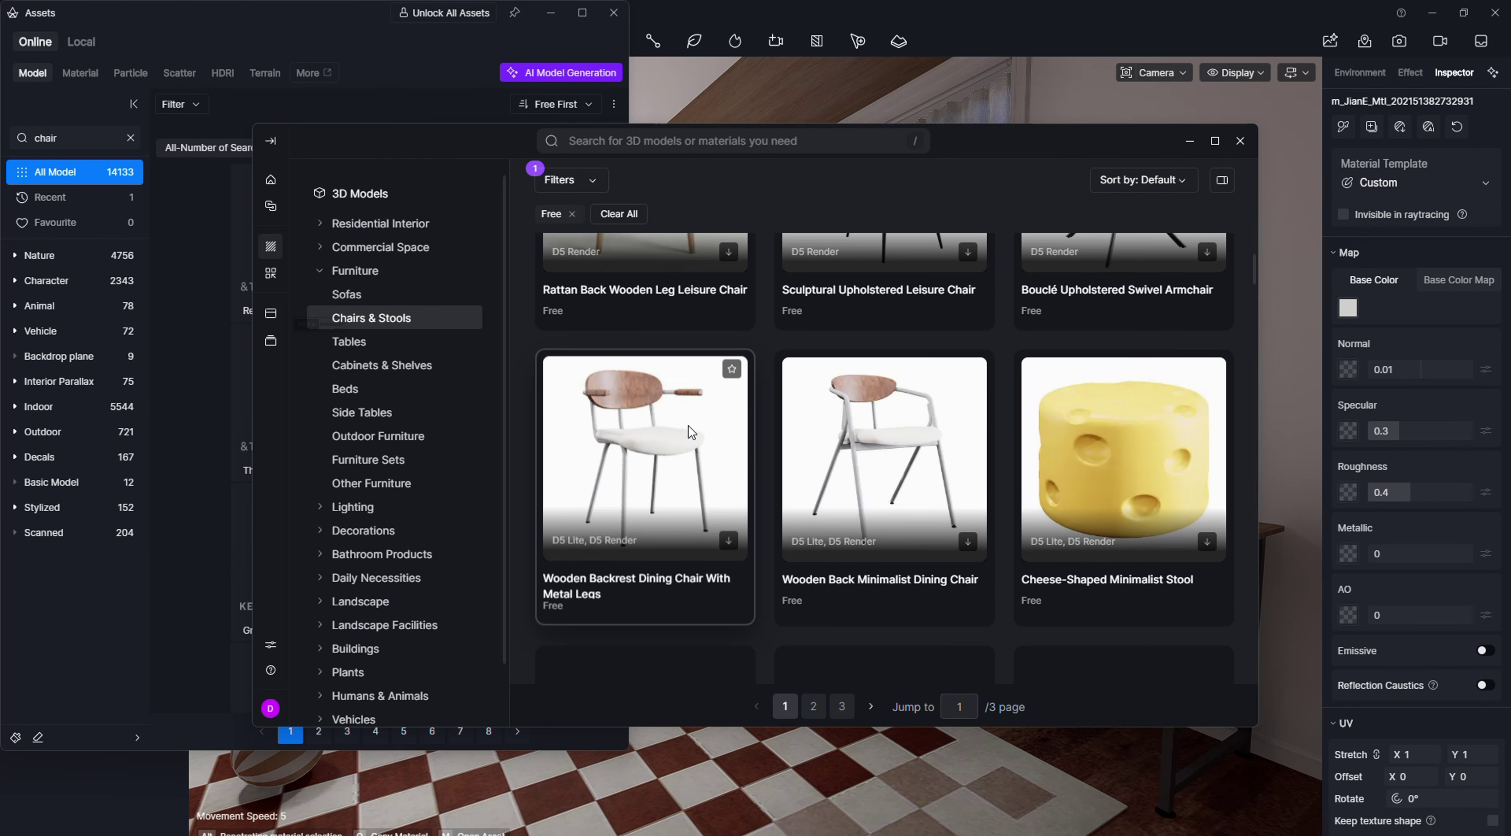
scroll(821, 435, down, 4)
scroll(755, 443, up, 9)
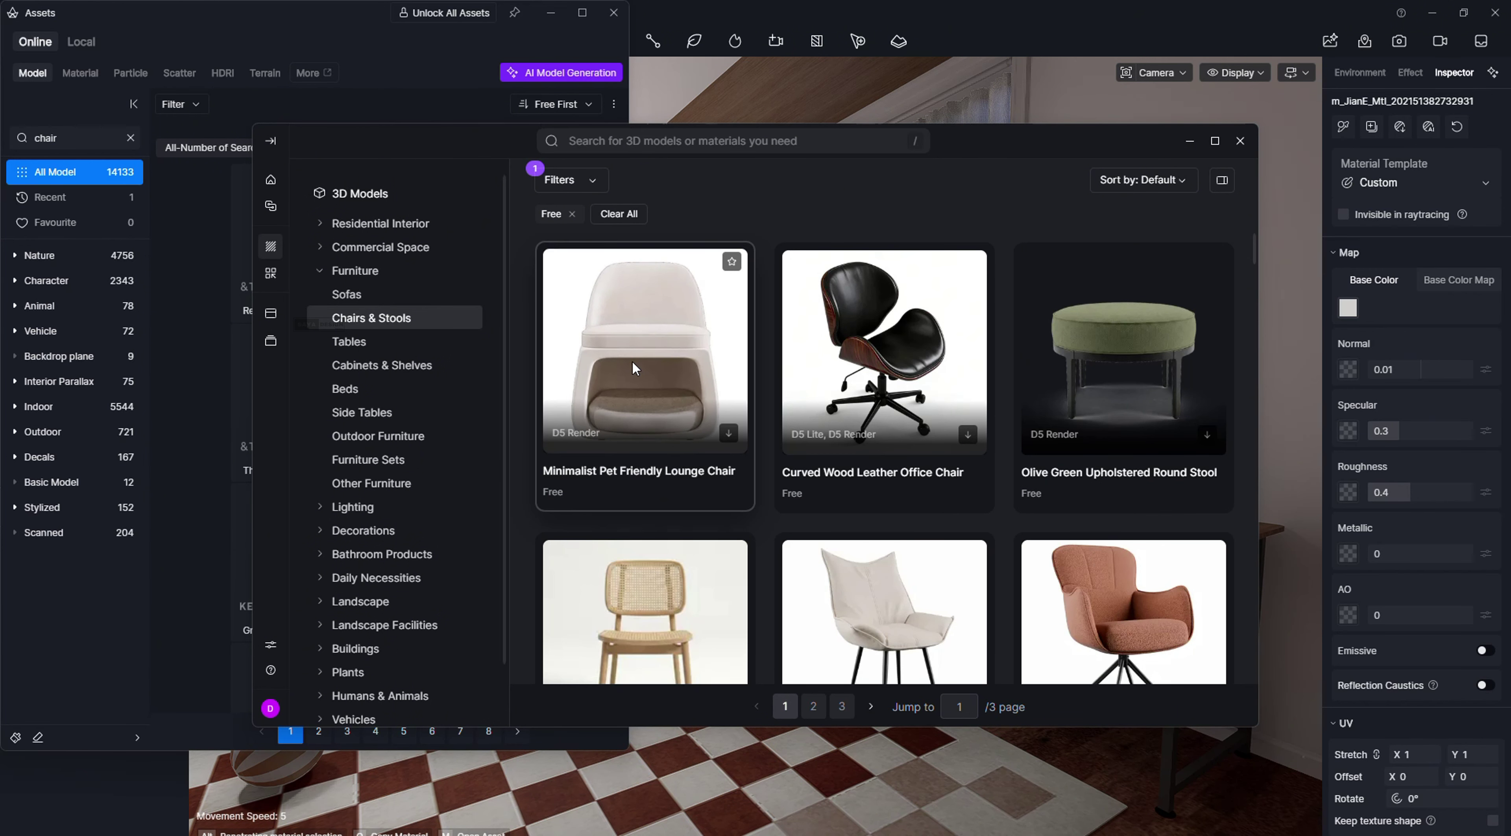
click(624, 144)
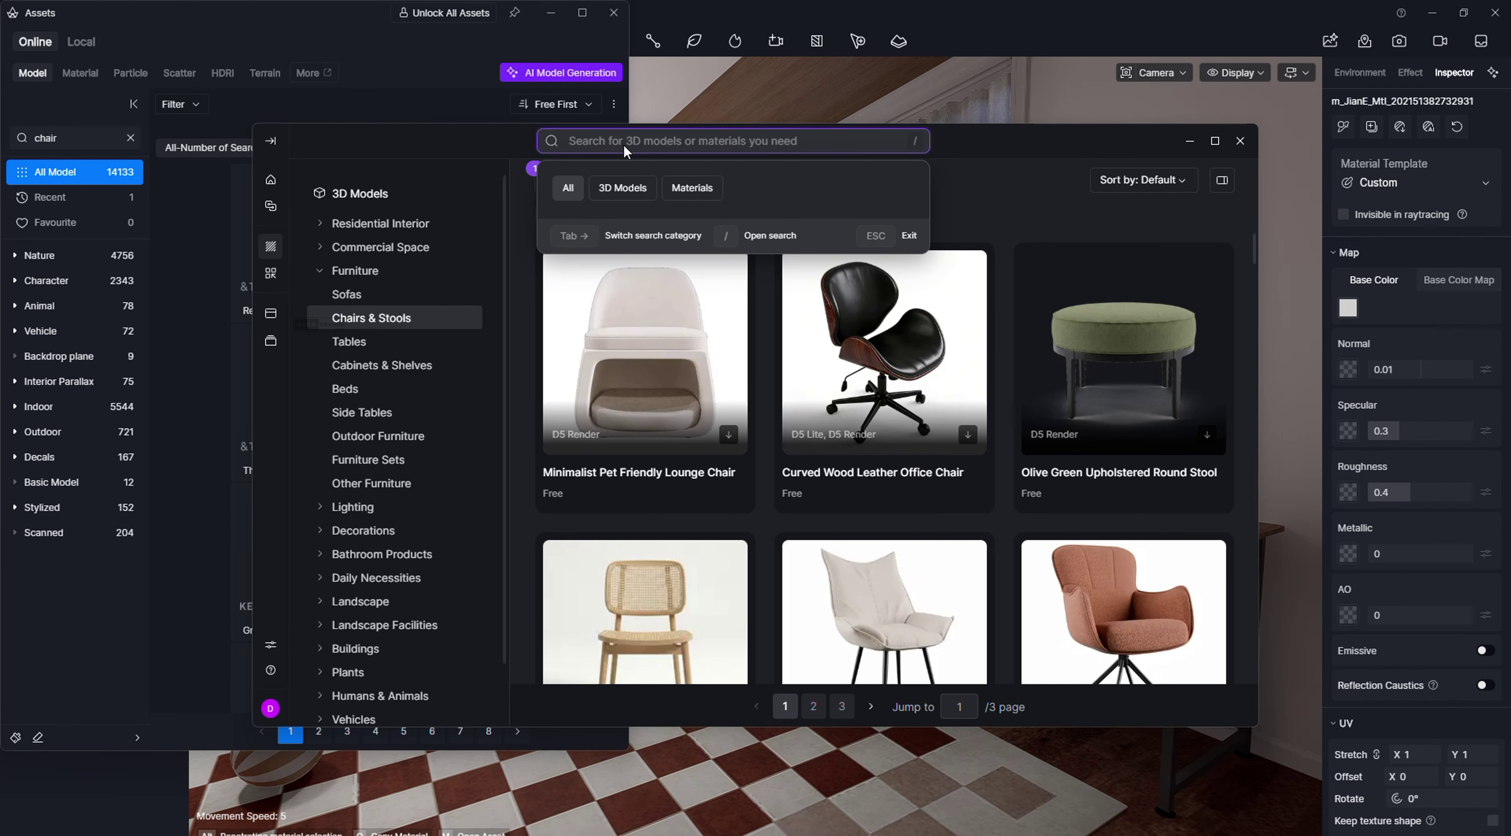
text(office chair)
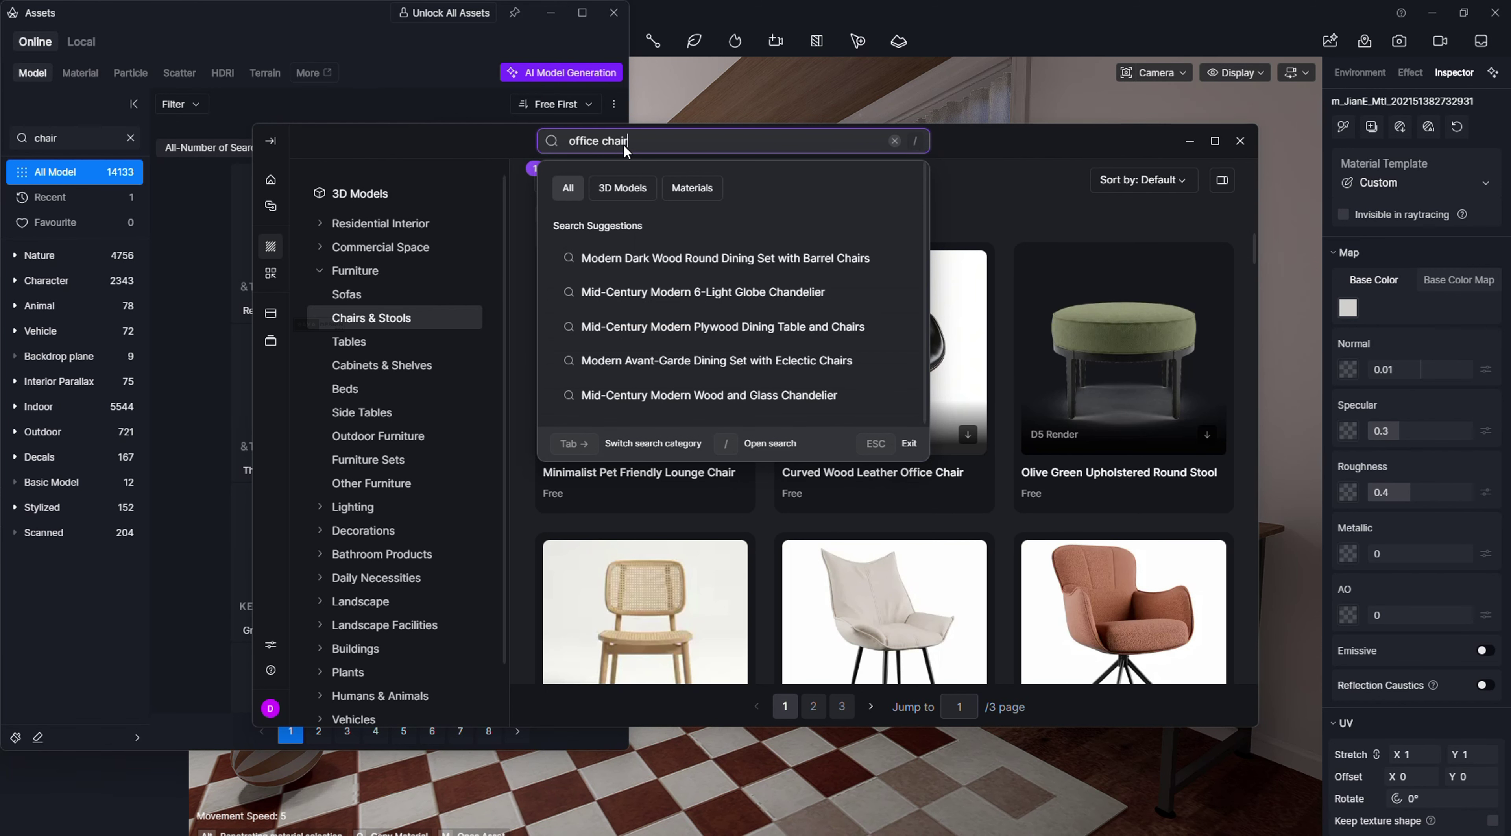
key(Return)
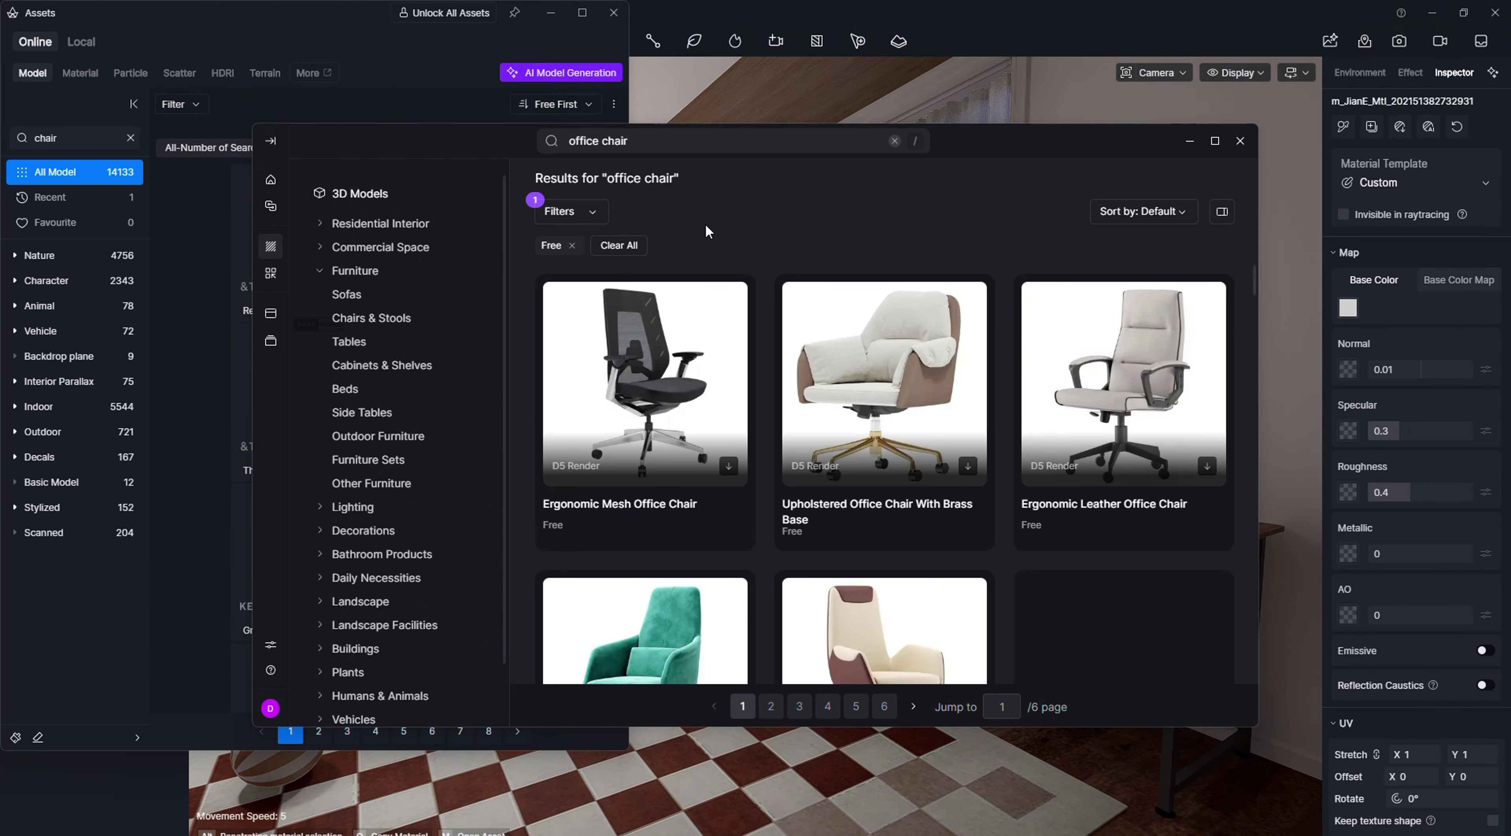
Step: Browse the free office chair models and pick the Black Hollow Back Rotating Office Chair for the scene
scroll(821, 429, down, 2)
scroll(826, 440, down, 10)
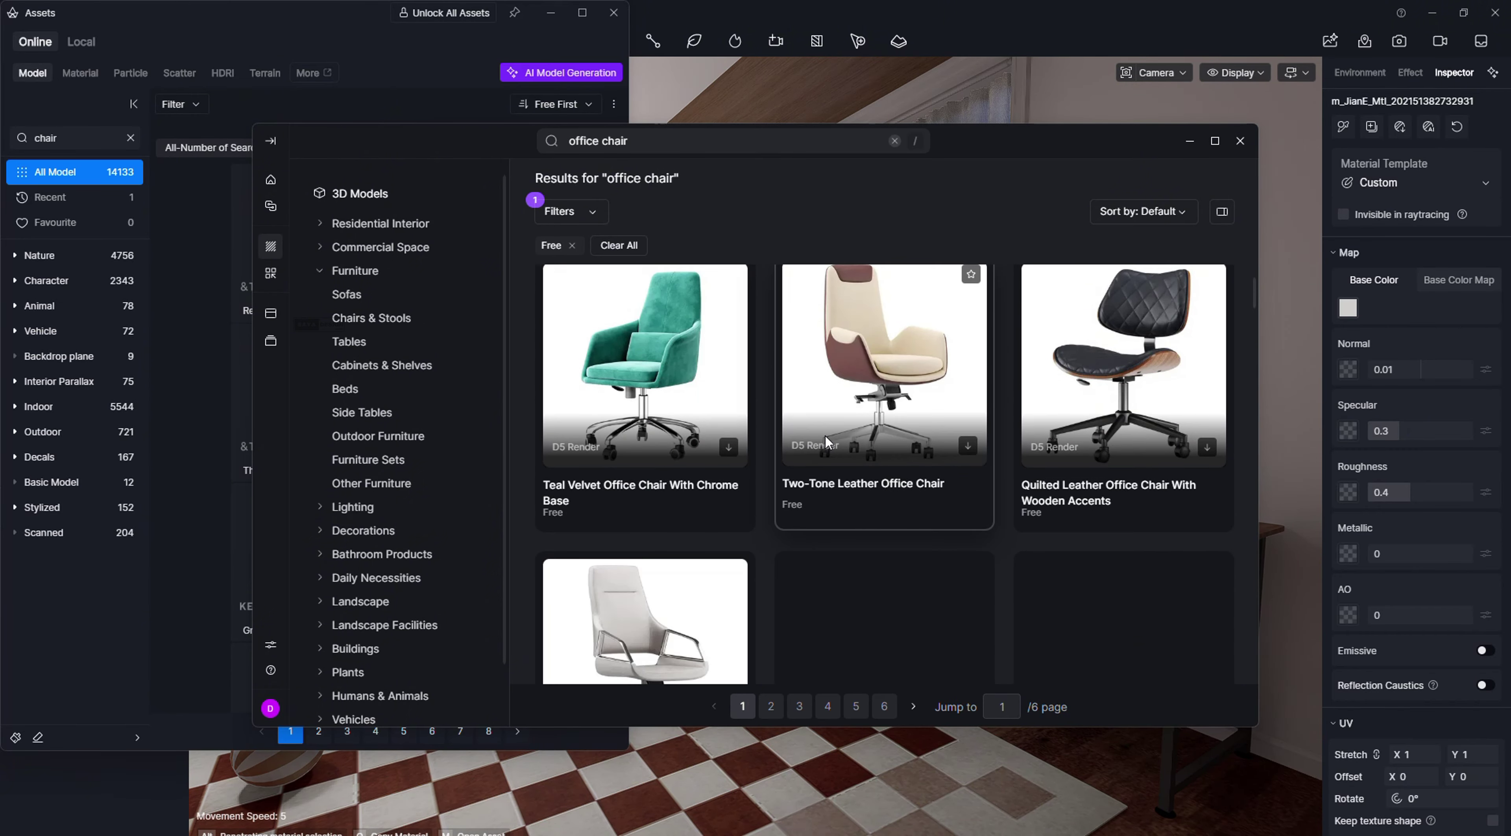
scroll(839, 528, up, 9)
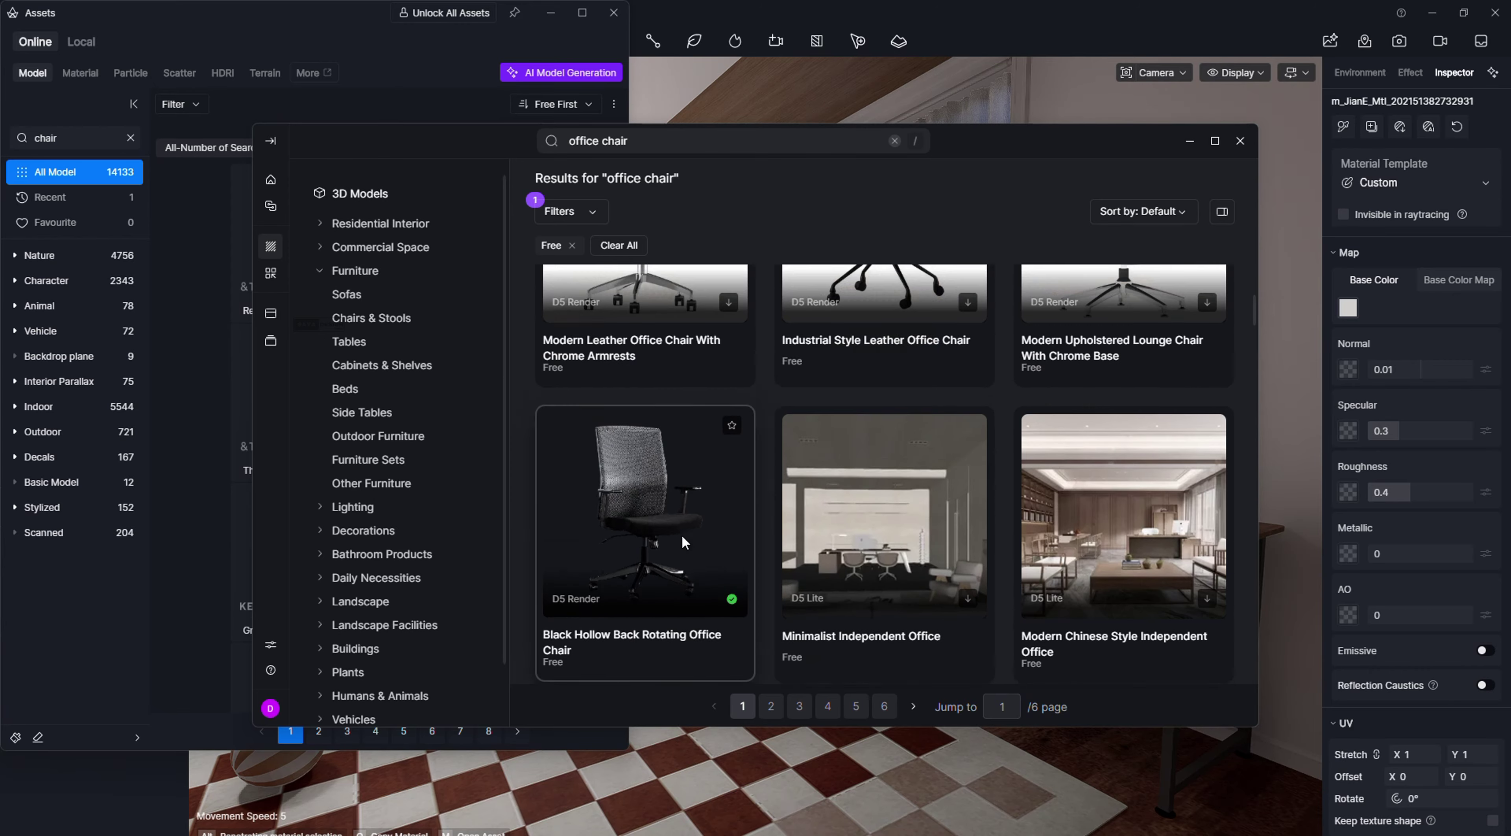
scroll(850, 594, down, 5)
scroll(849, 593, down, 5)
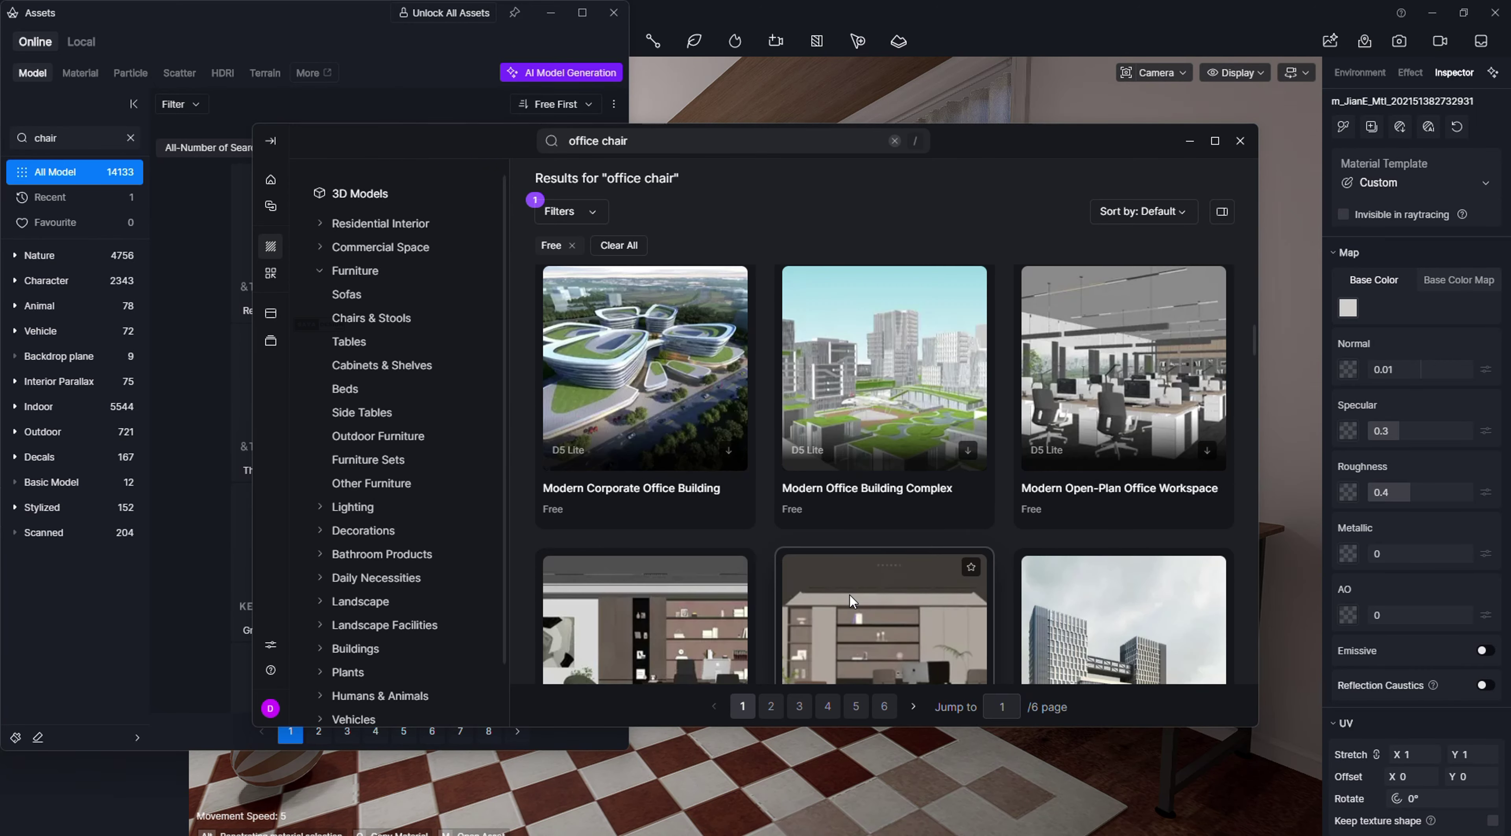
scroll(839, 587, up, 7)
scroll(821, 564, up, 6)
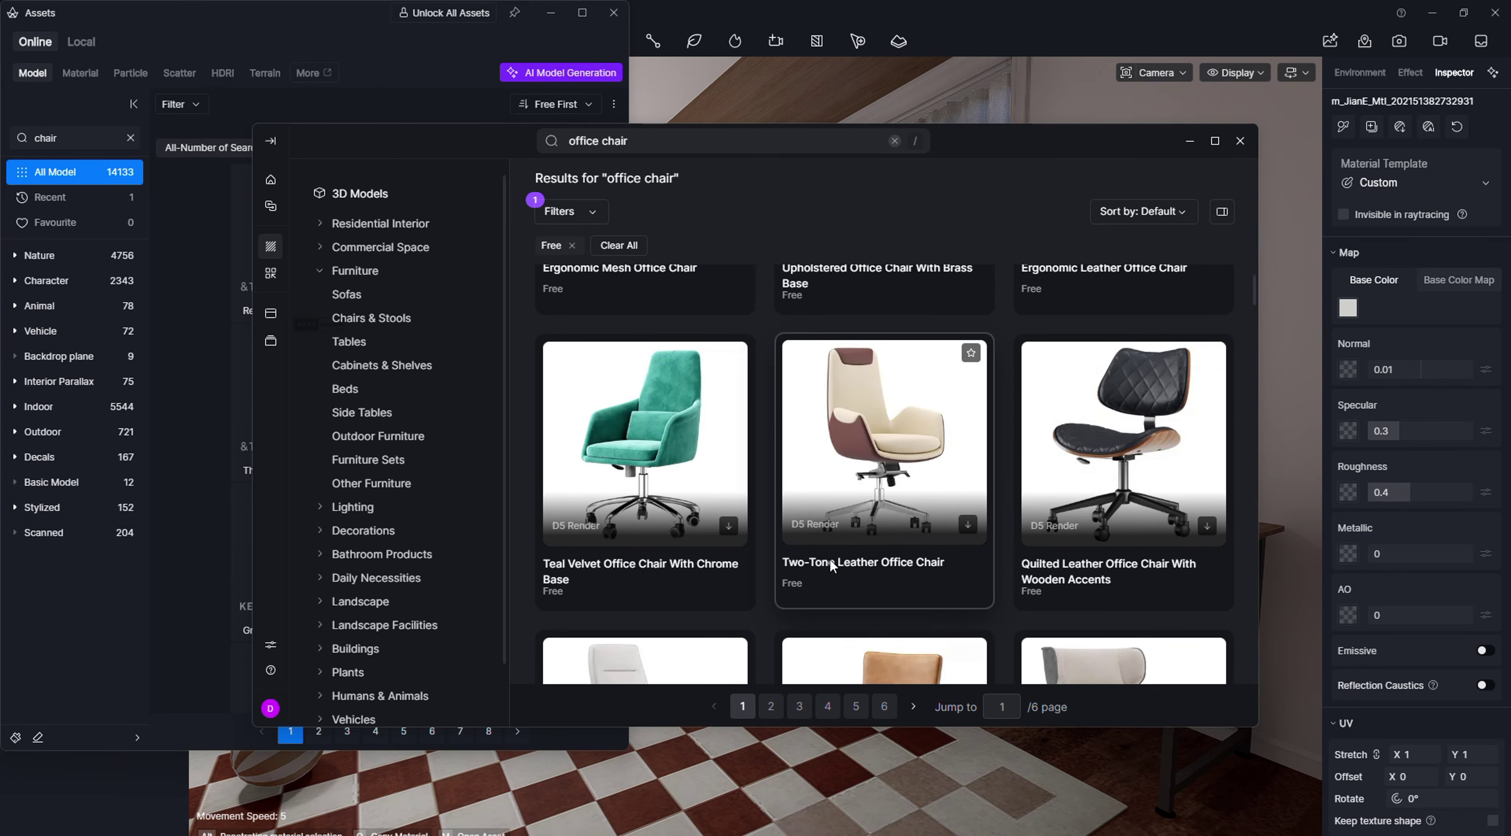
scroll(833, 495, down, 10)
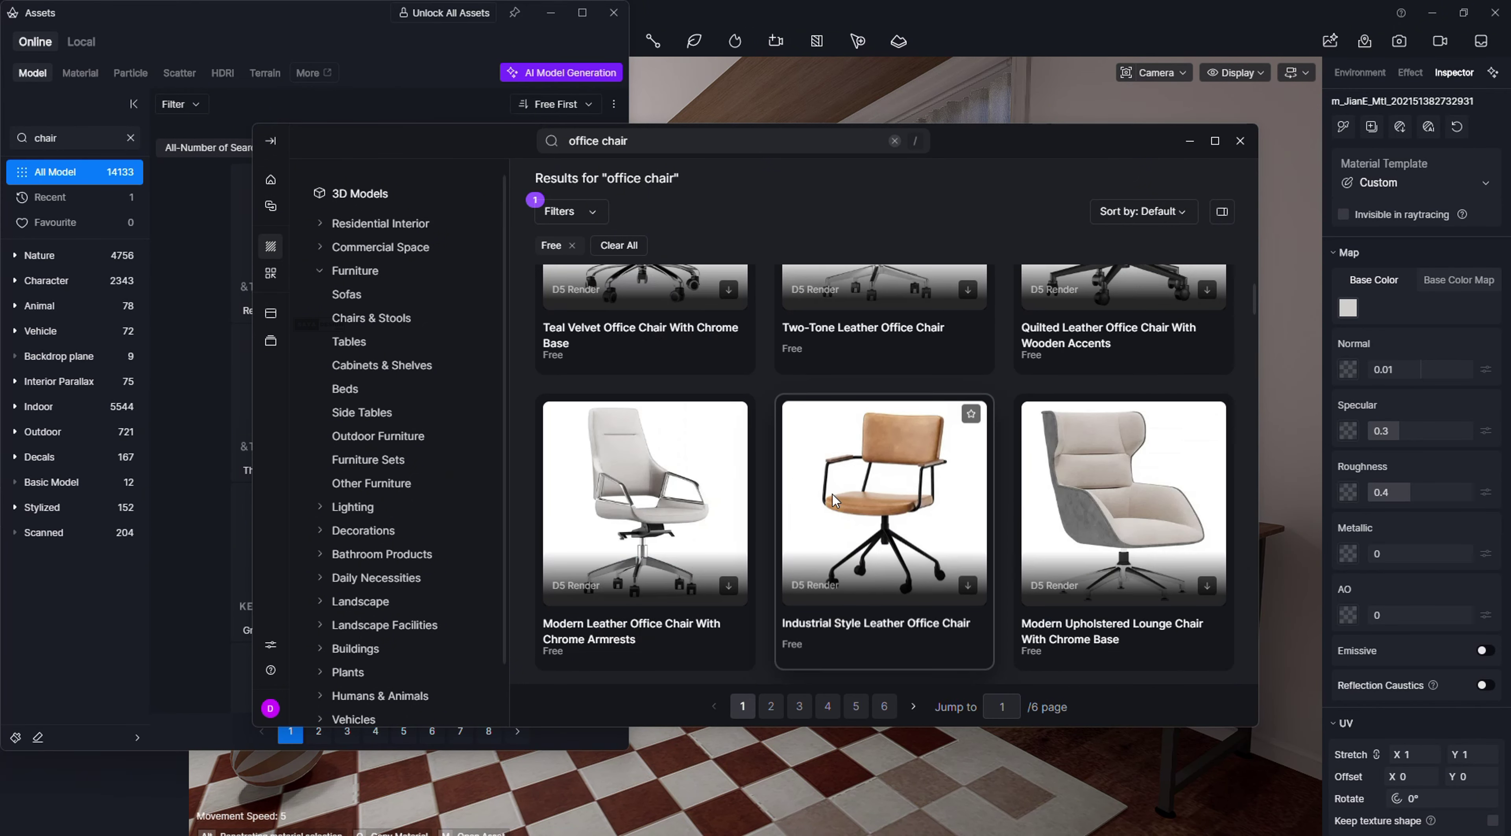
click(660, 495)
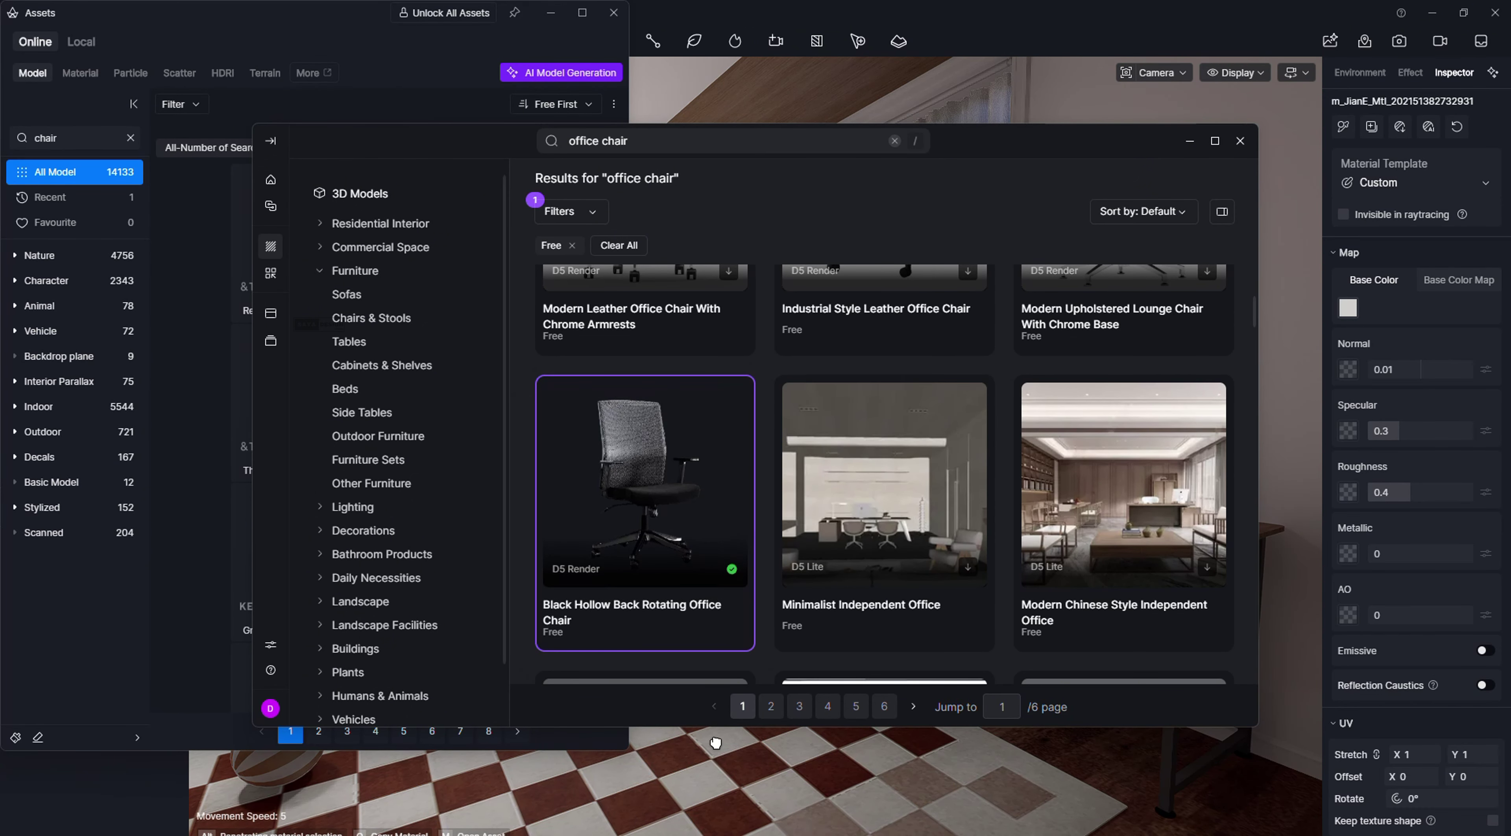
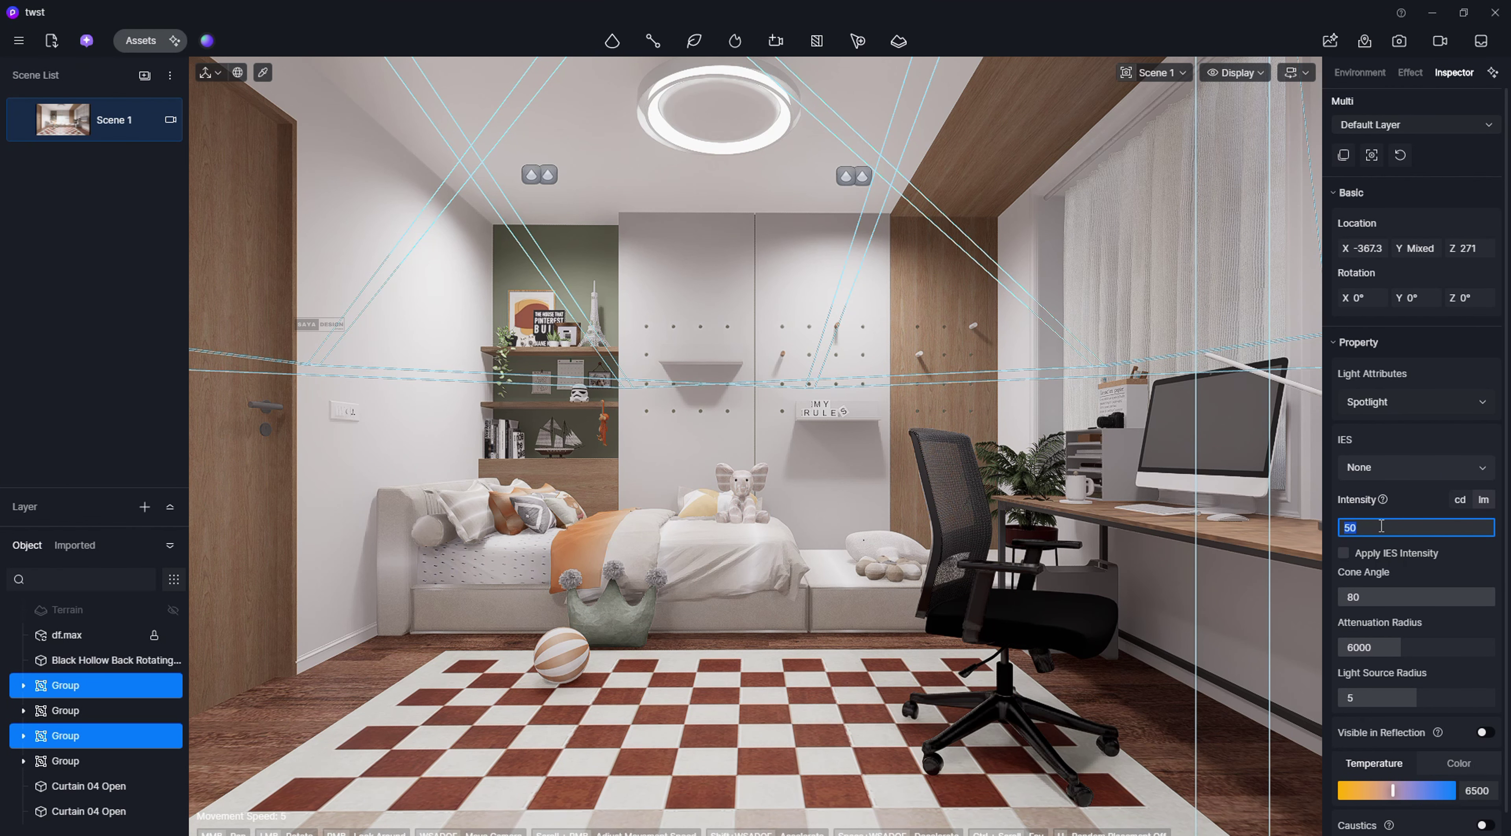
Step: Confirm the intensity of the two selected spotlight groups, and set the intensity of the spotlight group nearest the shelves to 30 lm
key(Return)
key(Escape)
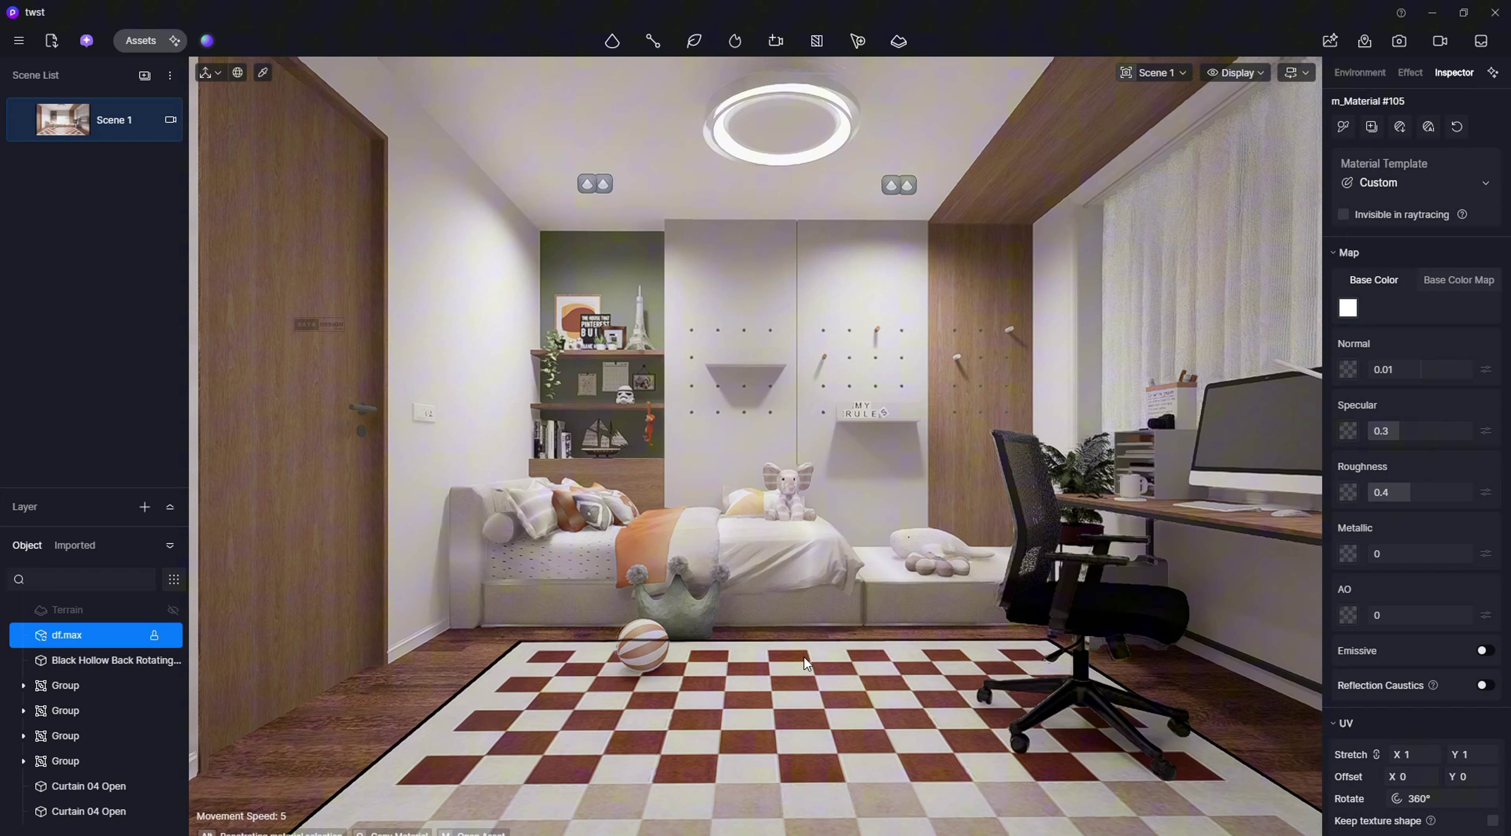
key(s)
key(d)
key(w)
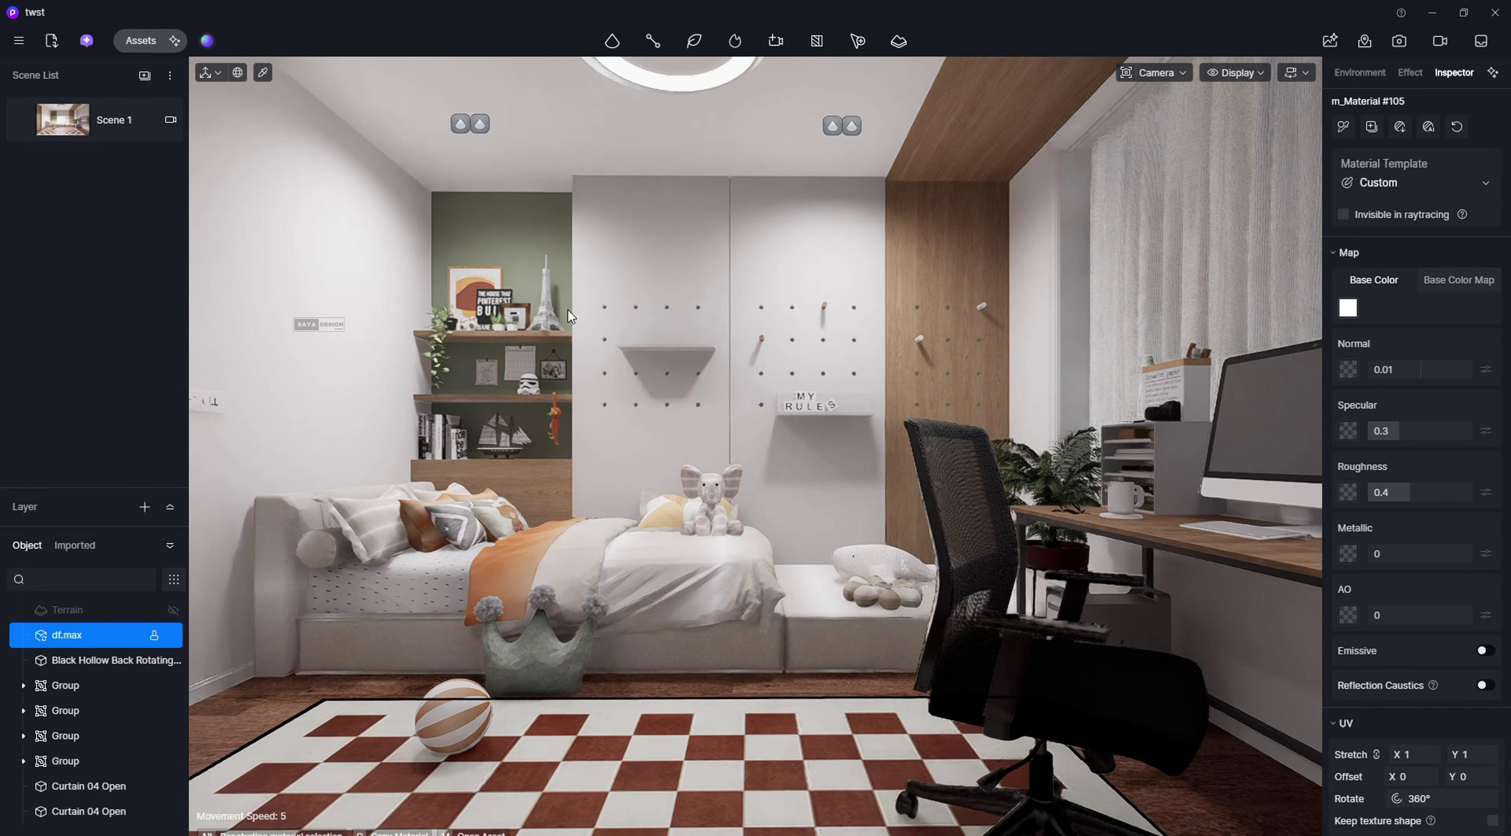
key(s)
key(a)
click(538, 160)
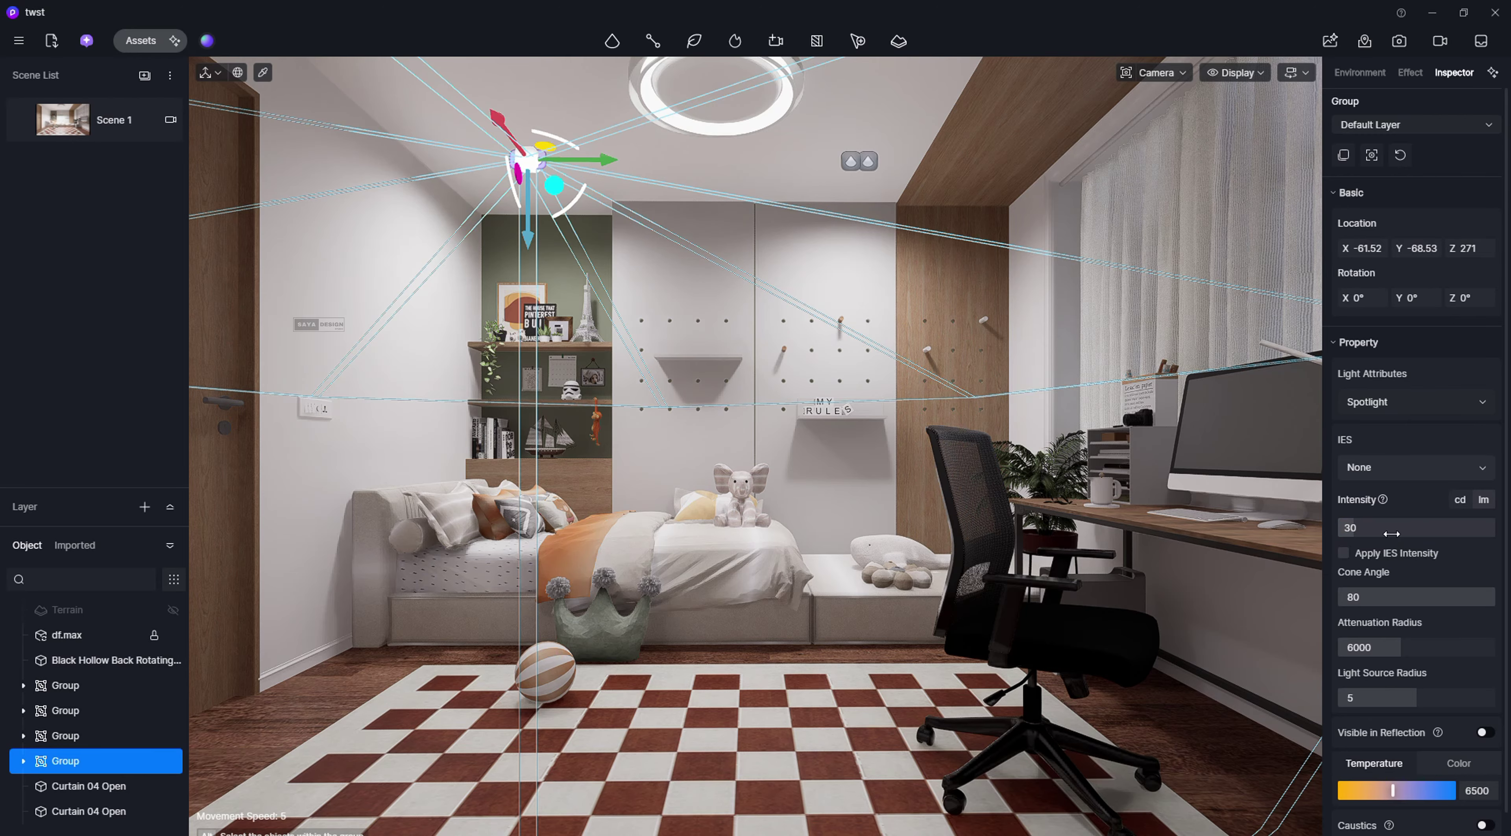
key(Escape)
Step: Examine the bed, rug, shelves and chair from several viewpoints to judge the spotlight brightness
click(768, 696)
key(d)
key(w)
key(a)
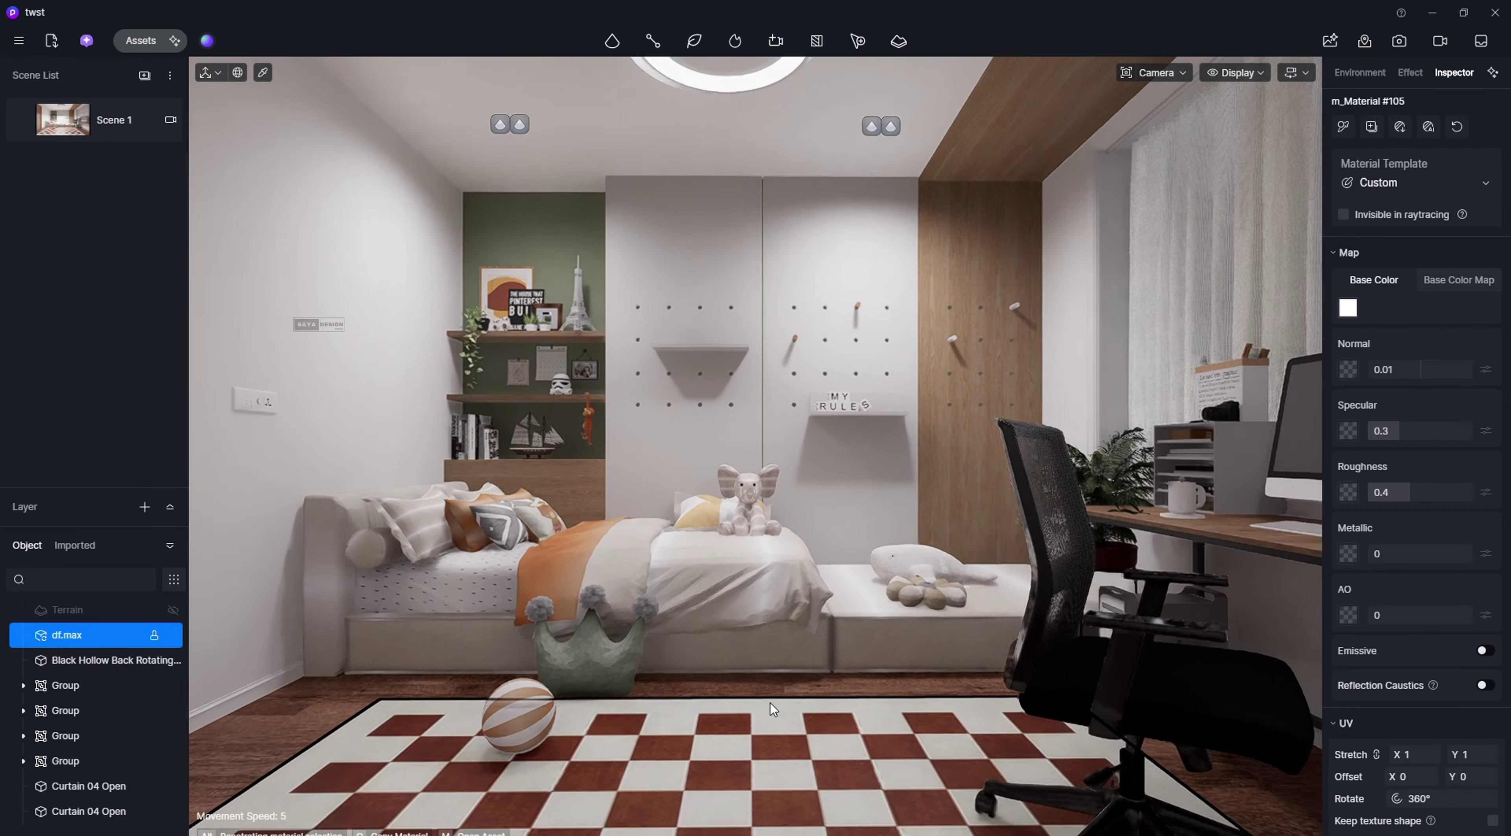
key(s)
key(s)
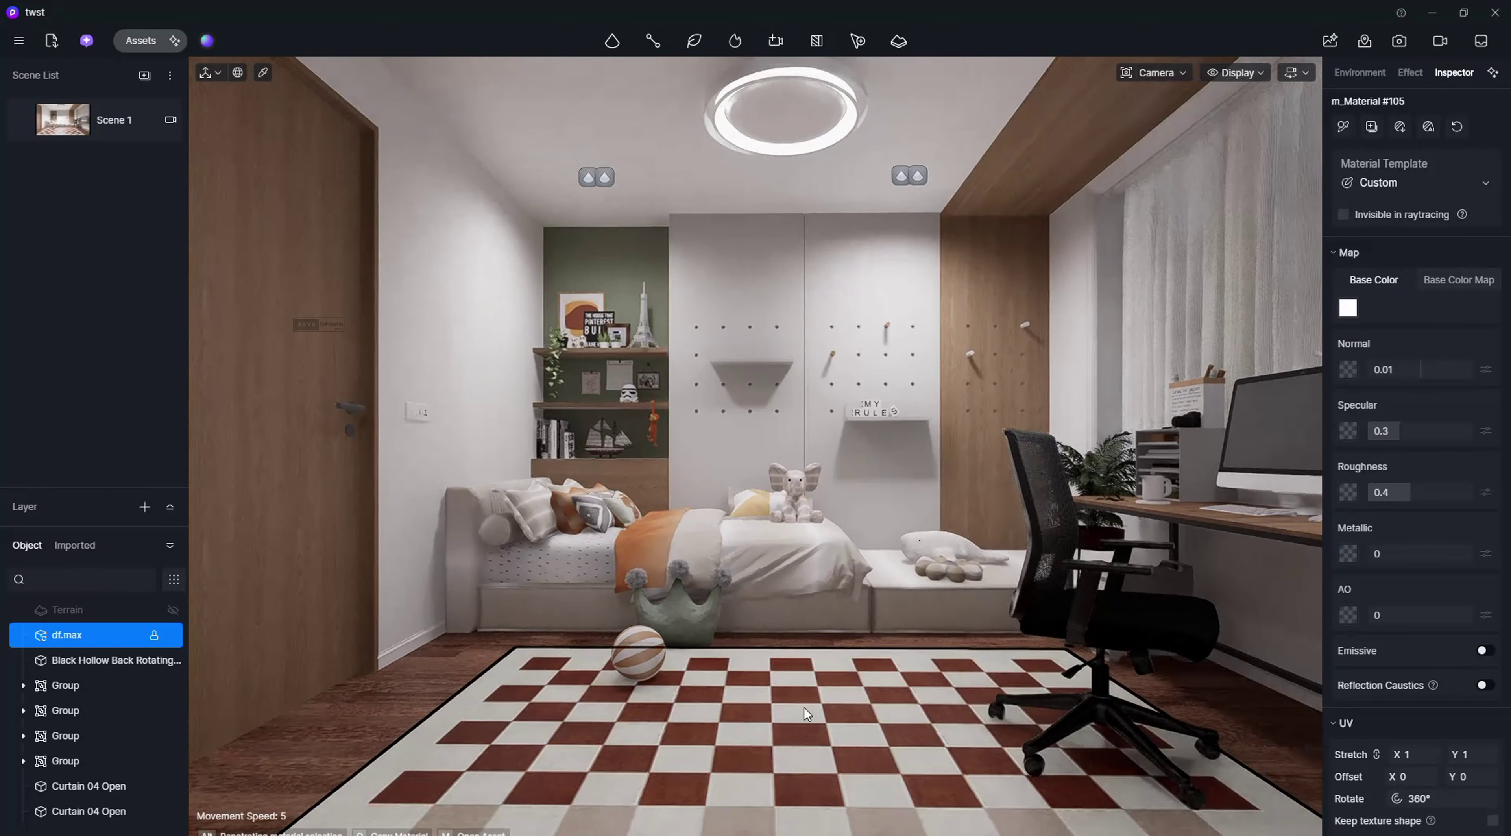
key(s)
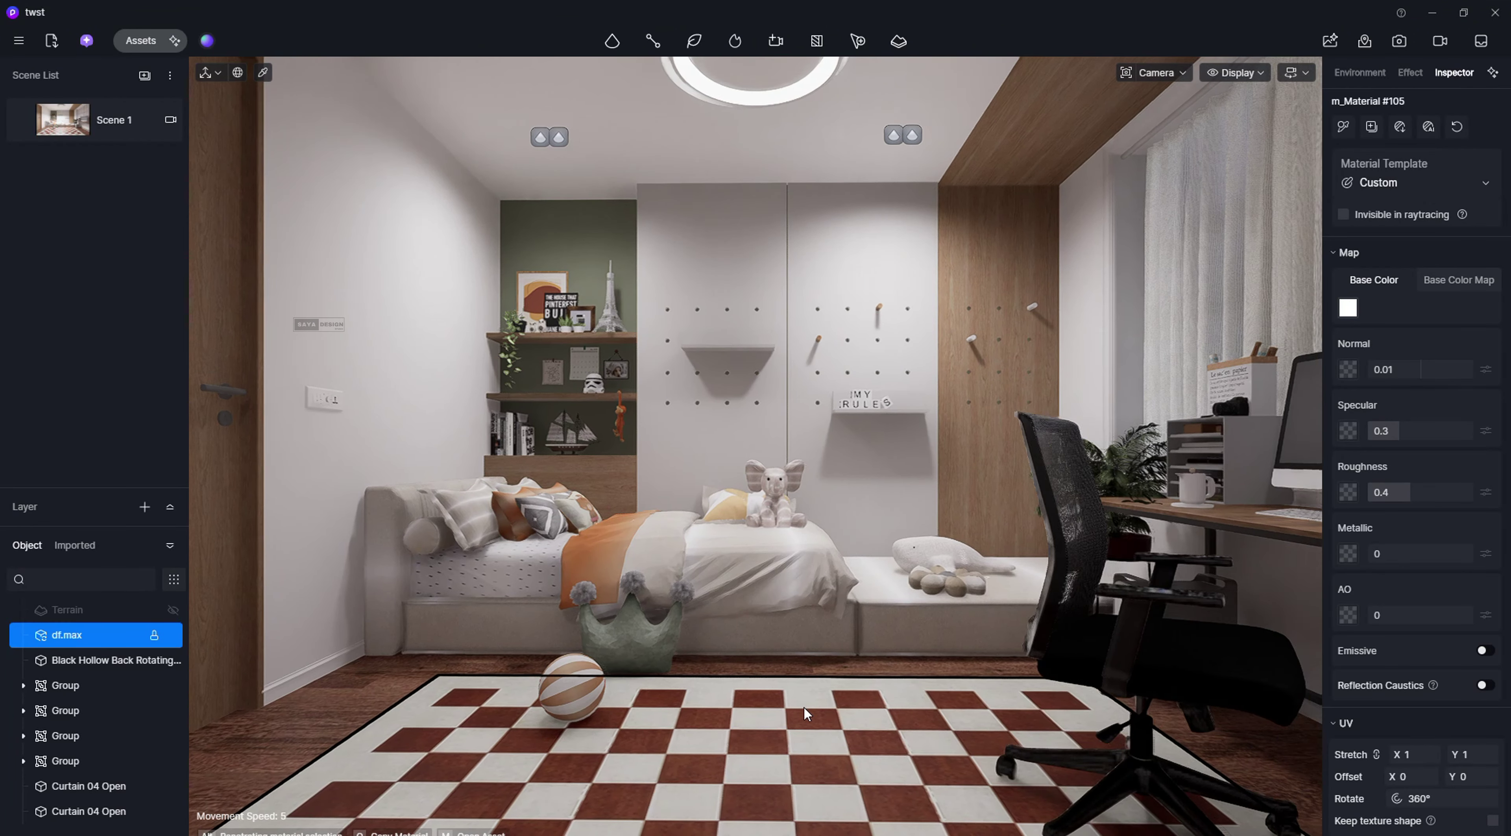
key(w)
key(d)
key(s)
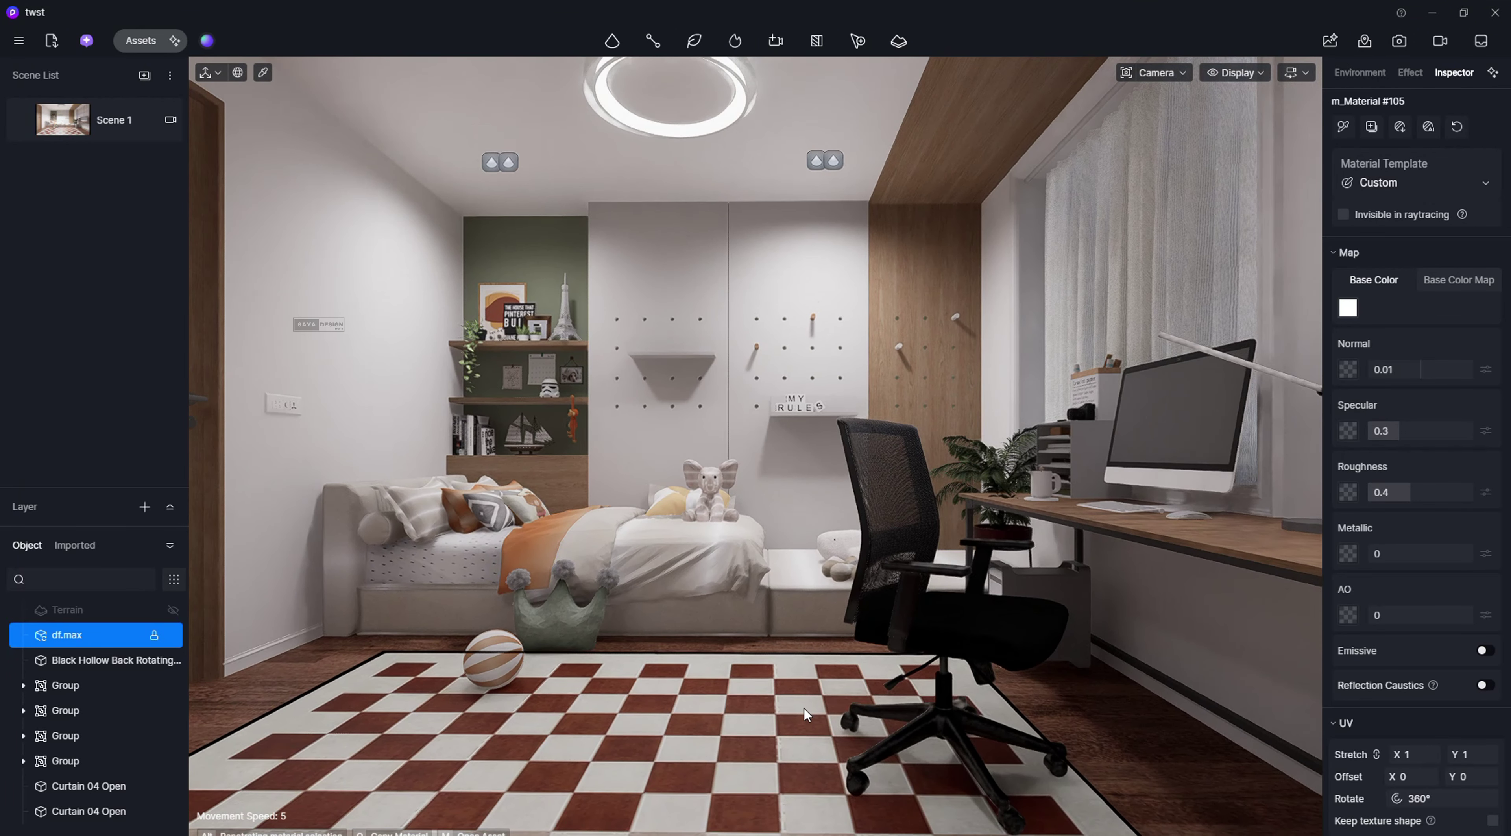
Step: Apply the Black Iron material from the Metal category of the online material library to the desk's frame
right_drag(804, 708, 801, 707)
key(w)
scroll(651, 629, up, 4)
right_drag(650, 630, 663, 633)
scroll(653, 634, up, 4)
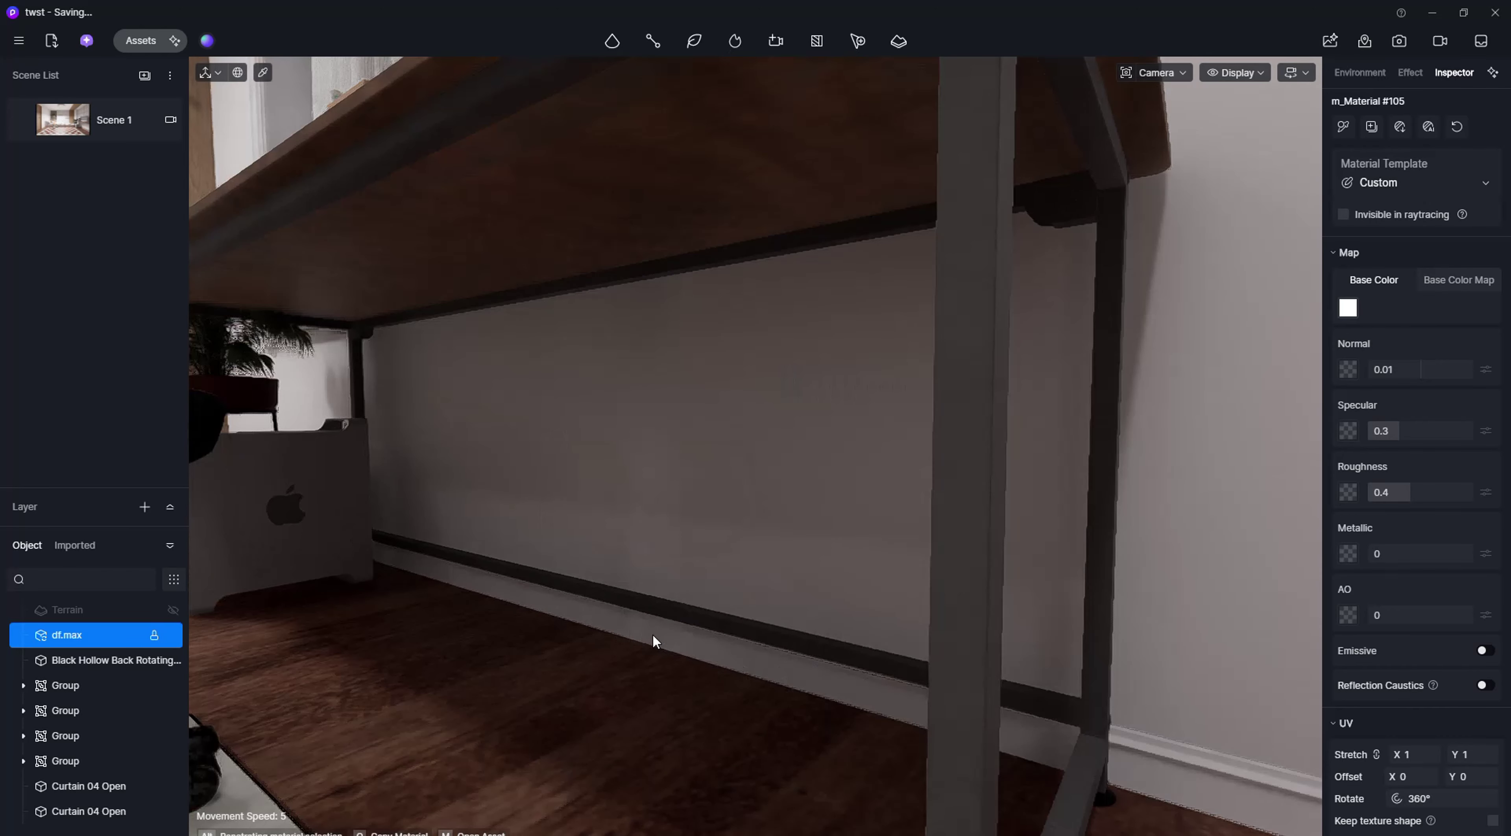
key(m)
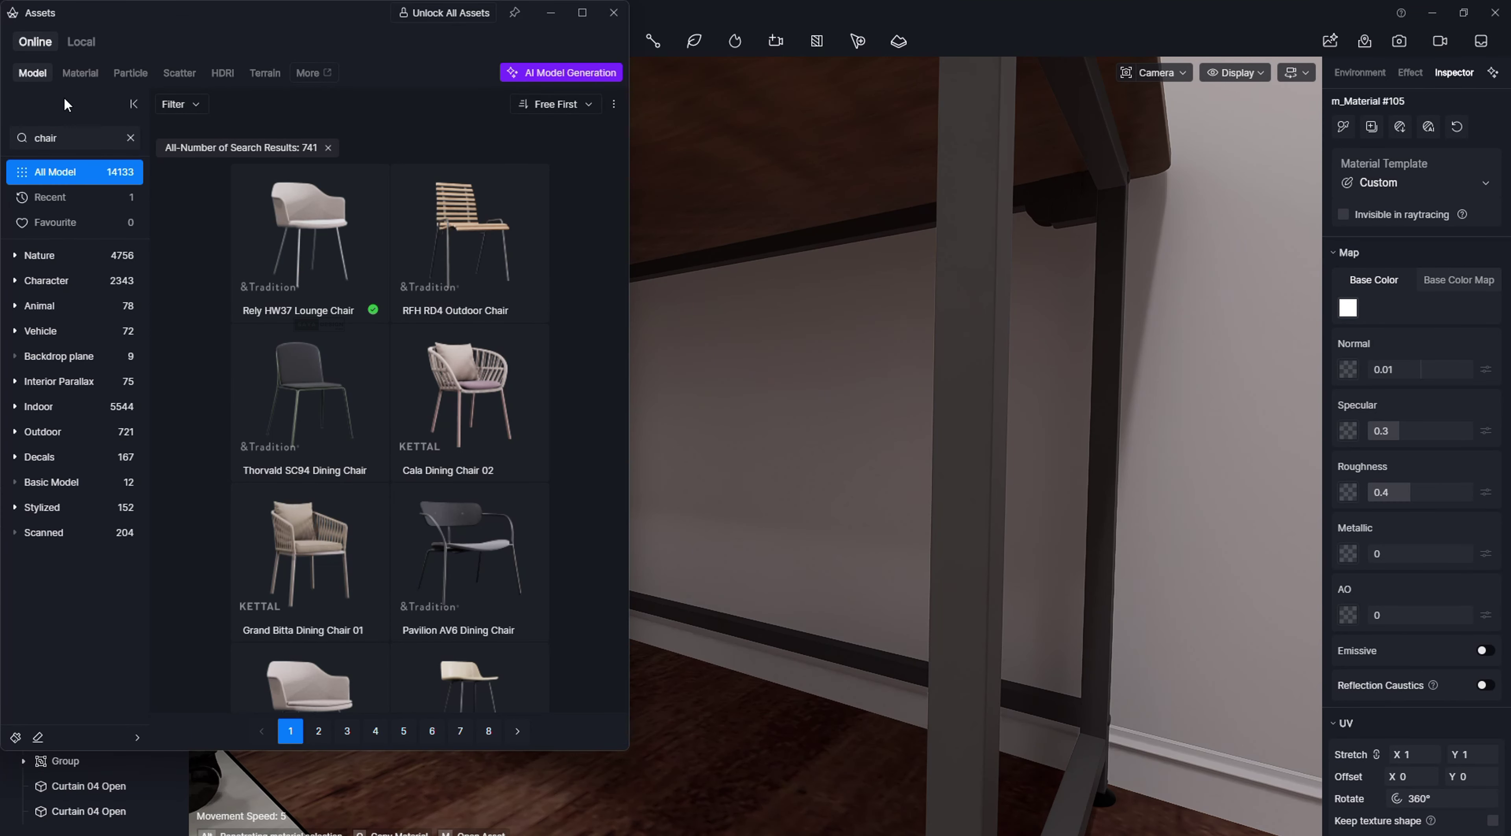
click(76, 74)
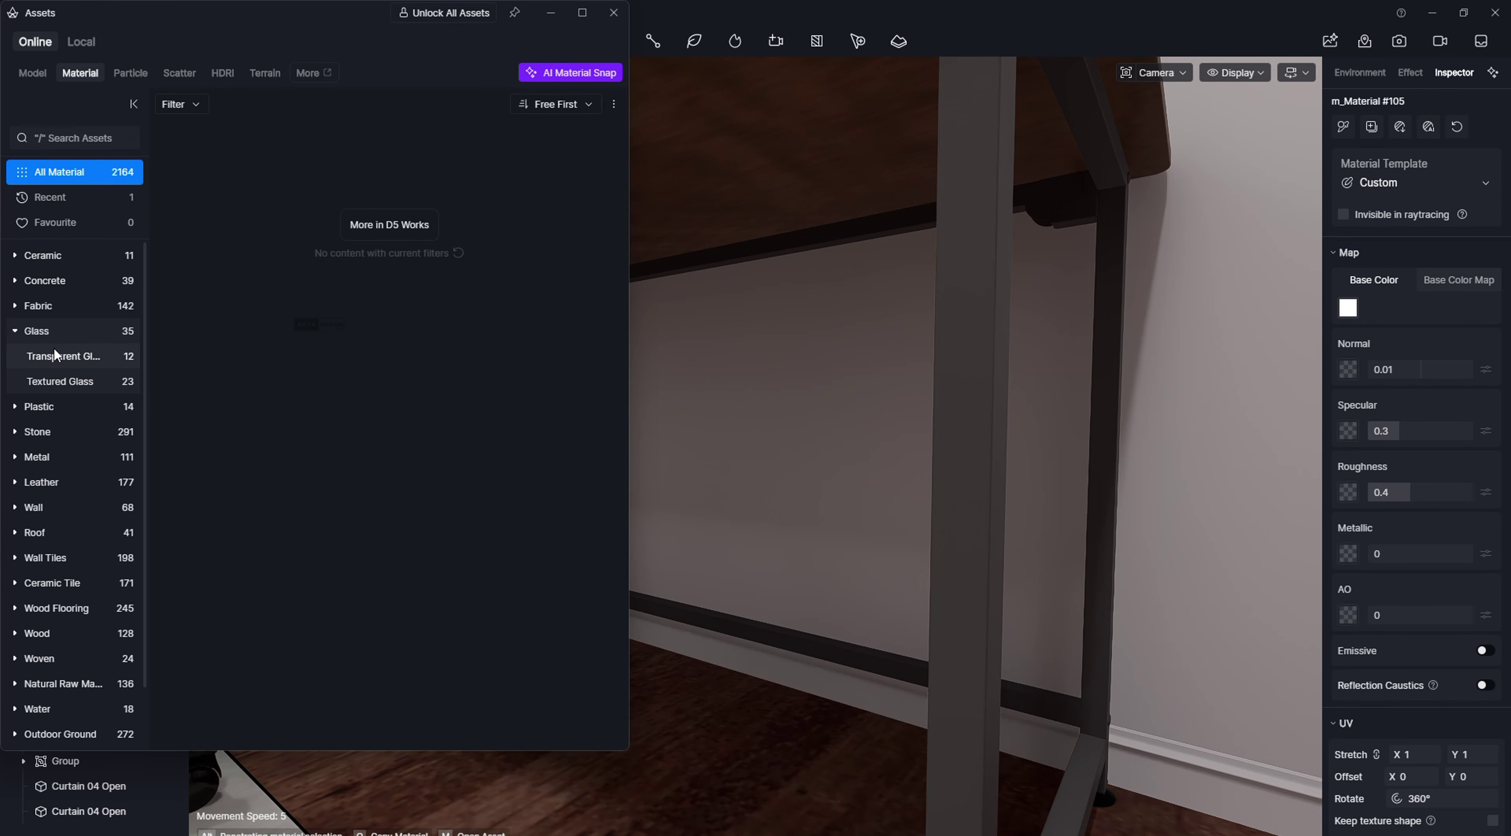
click(49, 457)
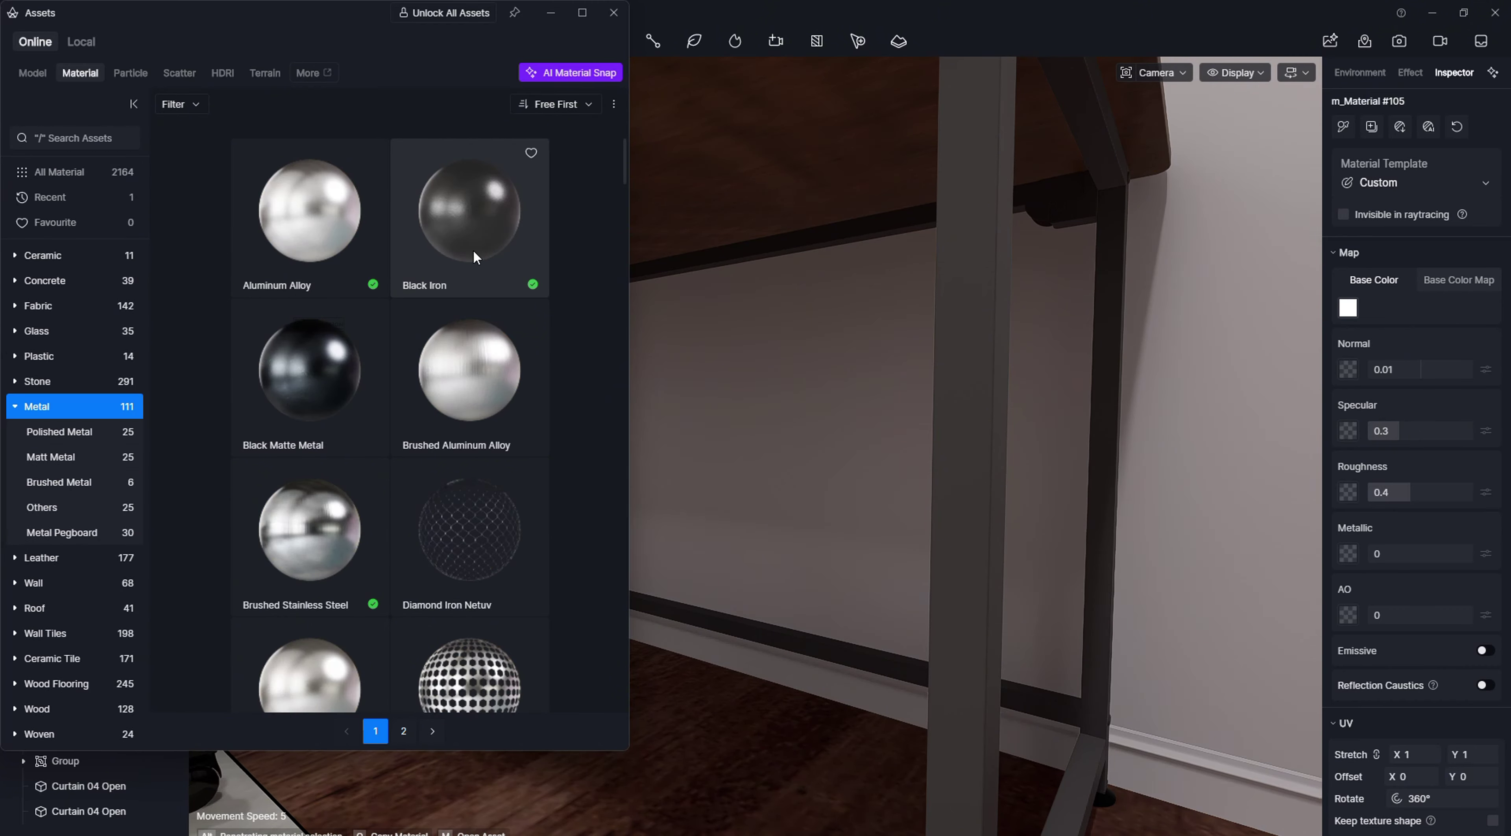
click(473, 258)
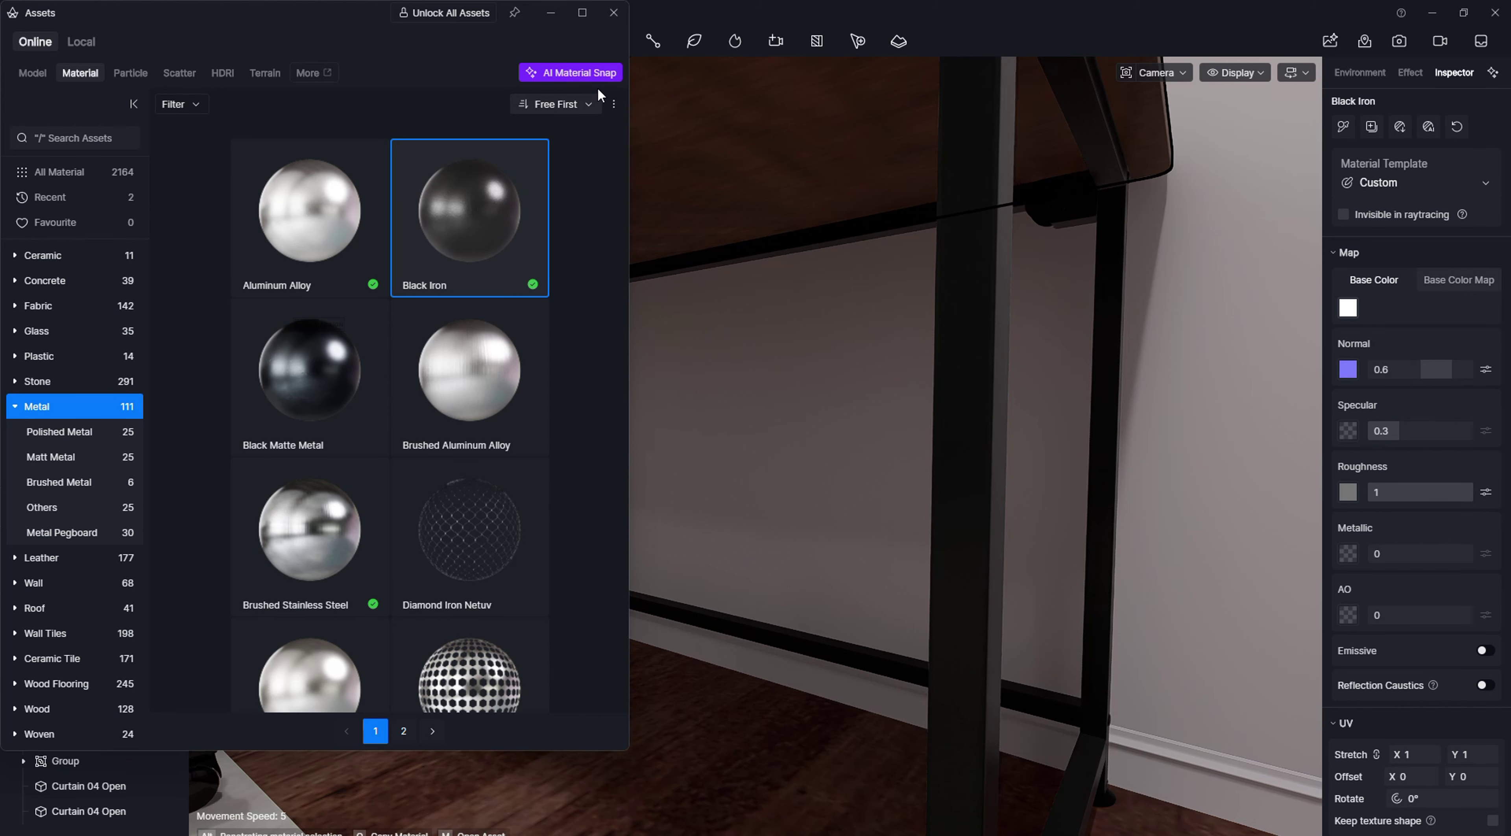
click(614, 20)
Step: Clear the selection, return to the saved Scene 1 view and save the project
key(Escape)
click(80, 113)
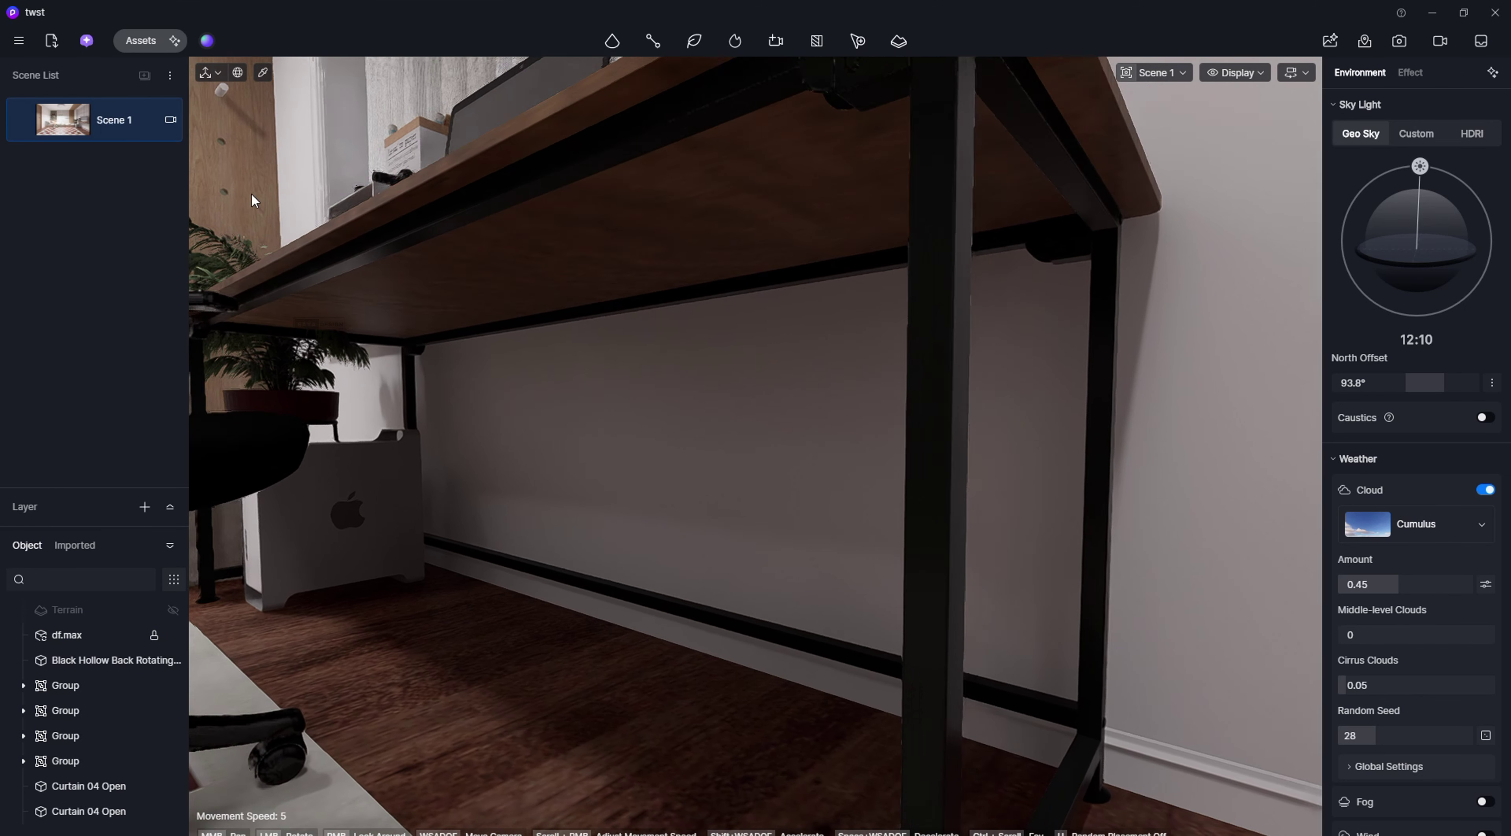
key(ctrl+s)
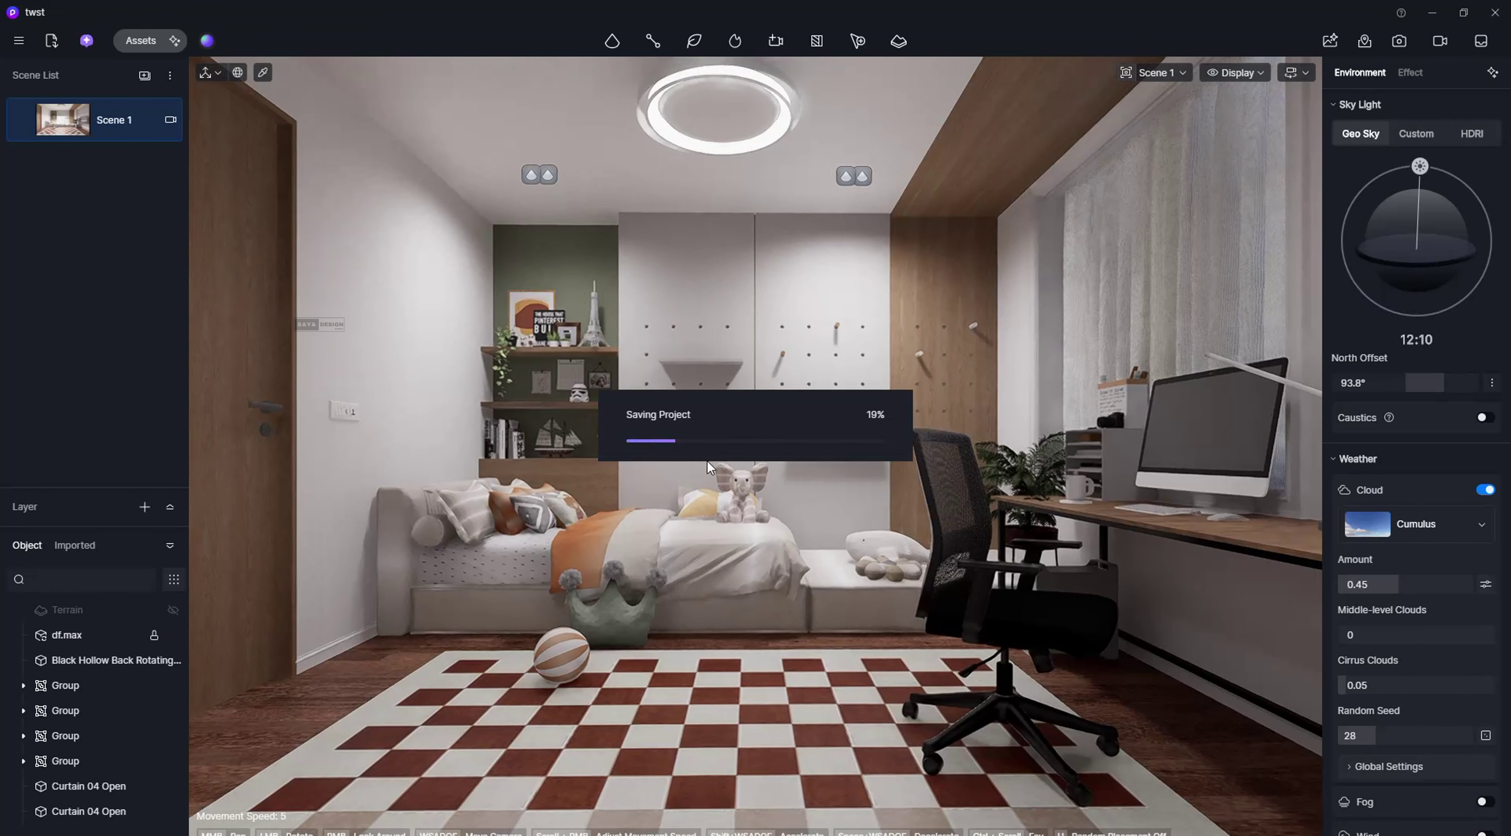
Step: Pick the ceiling lamp's glowing ring material, switch its emissive color to Temperature and enter a warmer value
click(264, 74)
click(792, 106)
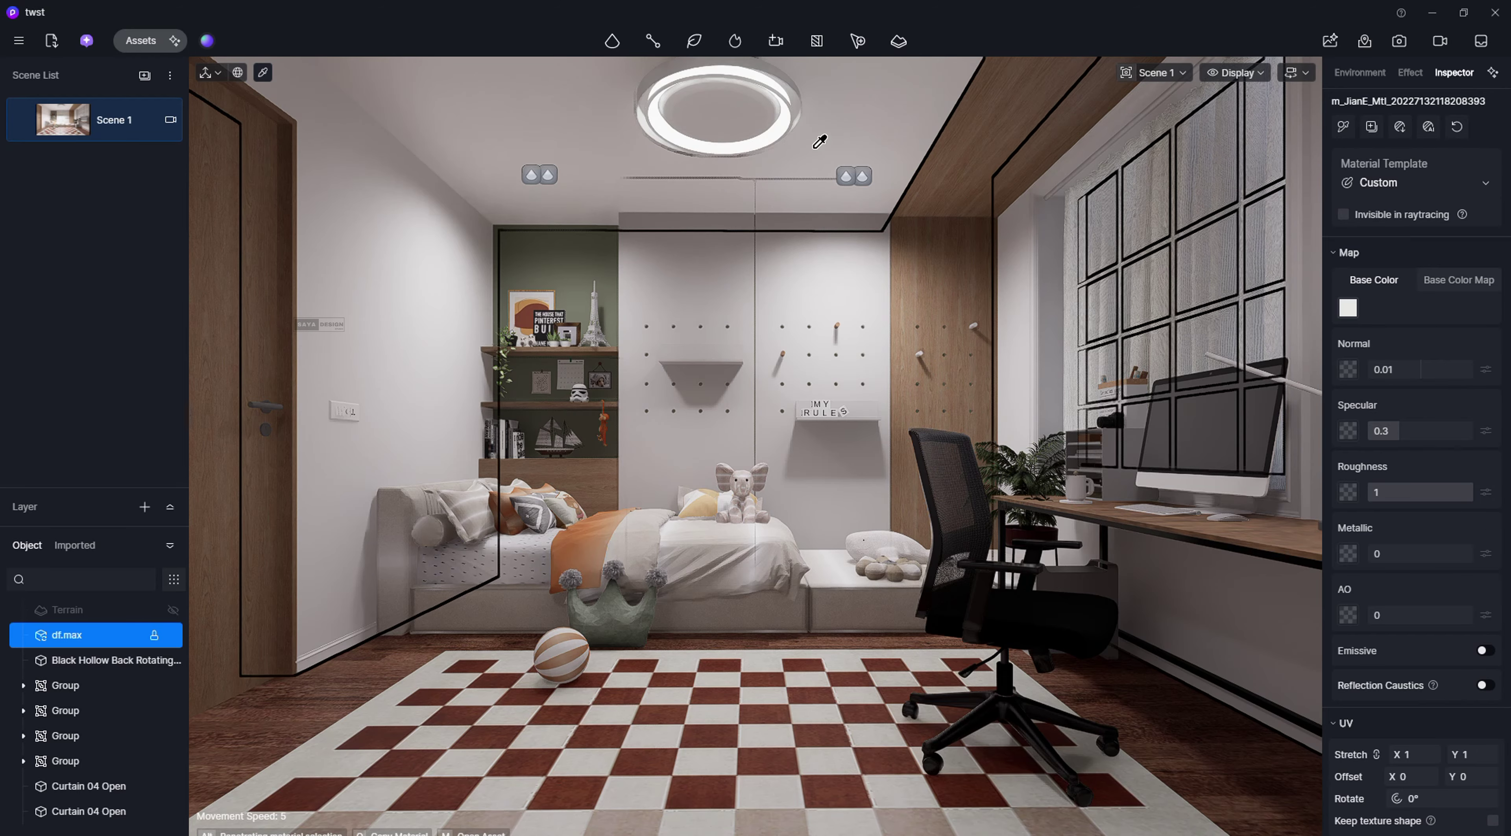
click(773, 128)
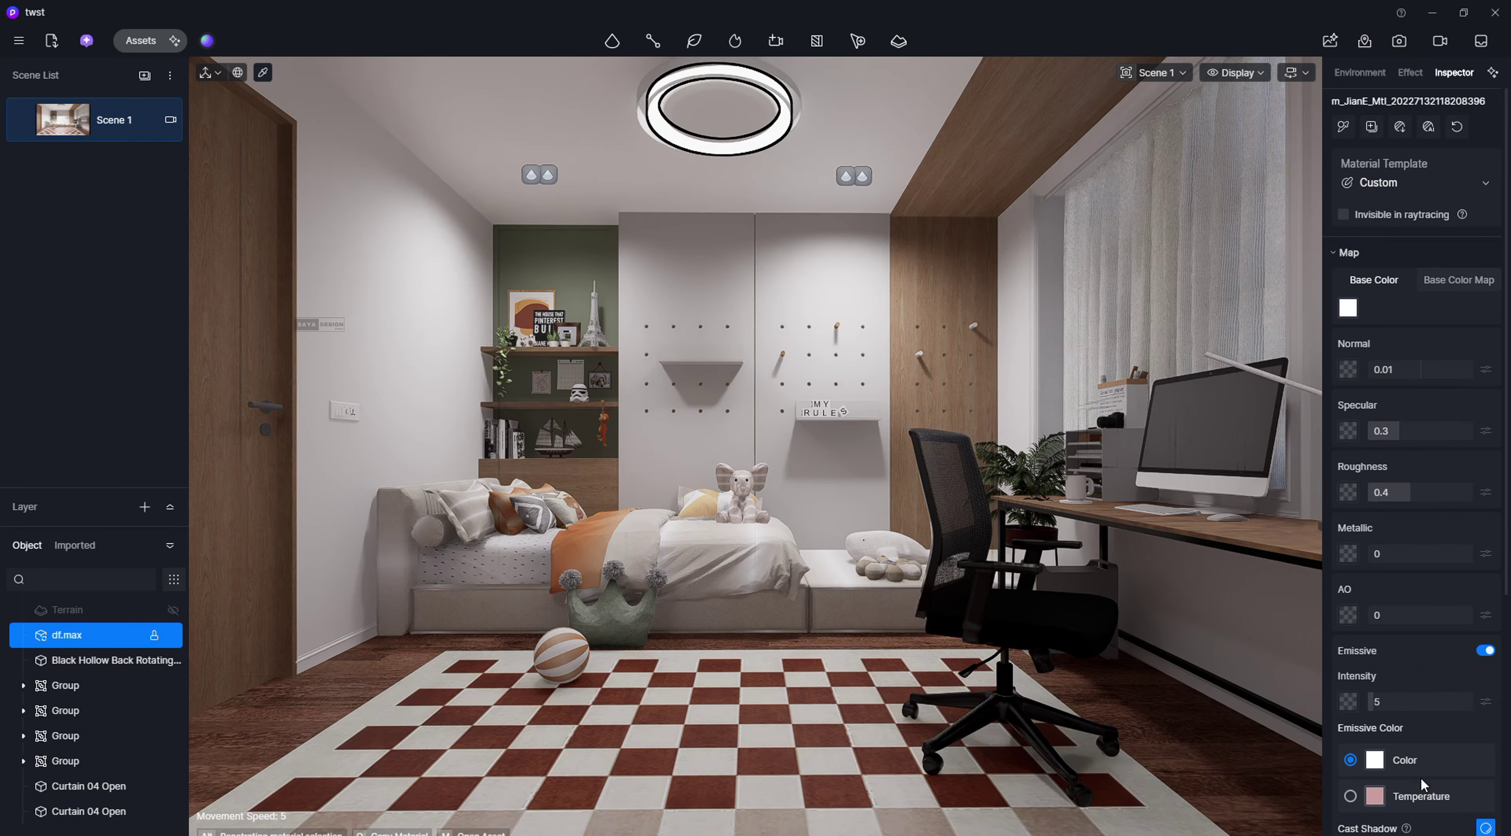
click(1419, 795)
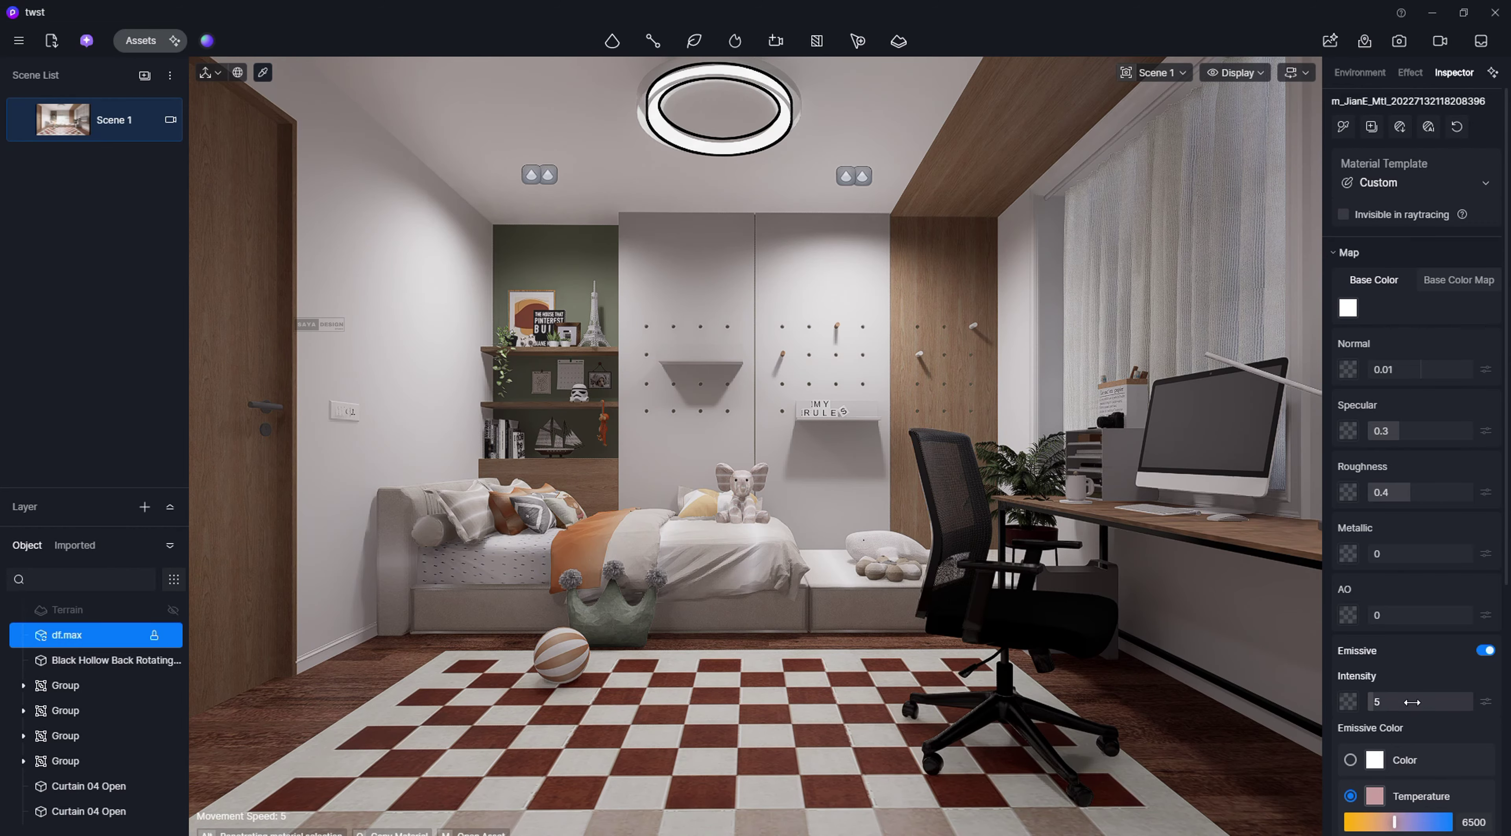
scroll(1412, 702, down, 3)
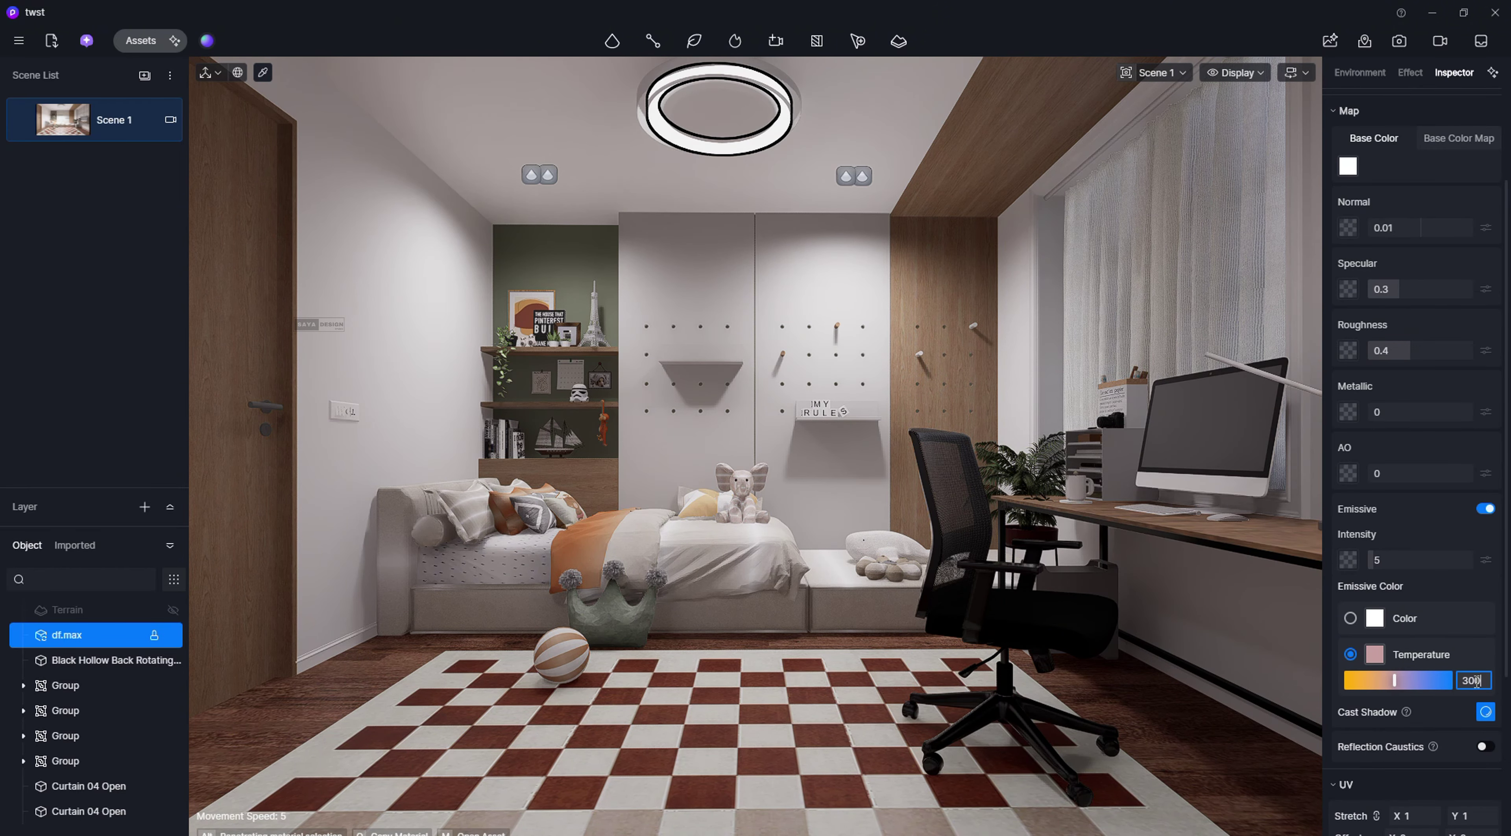
key(Escape)
Step: Examine the ceiling lamp's effect on the bed, pegboard wall, door and desk from several angles
key(a)
key(w)
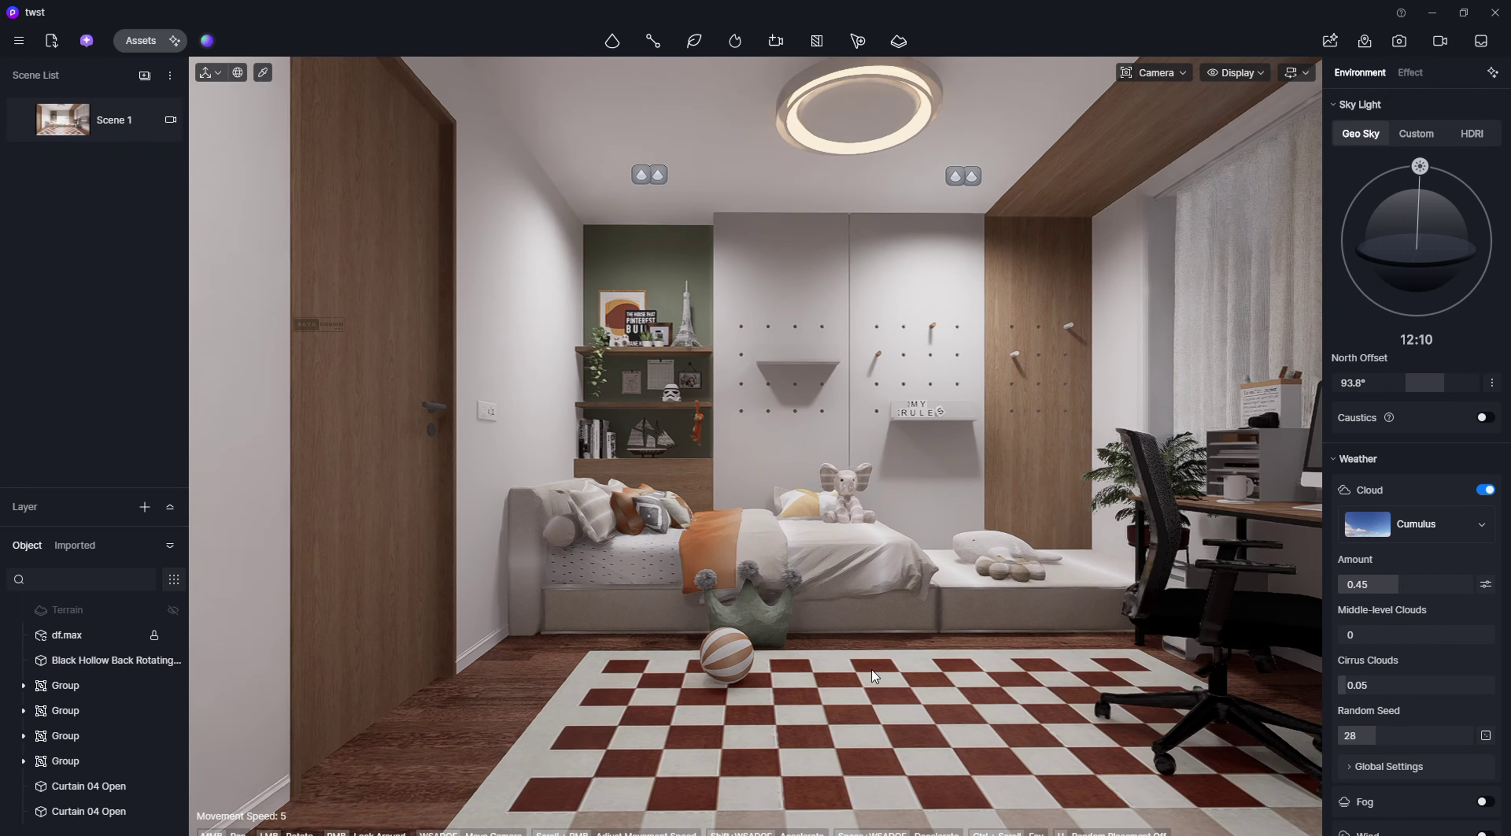
key(d)
key(s)
key(w)
key(e)
key(a)
key(d)
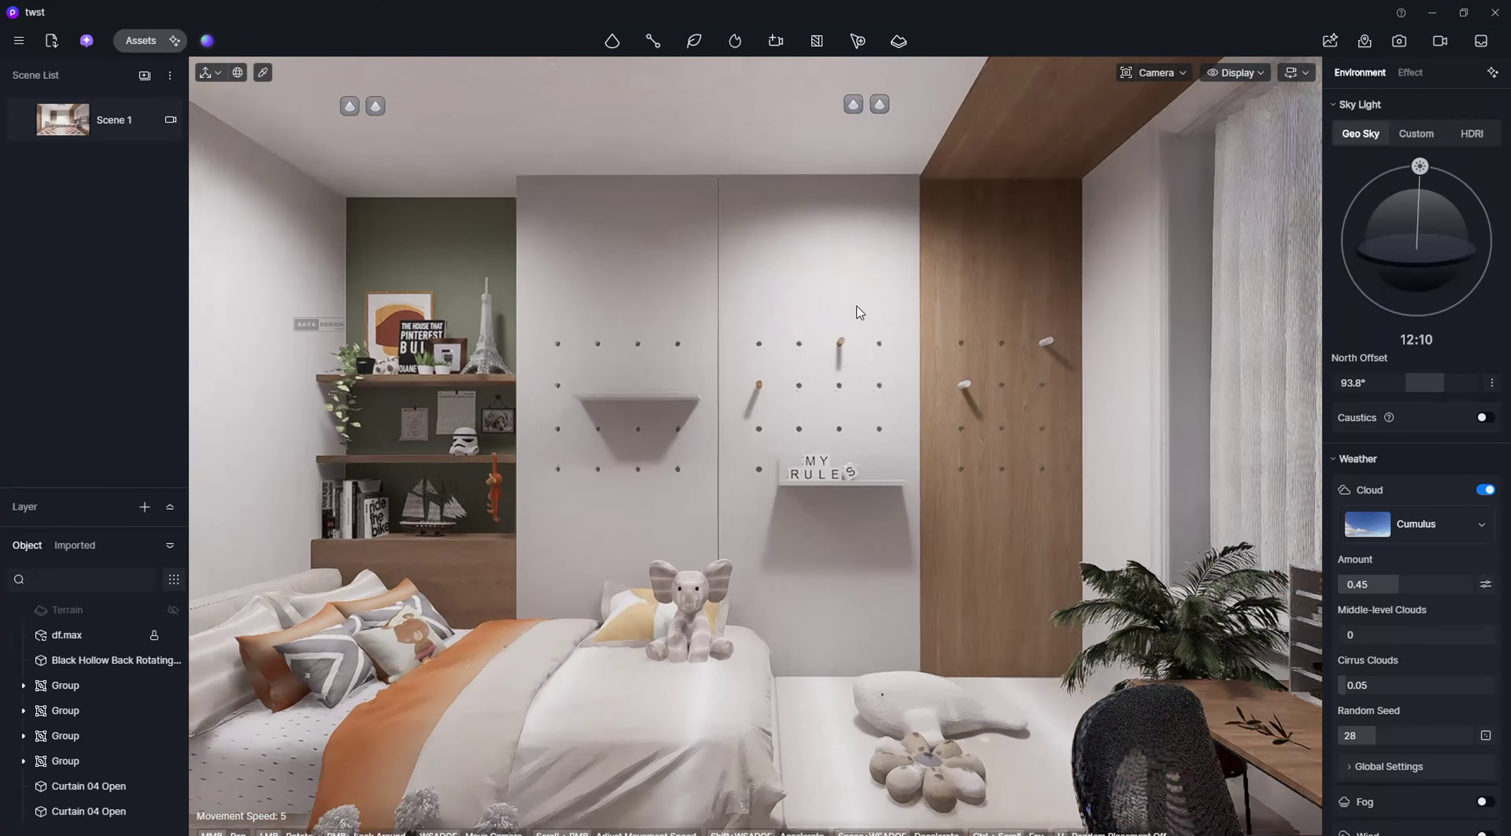
key(s)
key(a)
key(w)
right_drag(891, 528, 1077, 531)
key(s)
key(d)
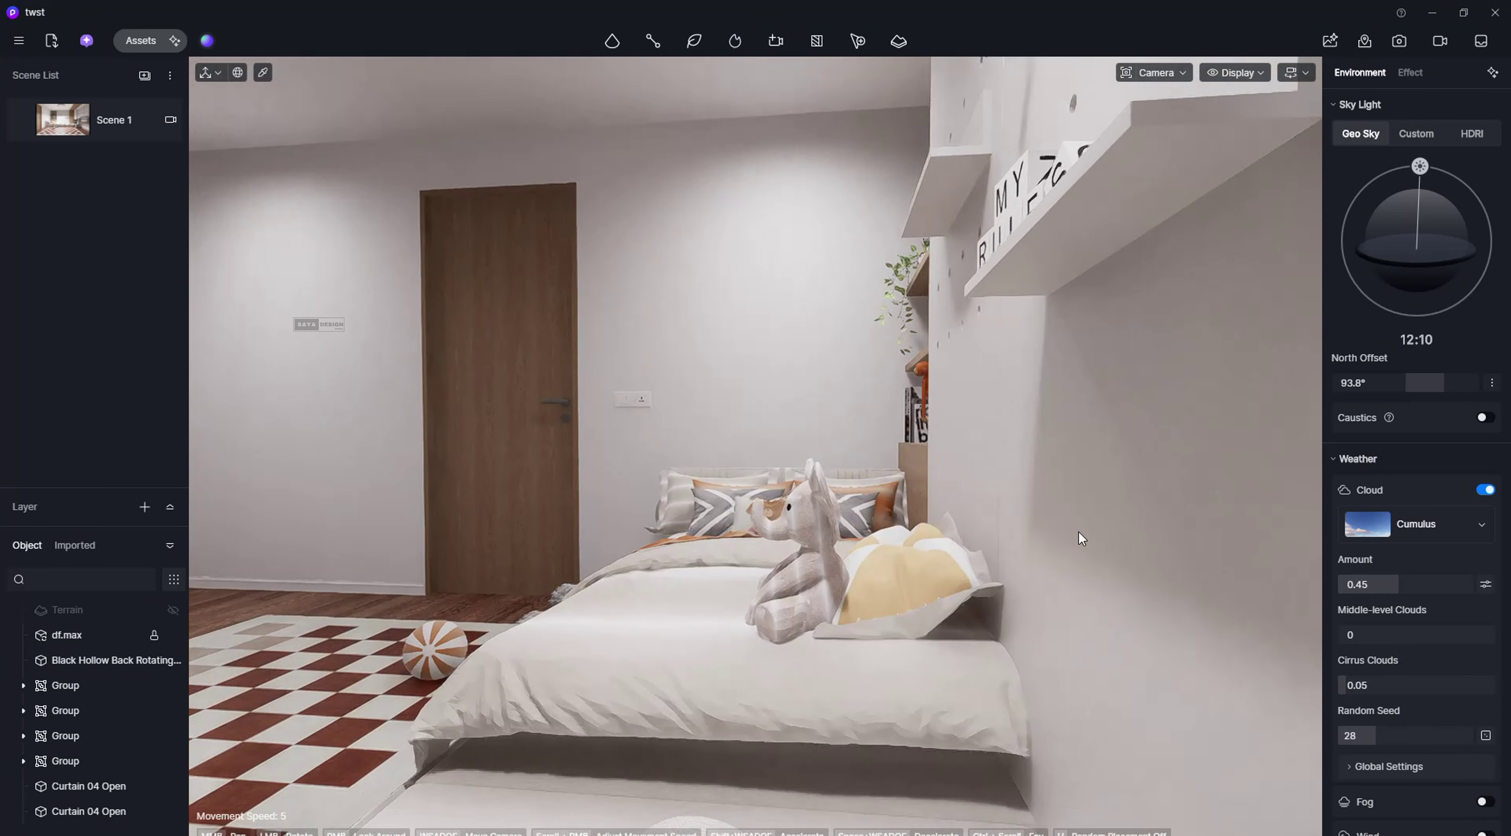
key(w)
scroll(1079, 531, up, 2)
drag(1079, 532, 546, 499)
scroll(716, 497, up, 4)
scroll(716, 497, down, 2)
middle_drag(1021, 381, 739, 502)
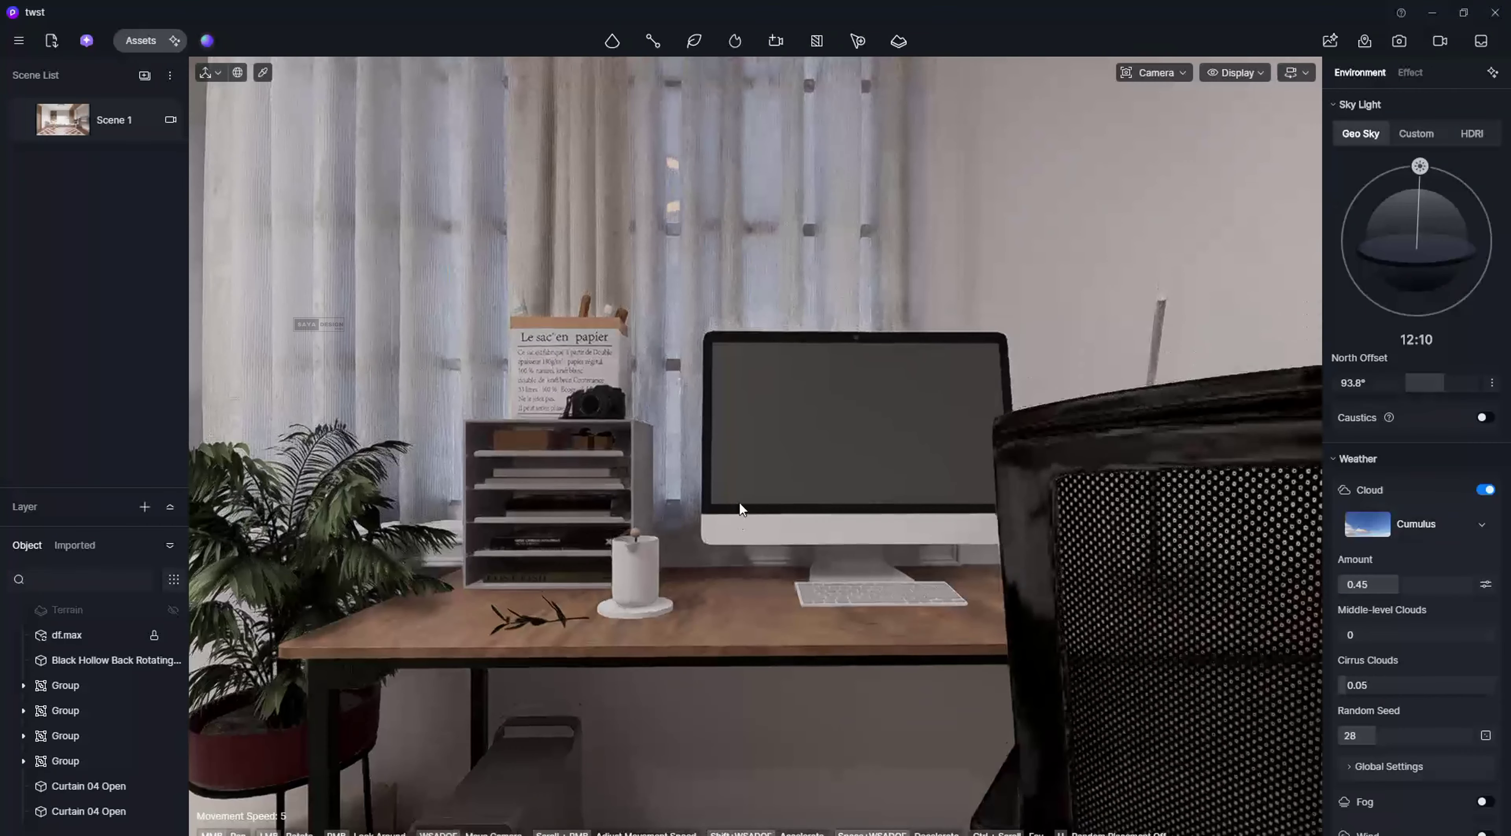
Step: Turn on emission for the desk lamp's light strip with an intensity of 6.5 and a color temperature of 4000
scroll(739, 502, up, 3)
scroll(739, 502, up, 2)
scroll(739, 502, down, 5)
scroll(764, 516, up, 4)
drag(741, 503, 809, 515)
scroll(809, 516, down, 2)
scroll(809, 518, up, 3)
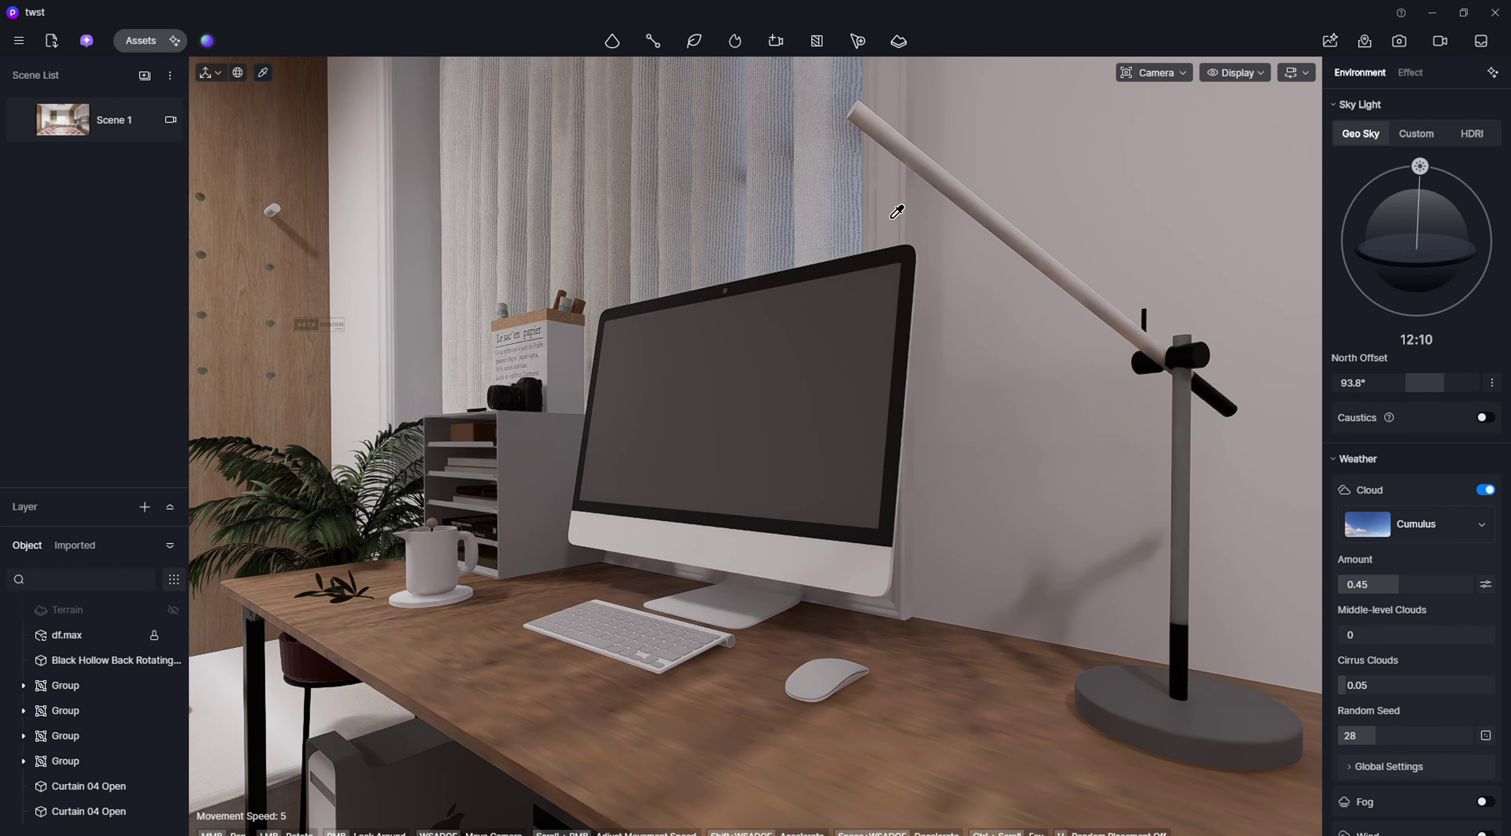
click(897, 211)
click(1485, 510)
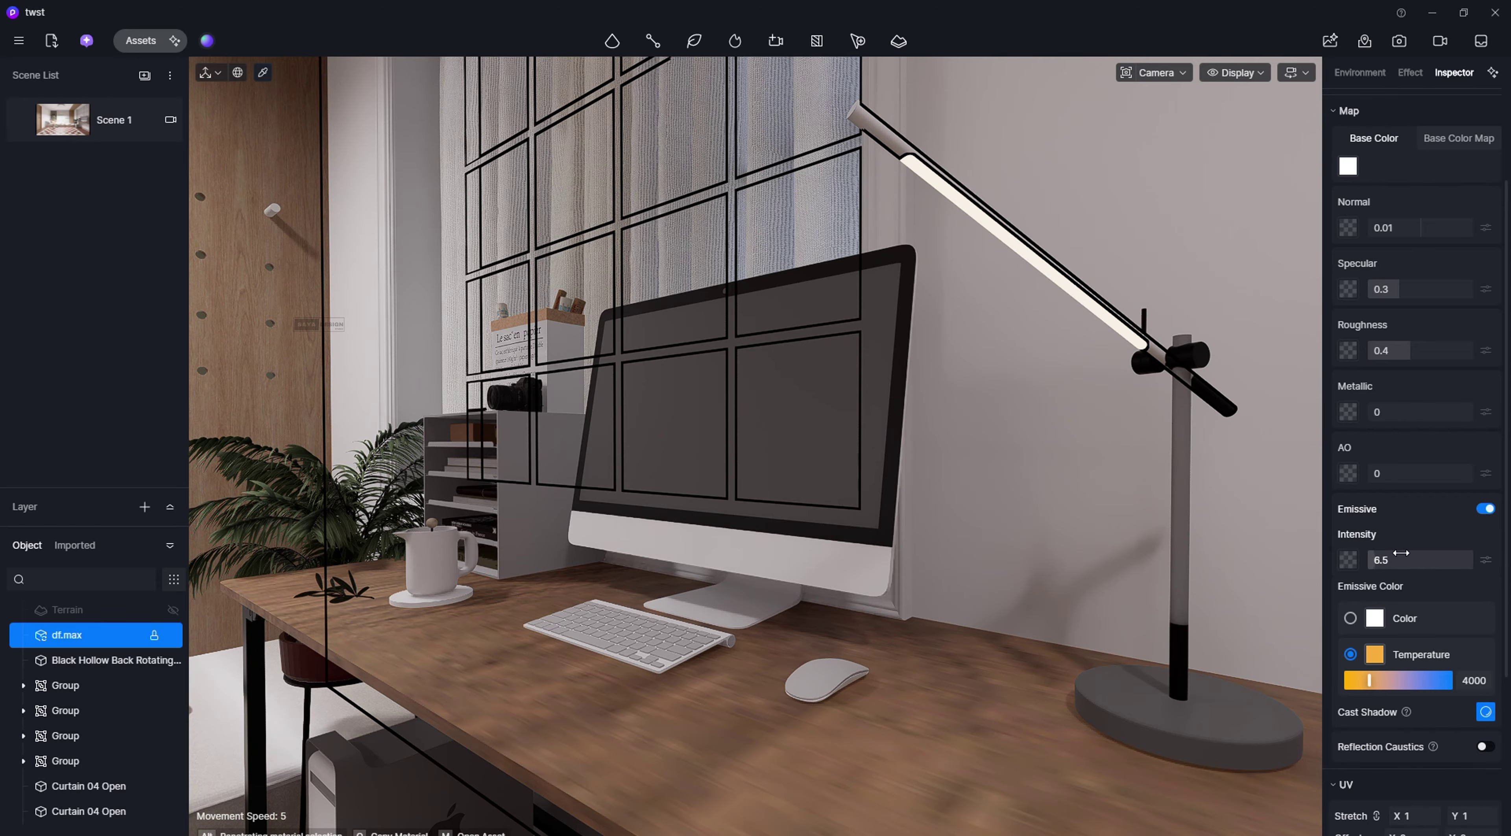
key(Escape)
Step: Pick the material of the desk lamp's arm and adjust its roughness
scroll(1010, 502, down, 10)
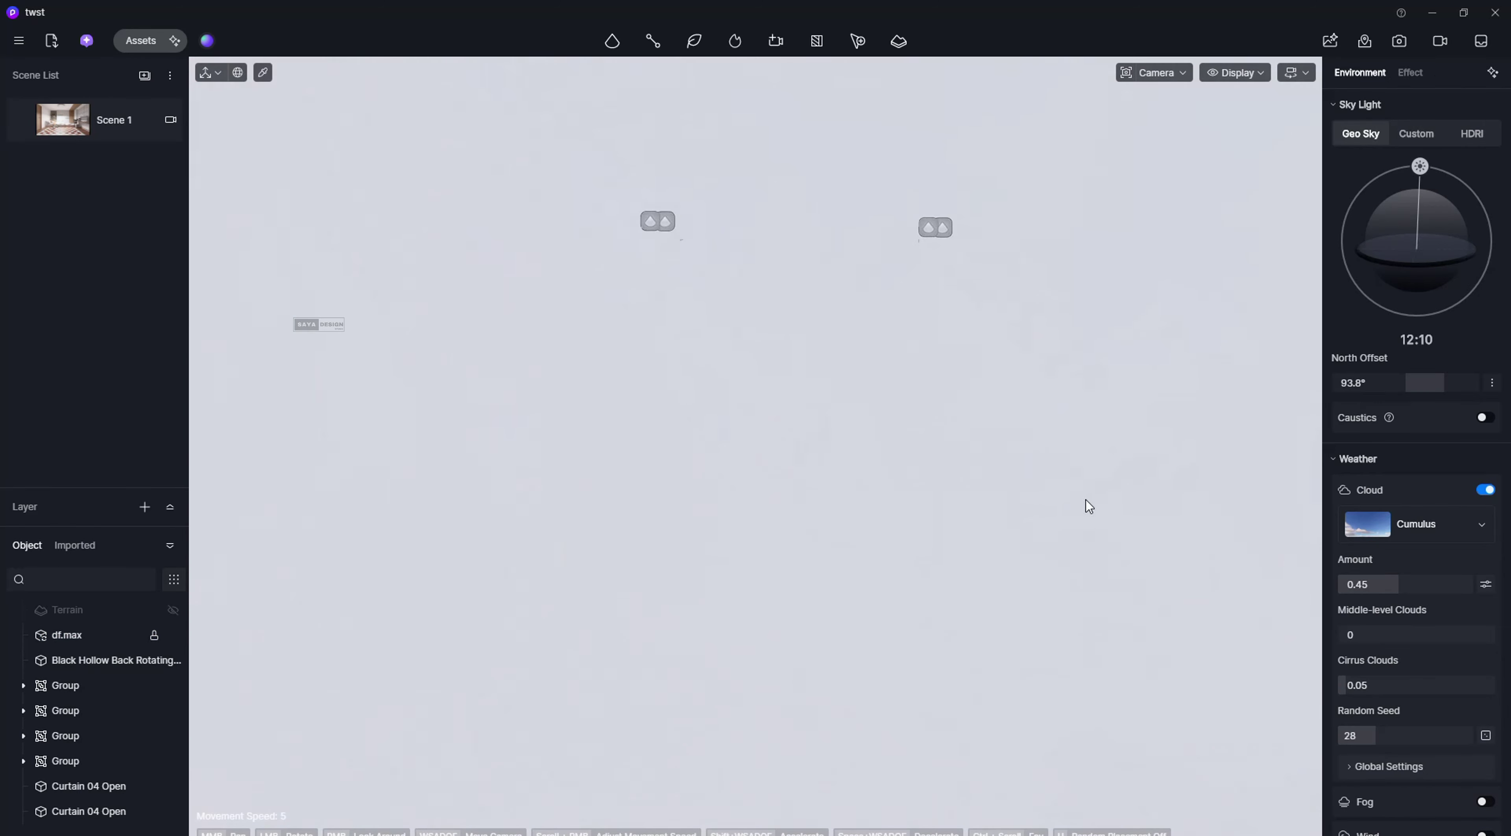
right_drag(1087, 499, 988, 497)
scroll(998, 496, down, 3)
scroll(998, 495, up, 8)
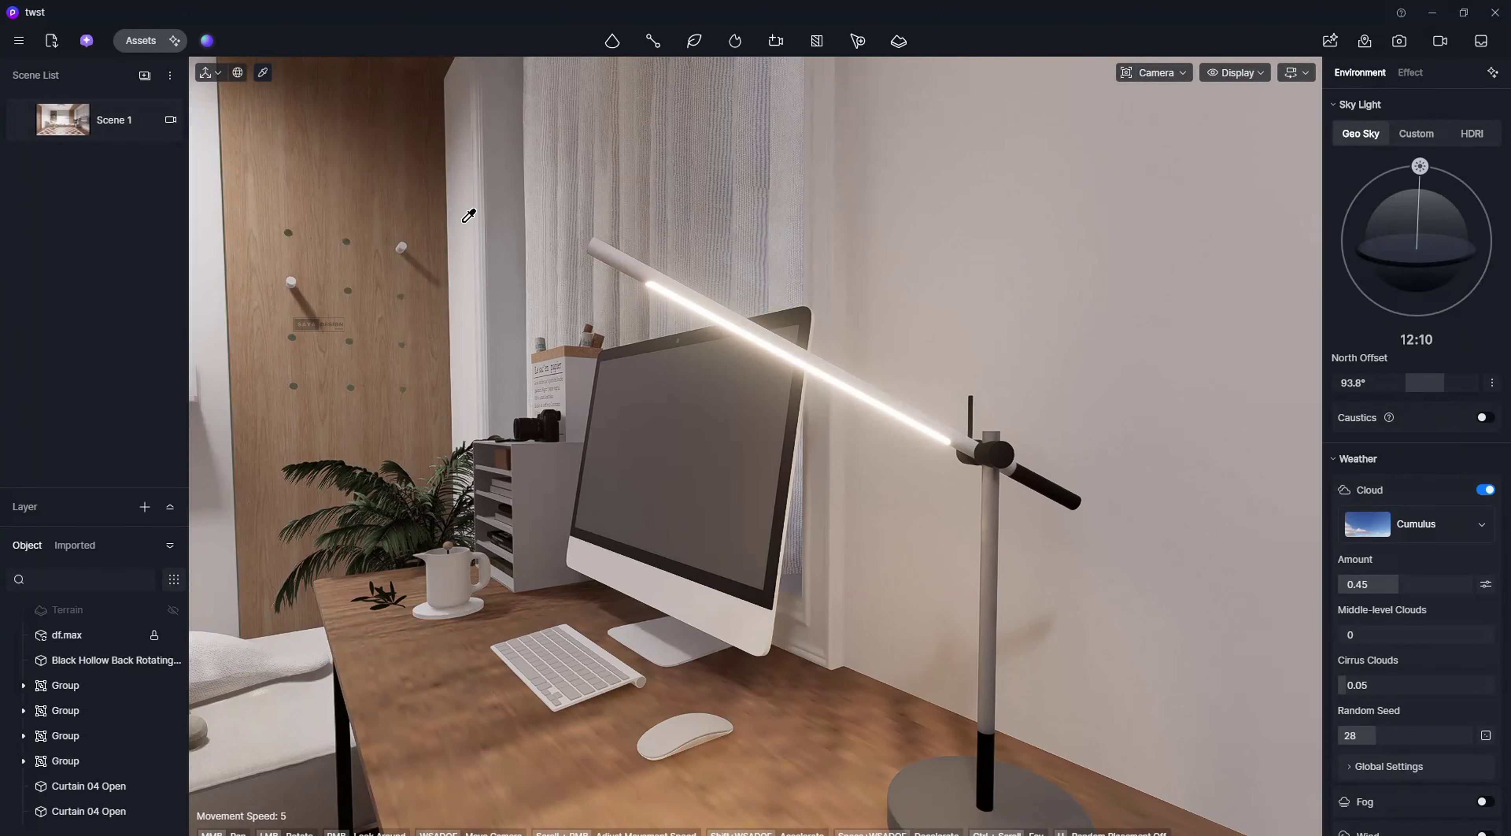
click(469, 216)
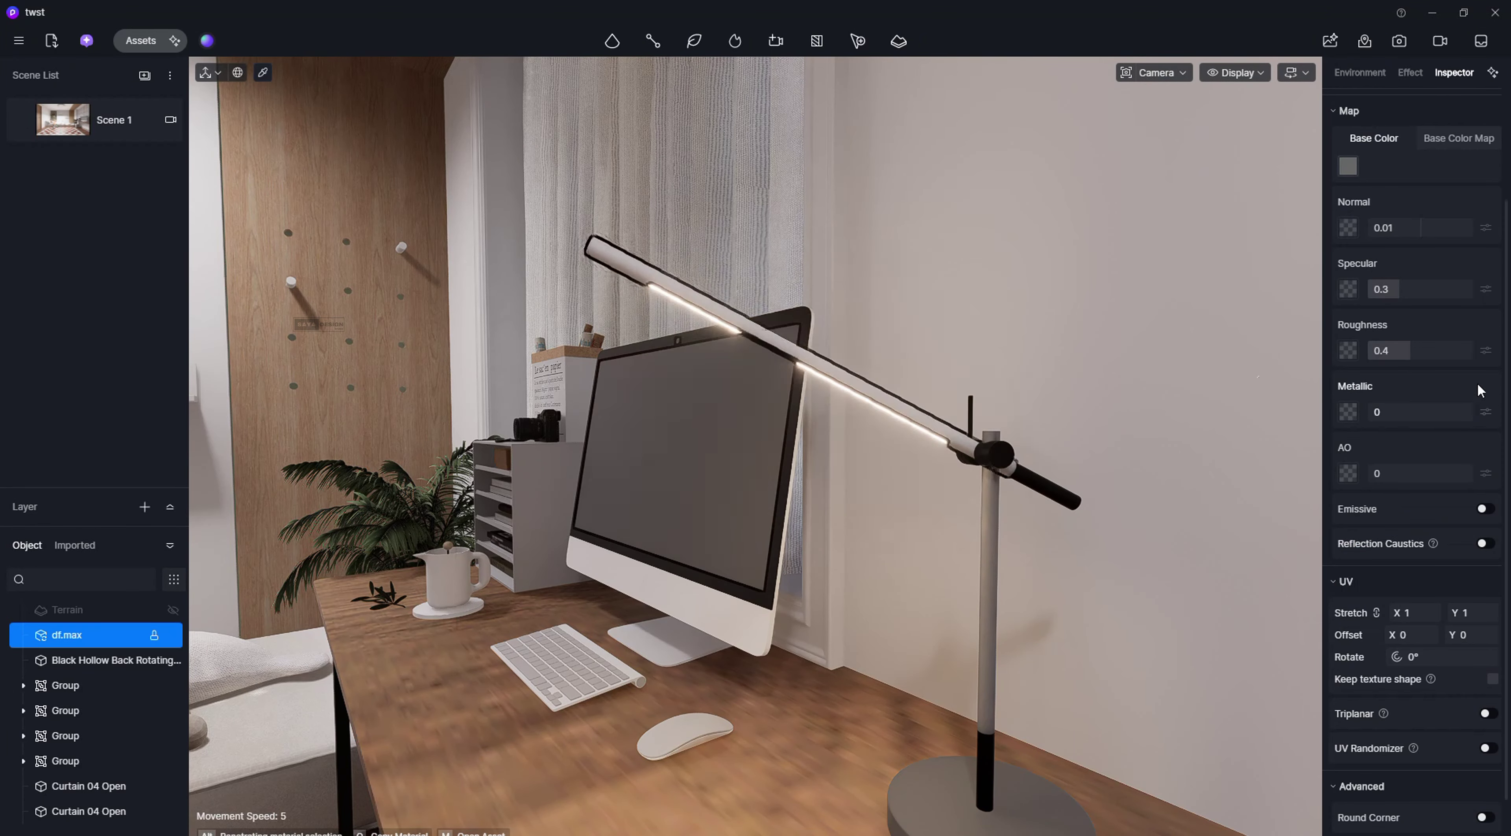
drag(1379, 350, 1411, 353)
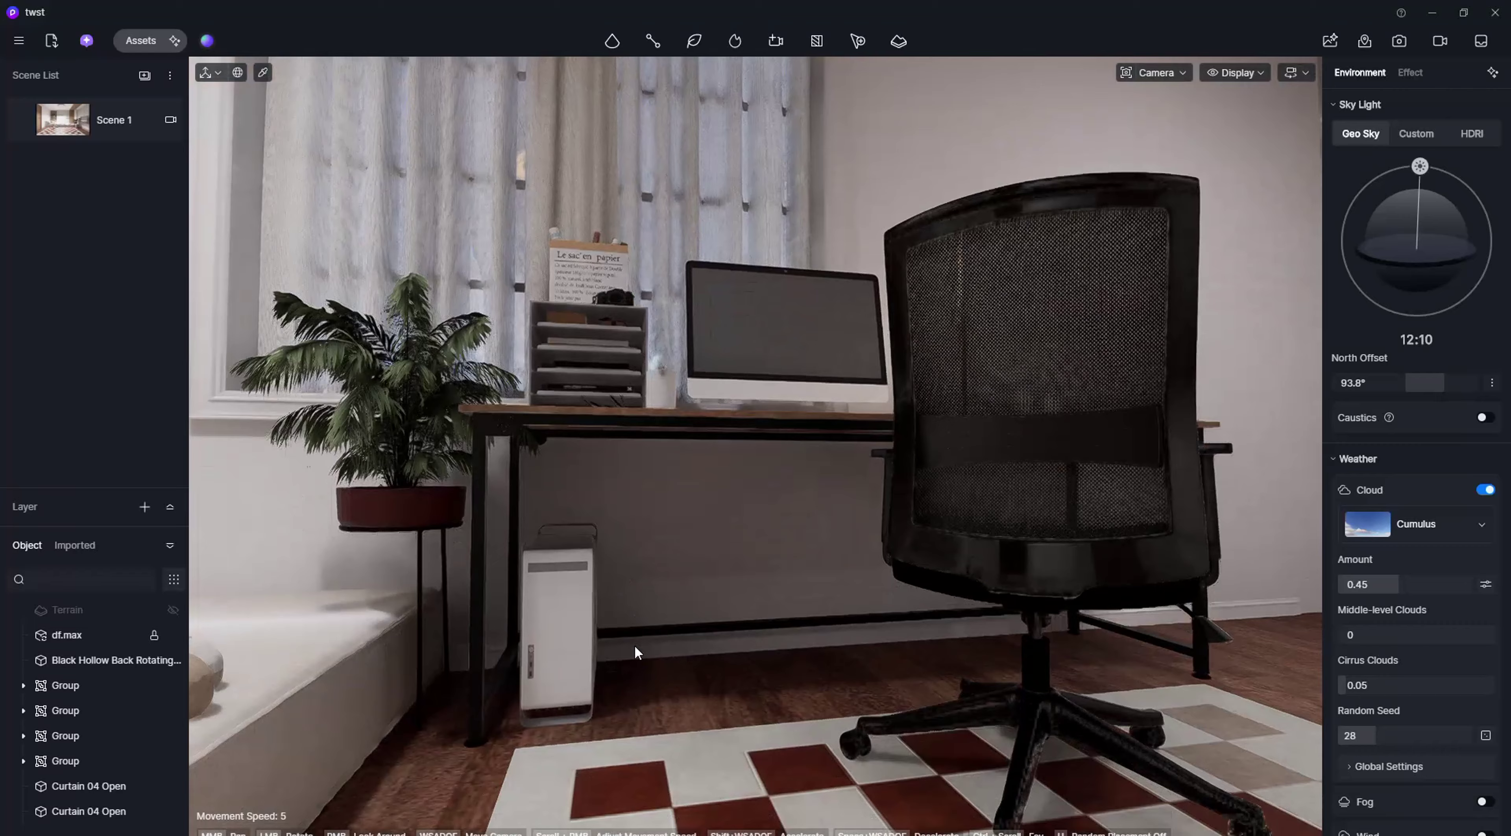
Step: Inspect the desk, computer tower and chair up close, and return to the saved Scene 1 view
scroll(635, 646, up, 5)
right_drag(635, 646, 620, 645)
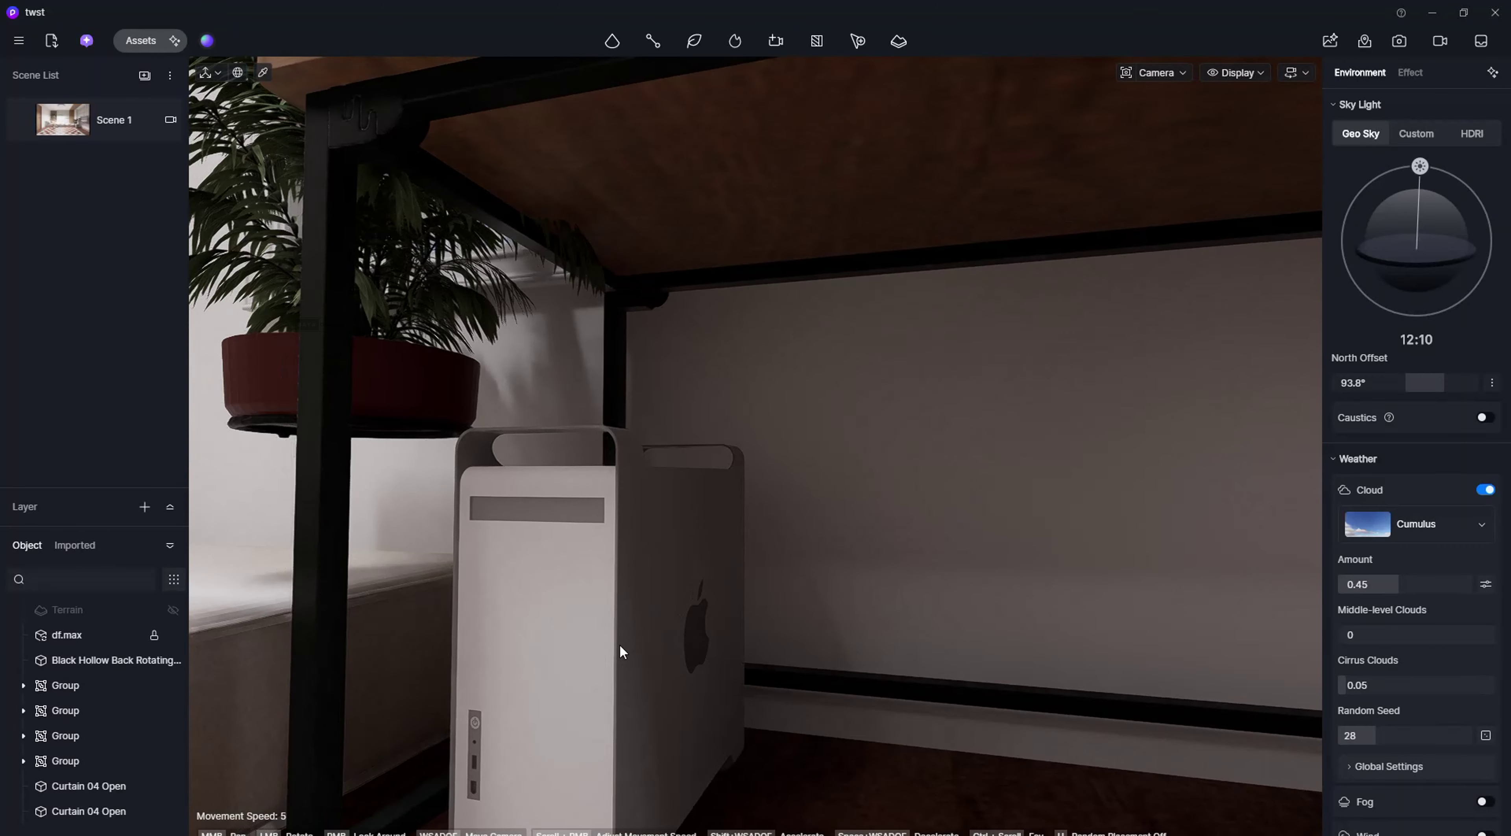
scroll(620, 645, down, 3)
scroll(620, 644, down, 5)
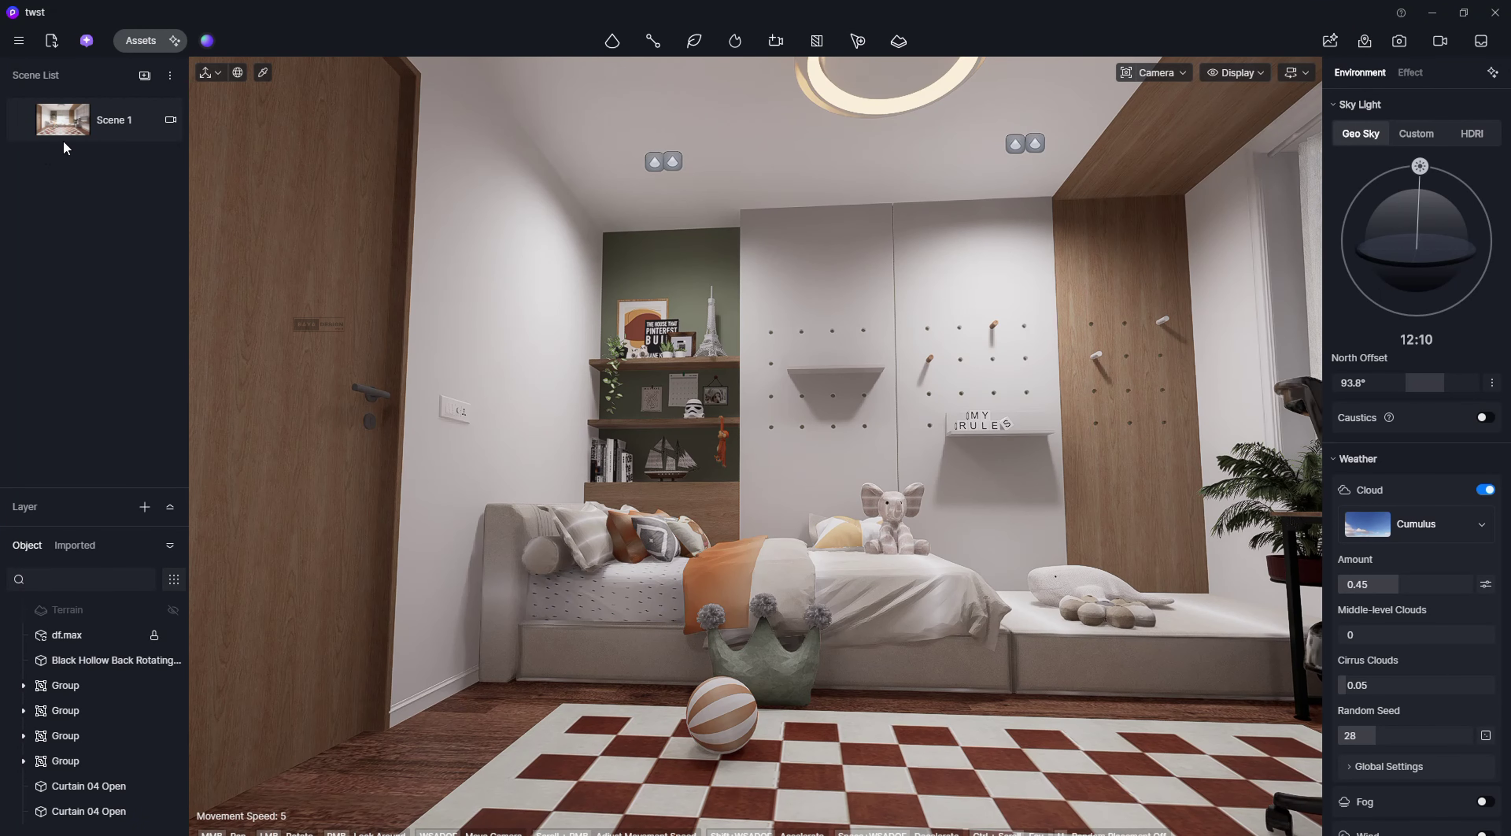
click(88, 129)
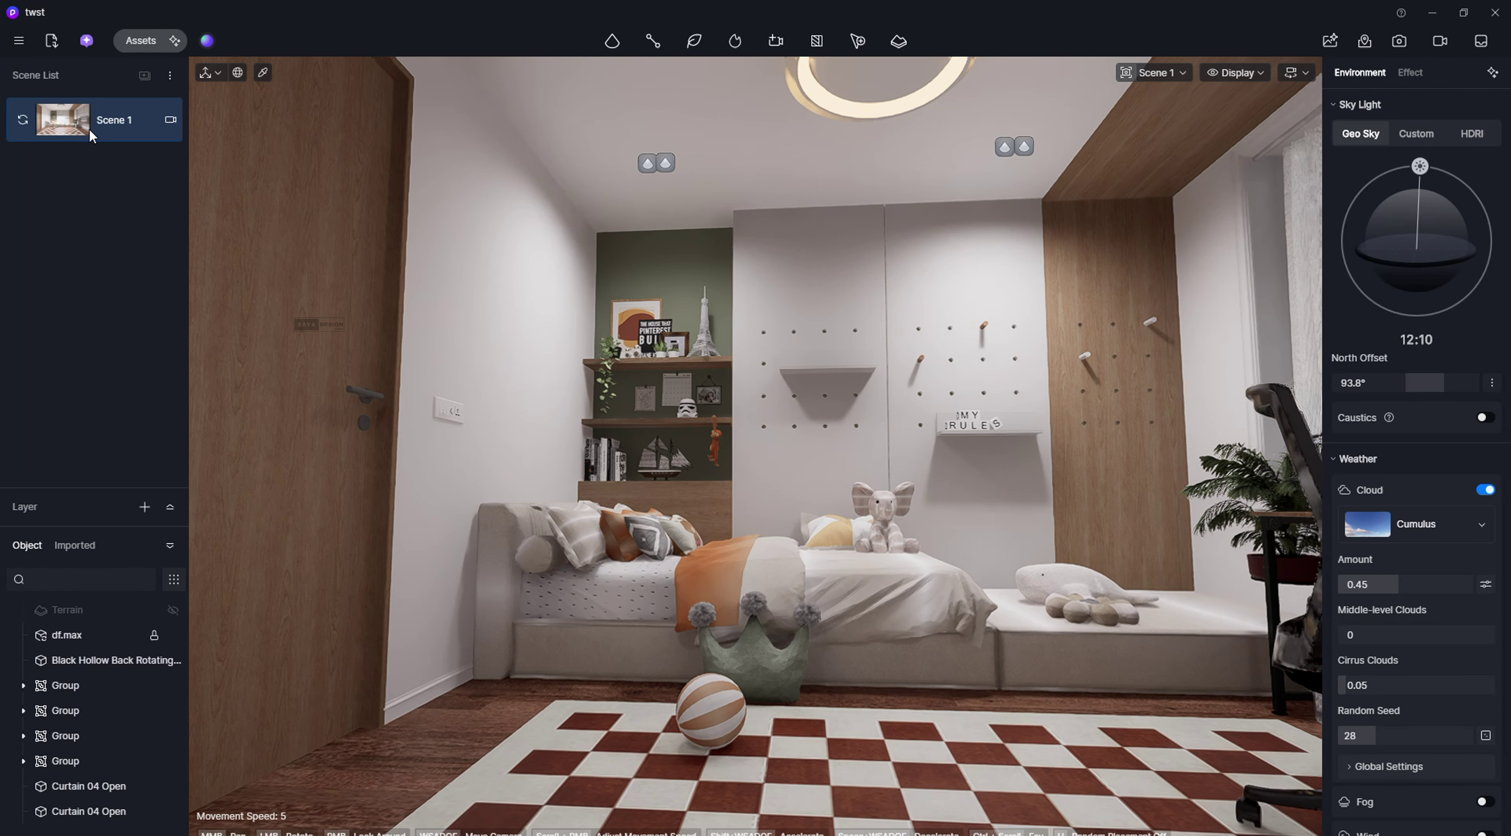
Step: Toggle automatic exposure in the camera settings of Scene 1 and check the room's brightness
click(877, 634)
click(1164, 71)
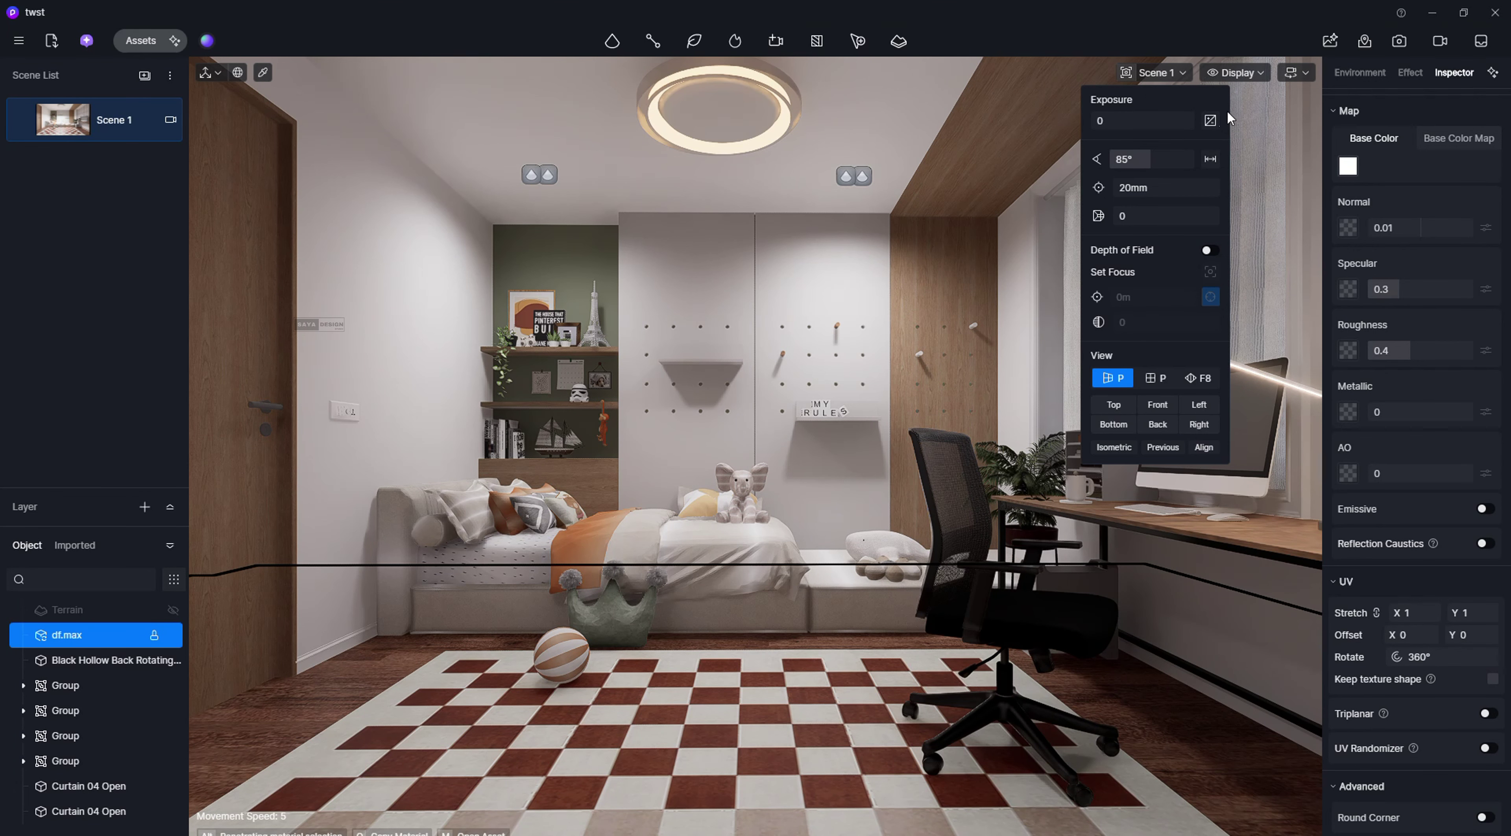
click(1214, 121)
key(a)
key(d)
click(904, 649)
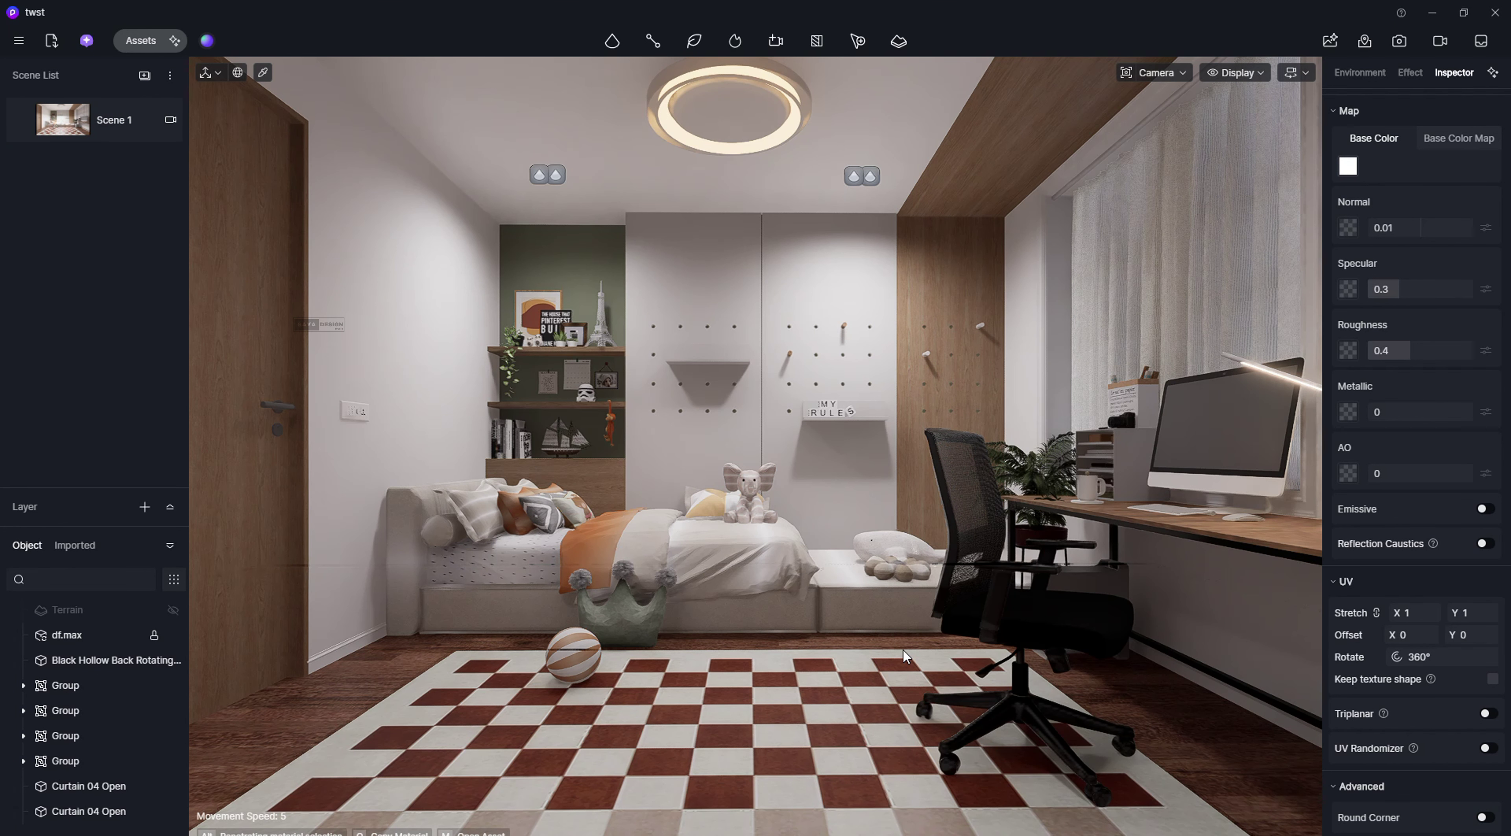
Step: Reduce the intensity of the spotlight group nearest the shelves to 25 lm
key(w)
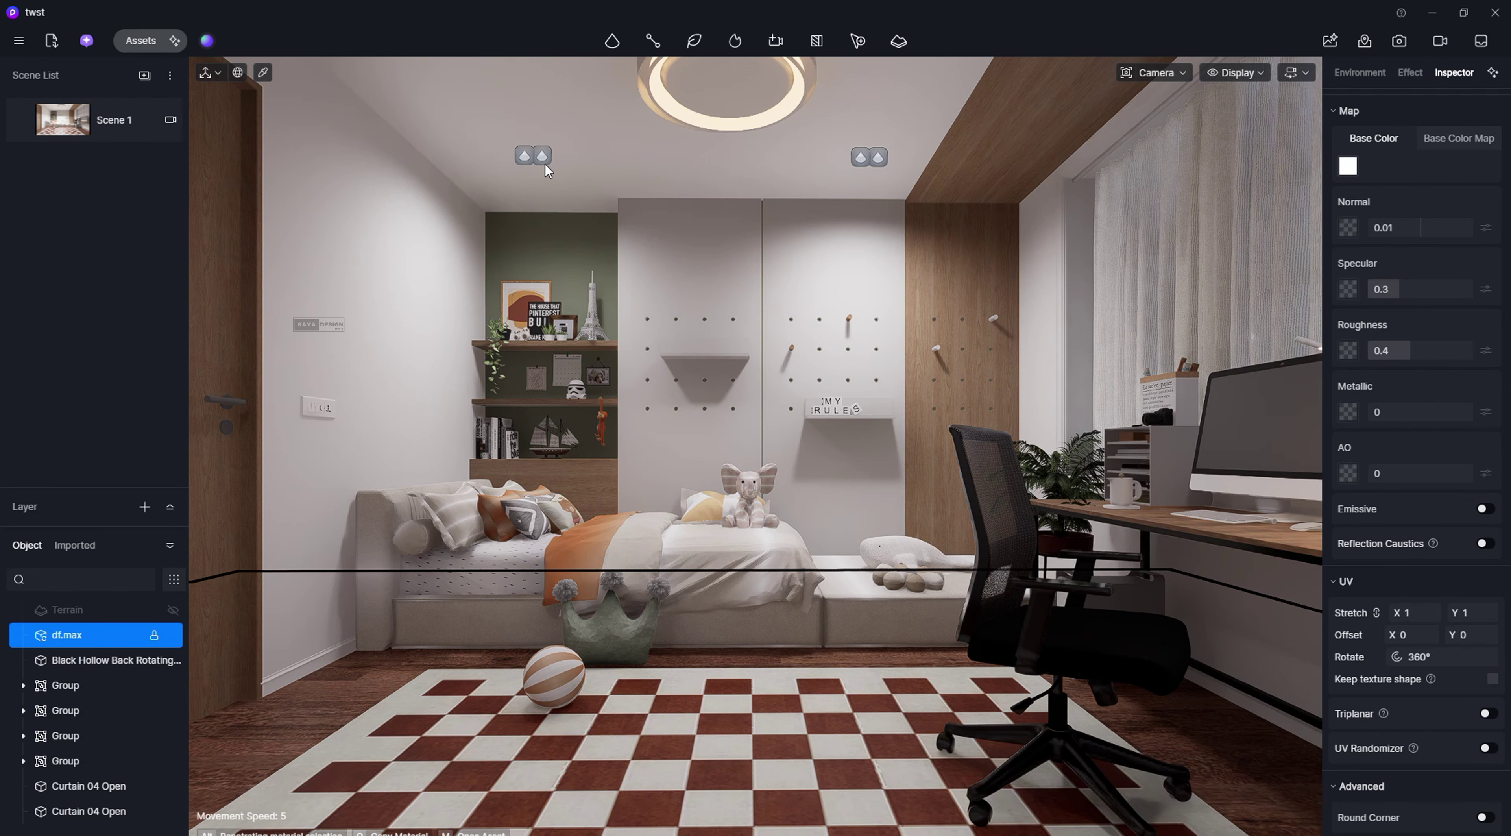
click(543, 158)
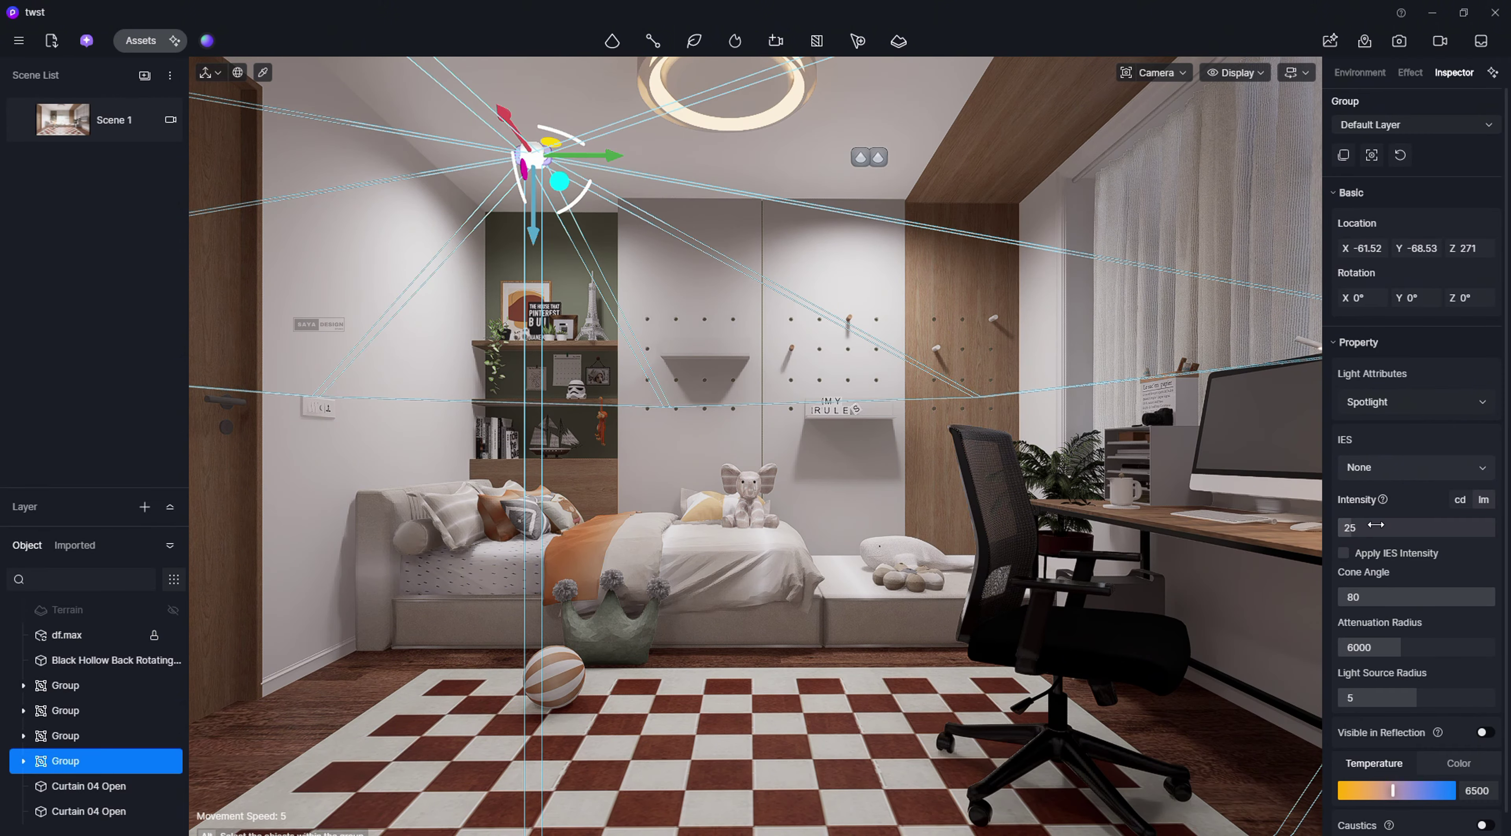
Step: Clear the spotlight selection and set the camera's field of view to 50°
key(Escape)
click(727, 768)
key(Escape)
key(w)
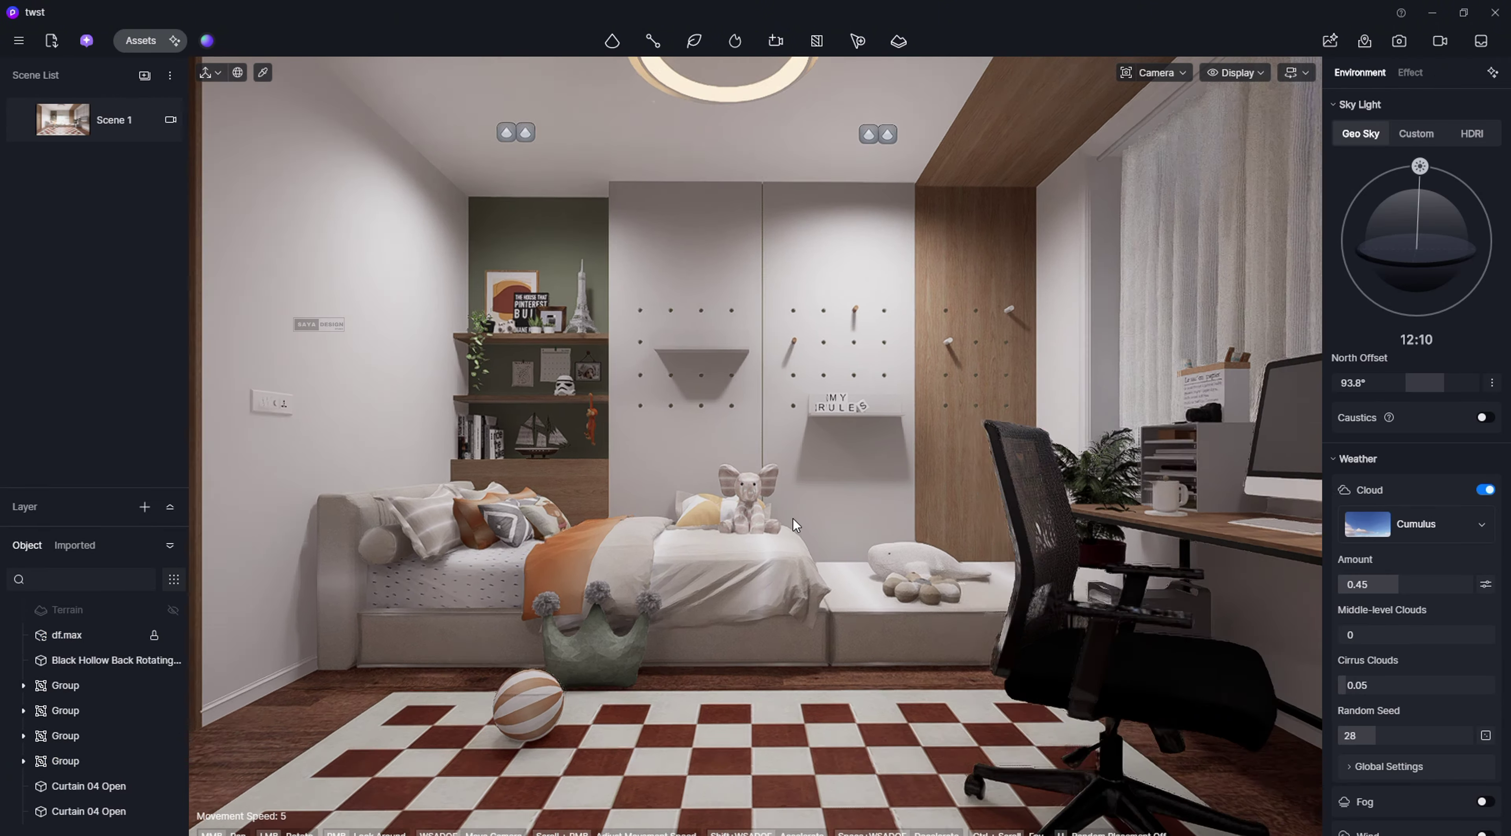
key(a)
drag(826, 520, 1040, 498)
scroll(1048, 509, down, 3)
middle_drag(1040, 498, 1041, 564)
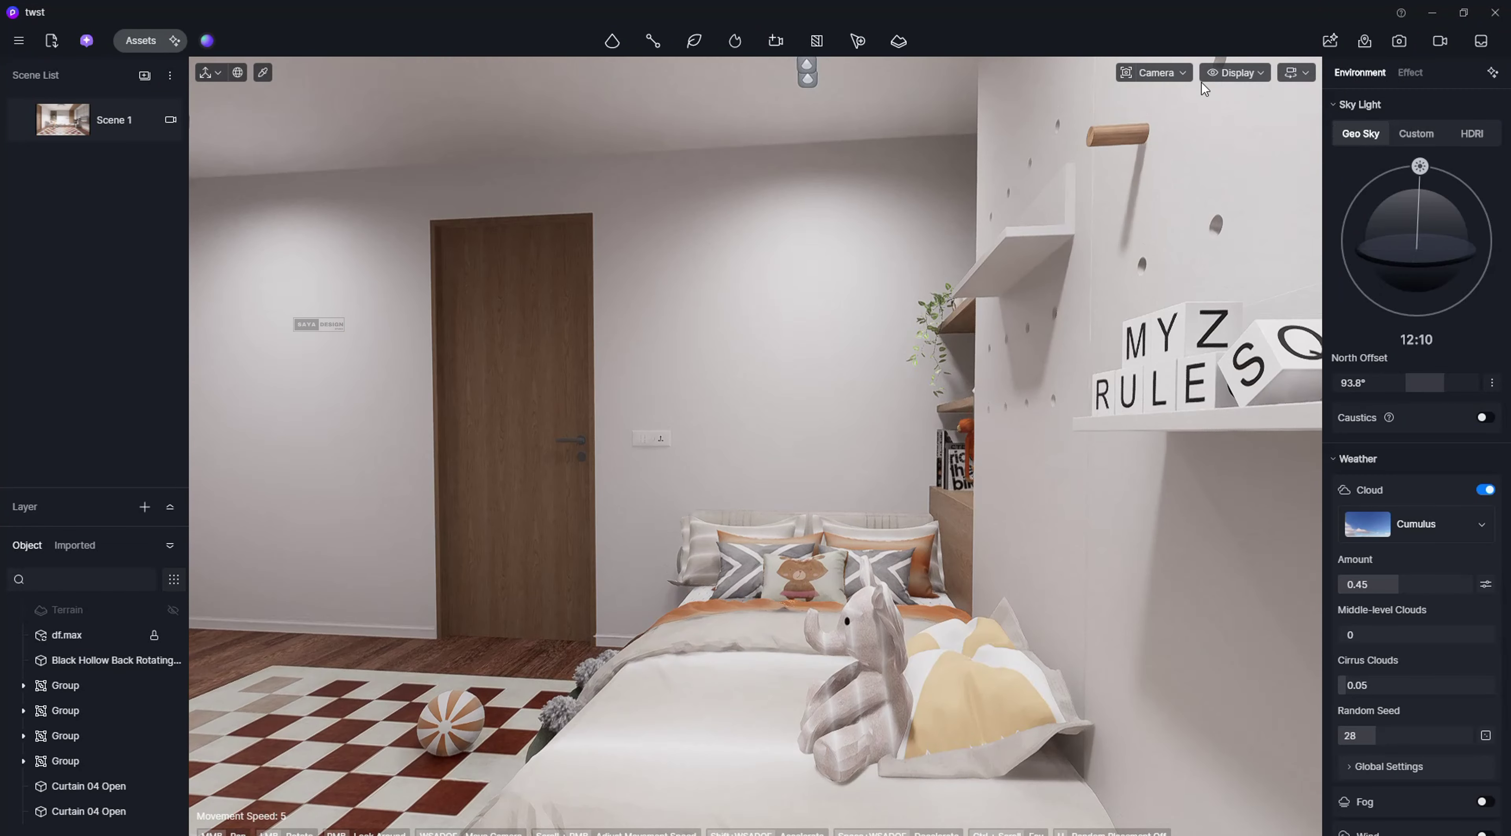
click(1160, 75)
text(50)
key(Return)
Step: Frame the bed, shelves and door from behind the desk chair and save the view as Scene 2
scroll(778, 599, down, 4)
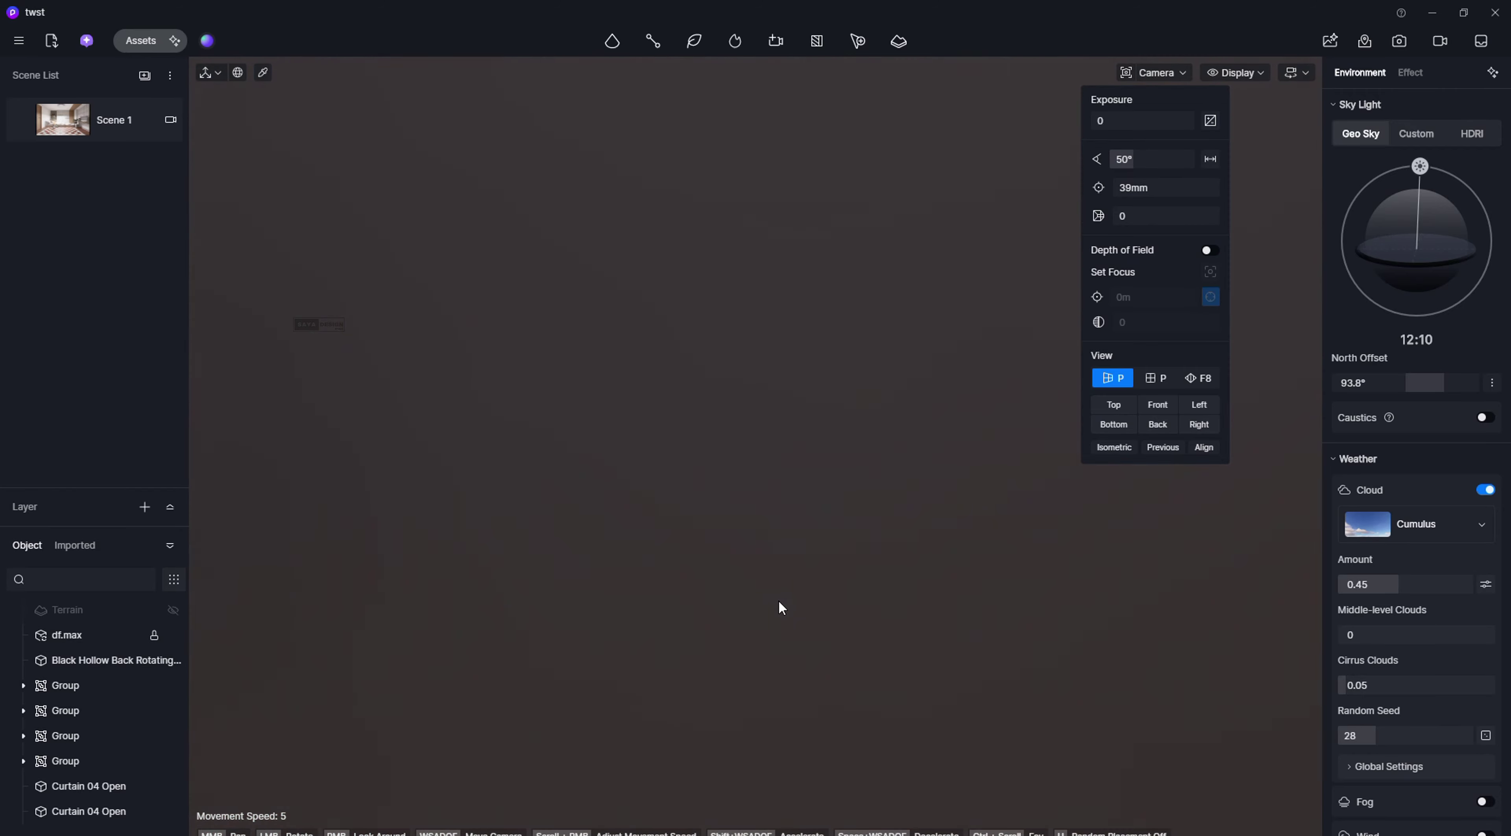
drag(778, 600, 951, 542)
scroll(951, 542, down, 4)
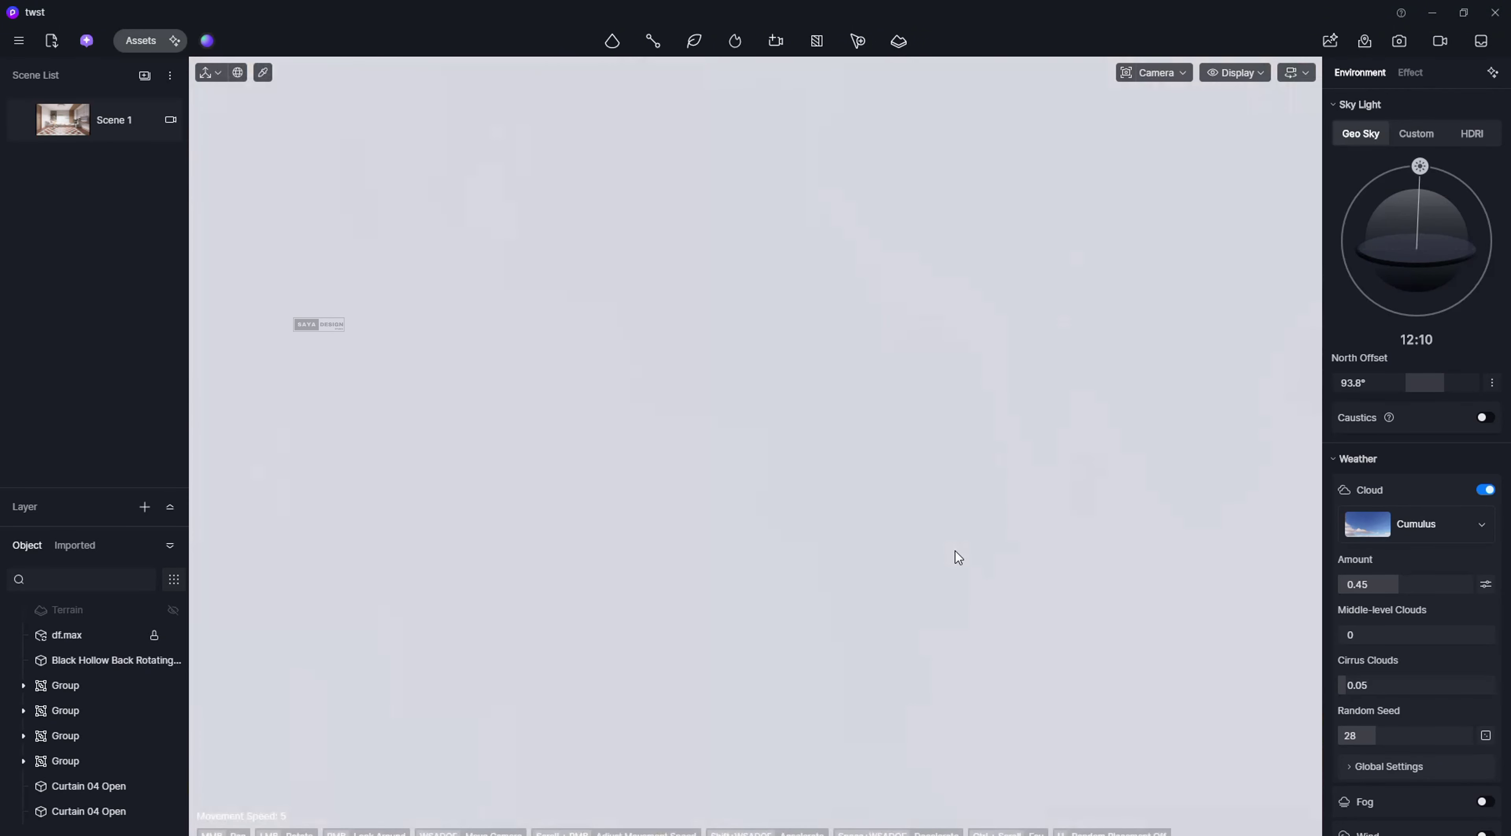
scroll(955, 551, up, 2)
mouse_move(946, 558)
middle_down()
mouse_move(863, 717)
mouse_move(907, 587)
mouse_move(991, 463)
mouse_move(946, 559)
middle_up()
right_drag(946, 559, 948, 567)
drag(948, 567, 921, 552)
middle_drag(921, 552, 937, 565)
key(e)
key(q)
key(q)
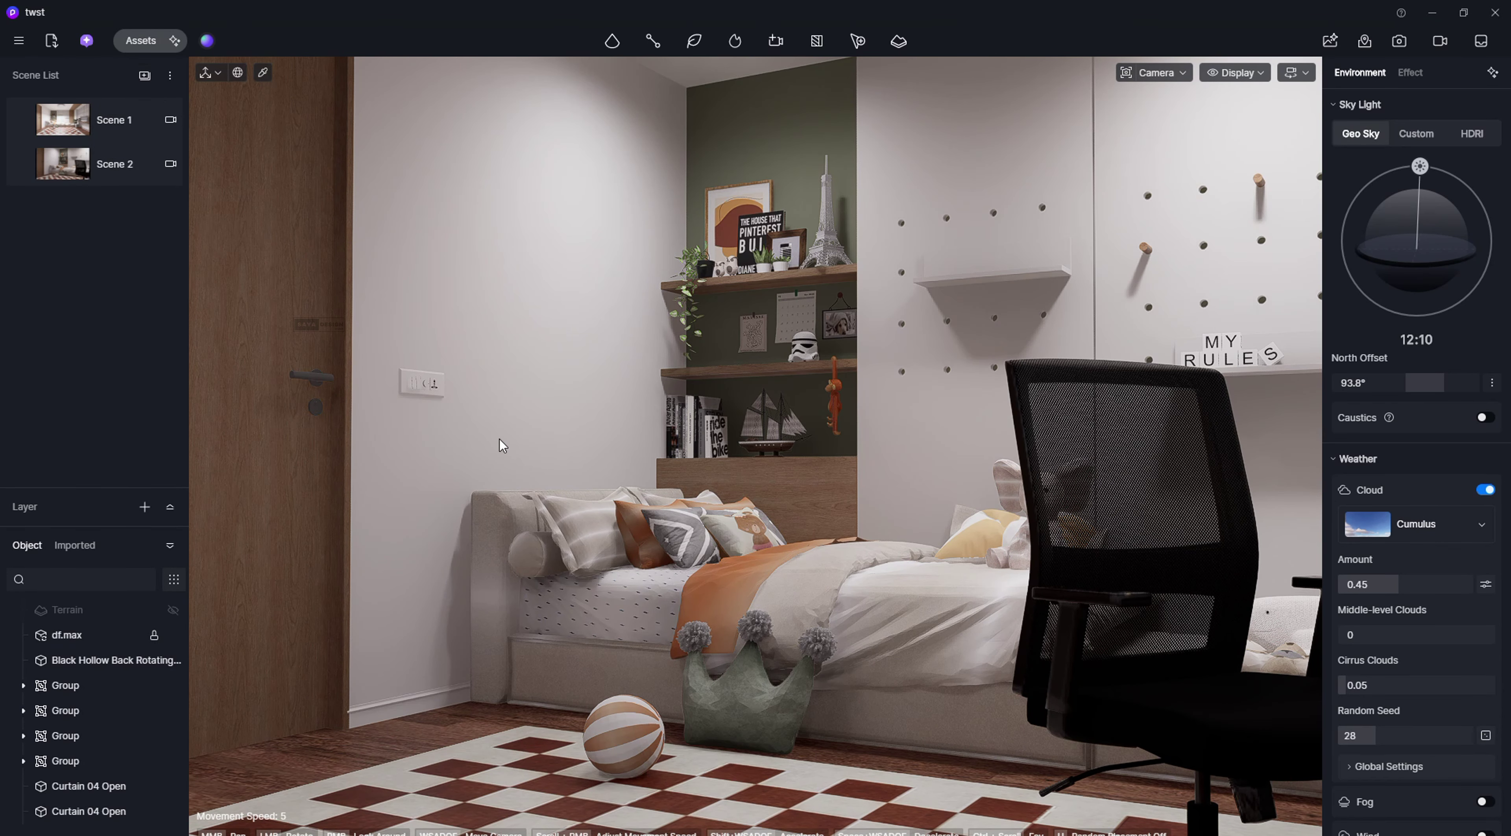
Step: Apply the Aluminum Alloy library material to the door handle and lock
click(141, 40)
drag(361, 21, 549, 631)
drag(333, 373, 329, 376)
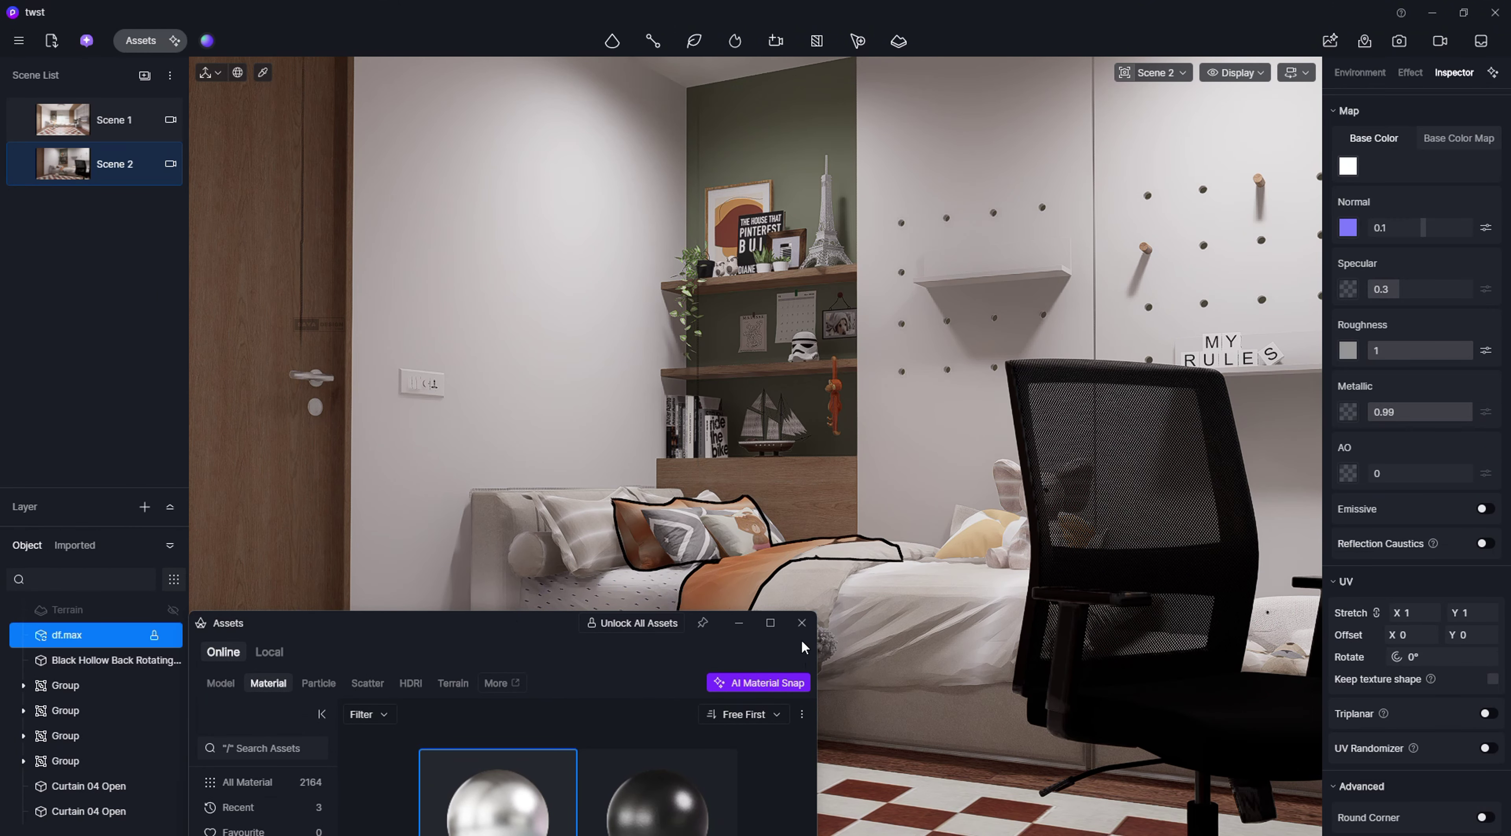
click(801, 623)
key(Escape)
Step: Apply the Black Iron library material to the Eiffel Tower figurine on the upper shelf
key(d)
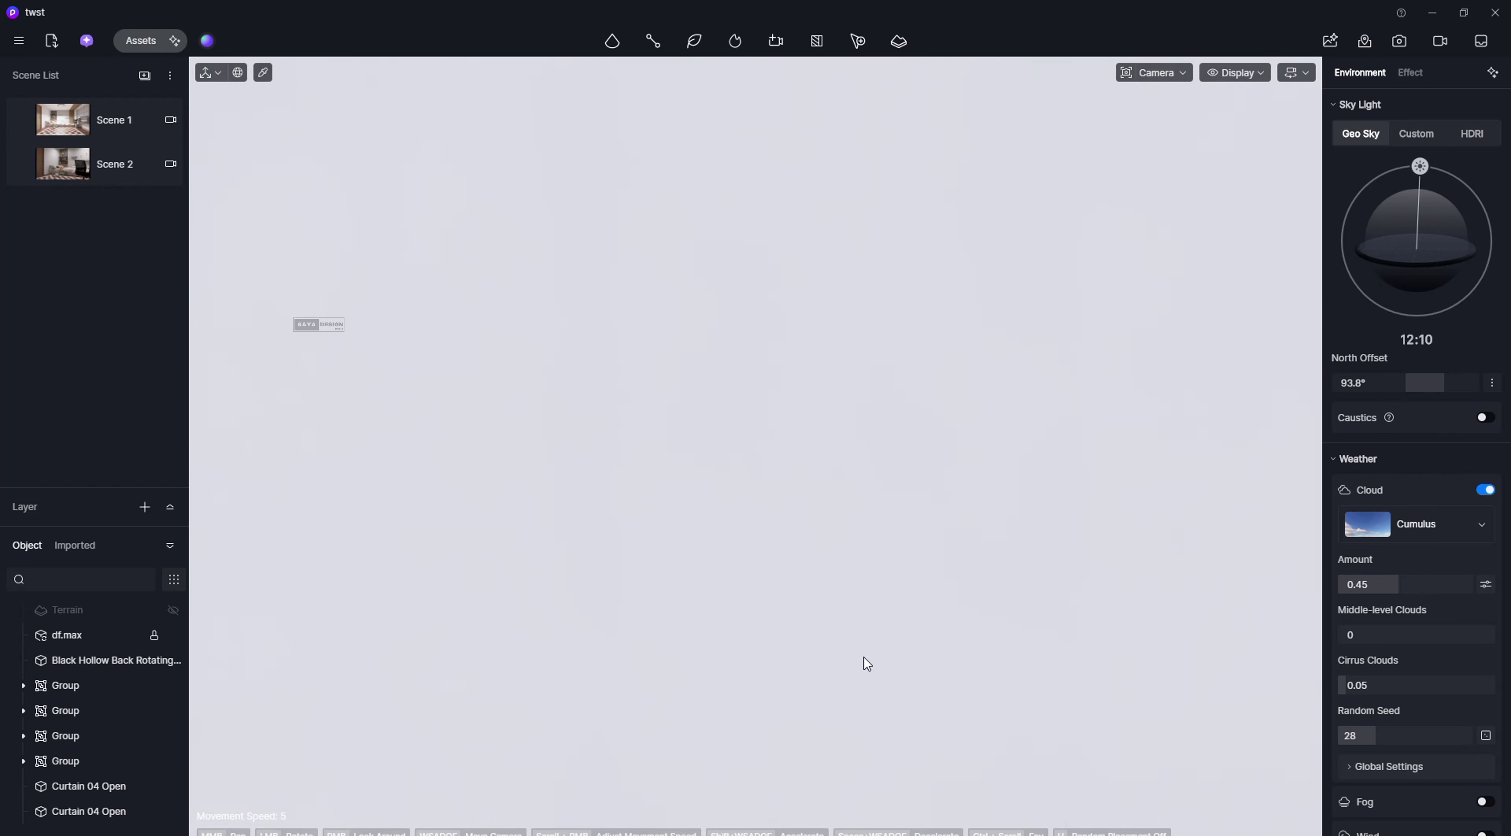
key(a)
key(d)
key(e)
key(a)
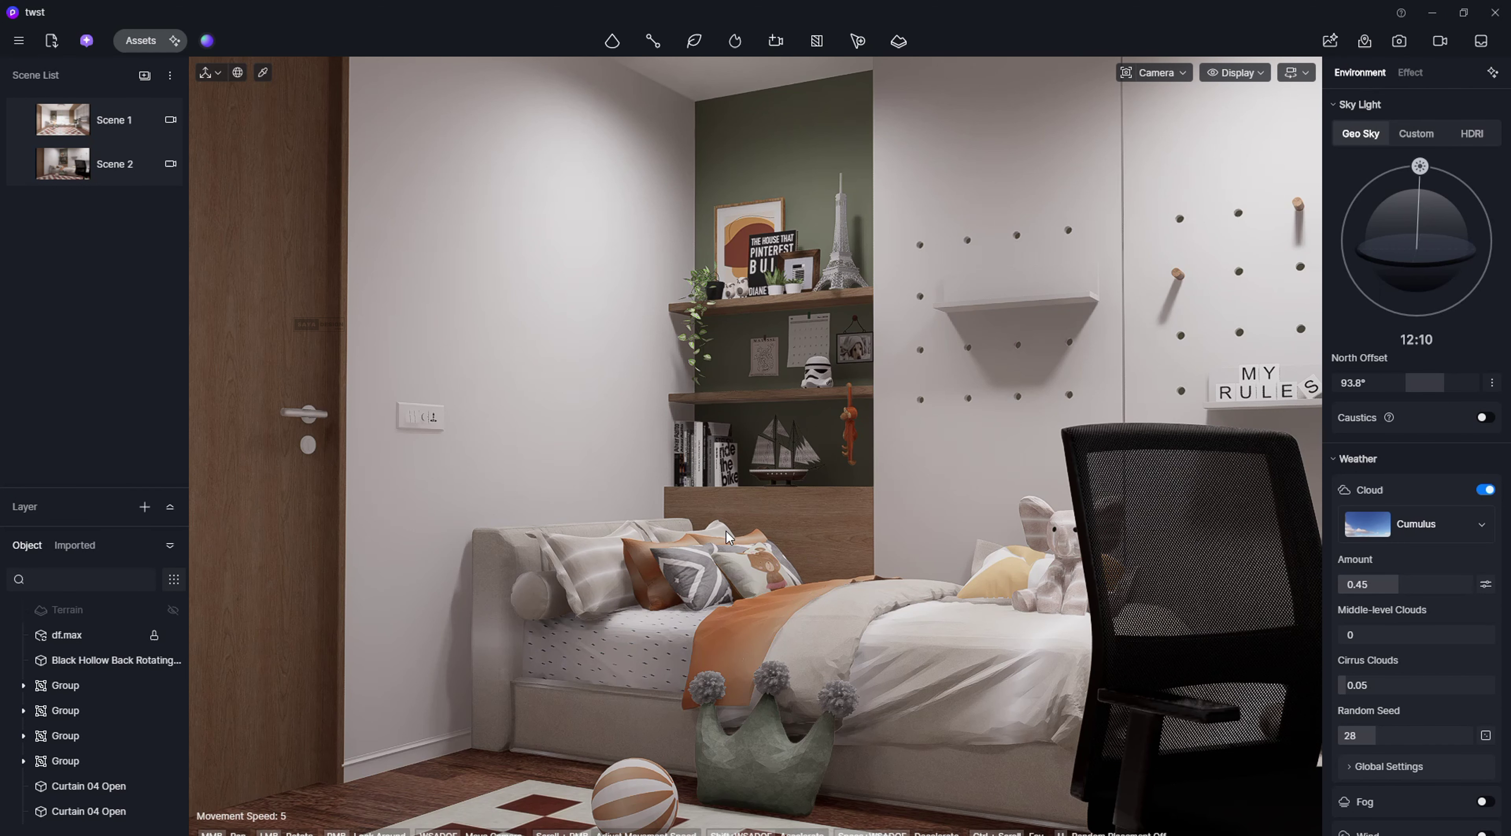
click(142, 41)
drag(364, 634, 334, 525)
drag(657, 736, 845, 252)
click(771, 515)
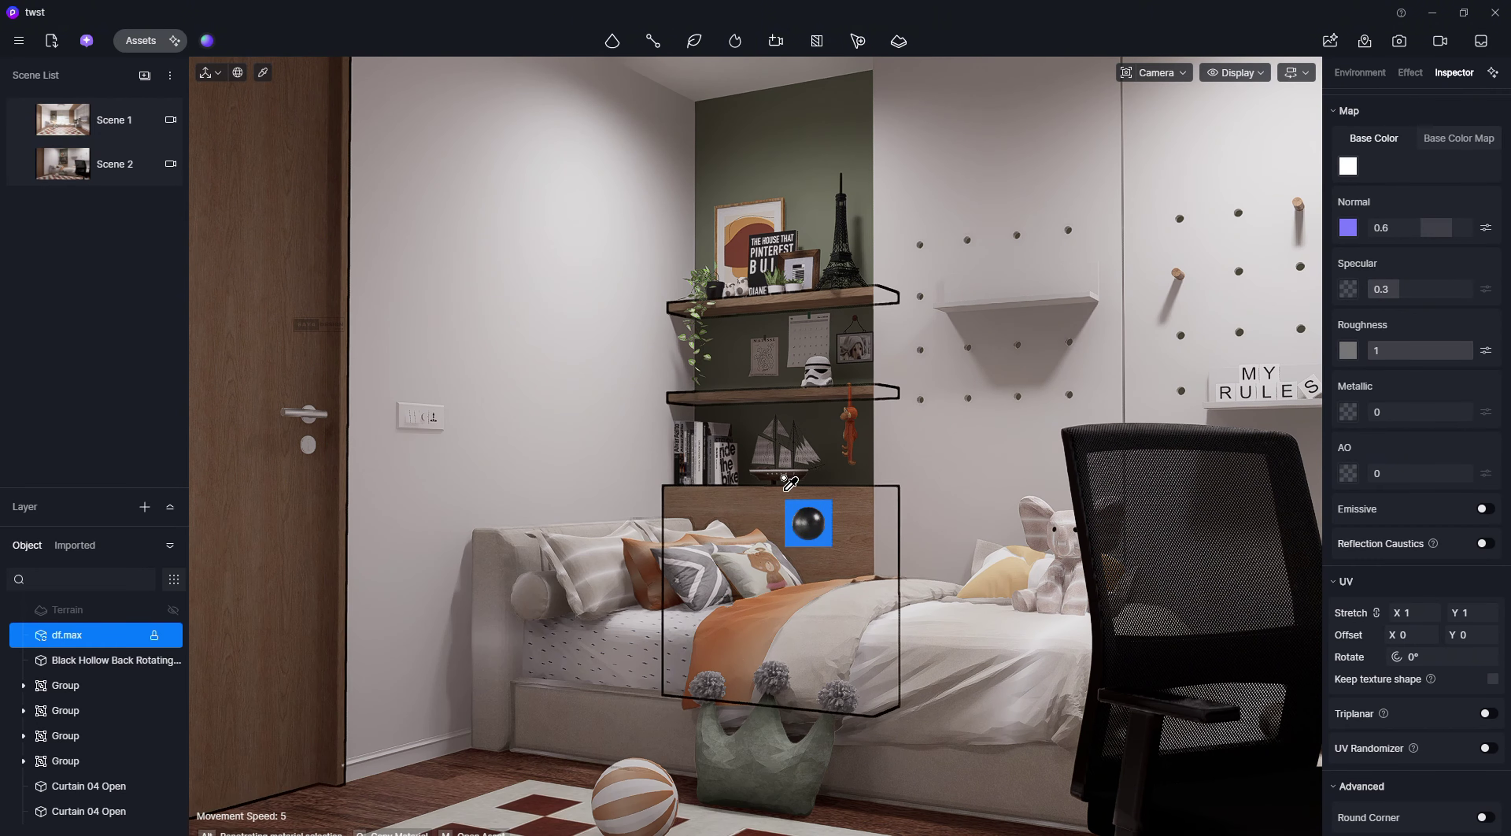
key(Escape)
Step: Try a strip light under the upper shelf, above the calendar and pictures
scroll(809, 523, up, 4)
scroll(865, 408, up, 3)
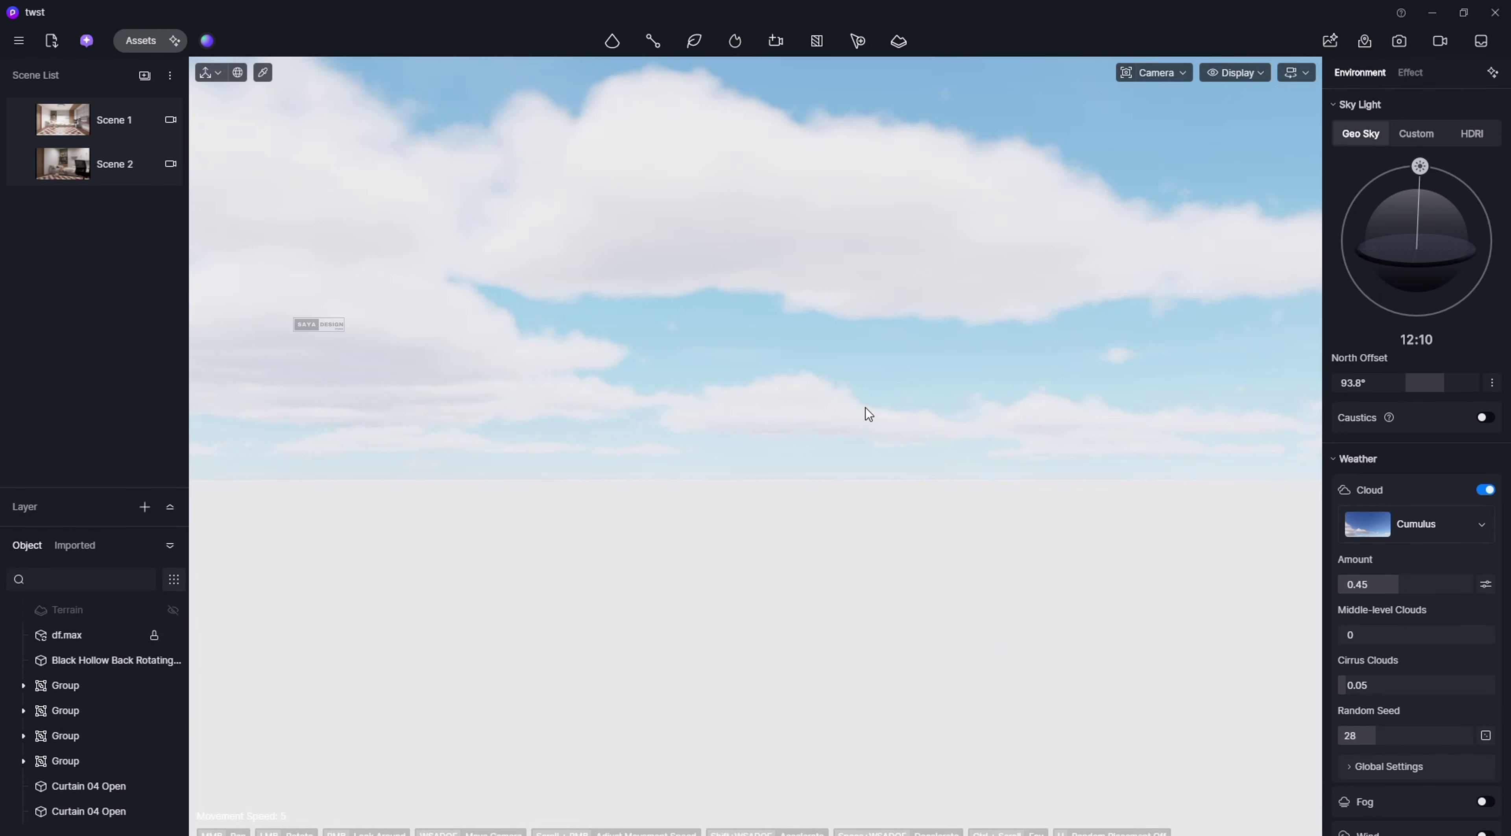
scroll(864, 415, down, 4)
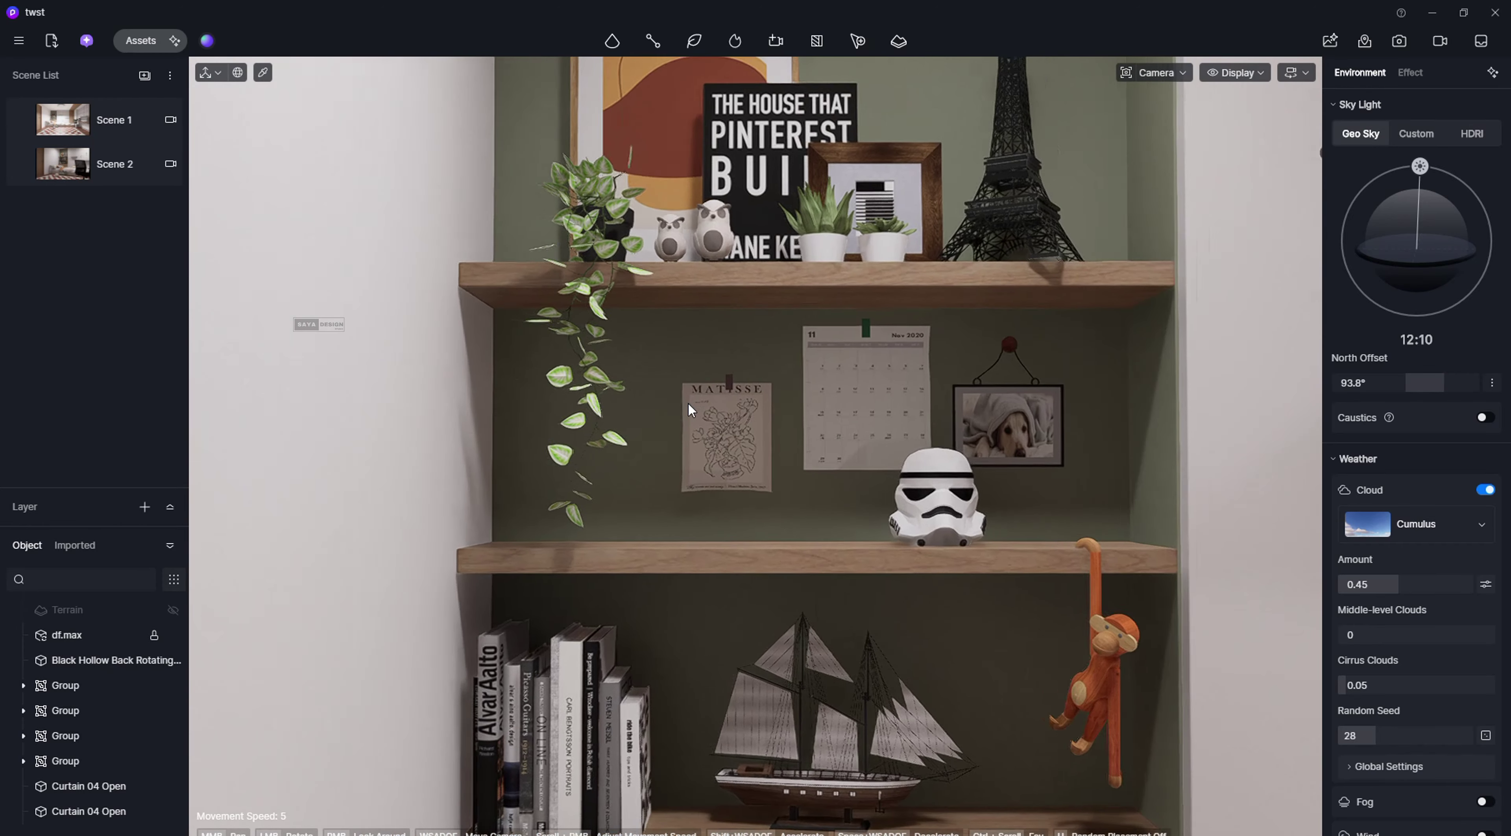
scroll(689, 405, up, 3)
middle_drag(733, 413, 745, 415)
scroll(746, 417, down, 2)
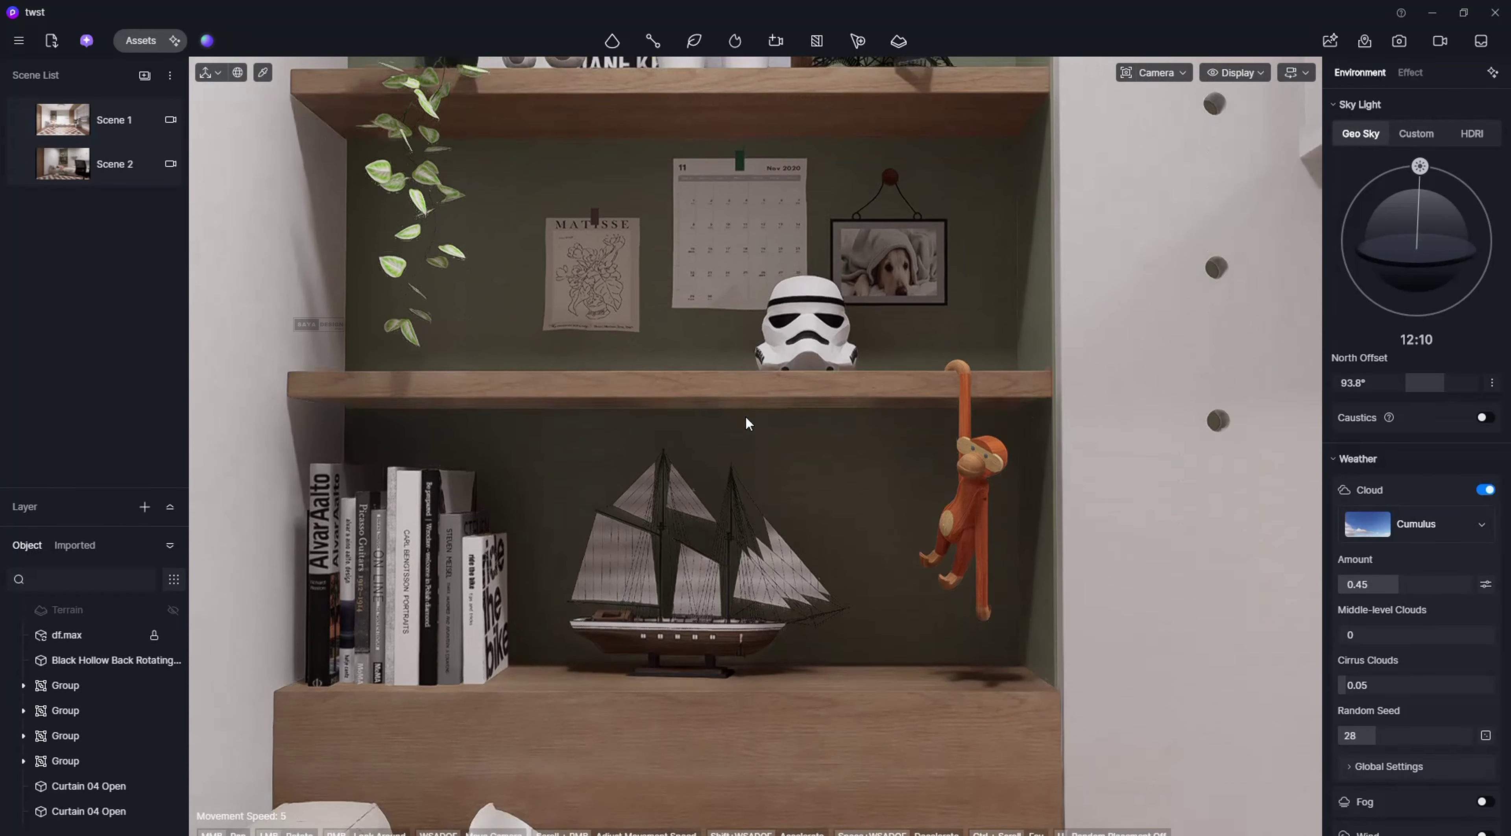
middle_drag(620, 116, 621, 117)
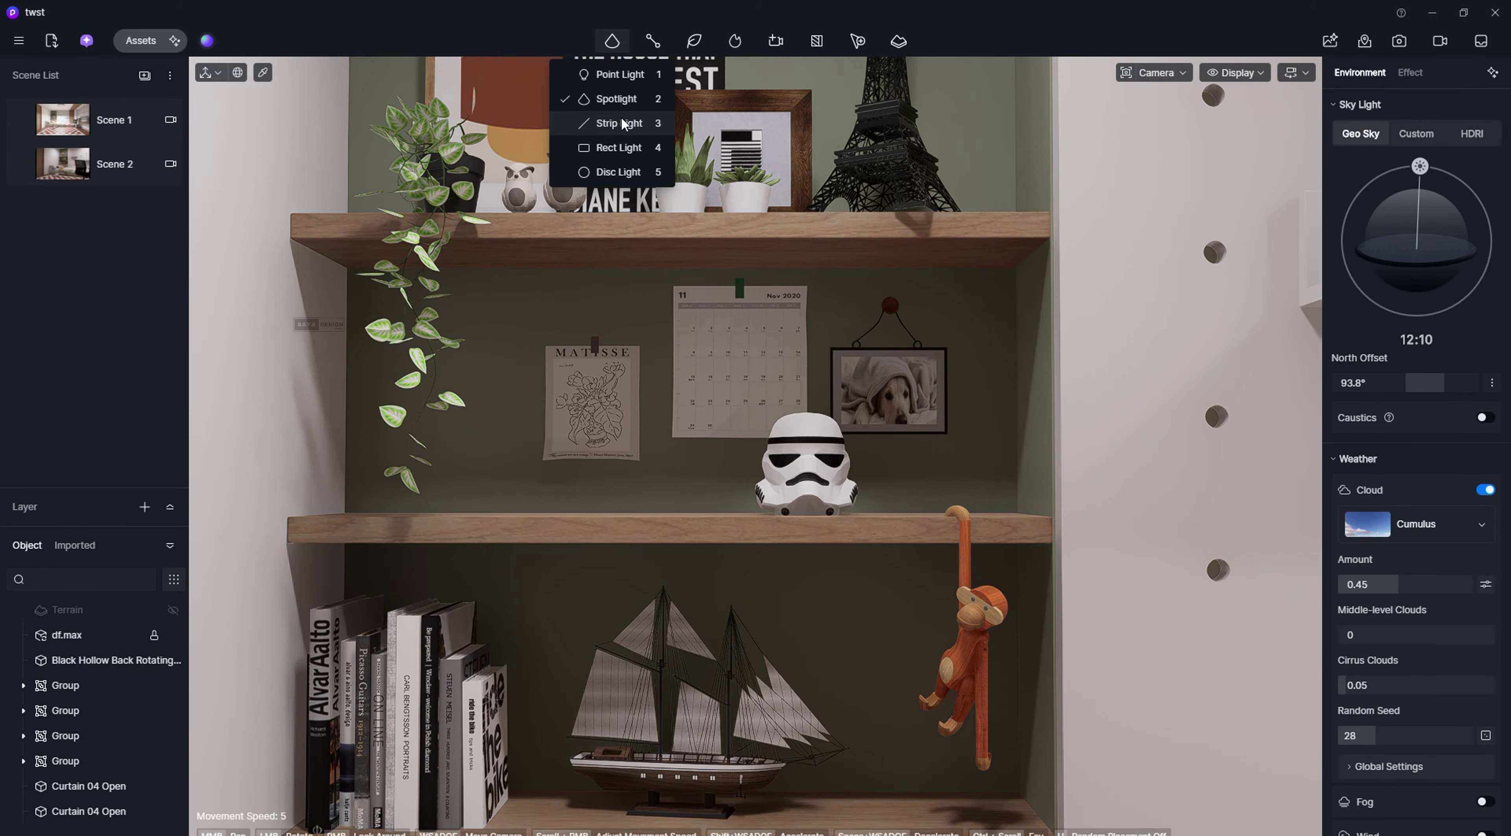
click(621, 117)
click(688, 268)
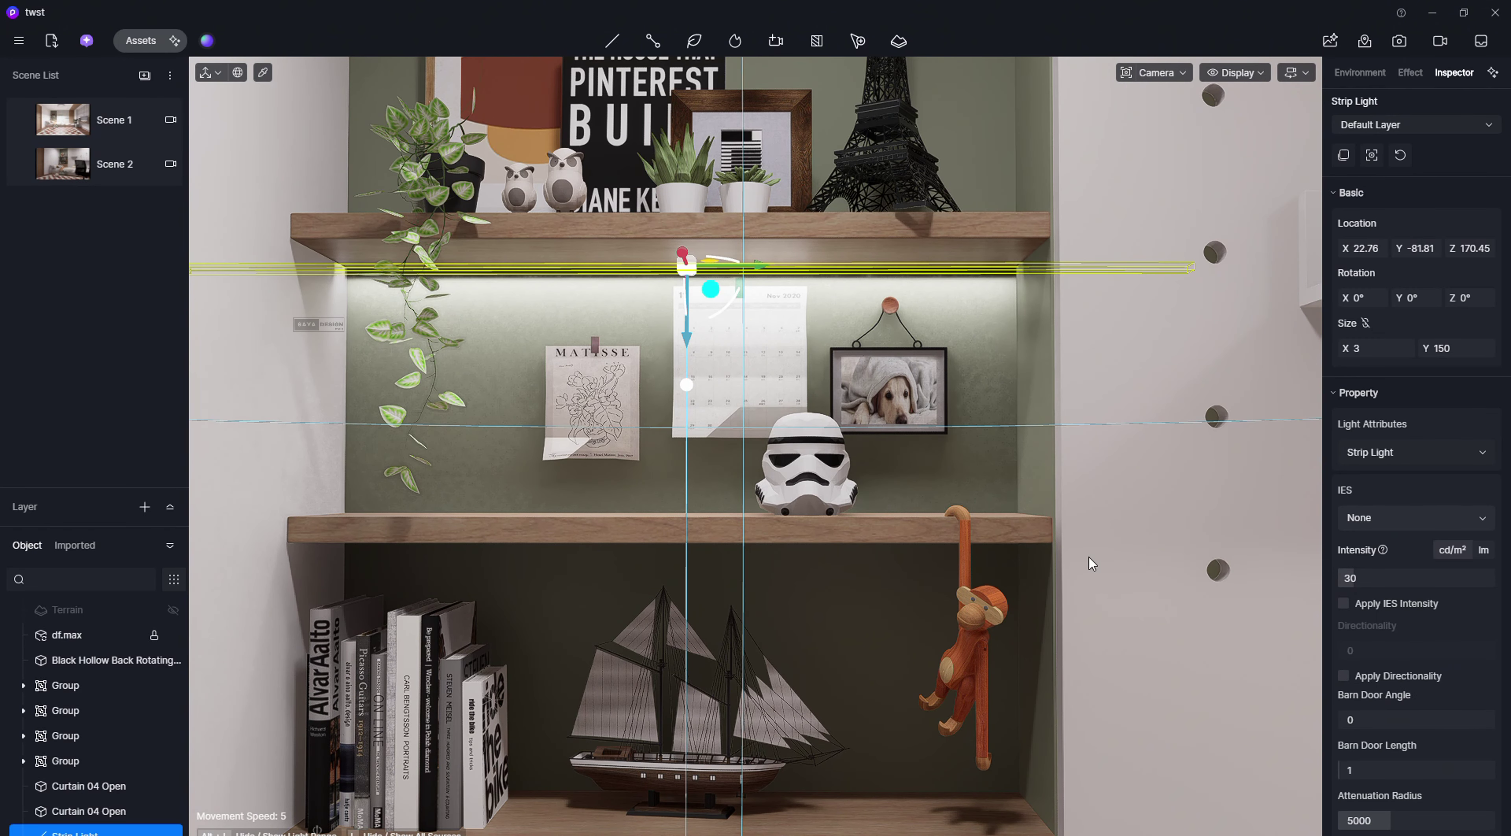
Step: Check the strip light's effect on the shelf niche from several angles and delete the light
scroll(816, 527, down, 6)
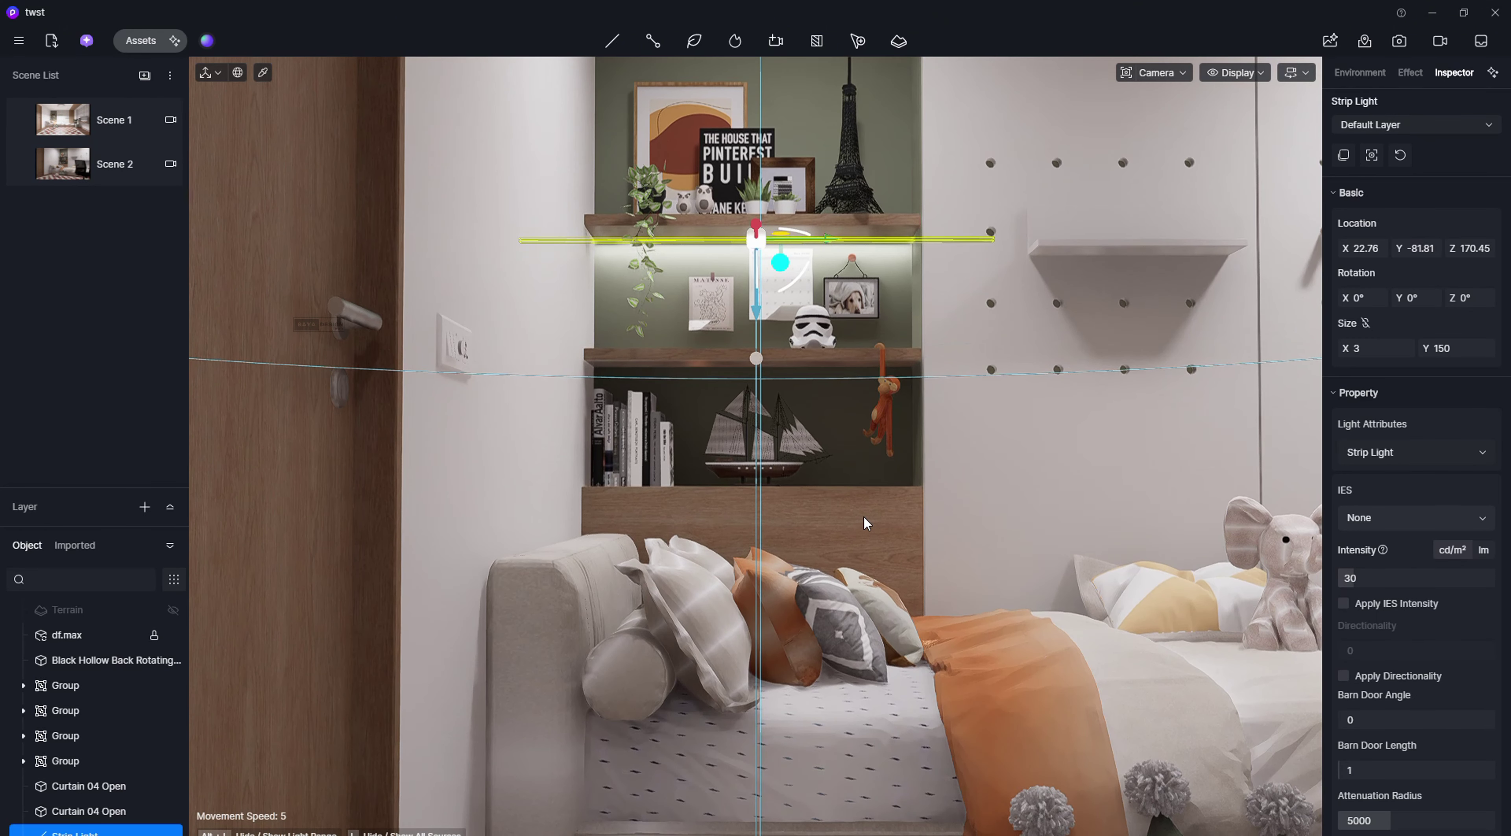
key(e)
scroll(1407, 650, down, 2)
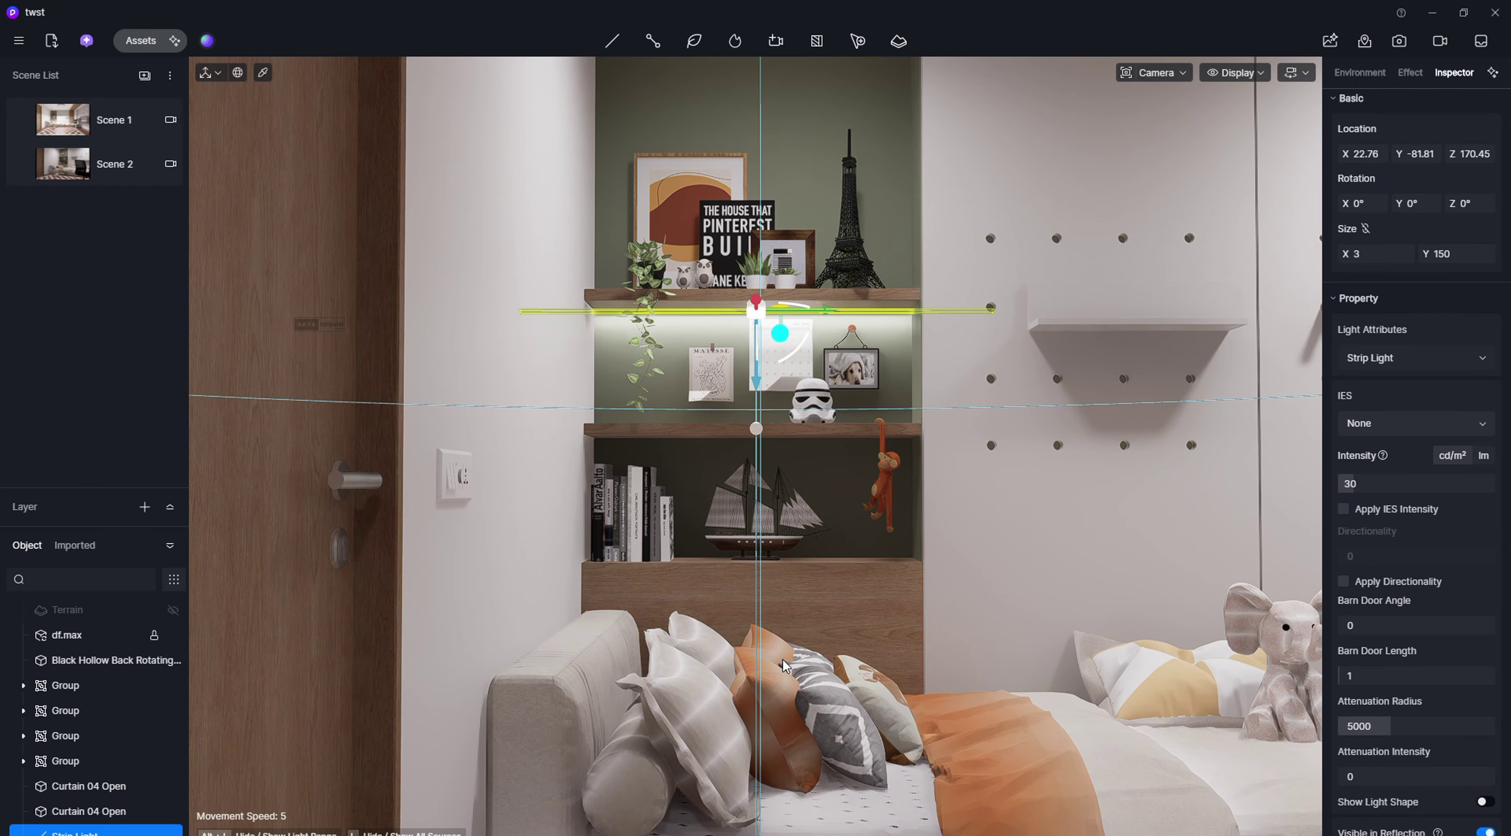
key(e)
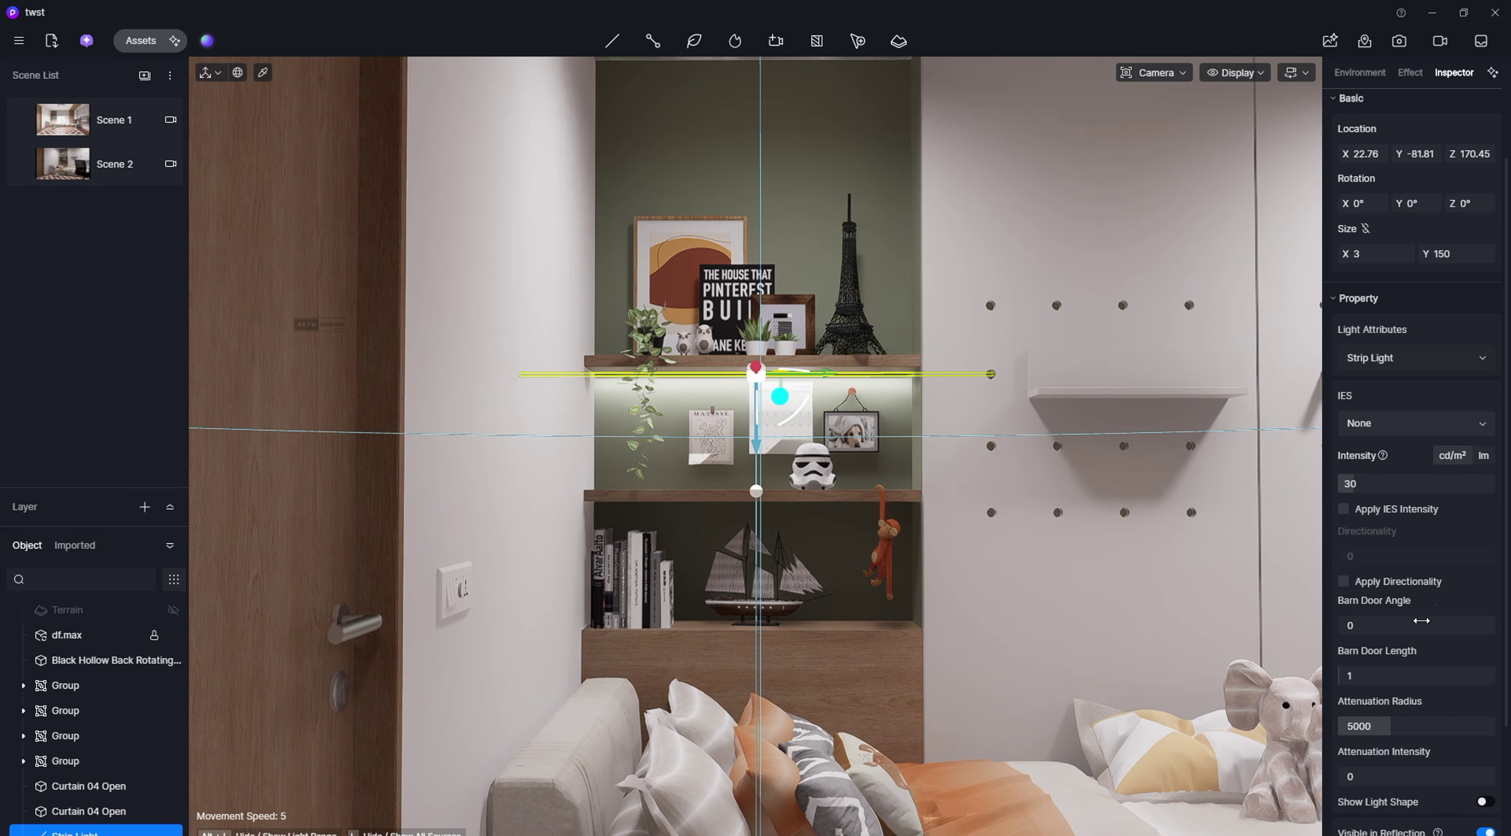
scroll(749, 796, down, 1)
key(q)
scroll(749, 540, up, 3)
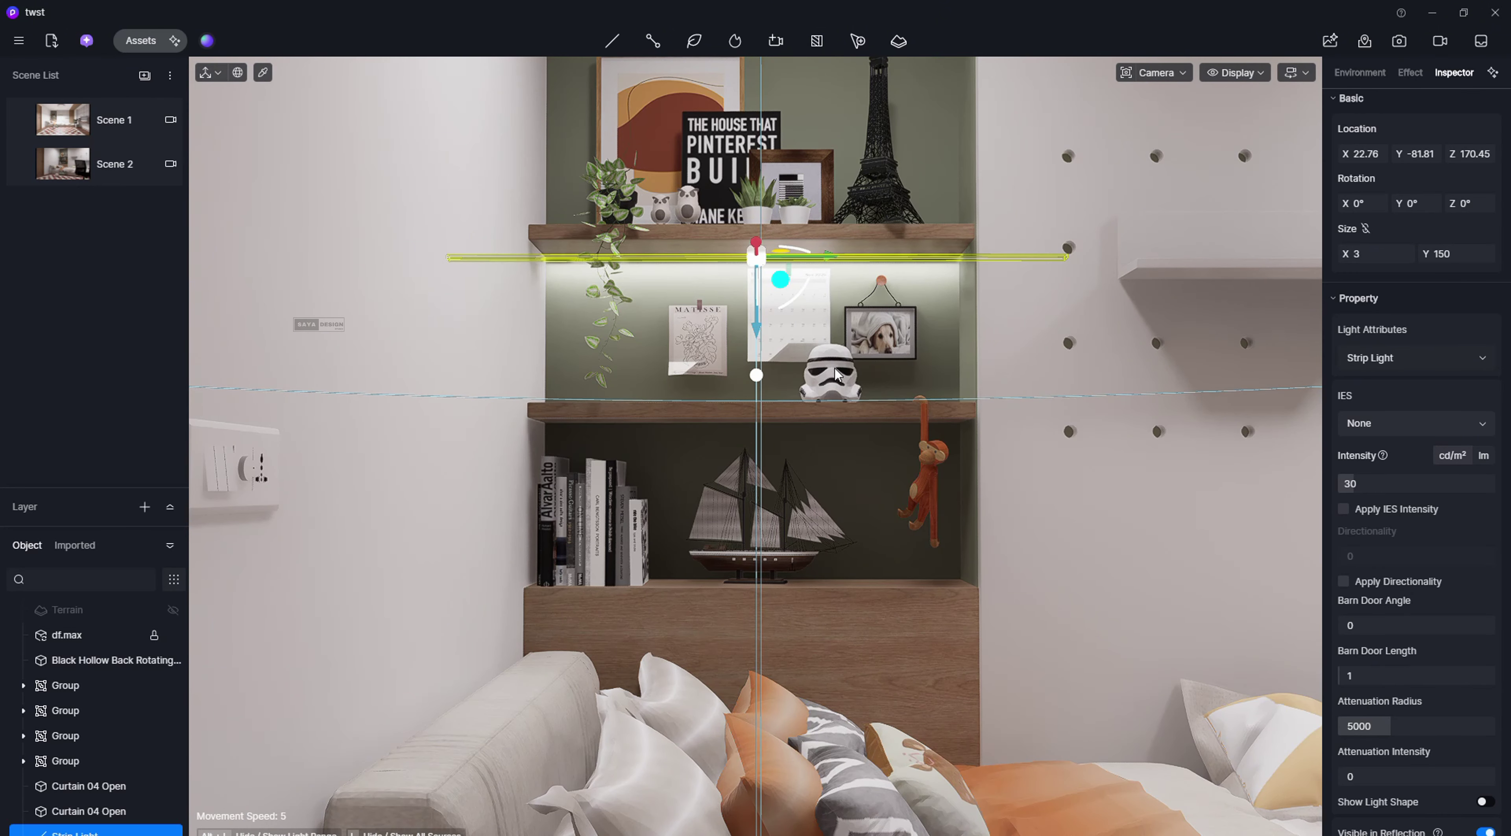
key(d)
right_drag(834, 374, 886, 366)
scroll(887, 366, down, 2)
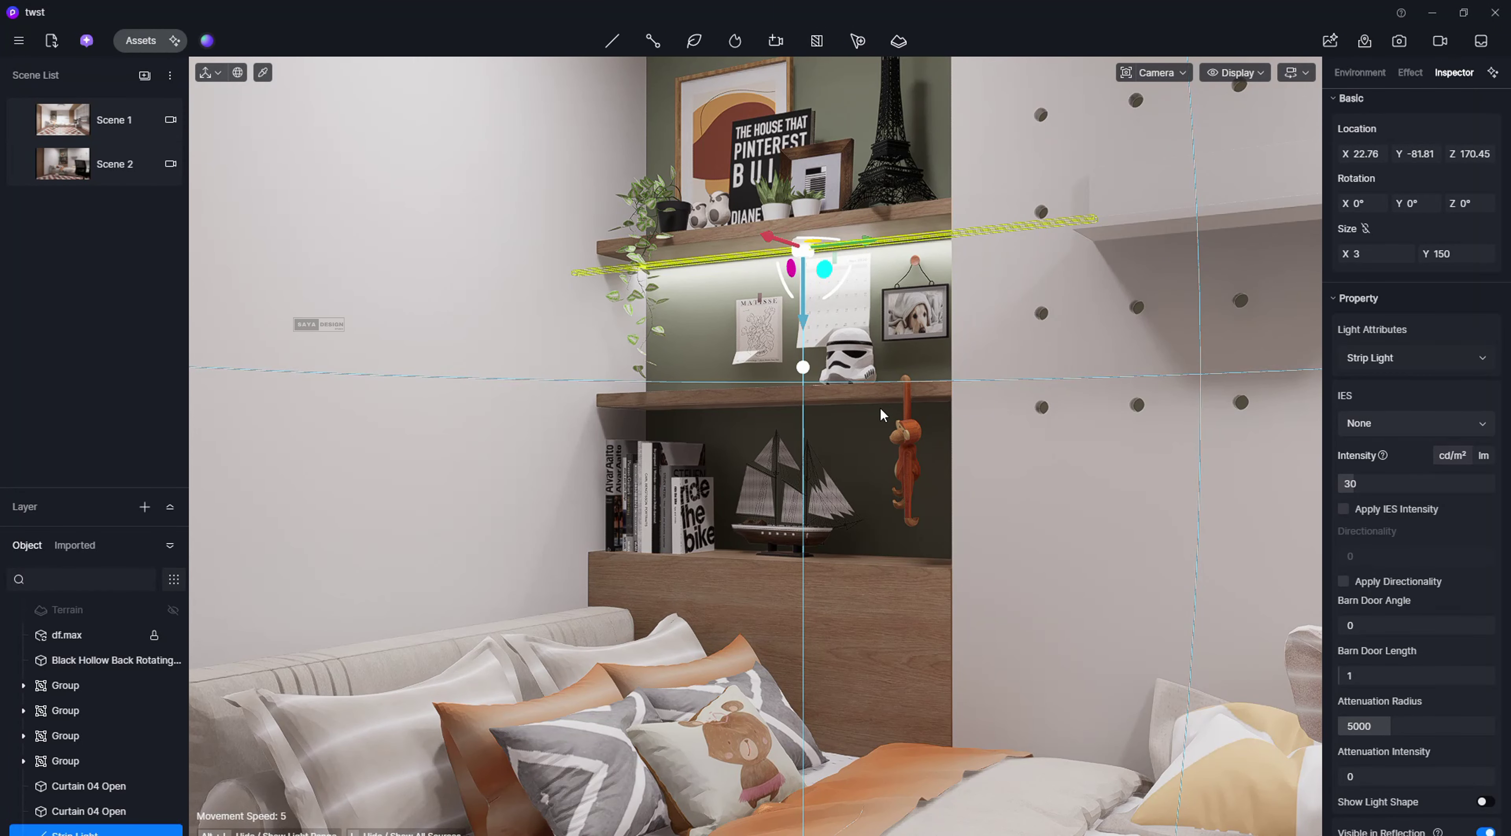
key(Delete)
scroll(818, 382, down, 3)
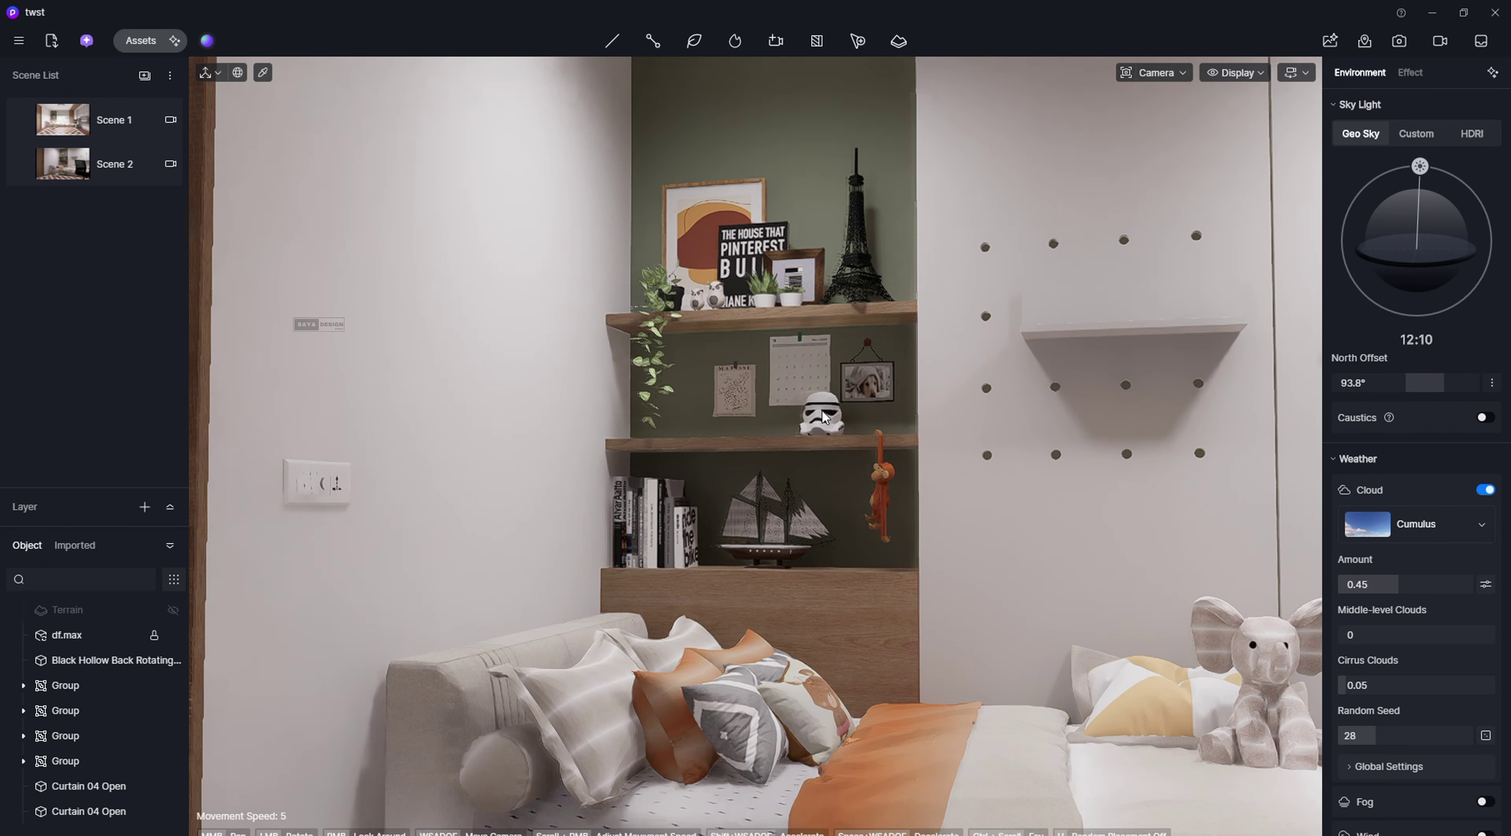
Step: Look over the peg wall, bed and desk area, and return to the saved Scene 2 view
drag(819, 381, 863, 421)
key(e)
key(d)
key(s)
key(w)
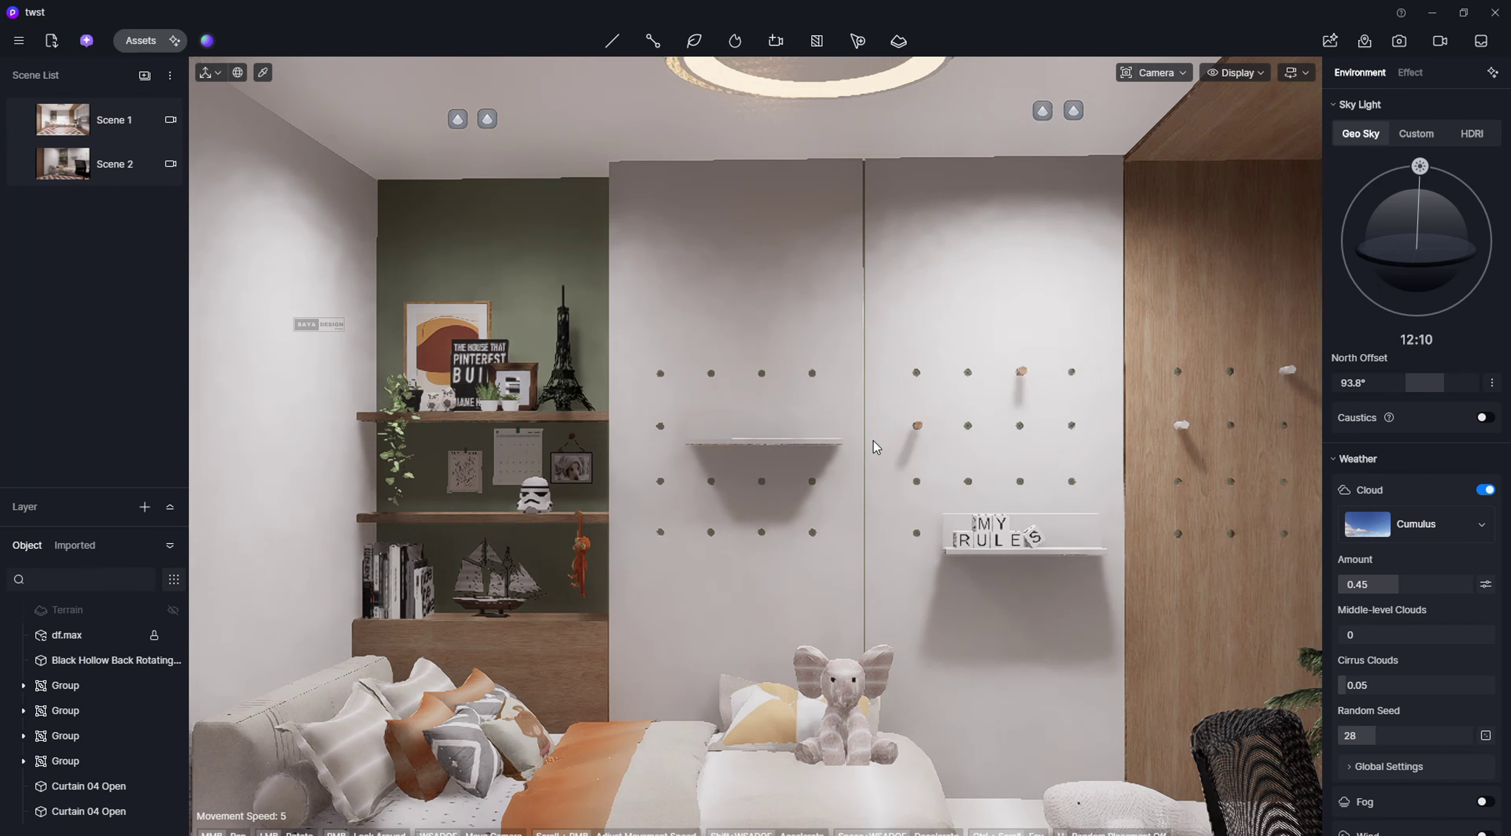
key(q)
key(s)
key(d)
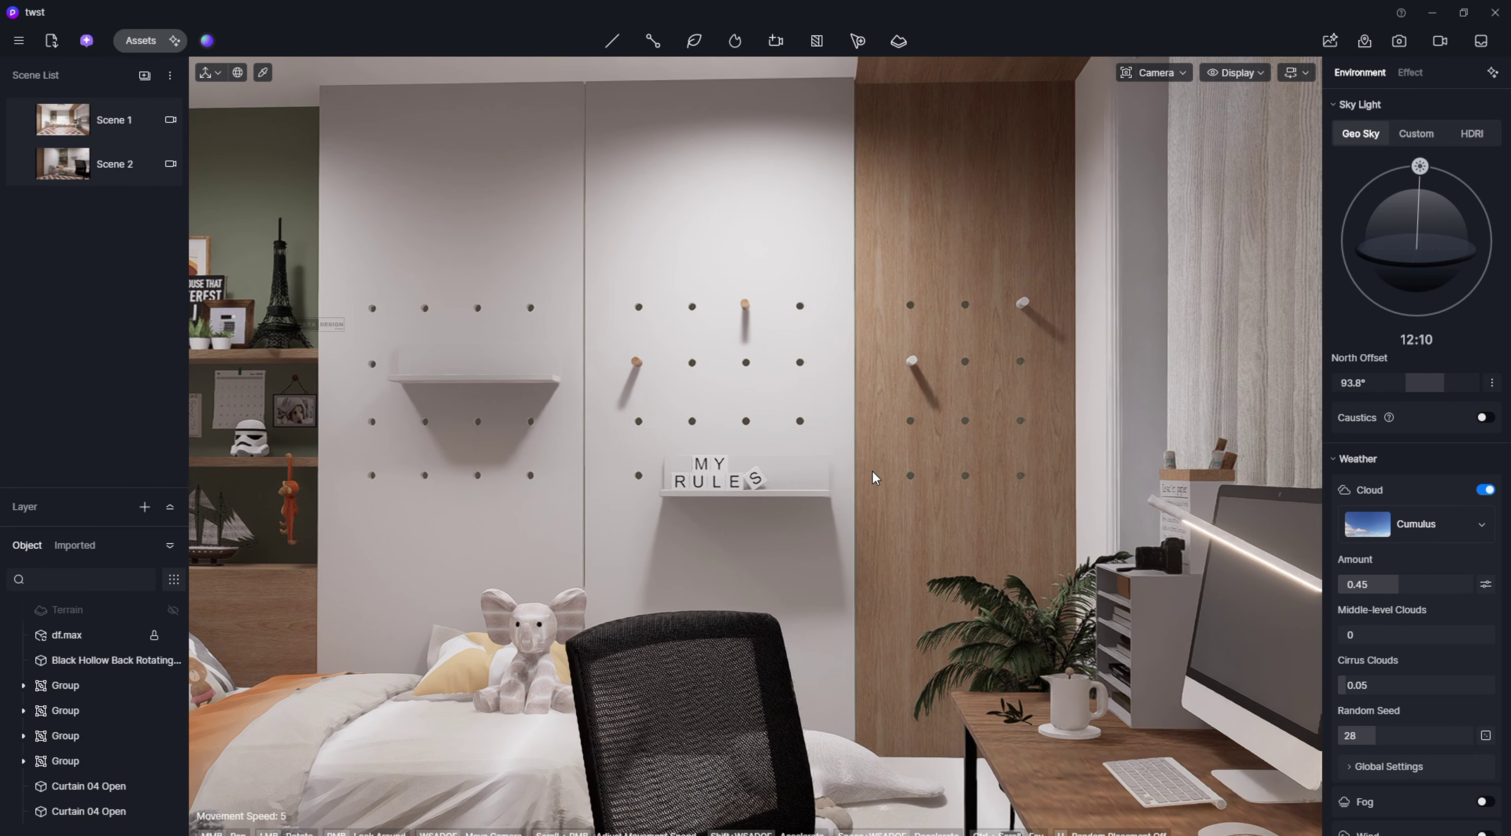
key(s)
key(s)
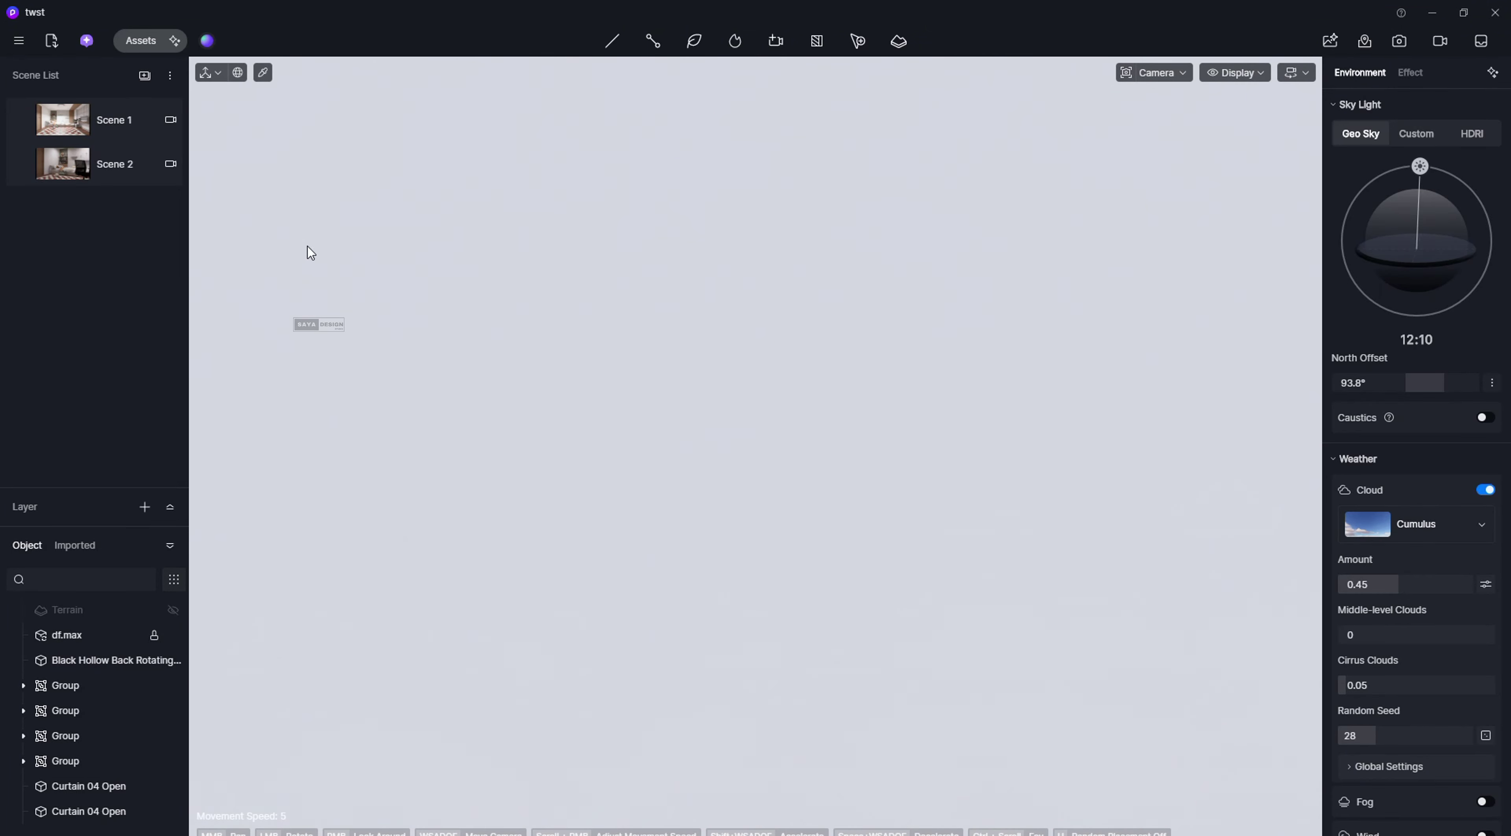
click(106, 165)
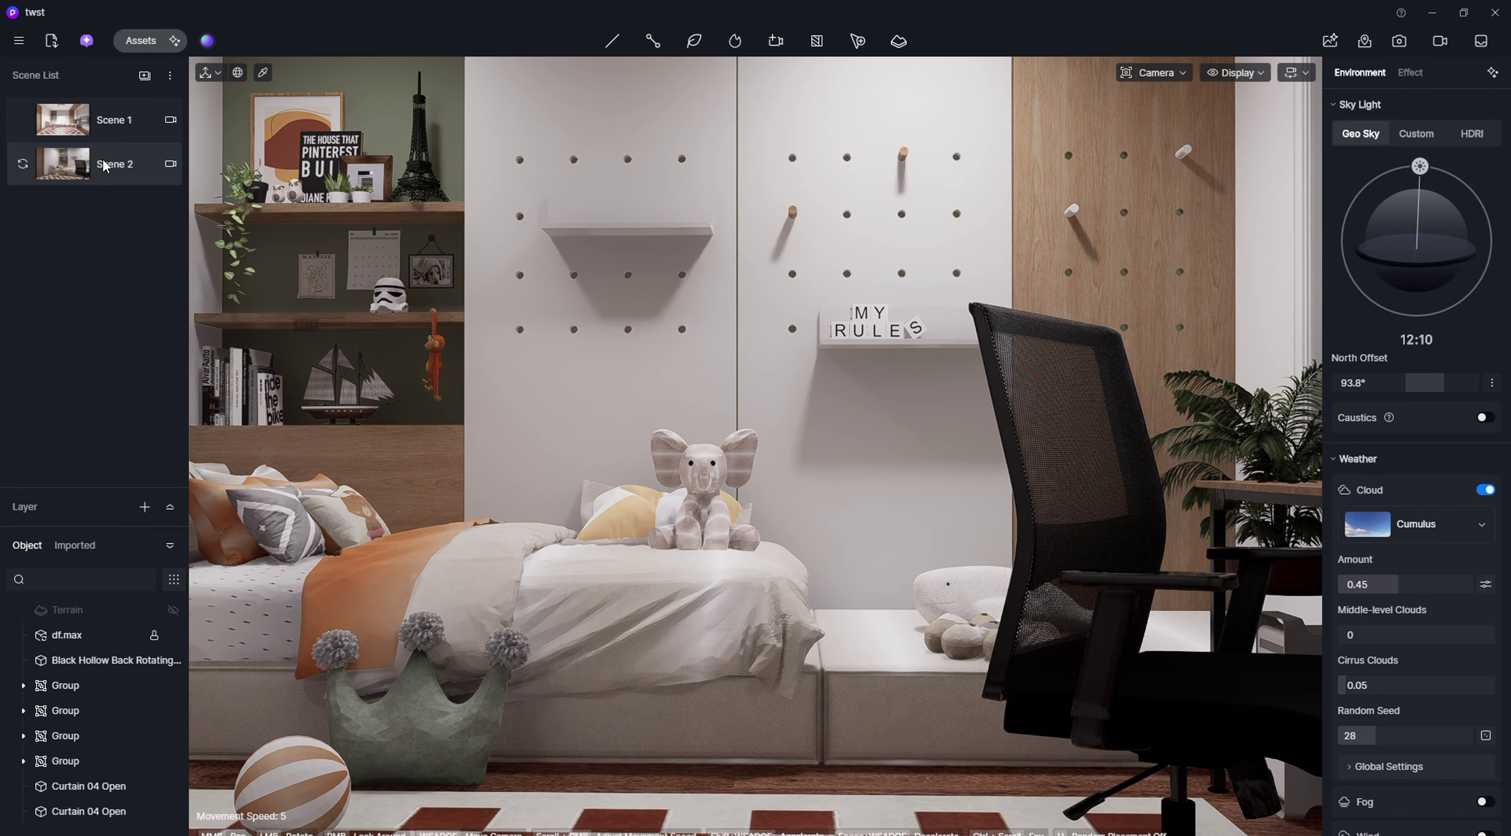
click(104, 164)
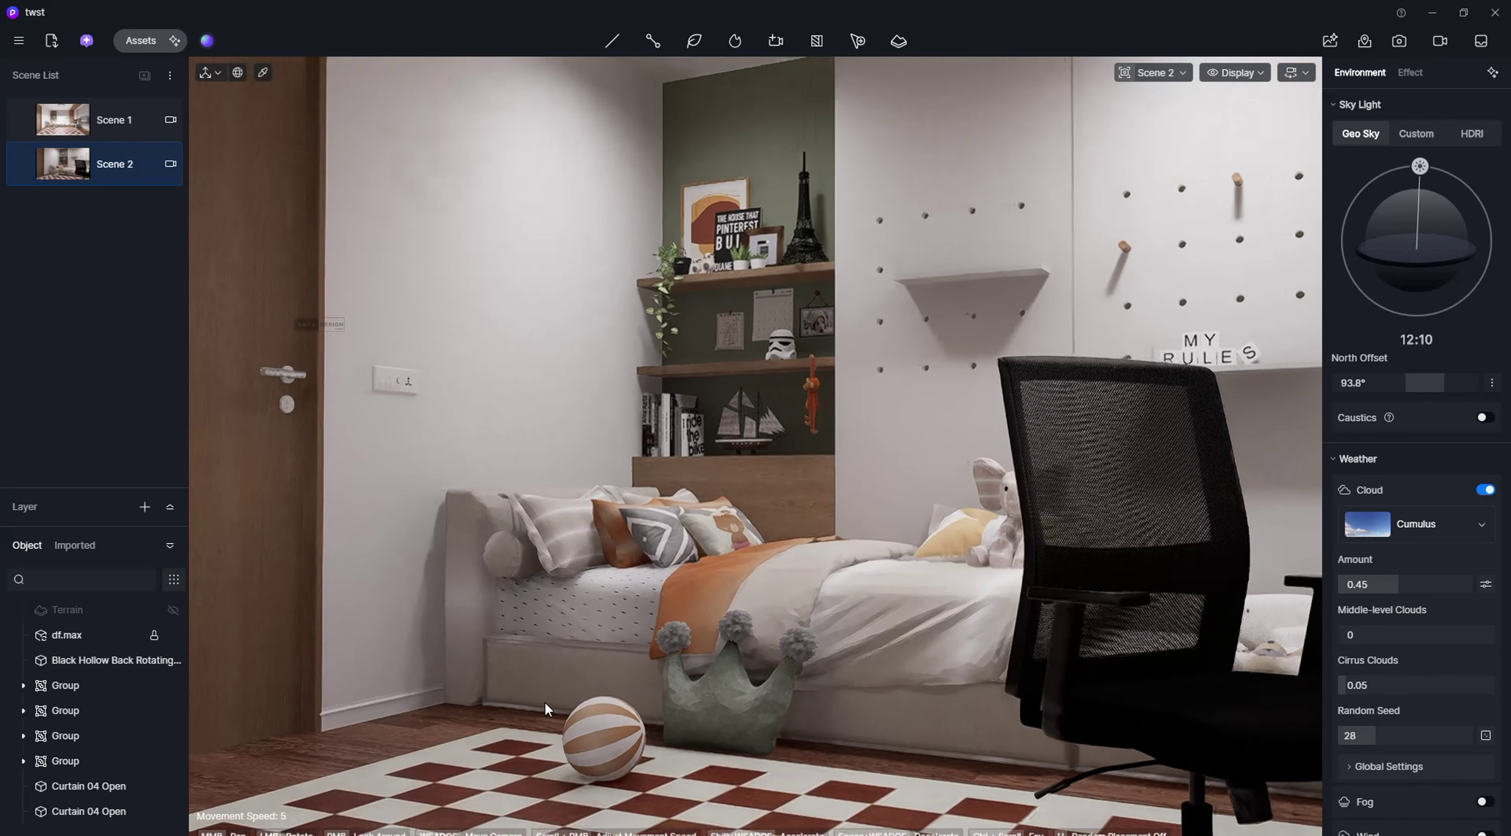
Step: Inspect the monitor, keyboard, shelf organizer and lamp on the desk up close
click(545, 702)
key(Escape)
scroll(586, 685, down, 3)
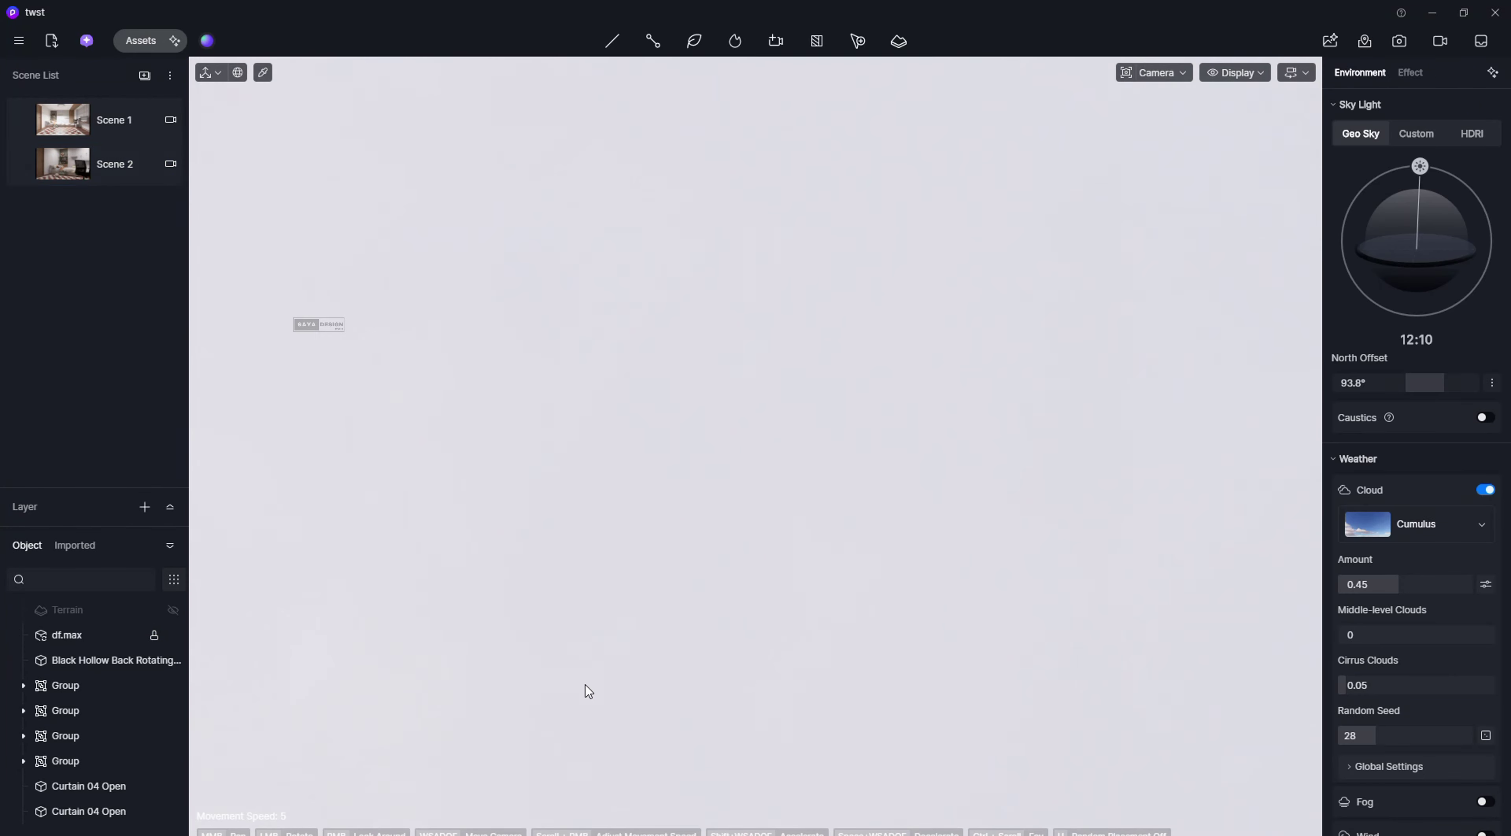
drag(592, 685, 619, 687)
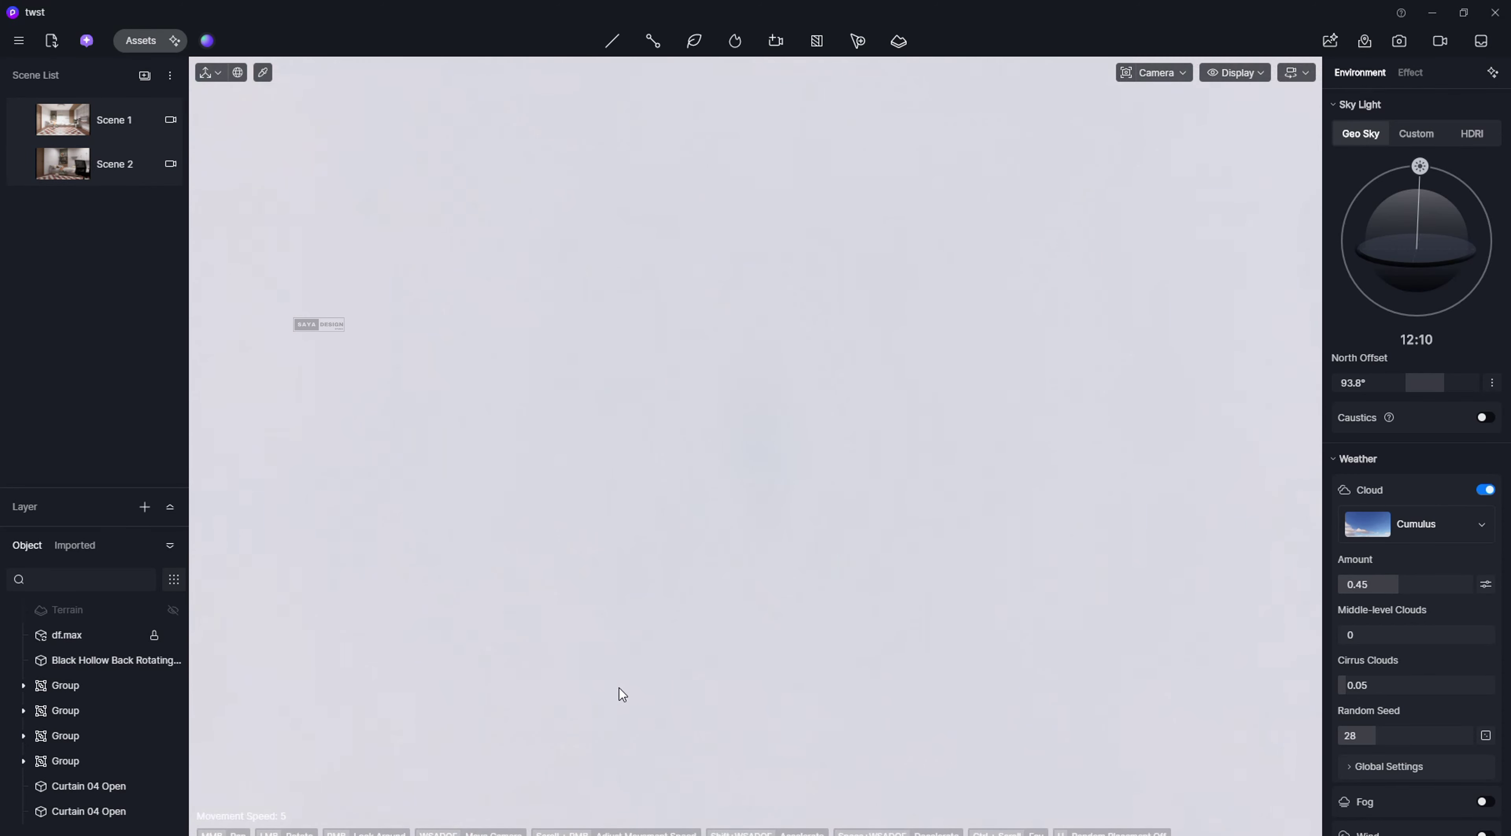
scroll(618, 686, down, 3)
middle_drag(615, 685, 607, 688)
scroll(607, 689, up, 2)
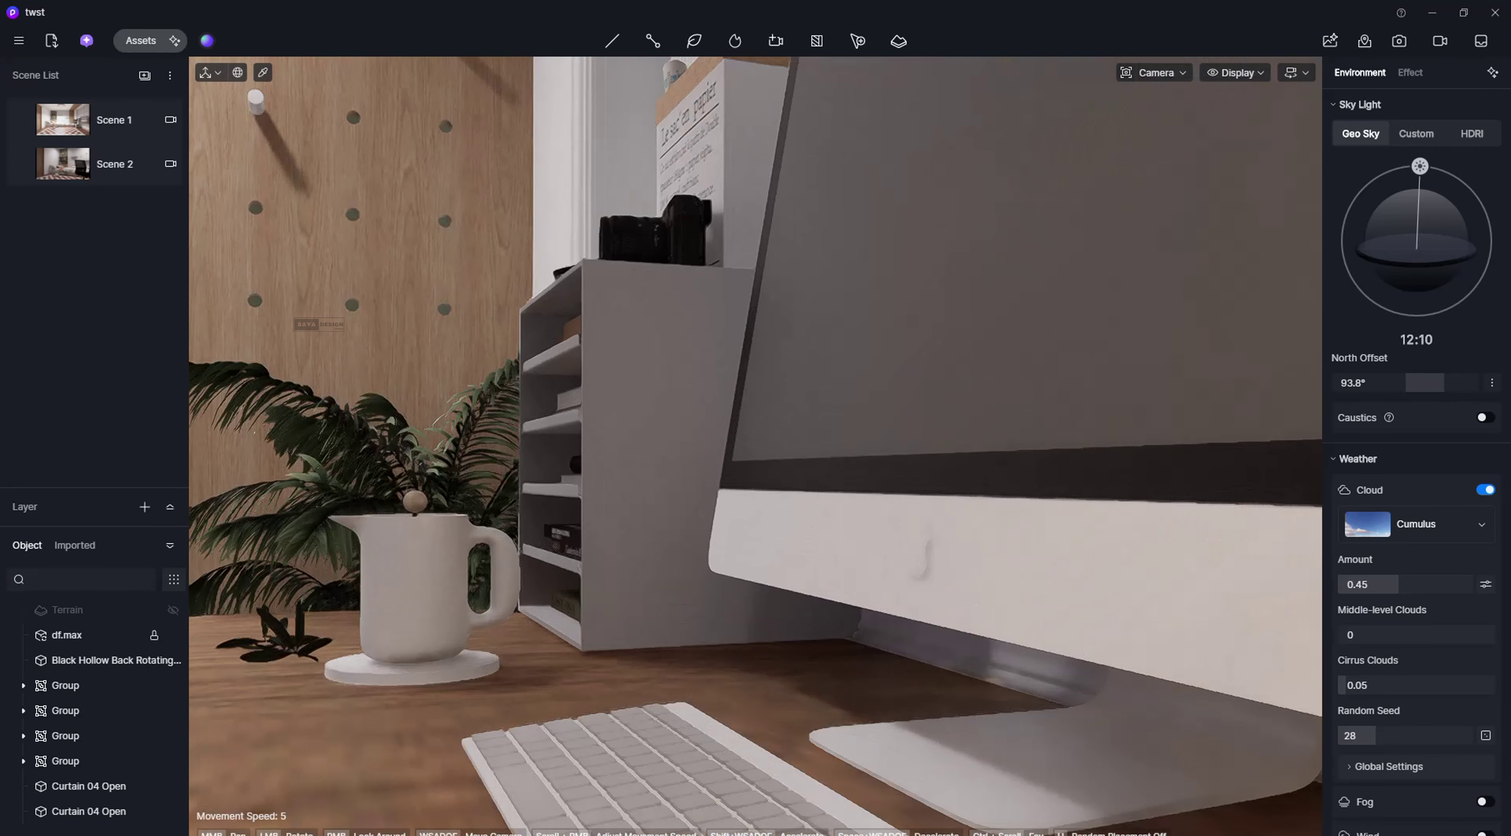
drag(423, 690, 607, 686)
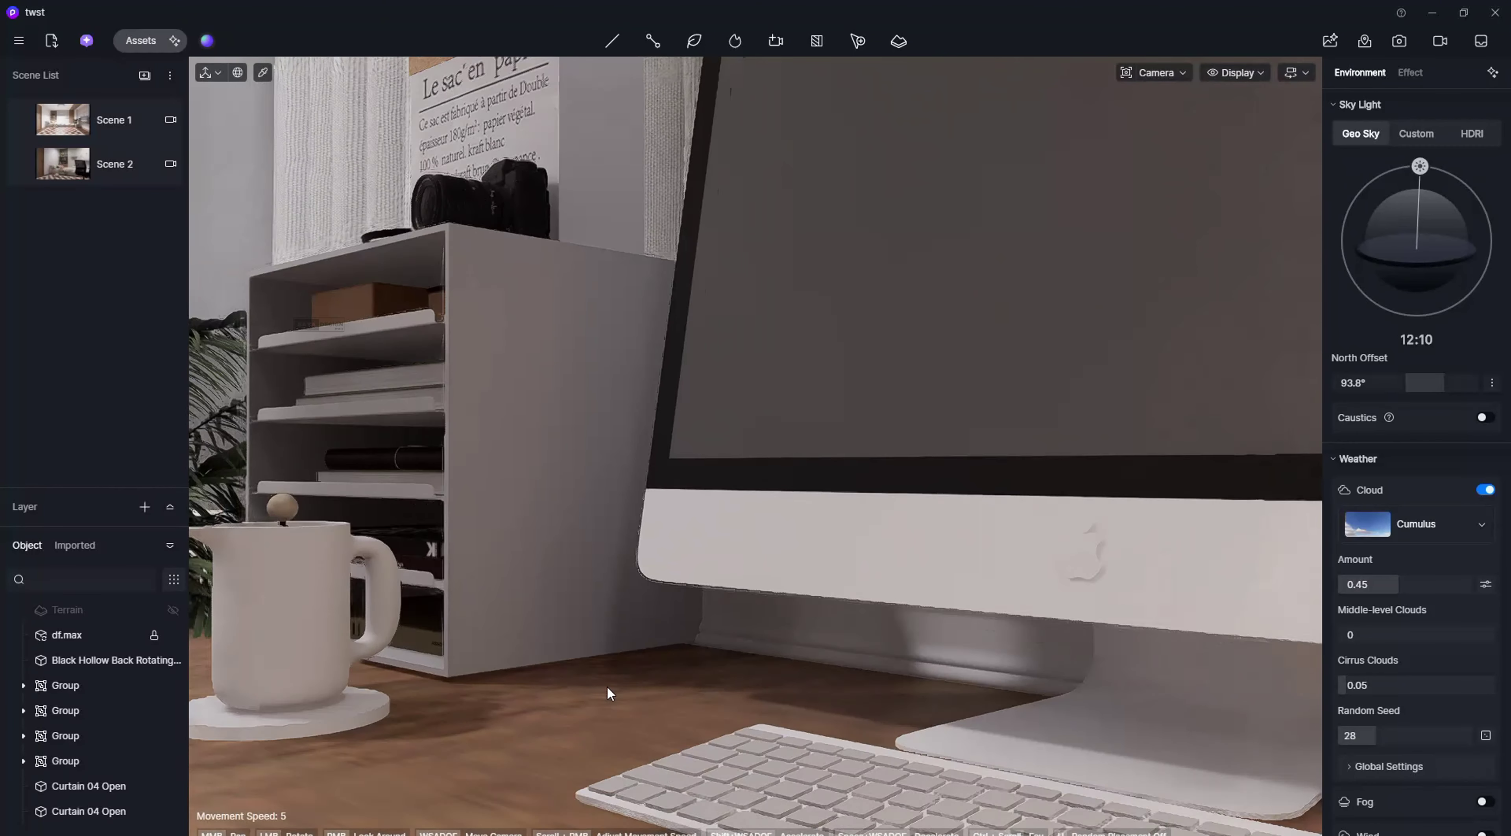
key(s)
key(d)
key(s)
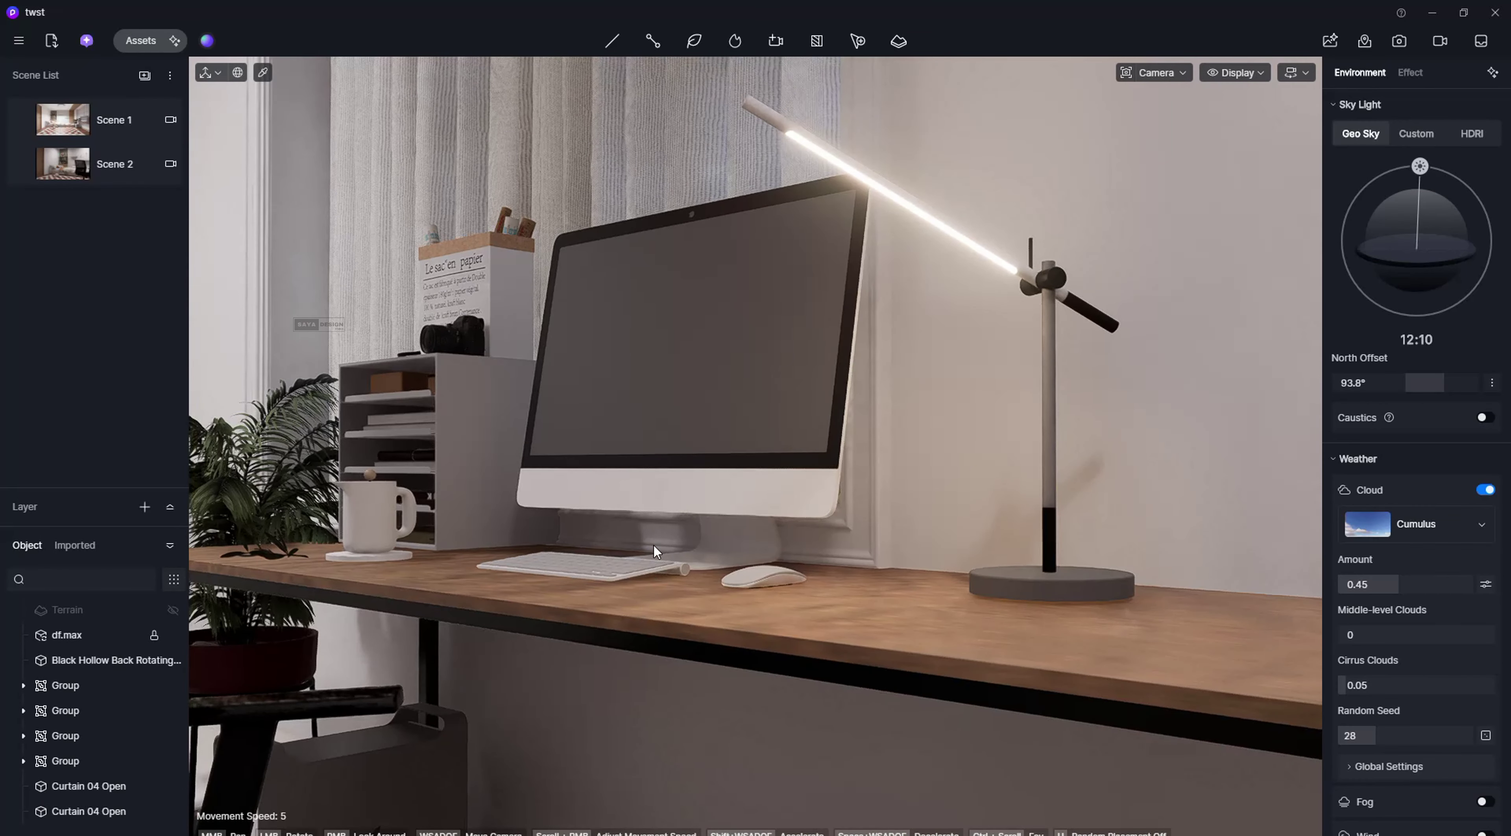
Step: Frame the desktop with the monitor and lamp, and save the project
click(653, 544)
key(w)
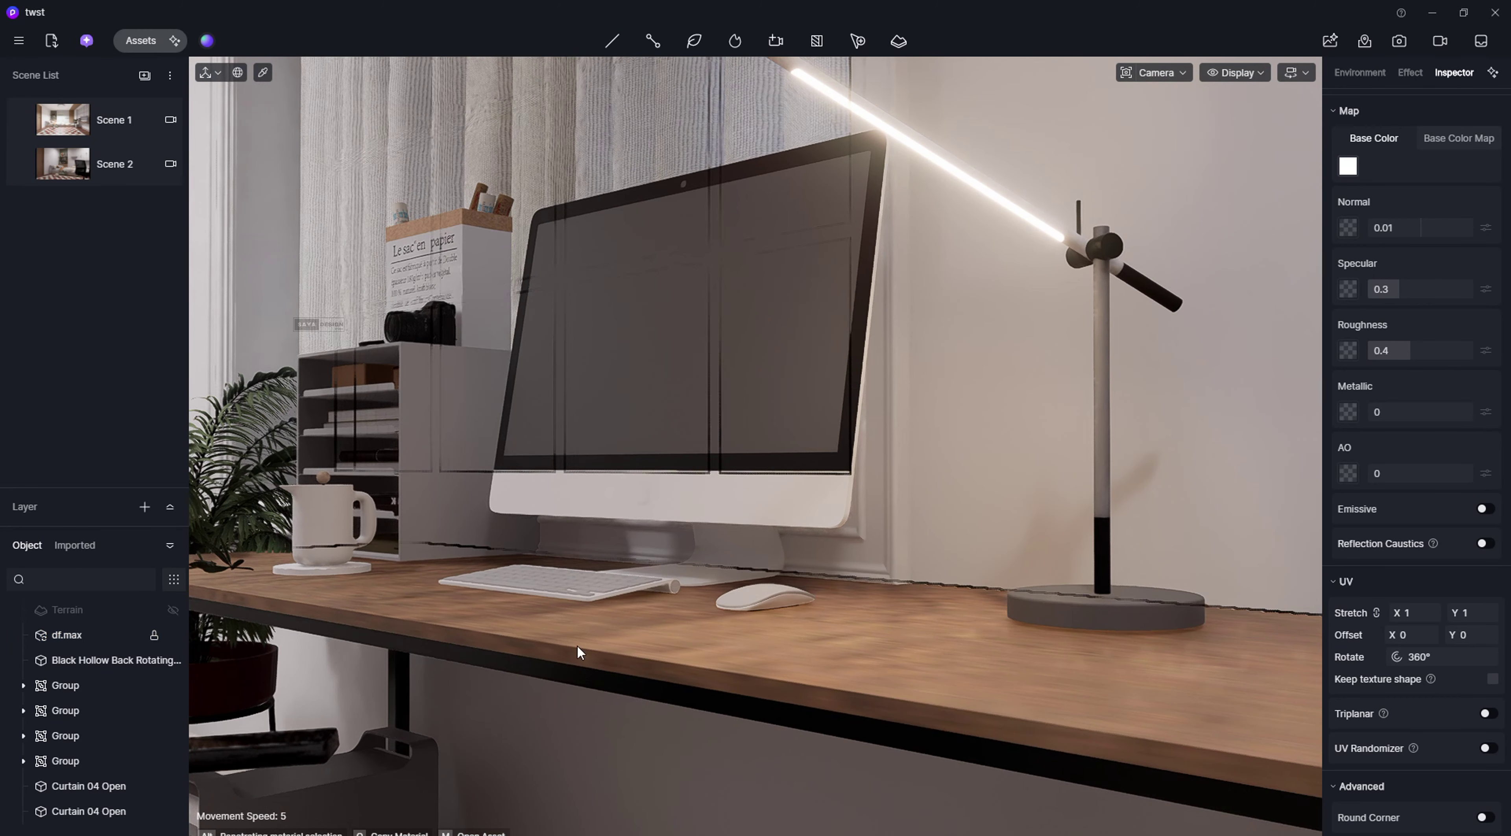
key(ctrl+s)
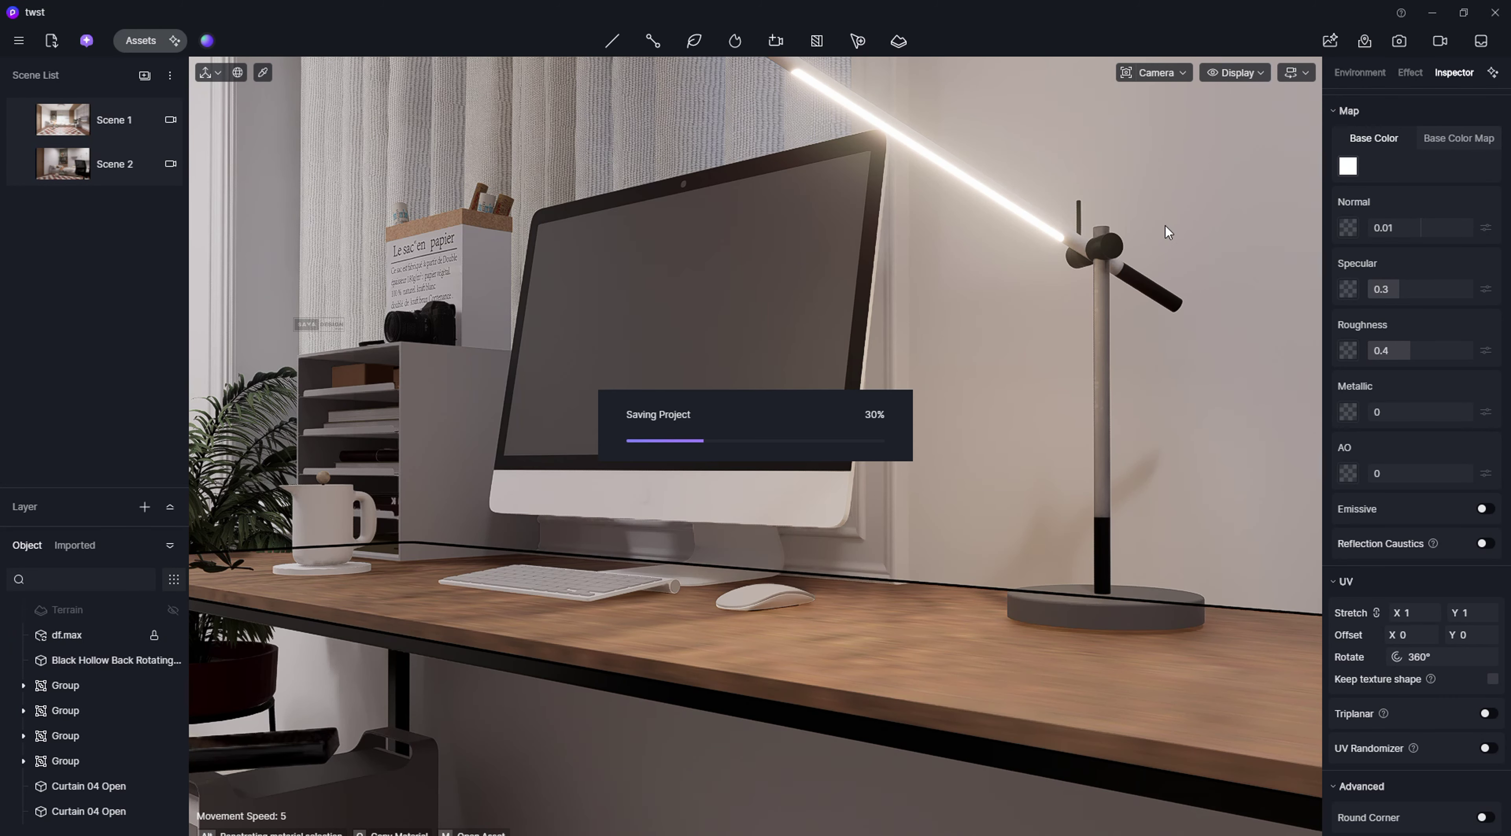
Step: Open the online asset library and search its 3D models for "computer"
key(m)
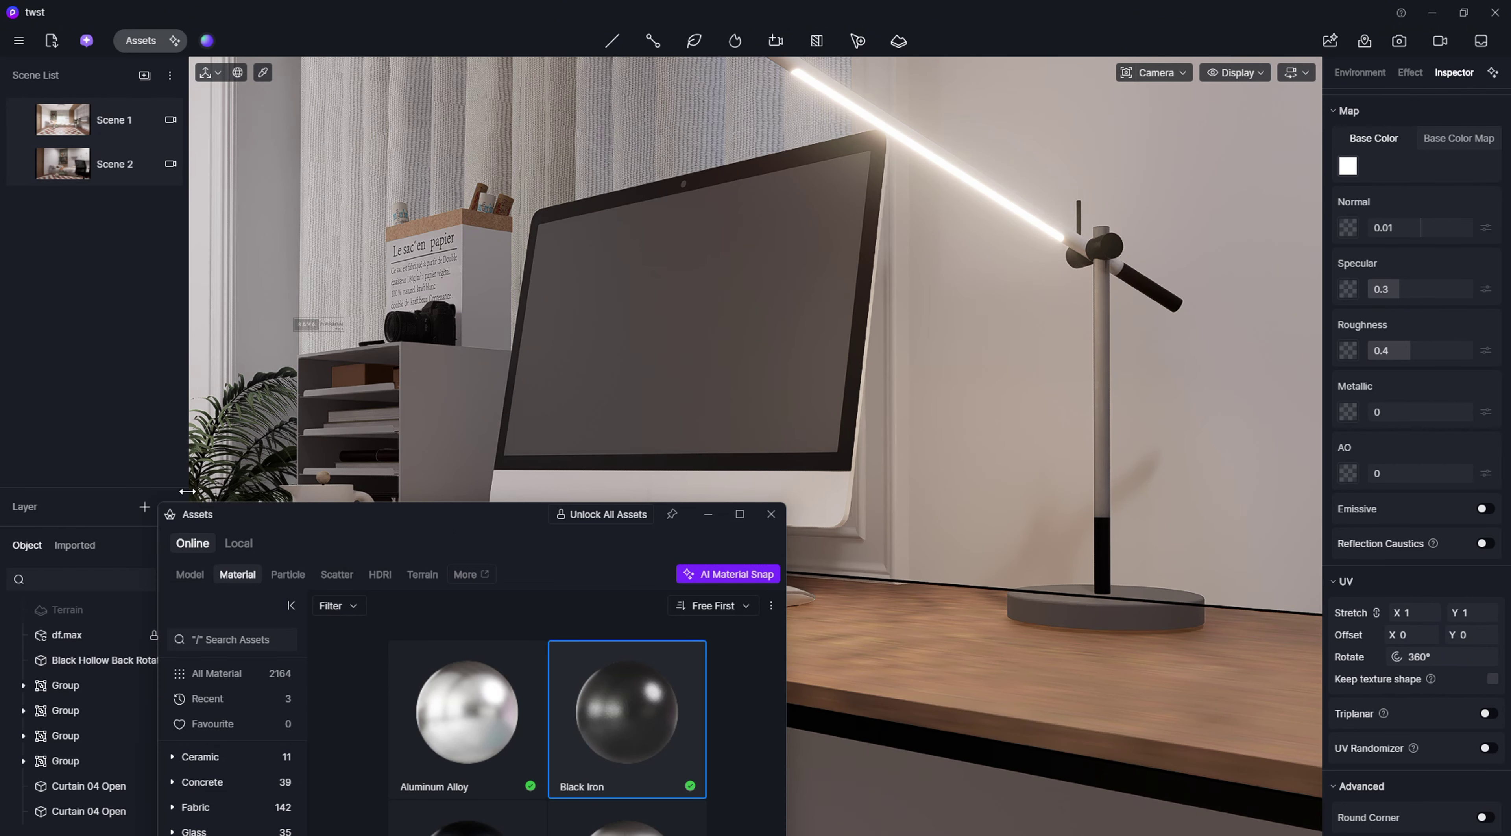
click(465, 574)
click(319, 271)
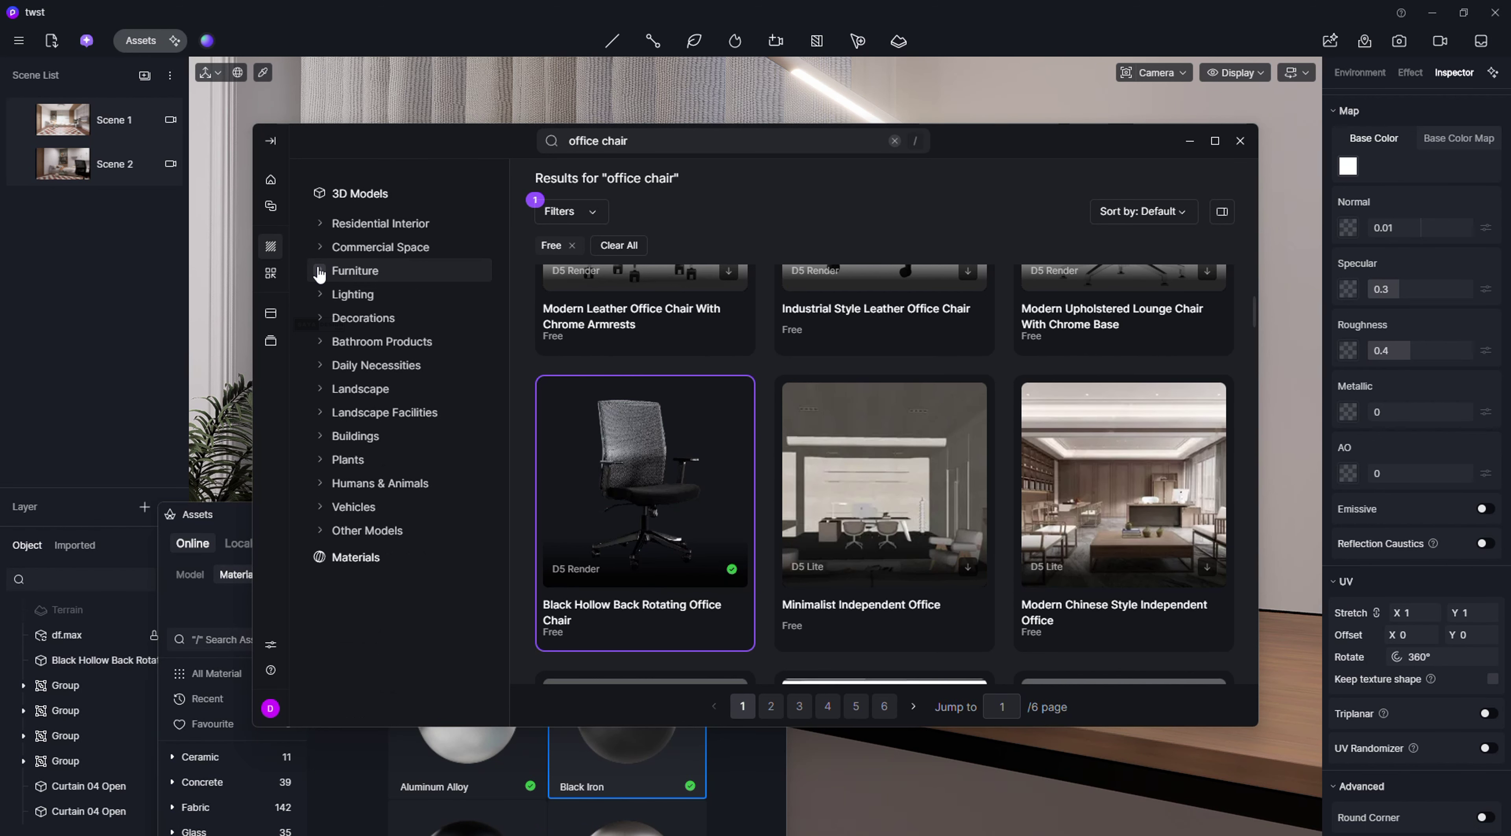
click(569, 144)
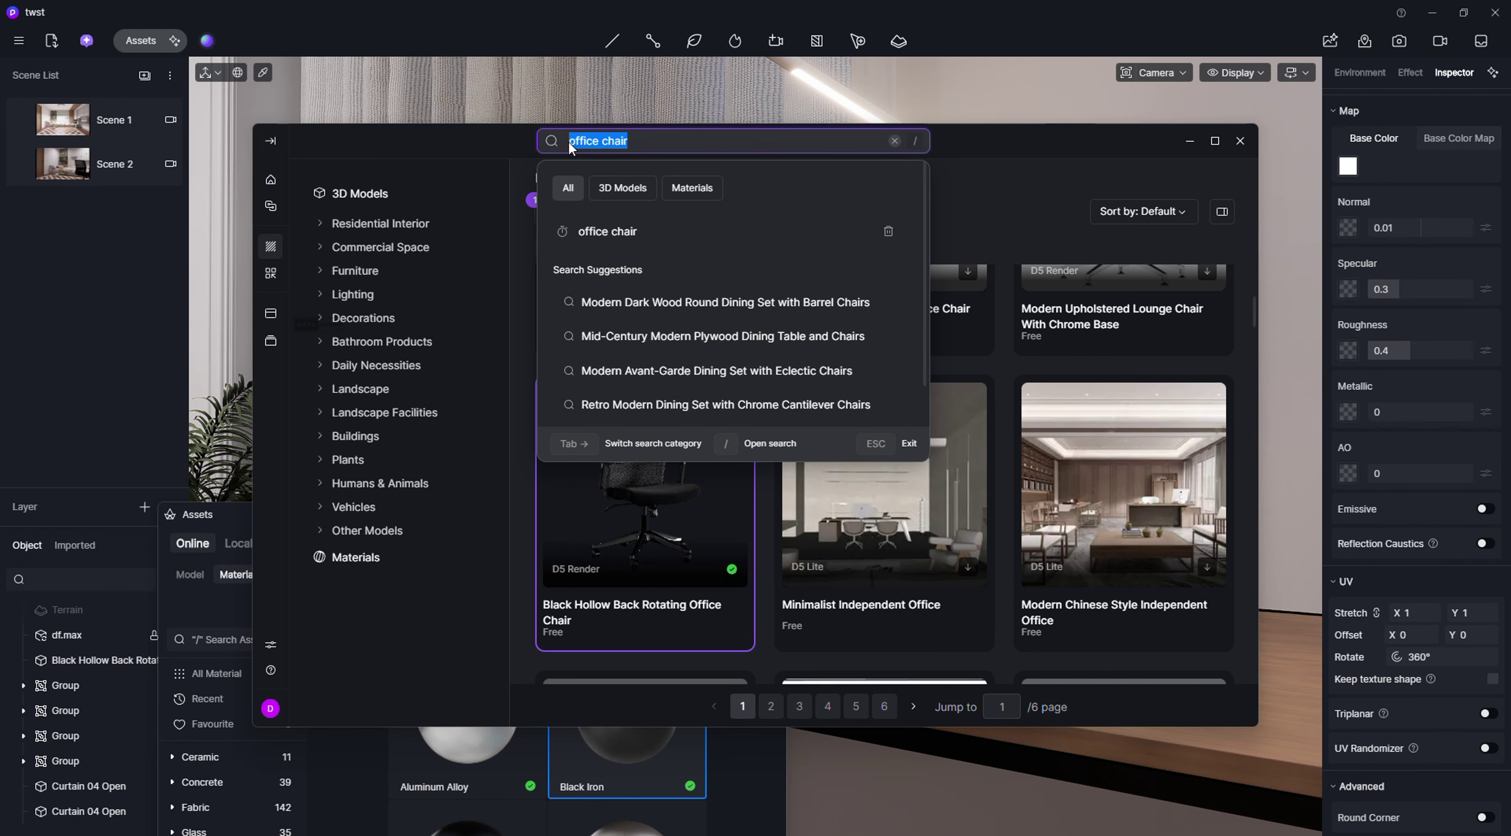
text(comp)
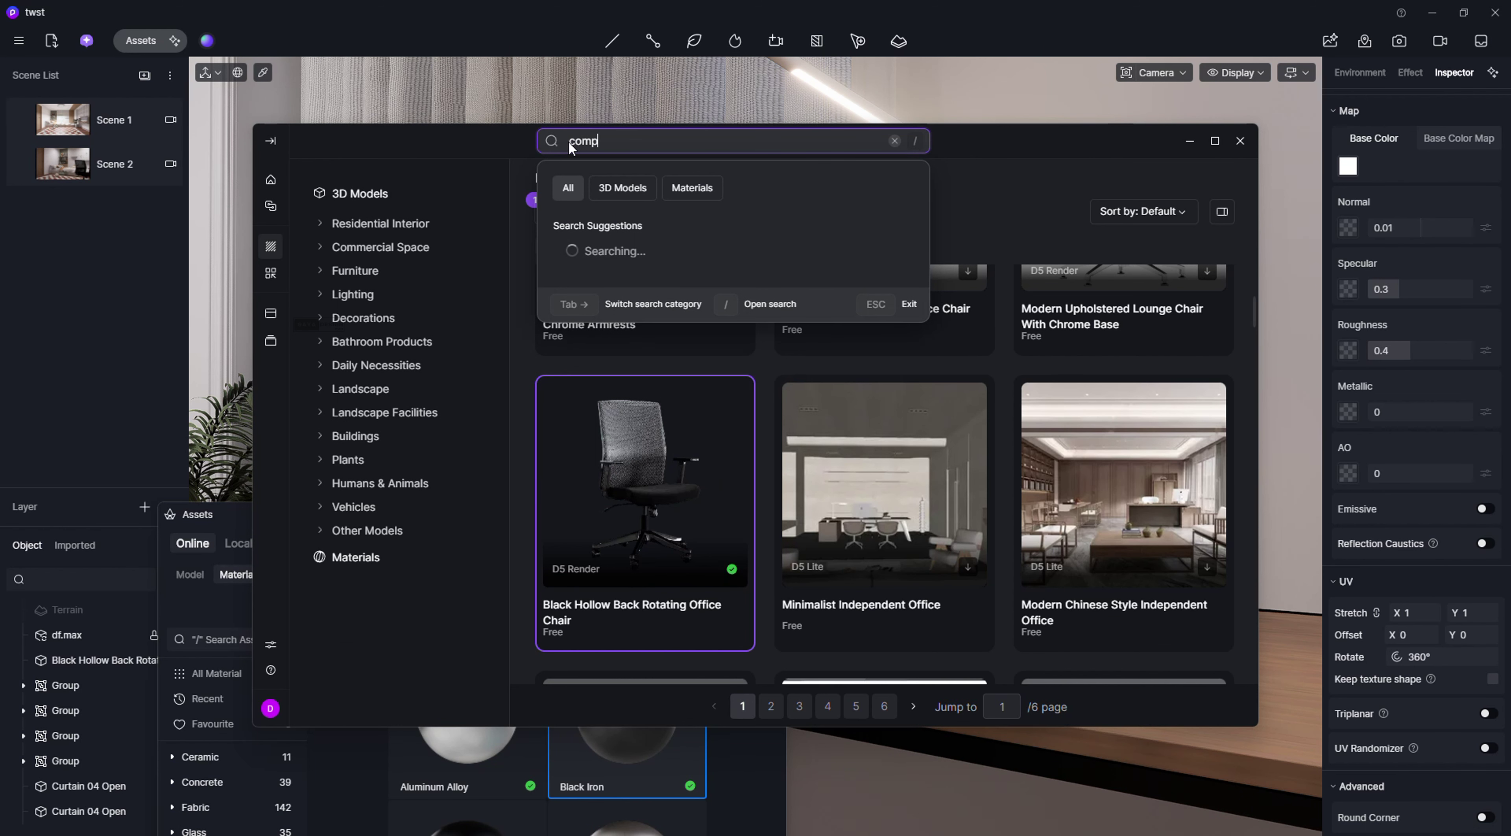
text(uter)
key(Return)
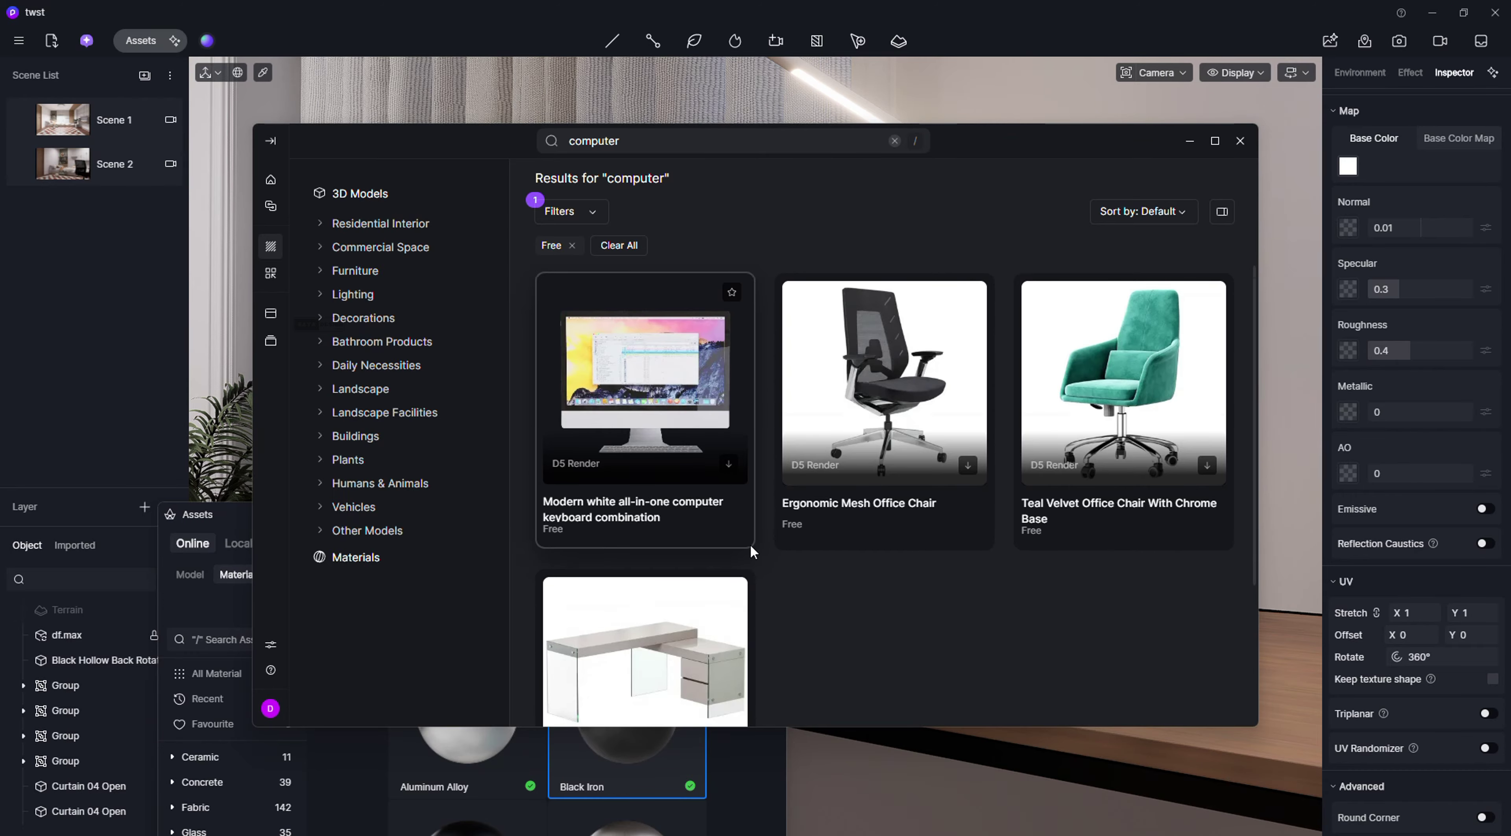
Step: Download the free "Modern white all-in-one computer keyboard combination" model and place it on the desk beside the old monitor
scroll(751, 546, down, 2)
scroll(750, 546, up, 2)
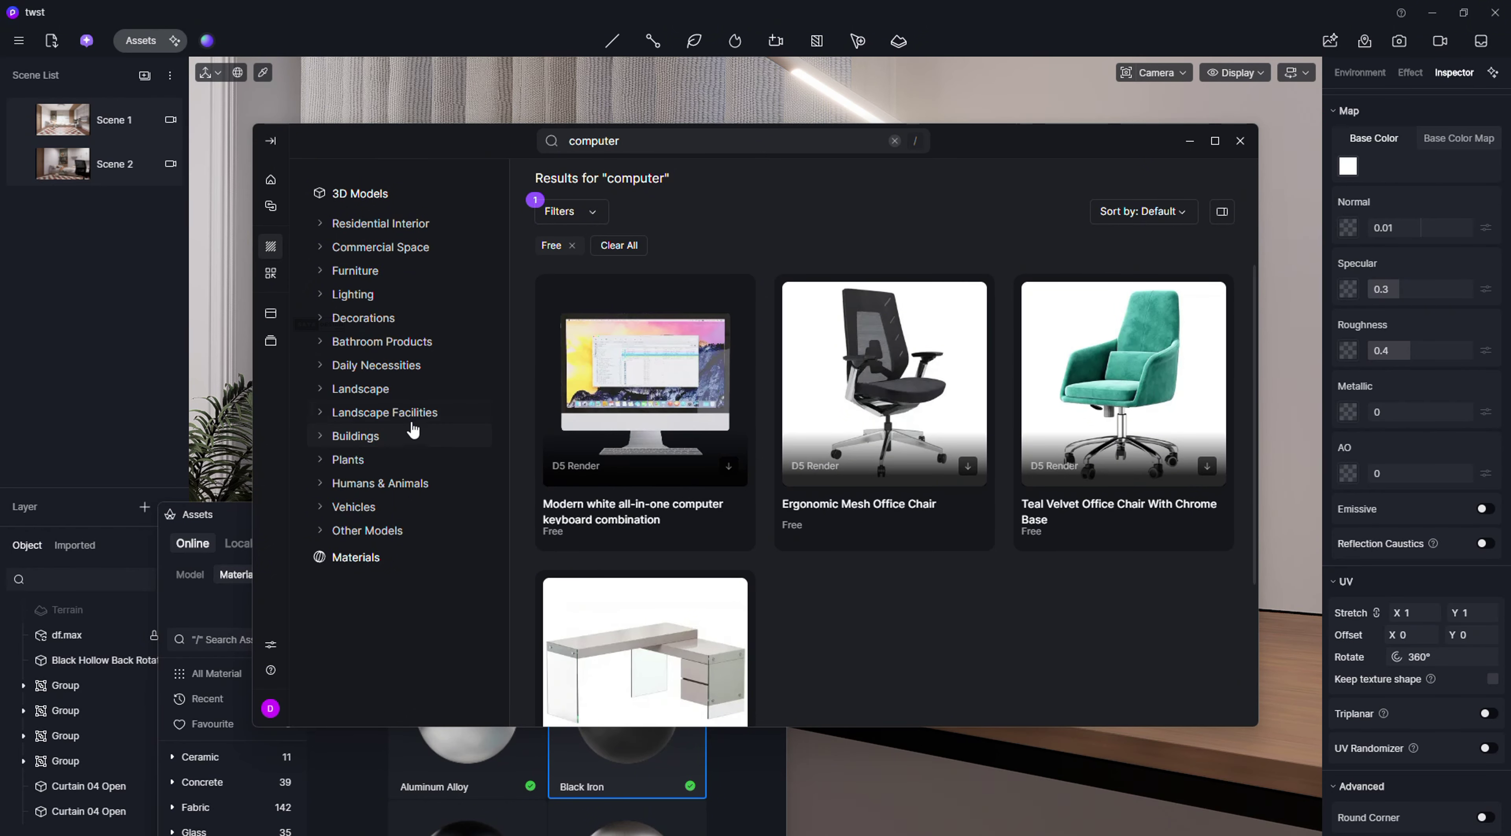
click(671, 433)
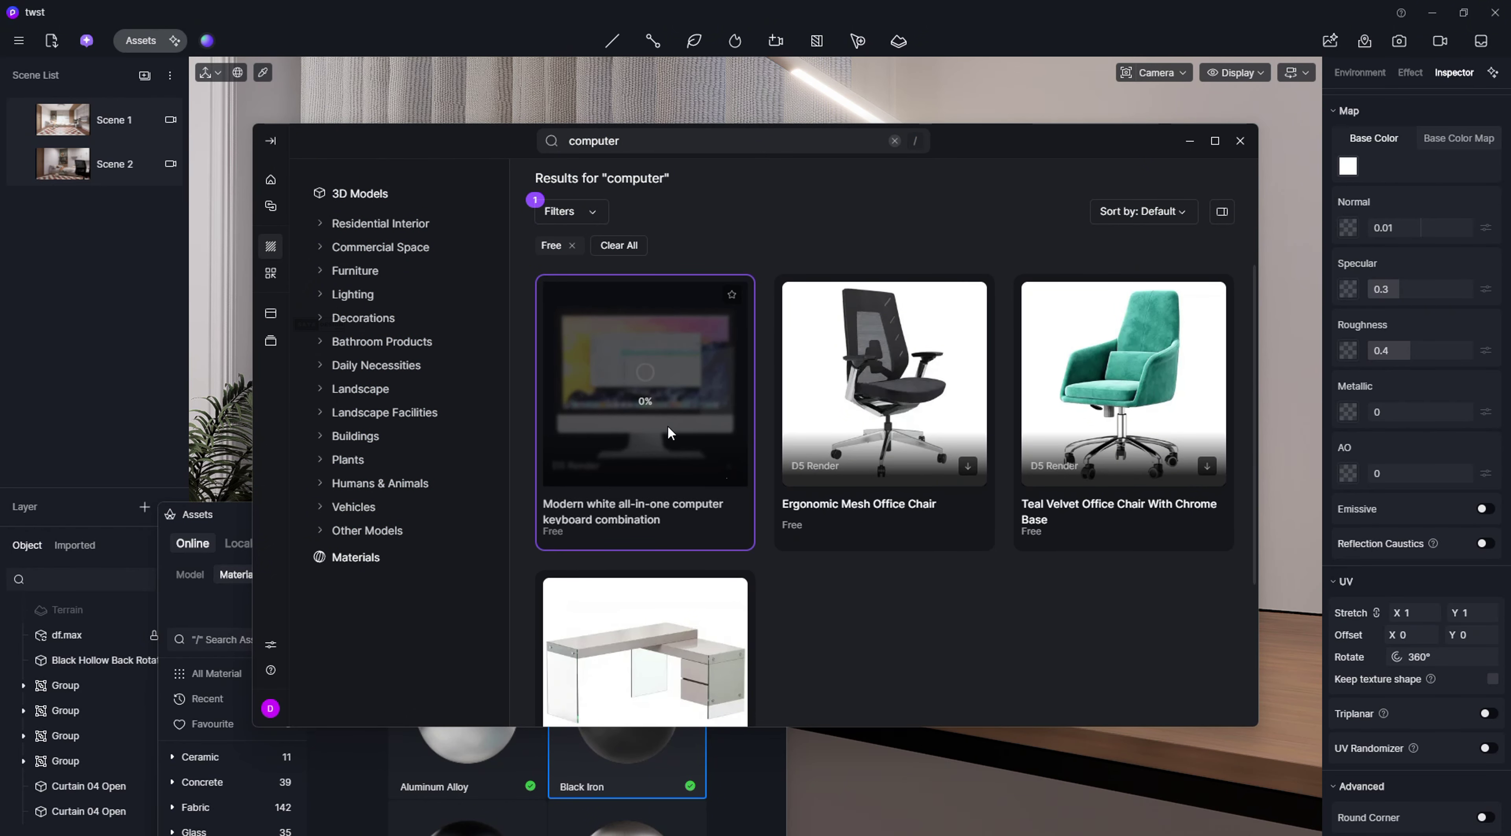
drag(706, 214, 618, 141)
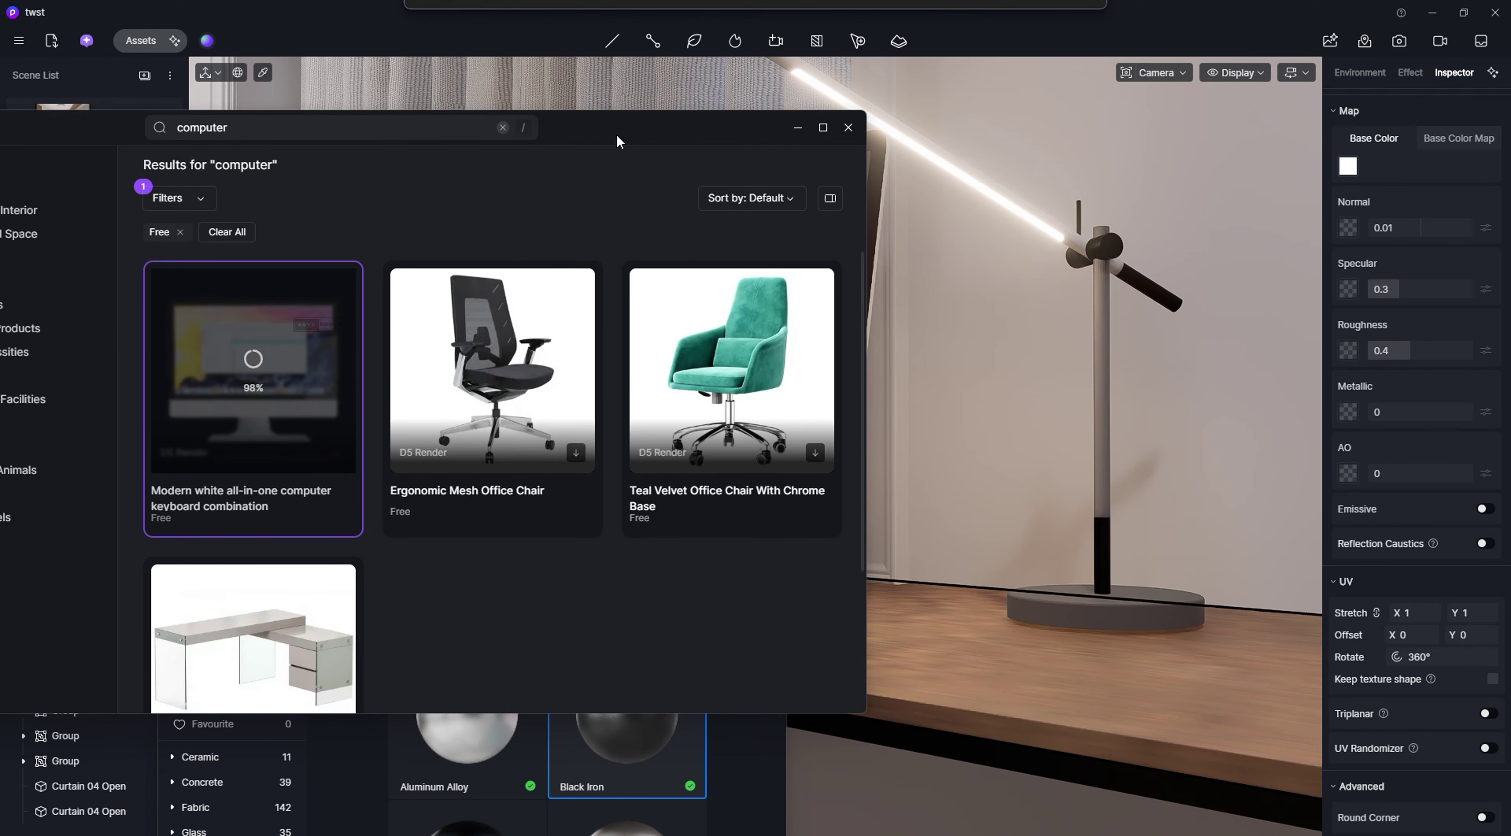
drag(289, 408, 916, 563)
click(774, 520)
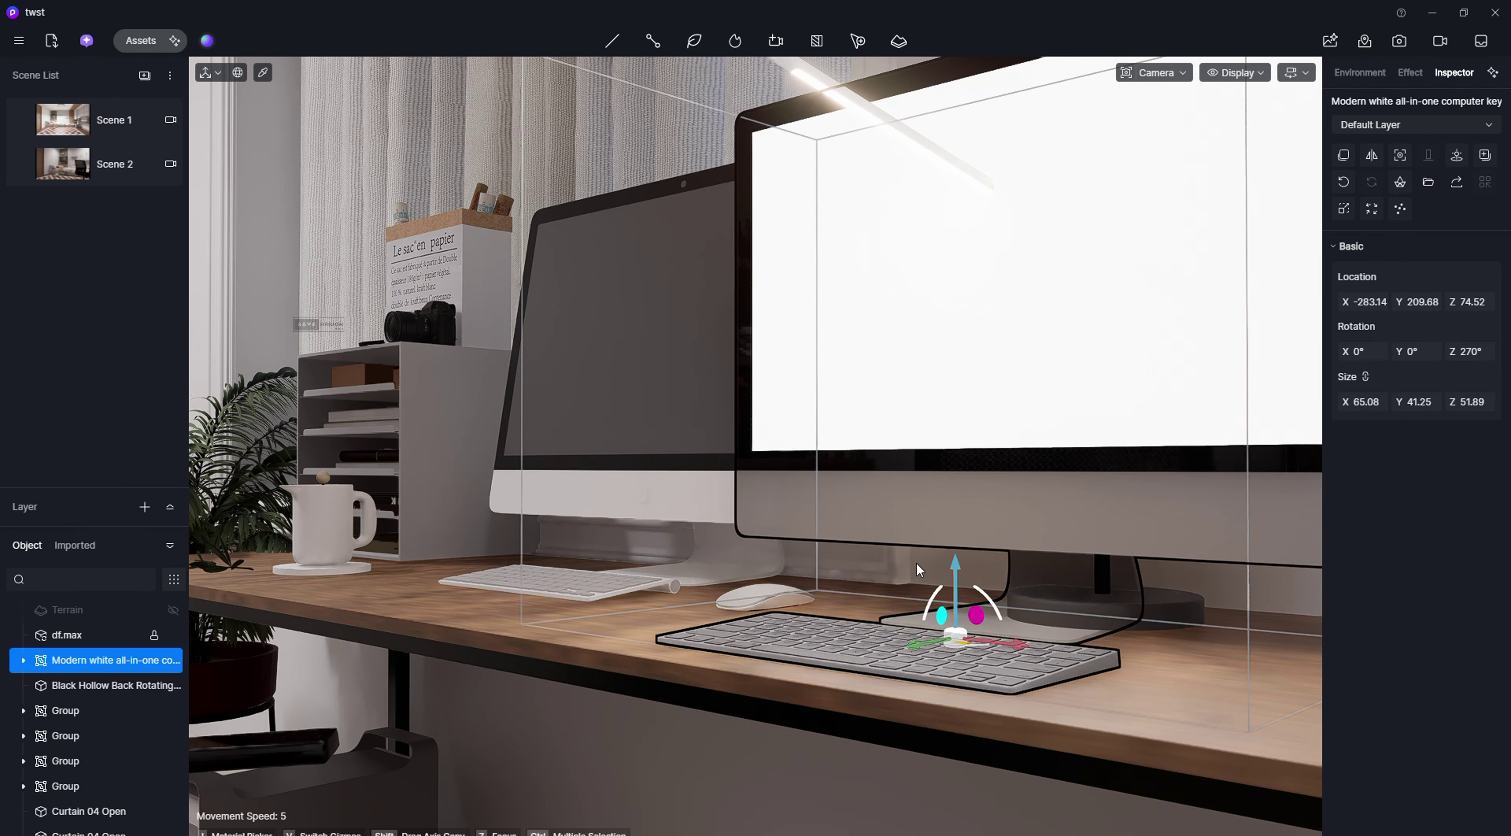
Step: Pick the new monitor's screen material and turn off its emissive effect
click(264, 72)
click(864, 294)
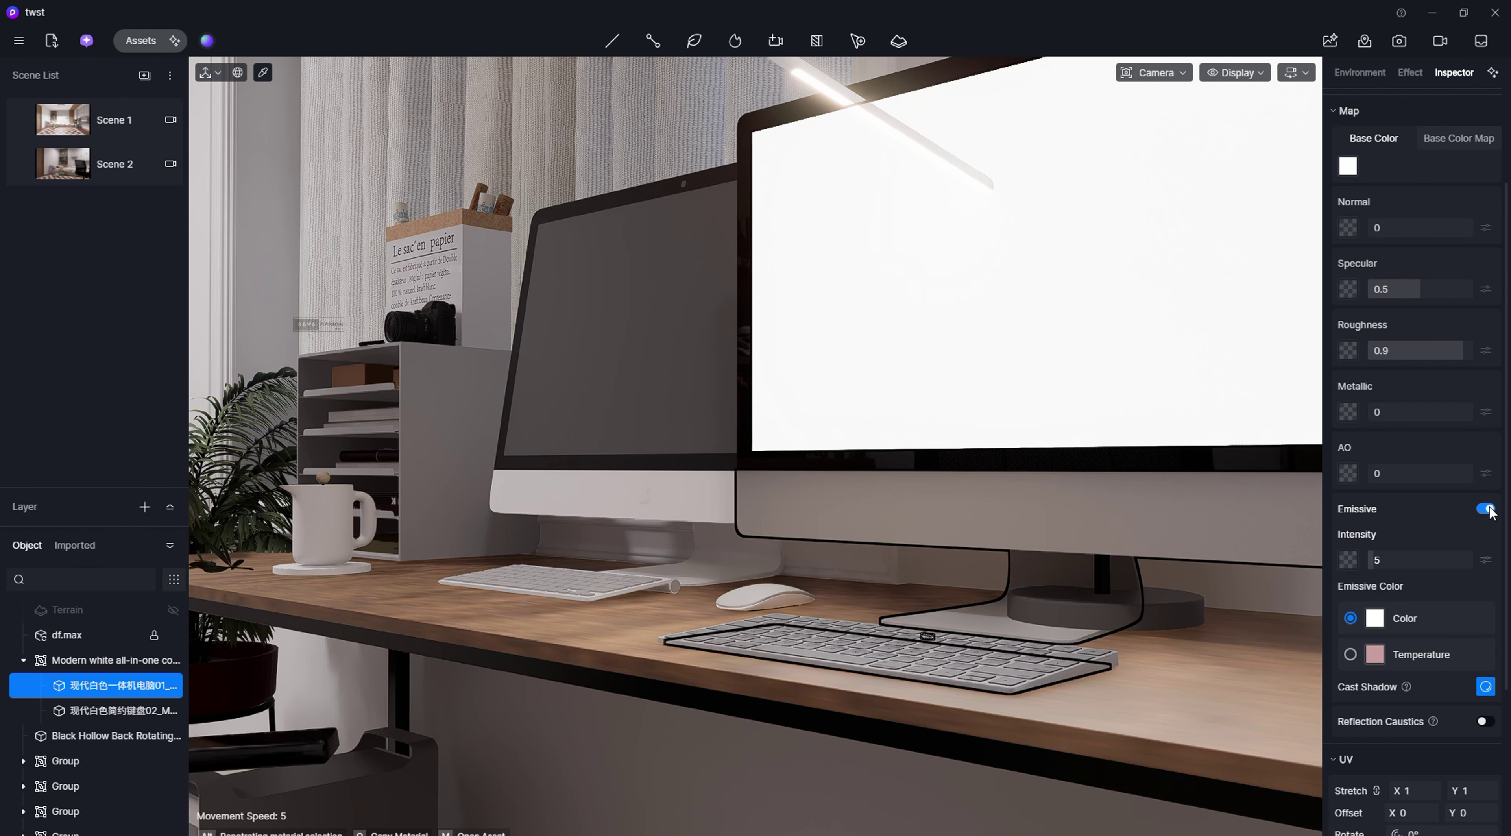
click(1490, 508)
scroll(883, 661, down, 3)
click(876, 666)
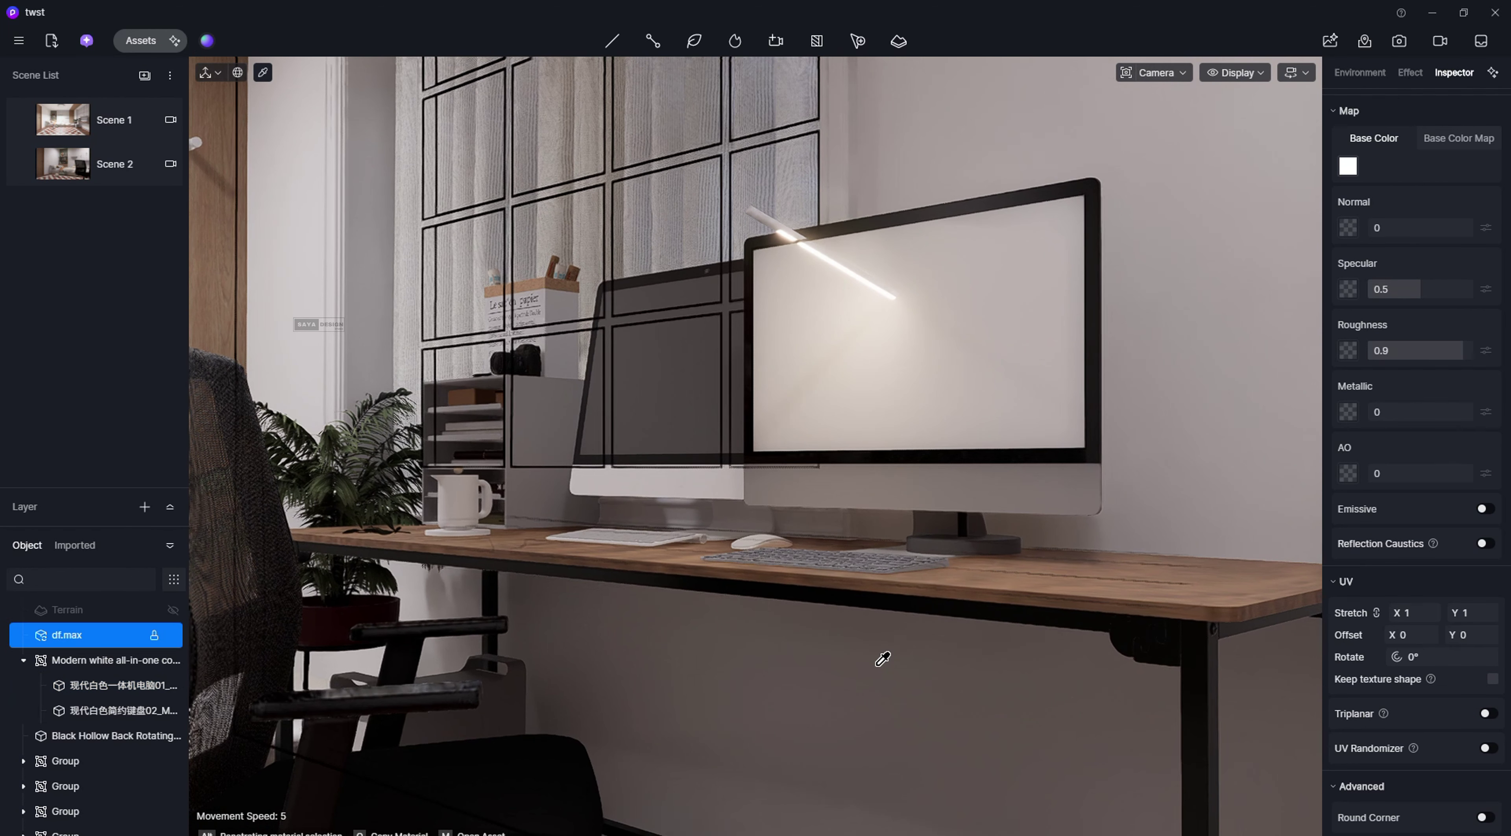
key(Escape)
Step: Examine the new computer and keyboard against the old monitor, lamp base and desk edge from several angles
click(931, 495)
right_drag(930, 495, 908, 494)
scroll(909, 495, up, 5)
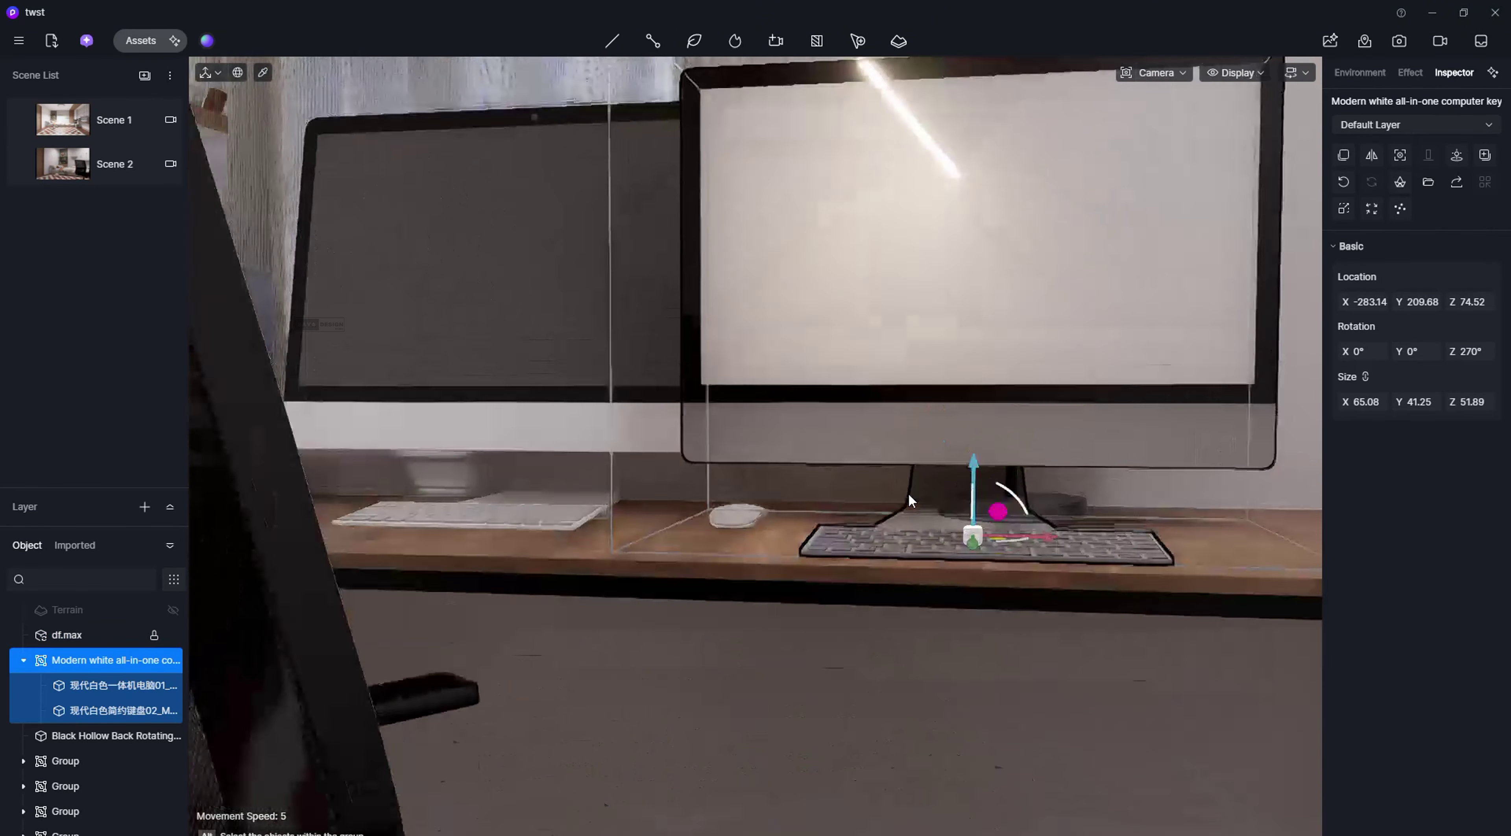
middle_drag(909, 492, 922, 645)
scroll(922, 645, down, 3)
right_drag(926, 646, 899, 712)
click(899, 711)
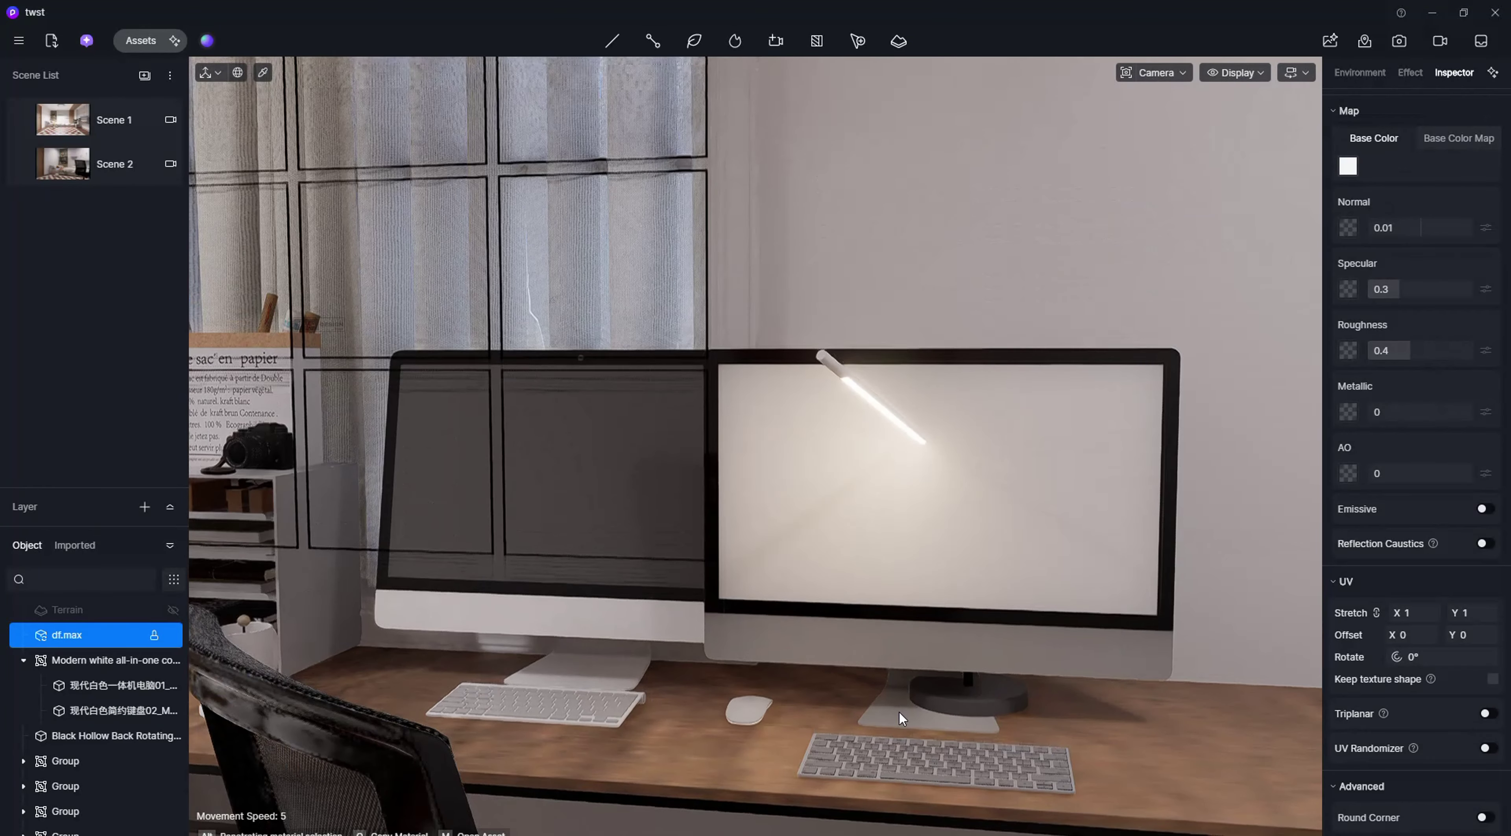
scroll(901, 716, up, 6)
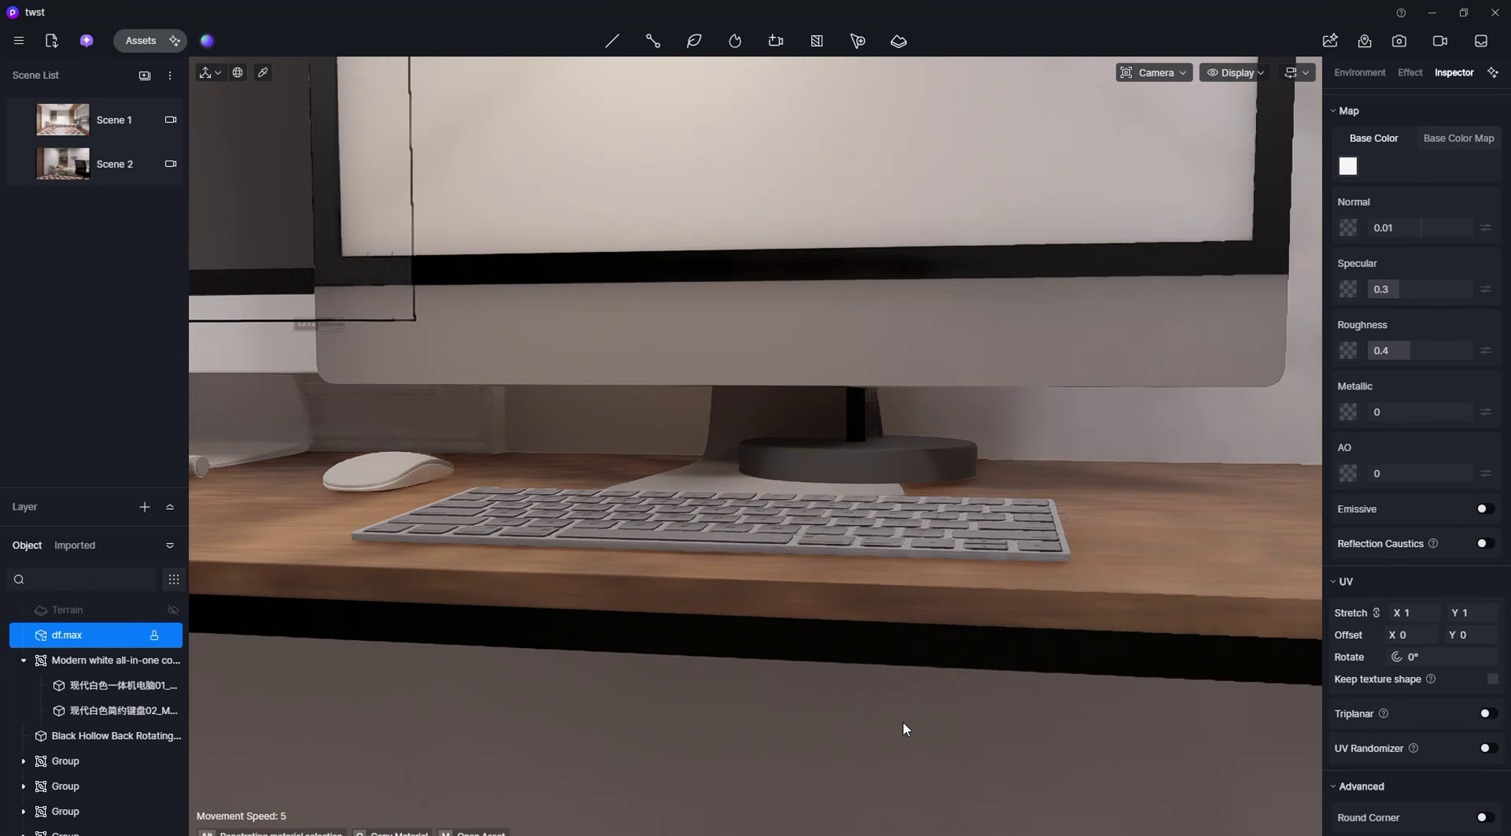
middle_drag(903, 722, 598, 510)
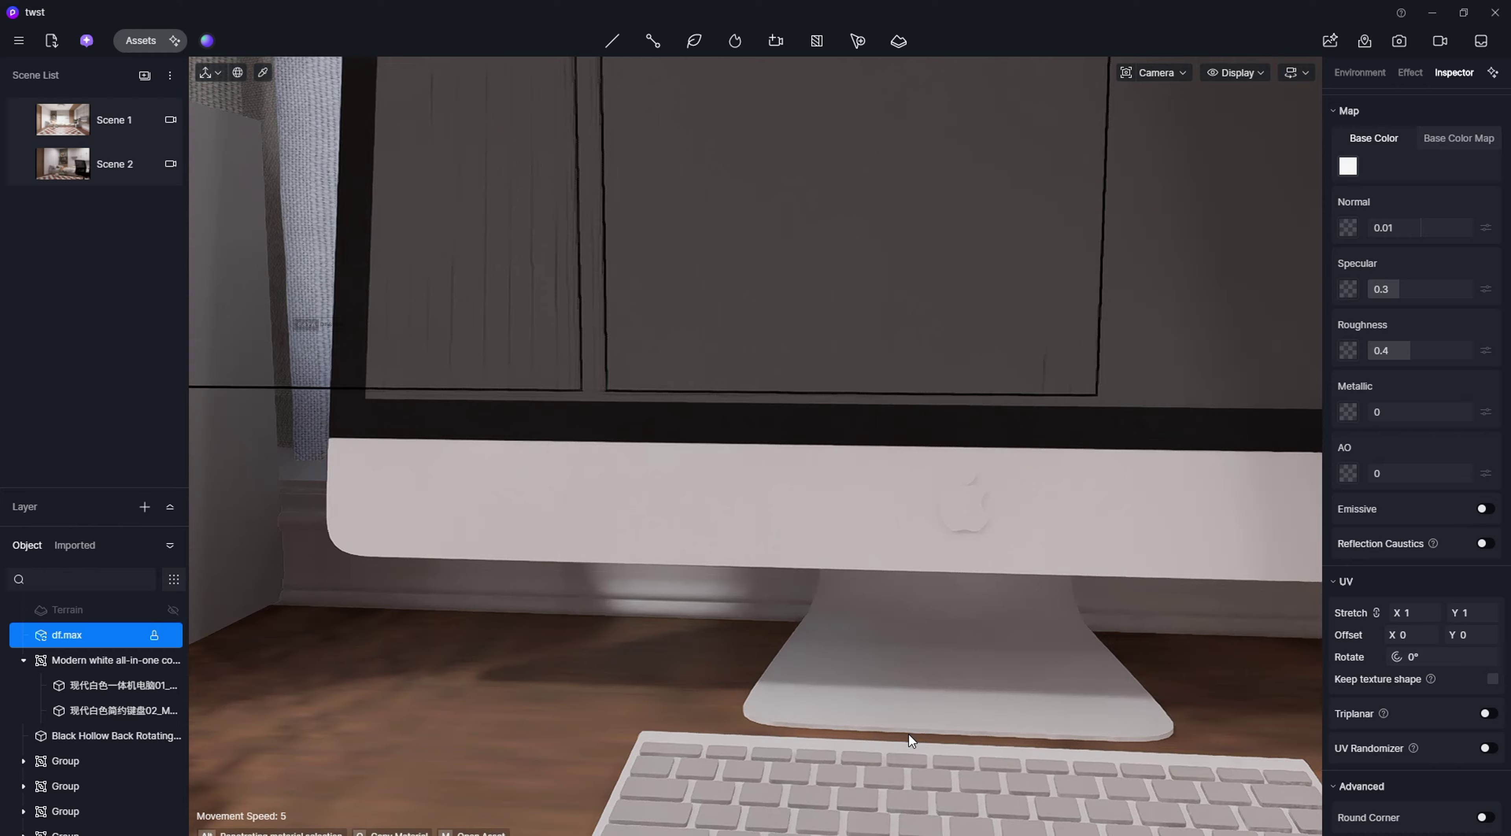
scroll(908, 733, up, 3)
scroll(913, 703, down, 3)
scroll(927, 616, down, 4)
key(d)
scroll(927, 615, down, 2)
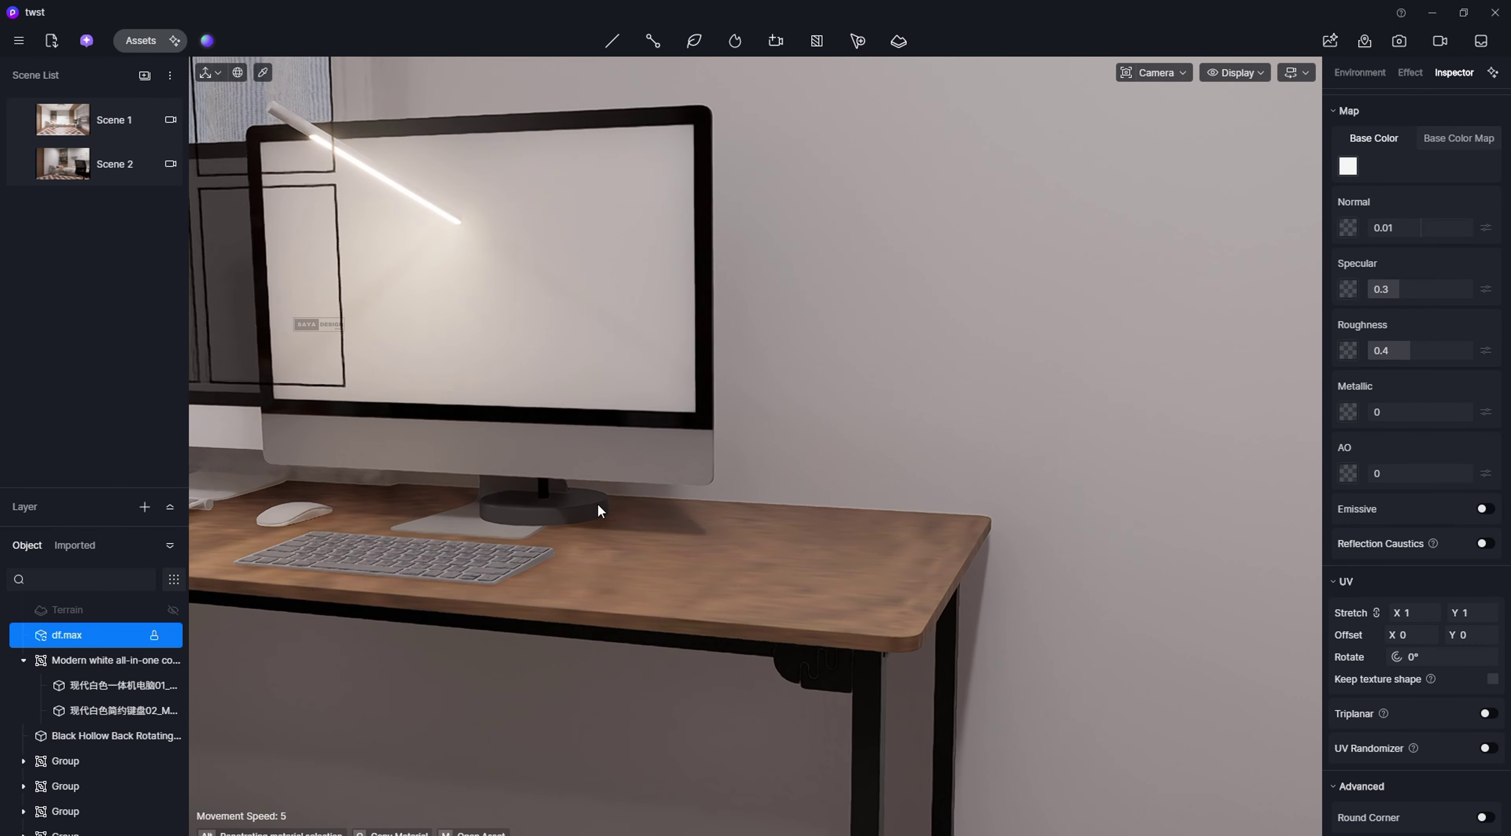
scroll(597, 503, up, 1)
key(a)
click(674, 445)
key(a)
key(d)
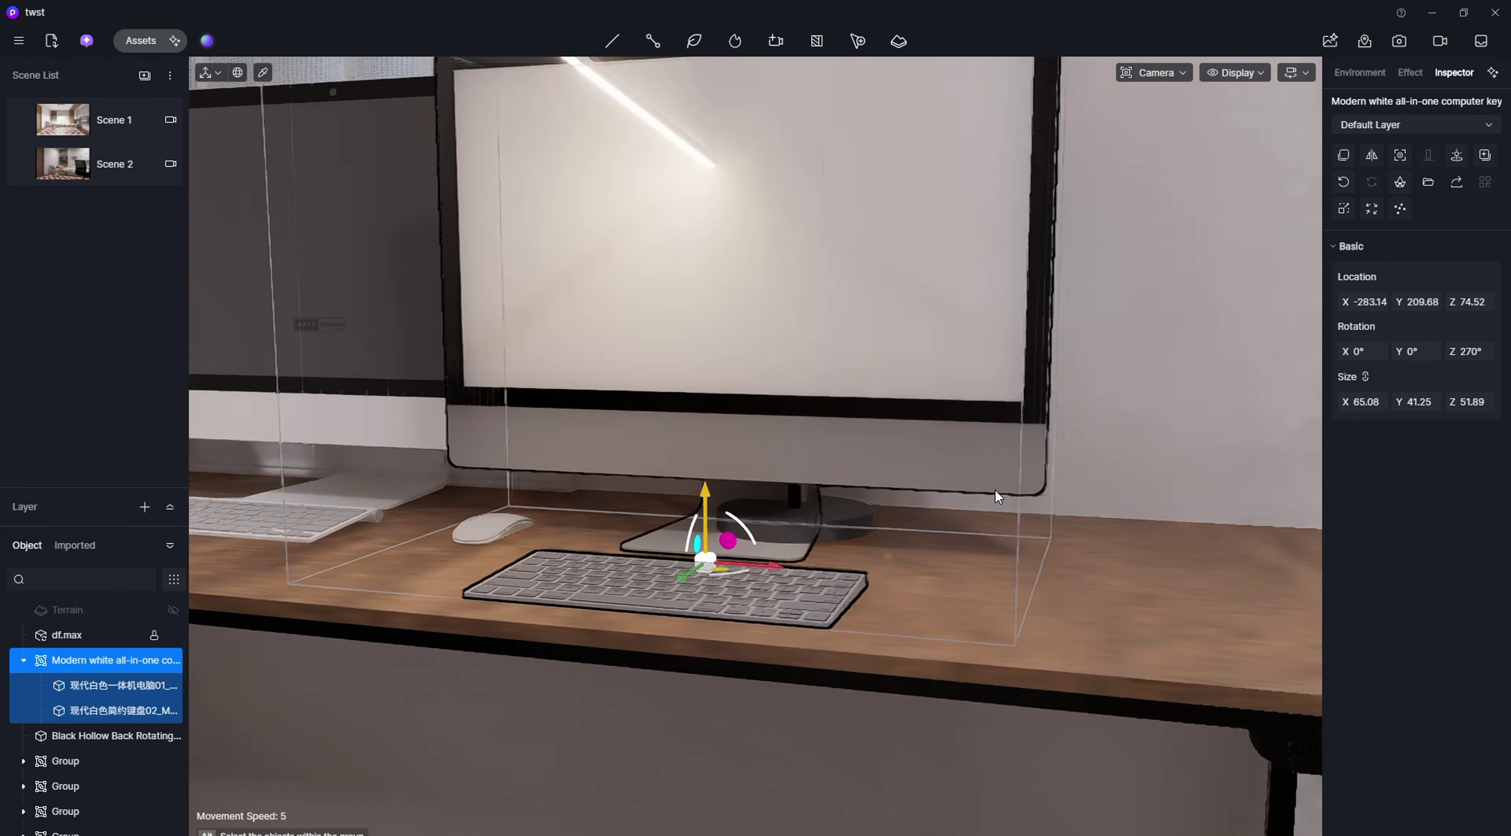
middle_drag(996, 490, 689, 497)
scroll(689, 497, down, 3)
Step: Assign the multicoloured wave image from the wallpaper folder as the new monitor screen's base color map
click(262, 72)
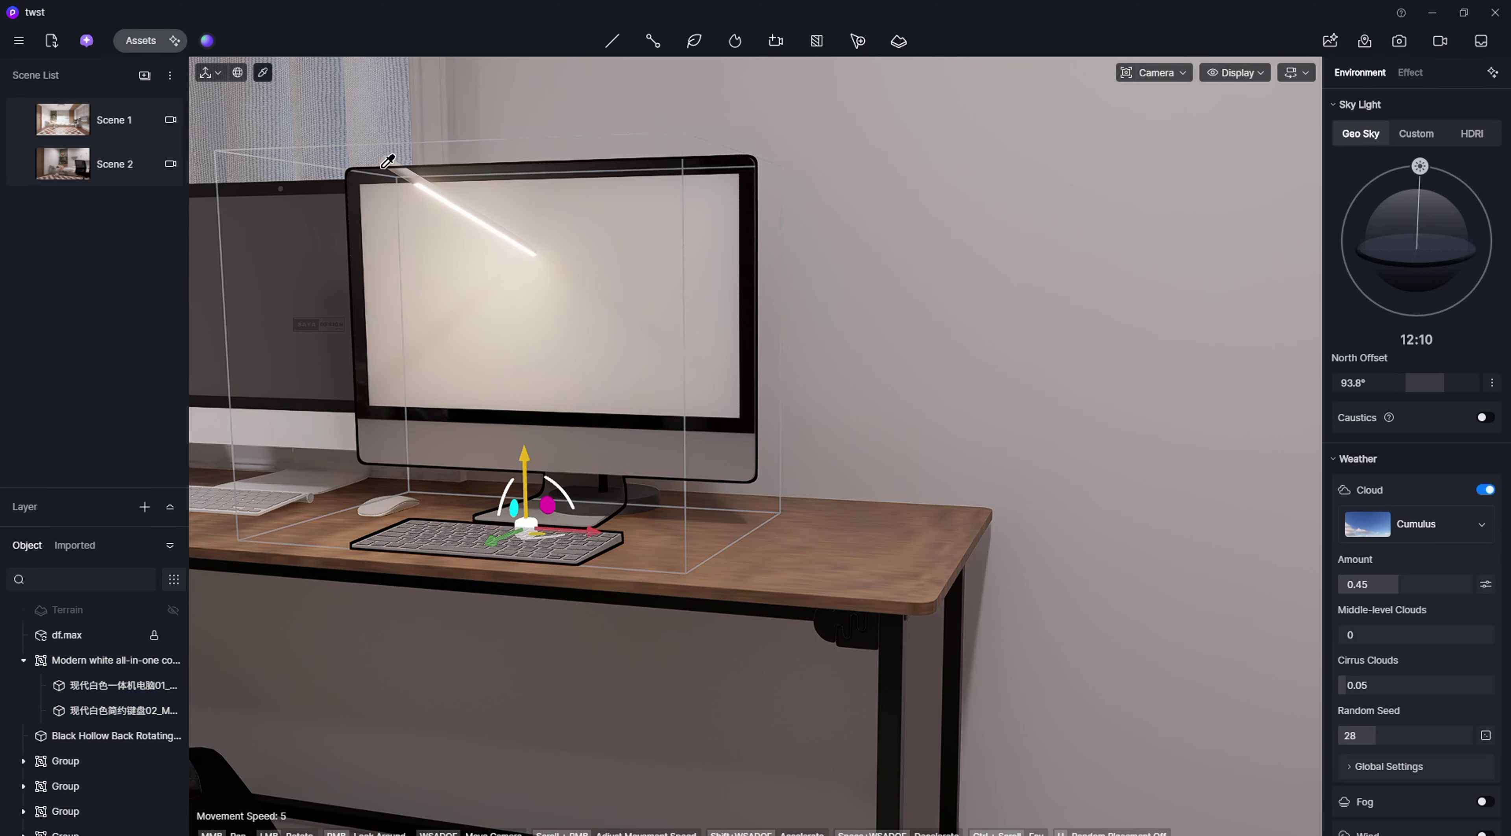
click(763, 276)
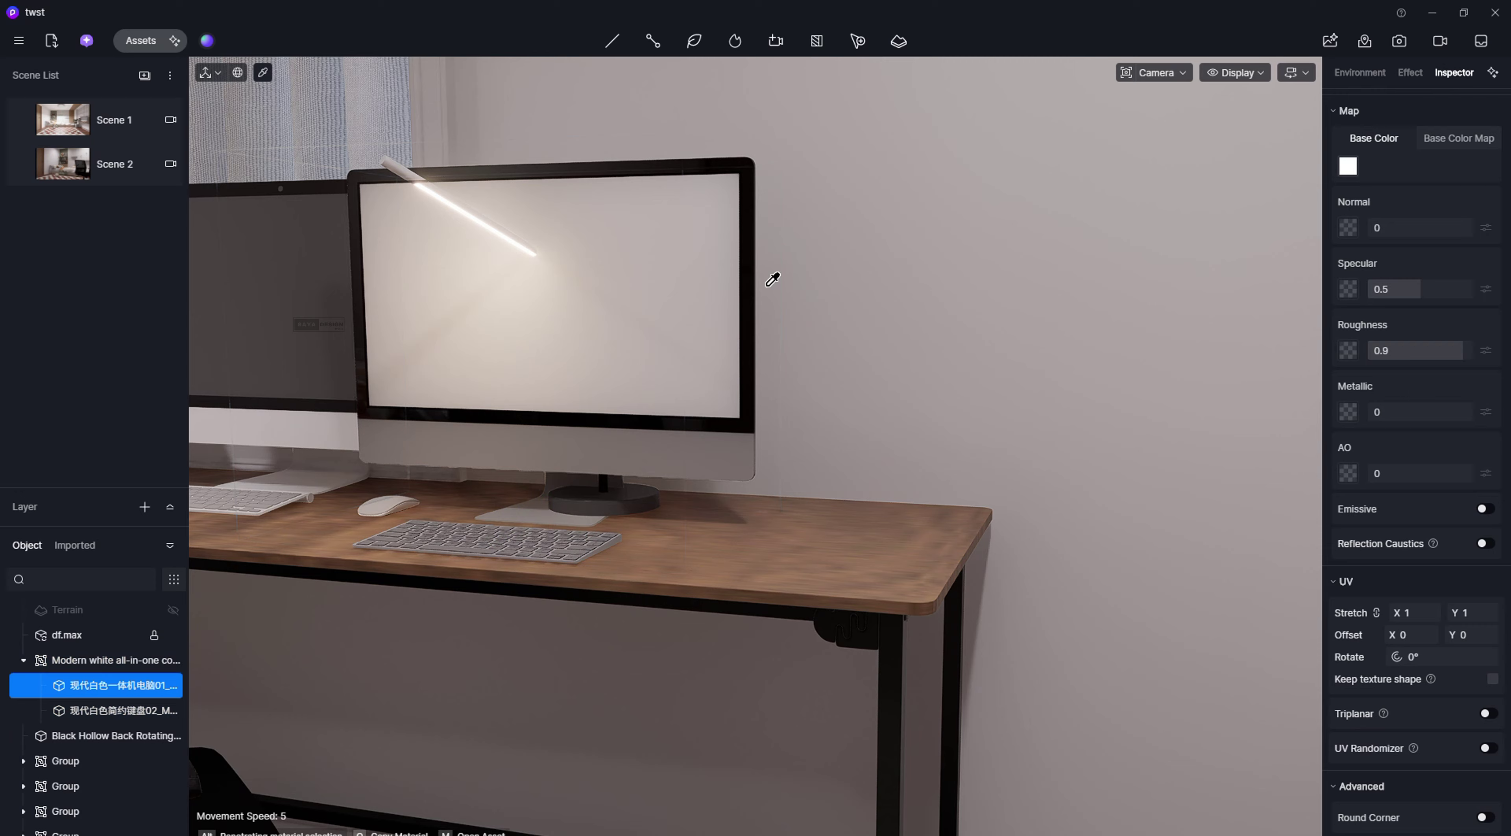
click(1348, 167)
mouse_move(1157, 205)
mouse_down()
mouse_move(1166, 249)
mouse_move(1153, 195)
mouse_up()
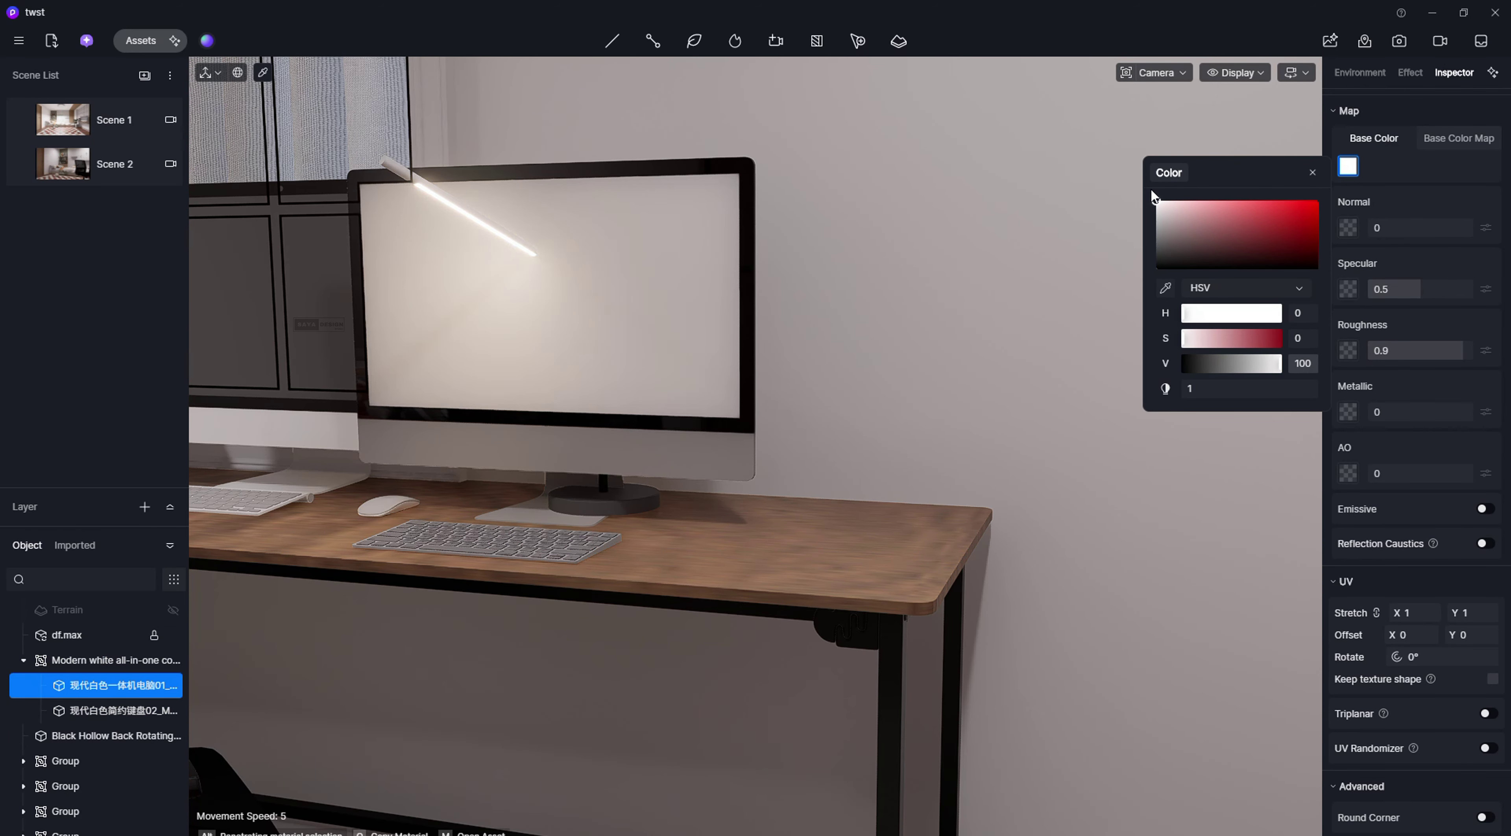
click(1455, 140)
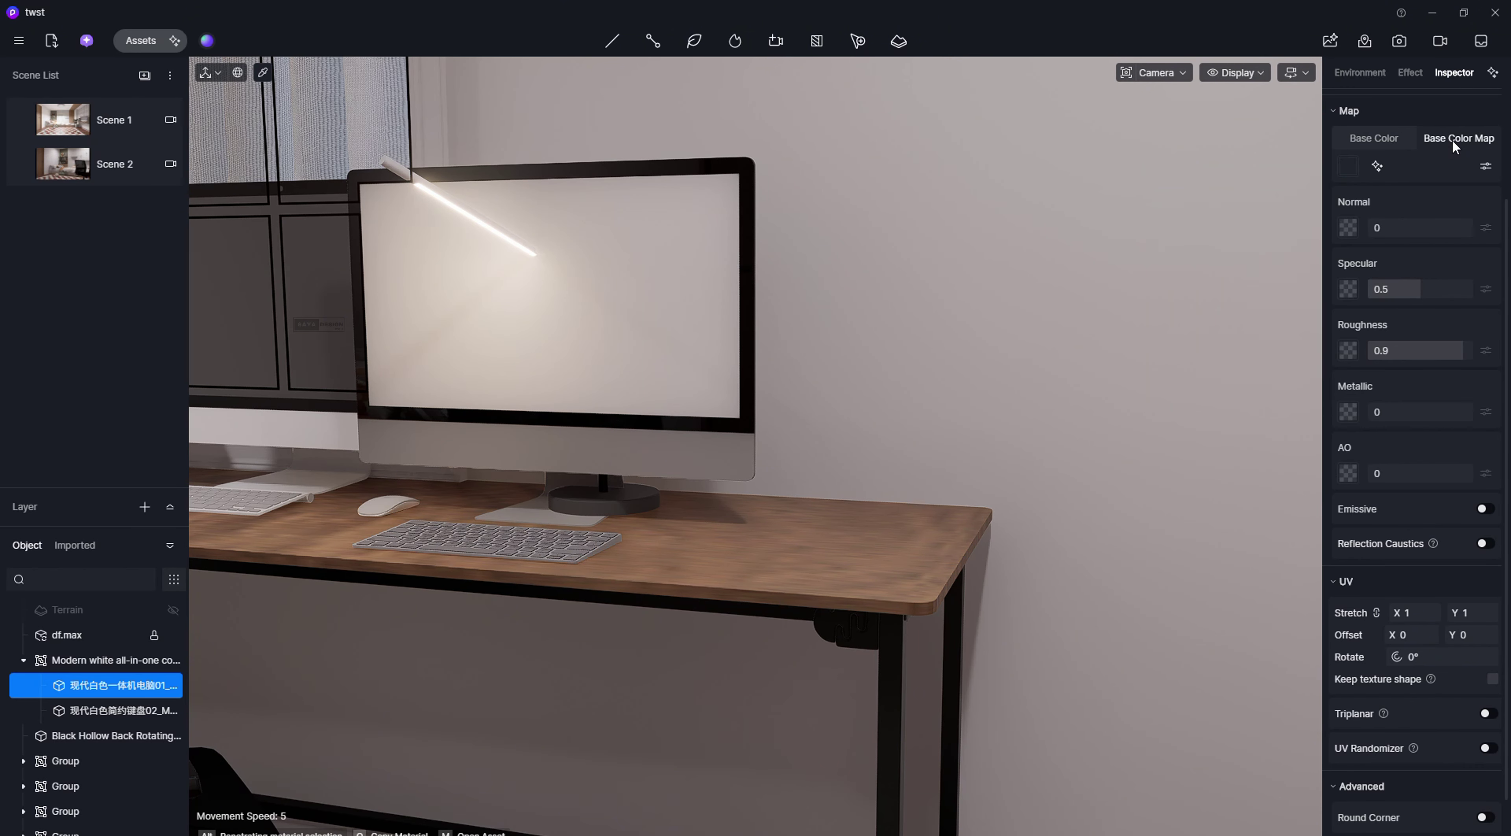
click(1347, 169)
scroll(293, 403, down, 5)
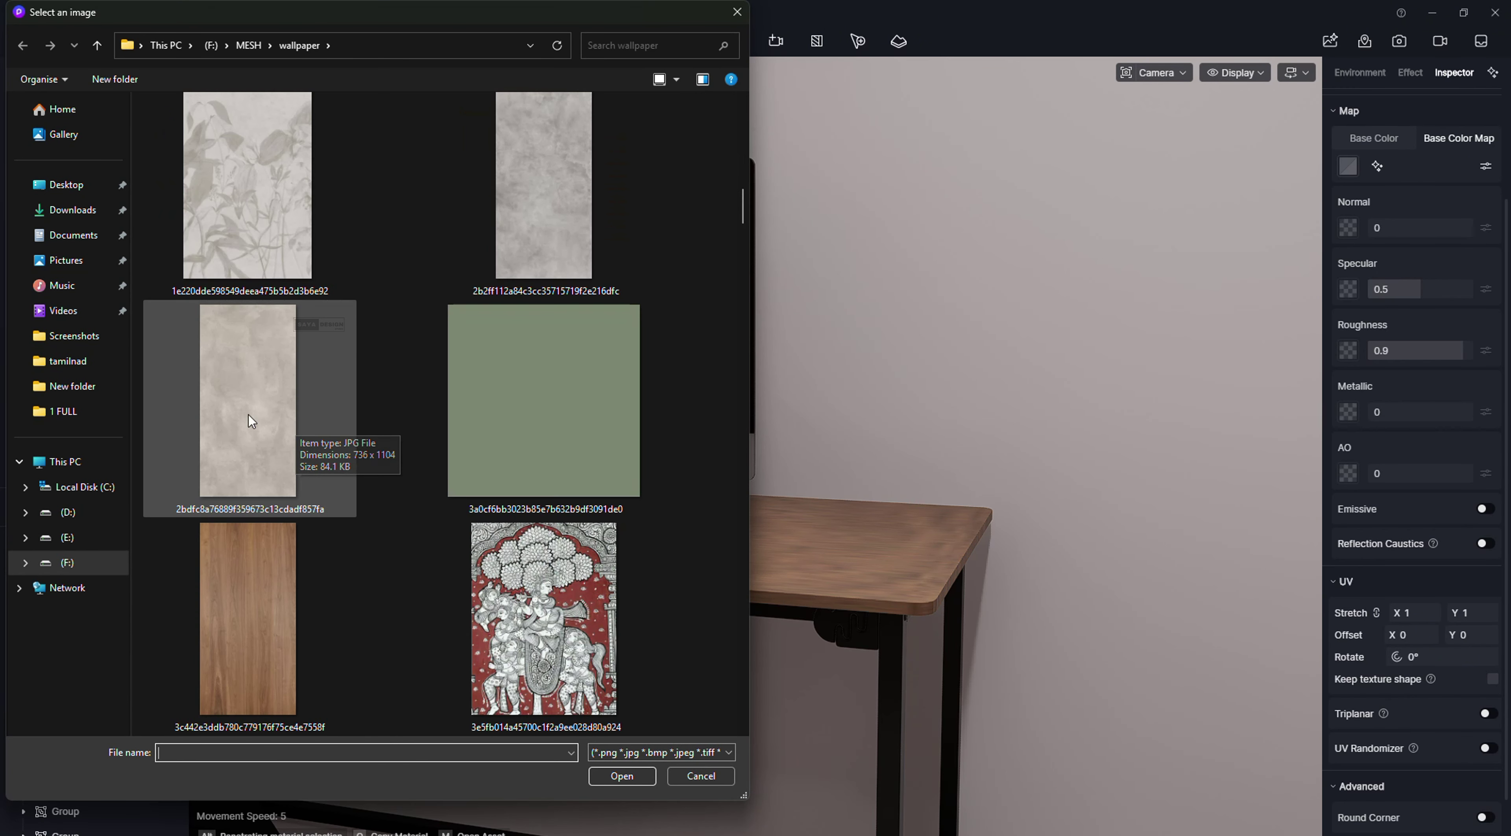
scroll(249, 415, down, 10)
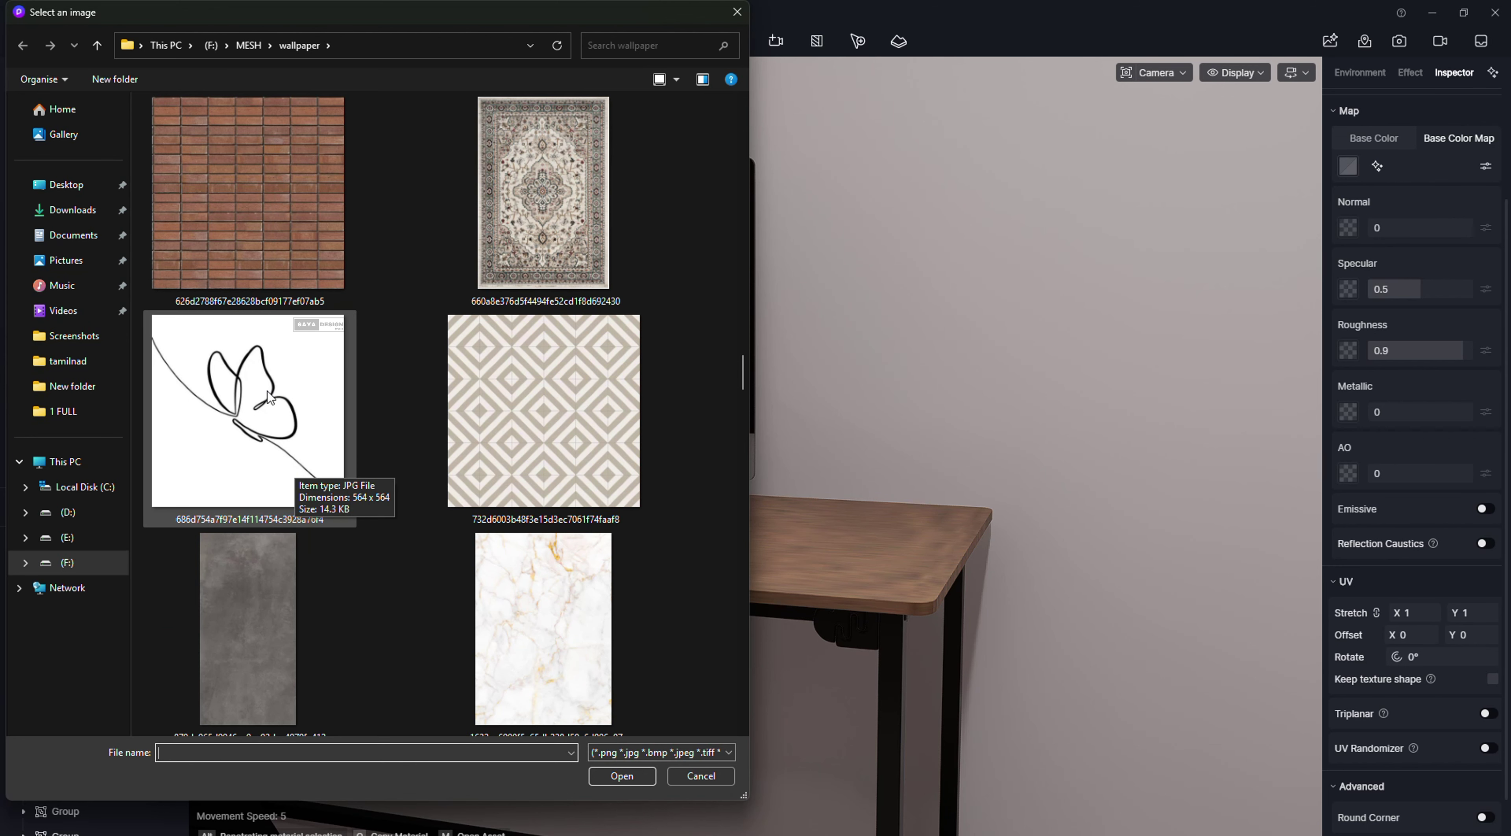
scroll(268, 405, up, 5)
click(269, 425)
click(622, 776)
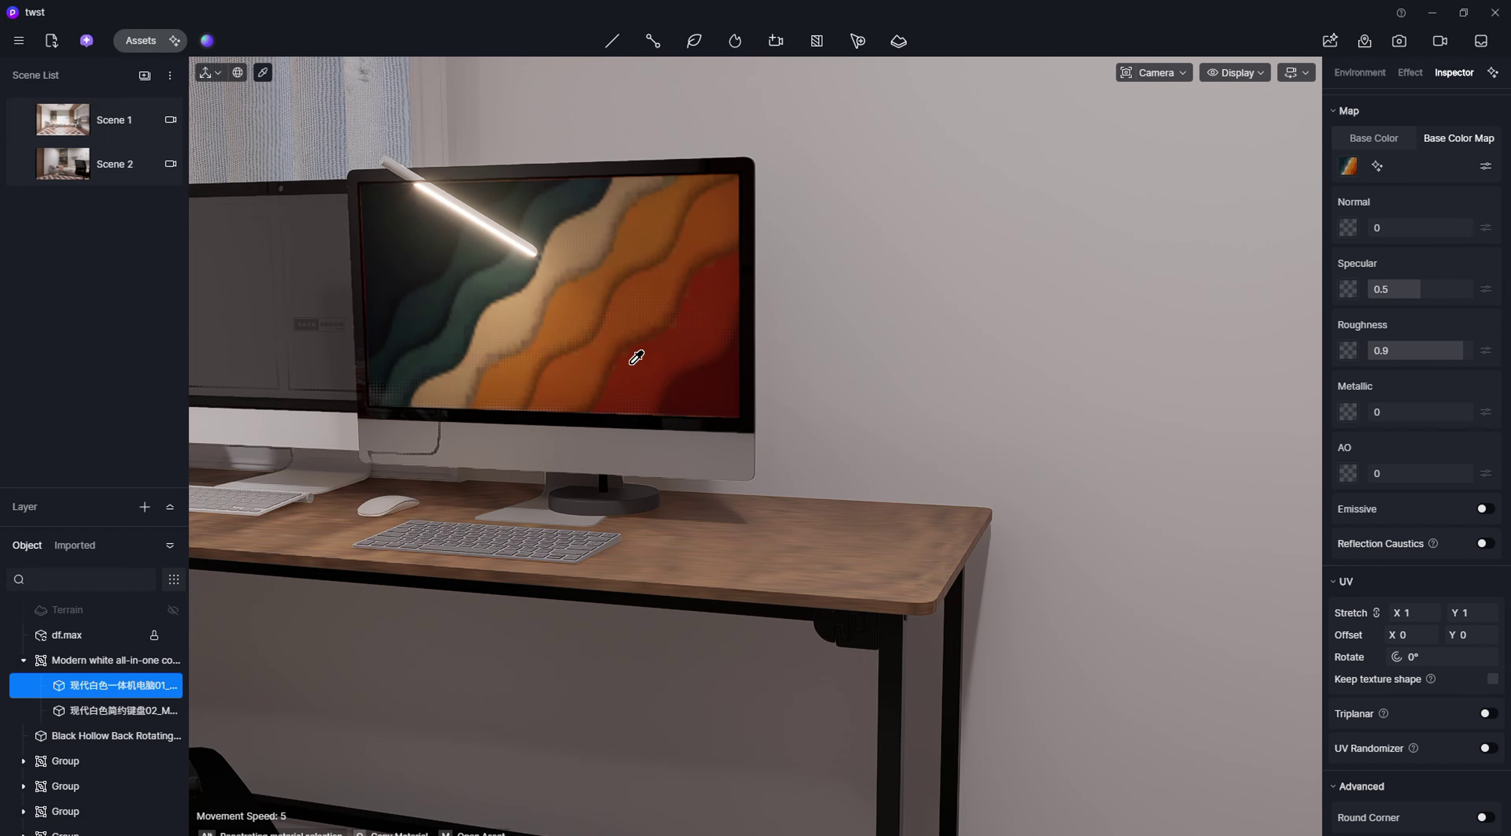
key(Escape)
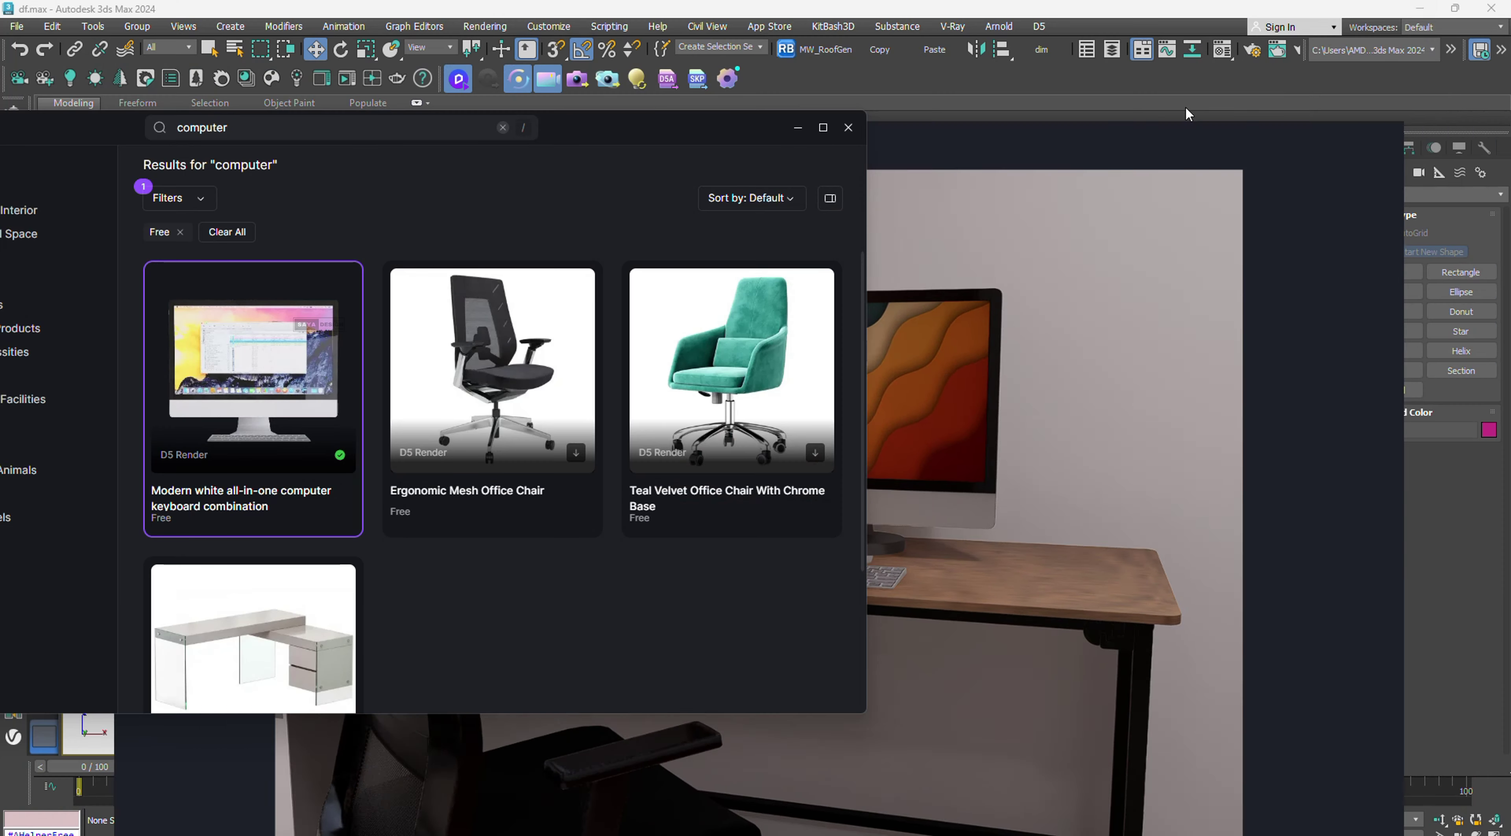
Step: Switch to 3ds Max, close the asset library, and delete the old monitor, keyboard and mouse from the desk
click(848, 128)
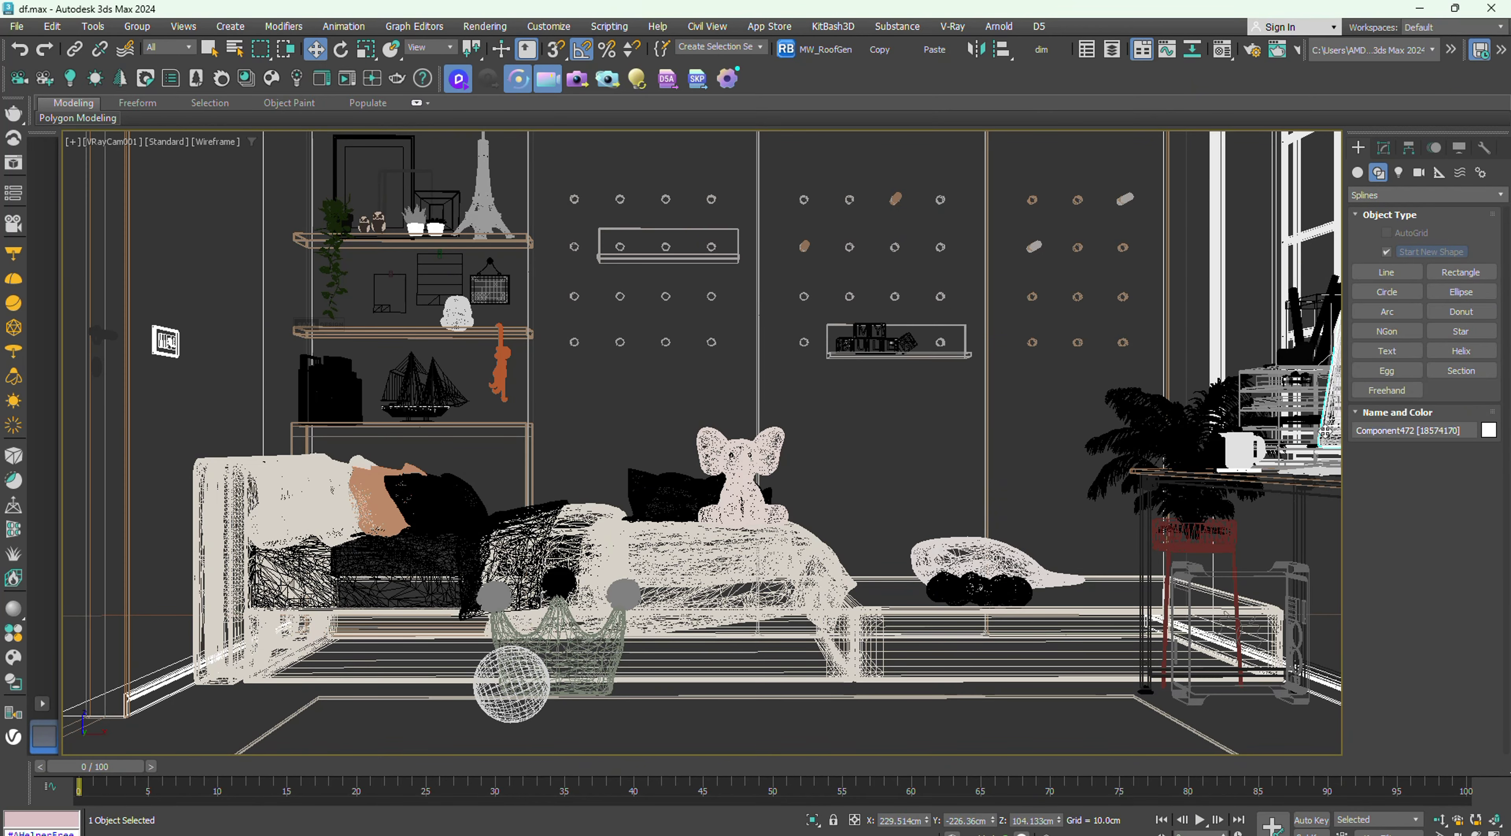
key(t)
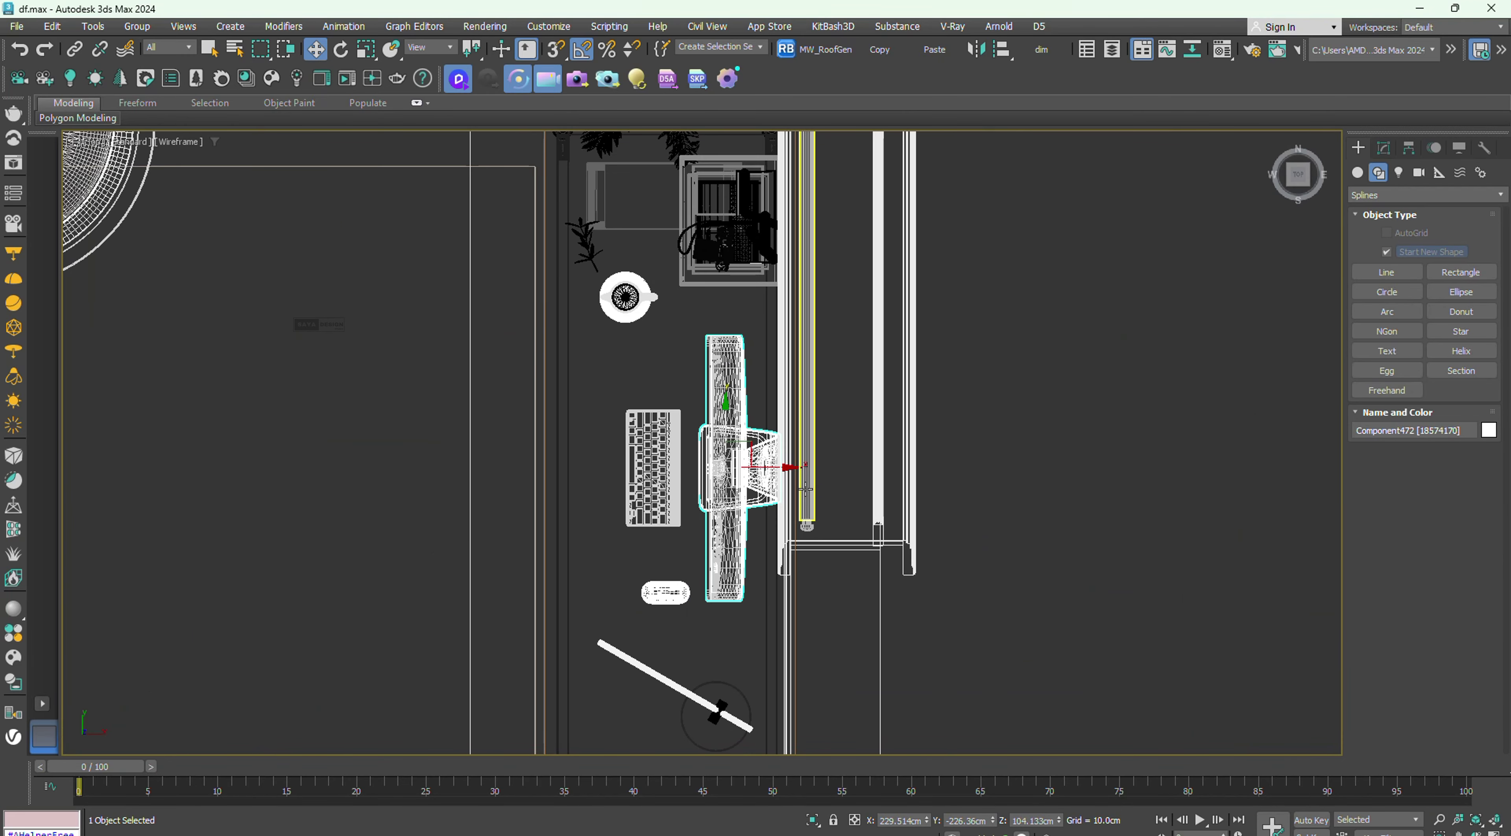
key(Delete)
click(674, 487)
key(Delete)
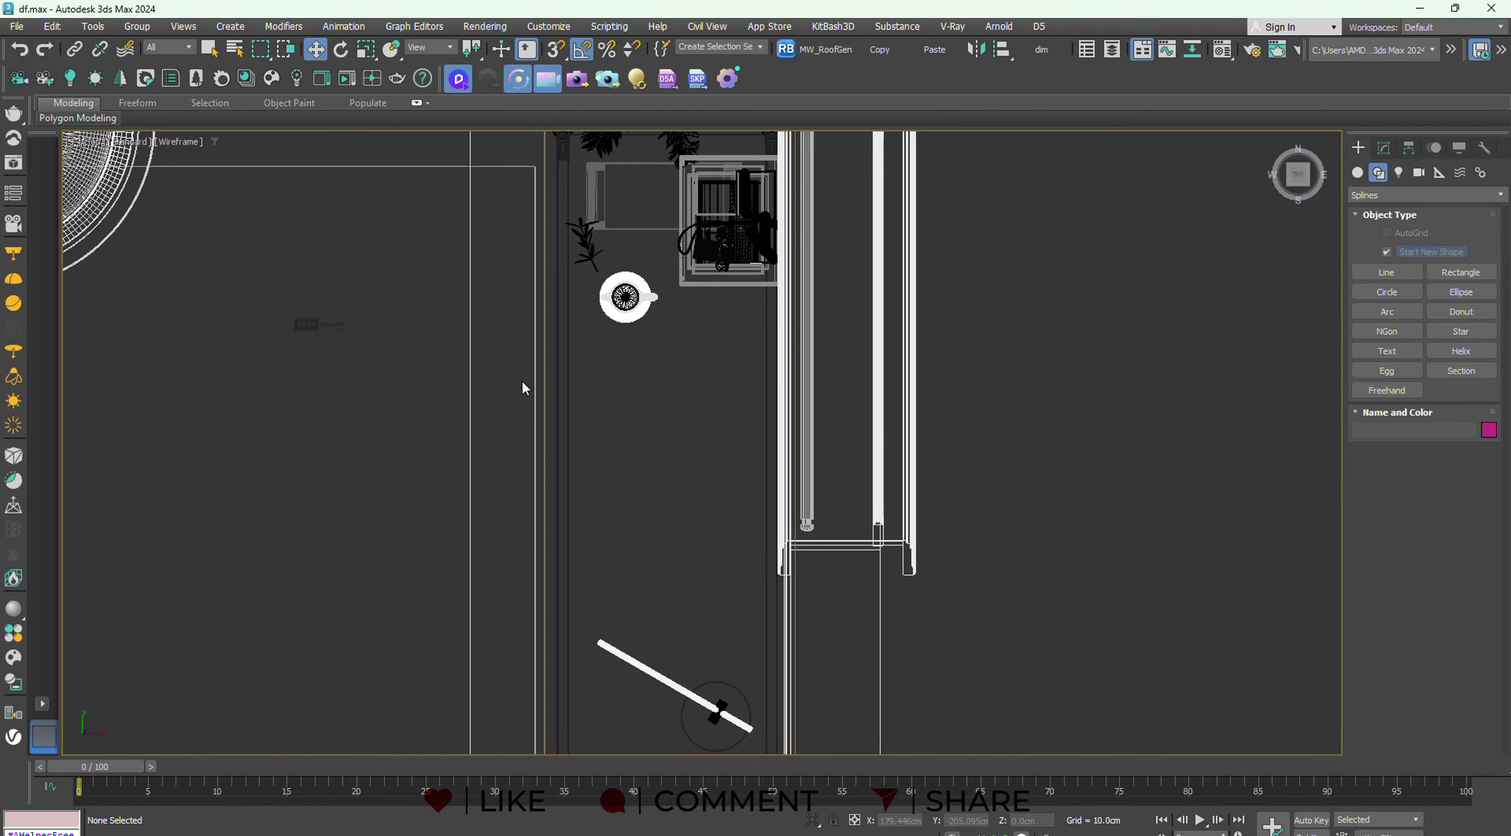
key(c)
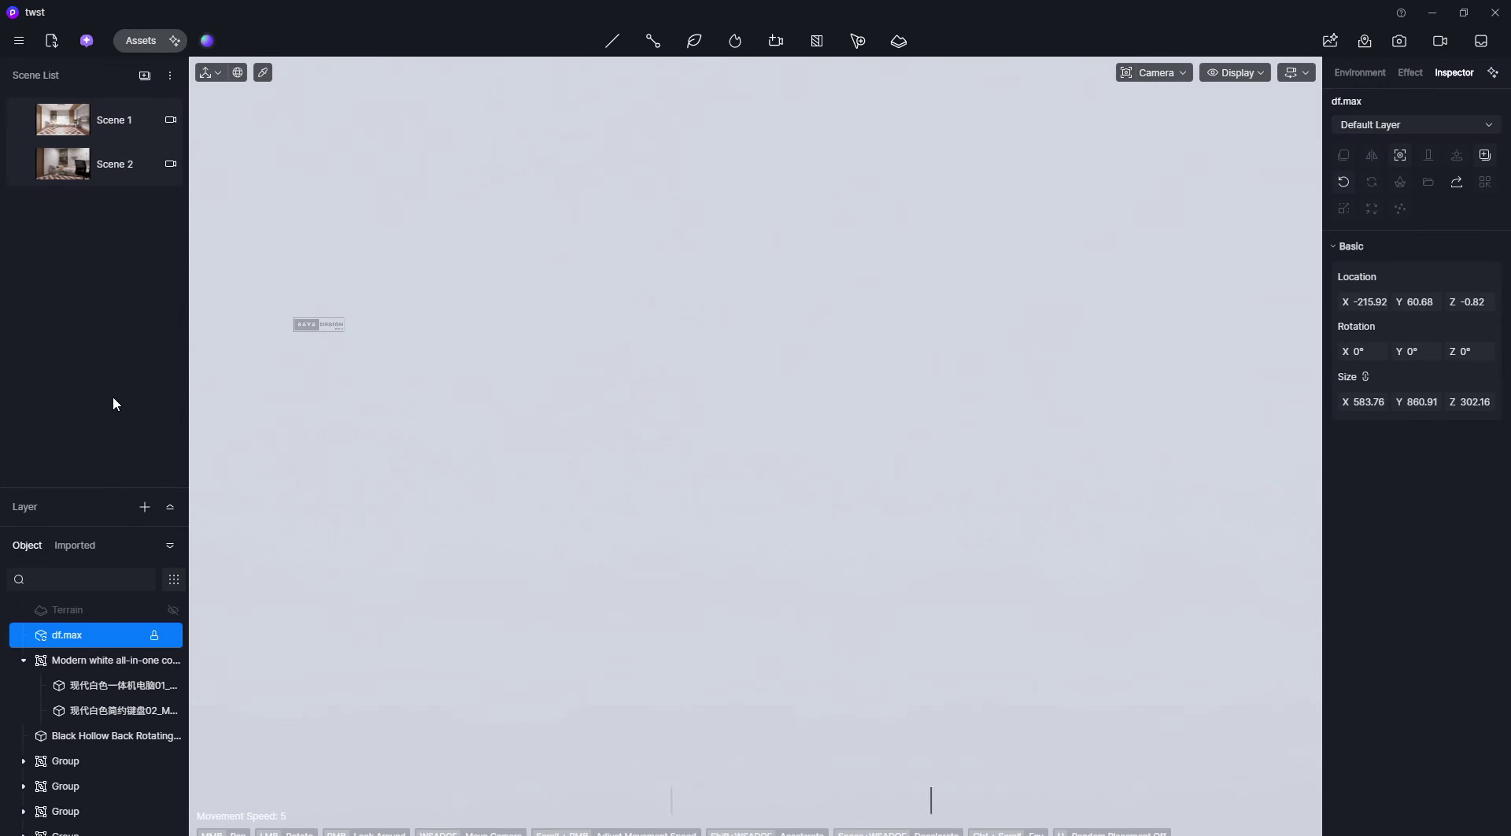
Step: Back in D5 Render, move the new computer set along the desk to X -231.6 and Y 215.89
click(97, 133)
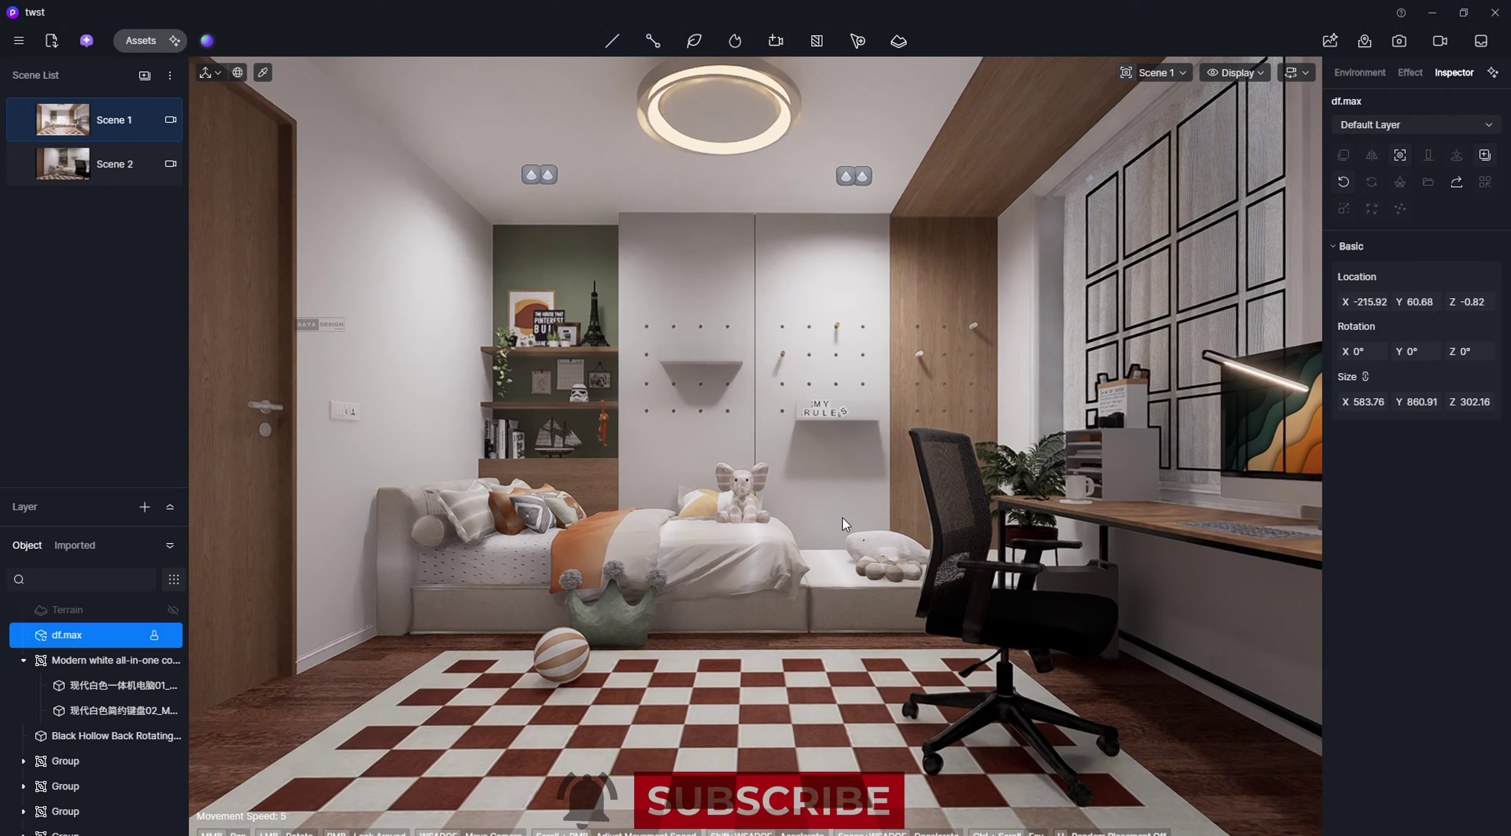
key(w)
right_drag(843, 518, 862, 516)
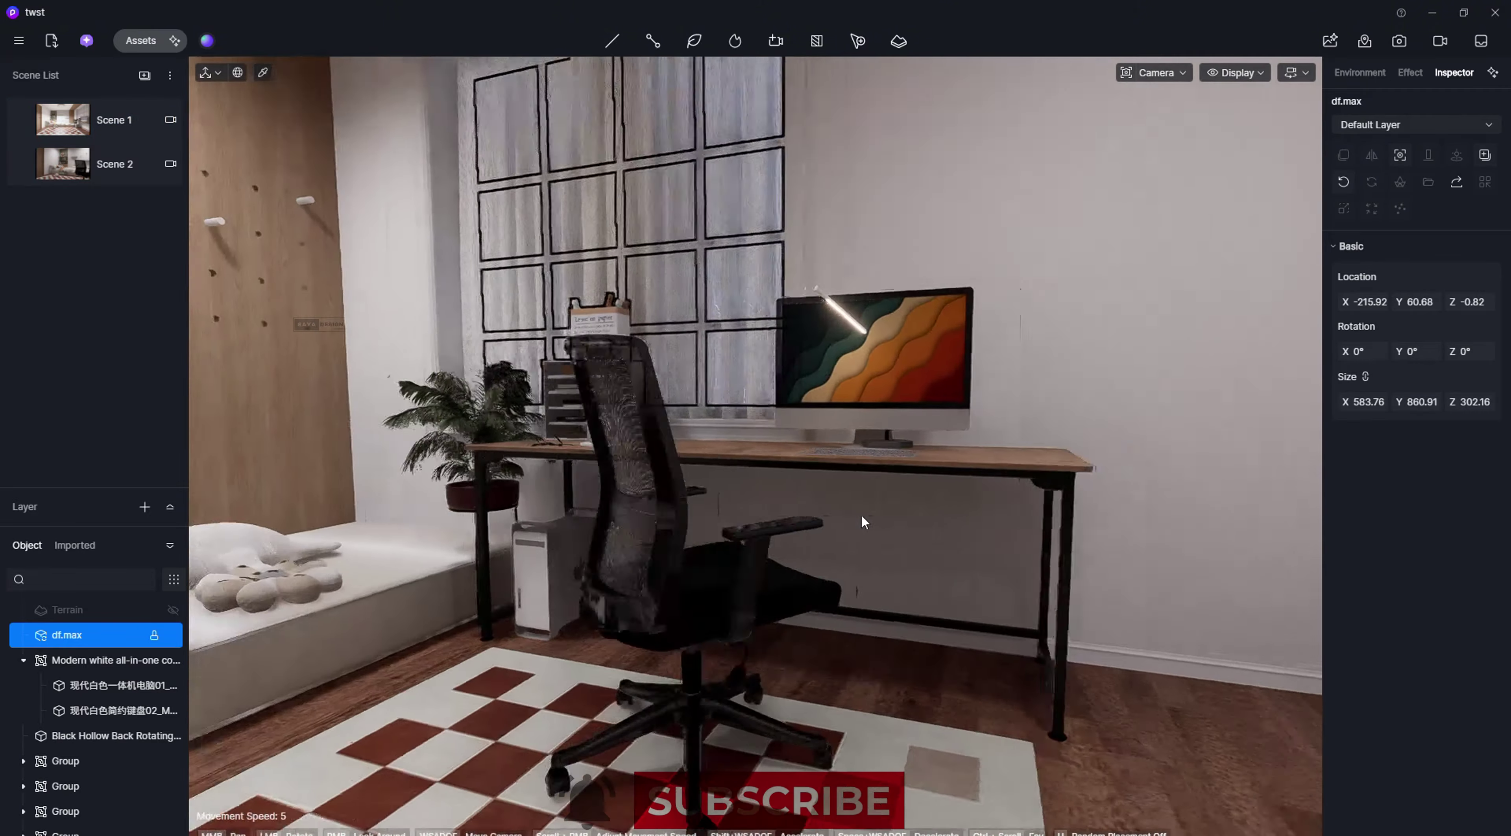
middle_drag(861, 516, 939, 587)
click(990, 399)
middle_drag(971, 491, 983, 616)
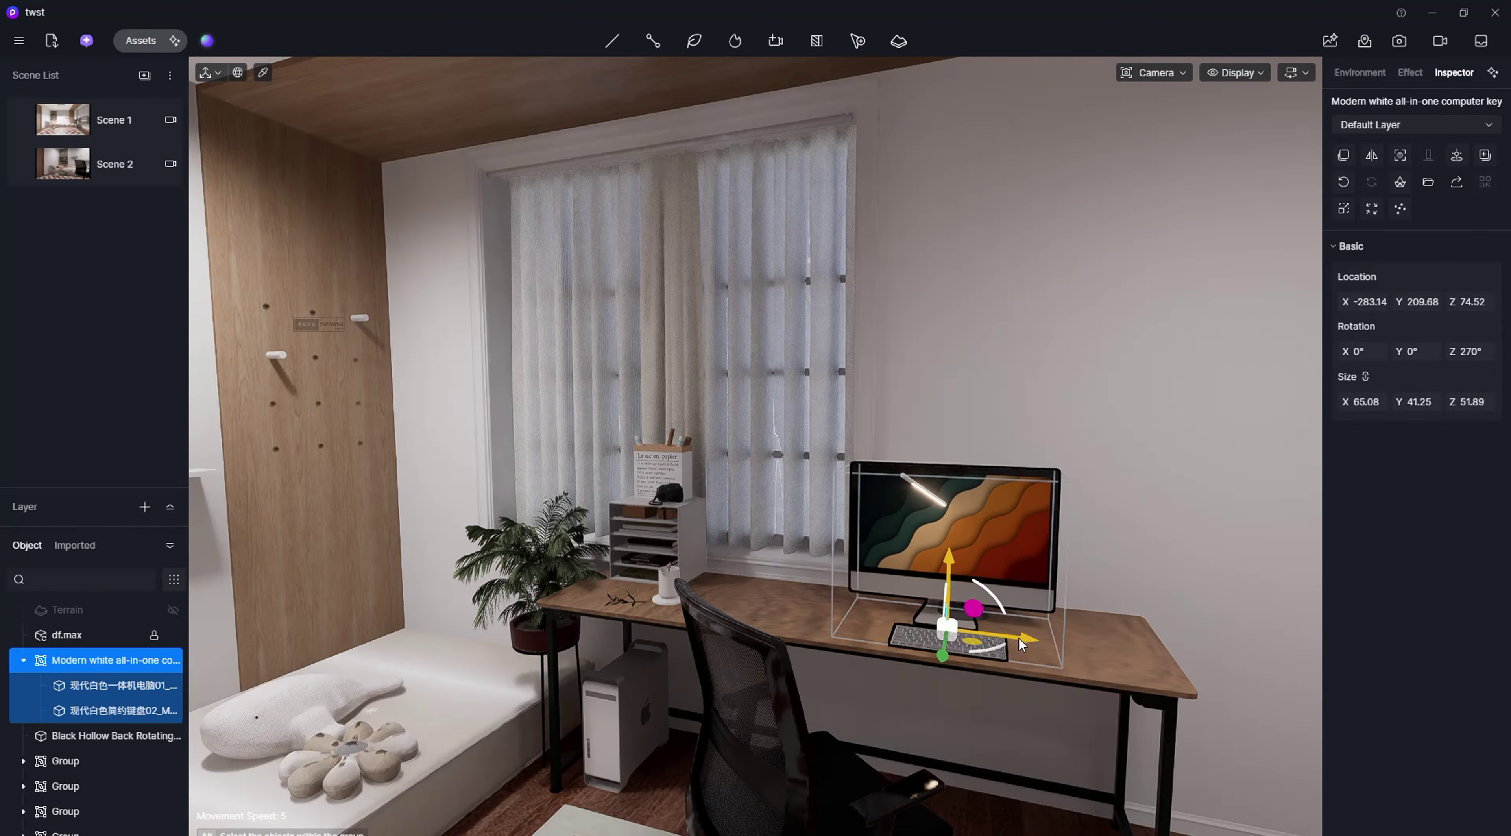
drag(1019, 637, 893, 579)
scroll(893, 574, up, 5)
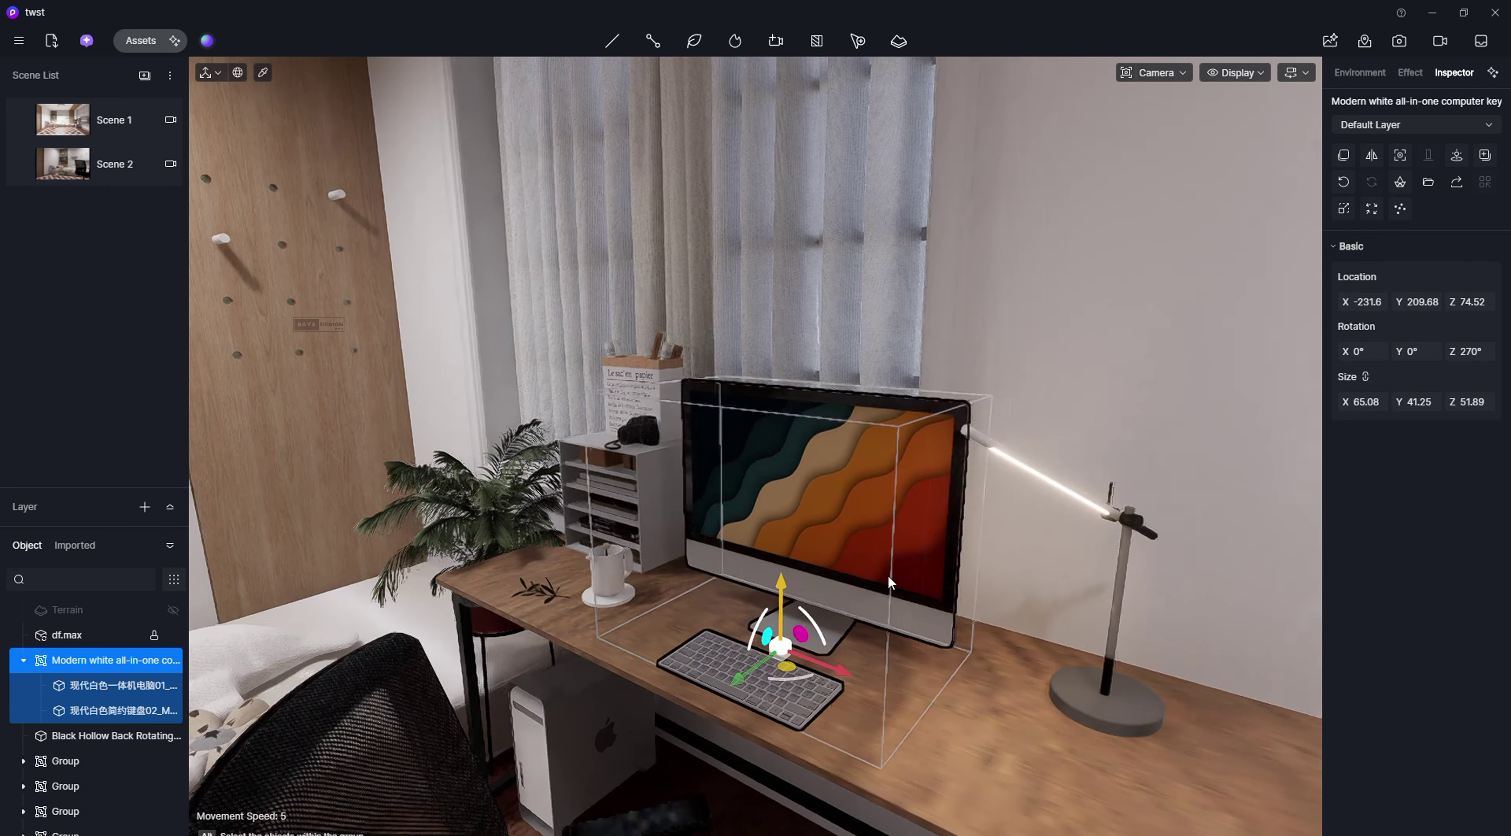
drag(726, 678, 748, 663)
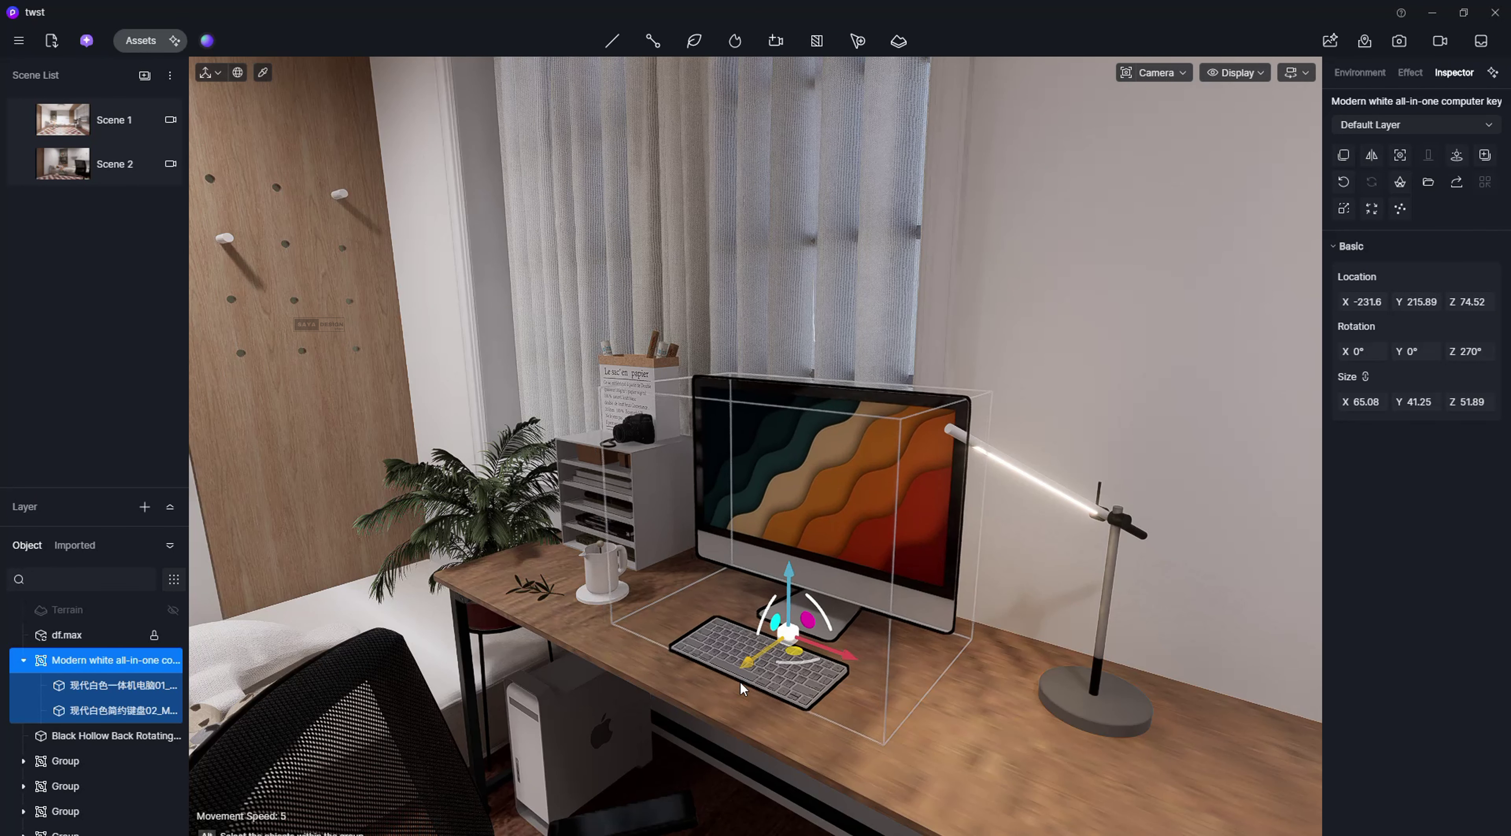
click(857, 707)
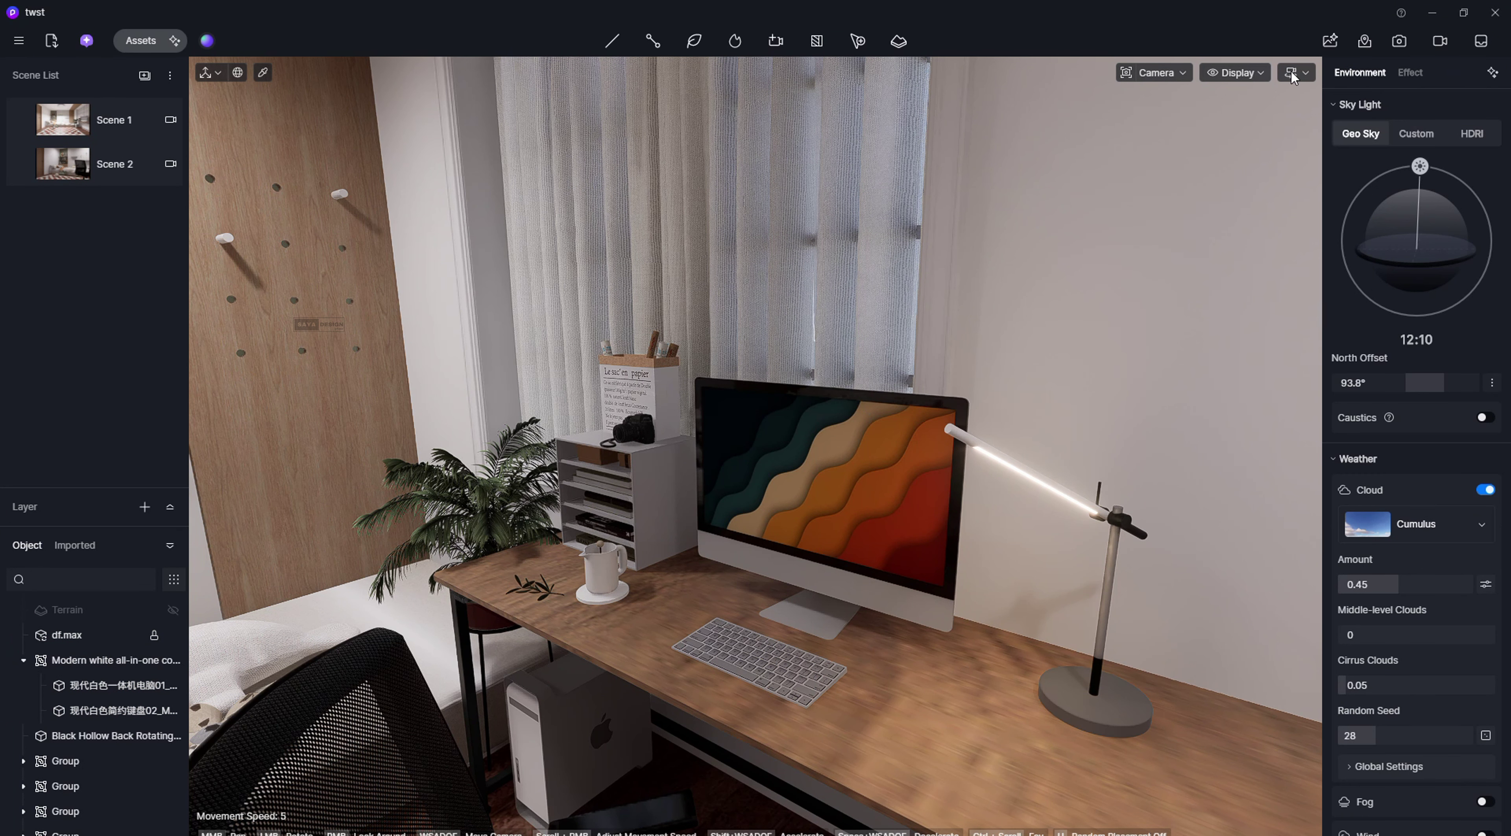
Step: Switch to 3ds Max, undo the deletion of the desk mouse, and return to the camera view
click(1431, 13)
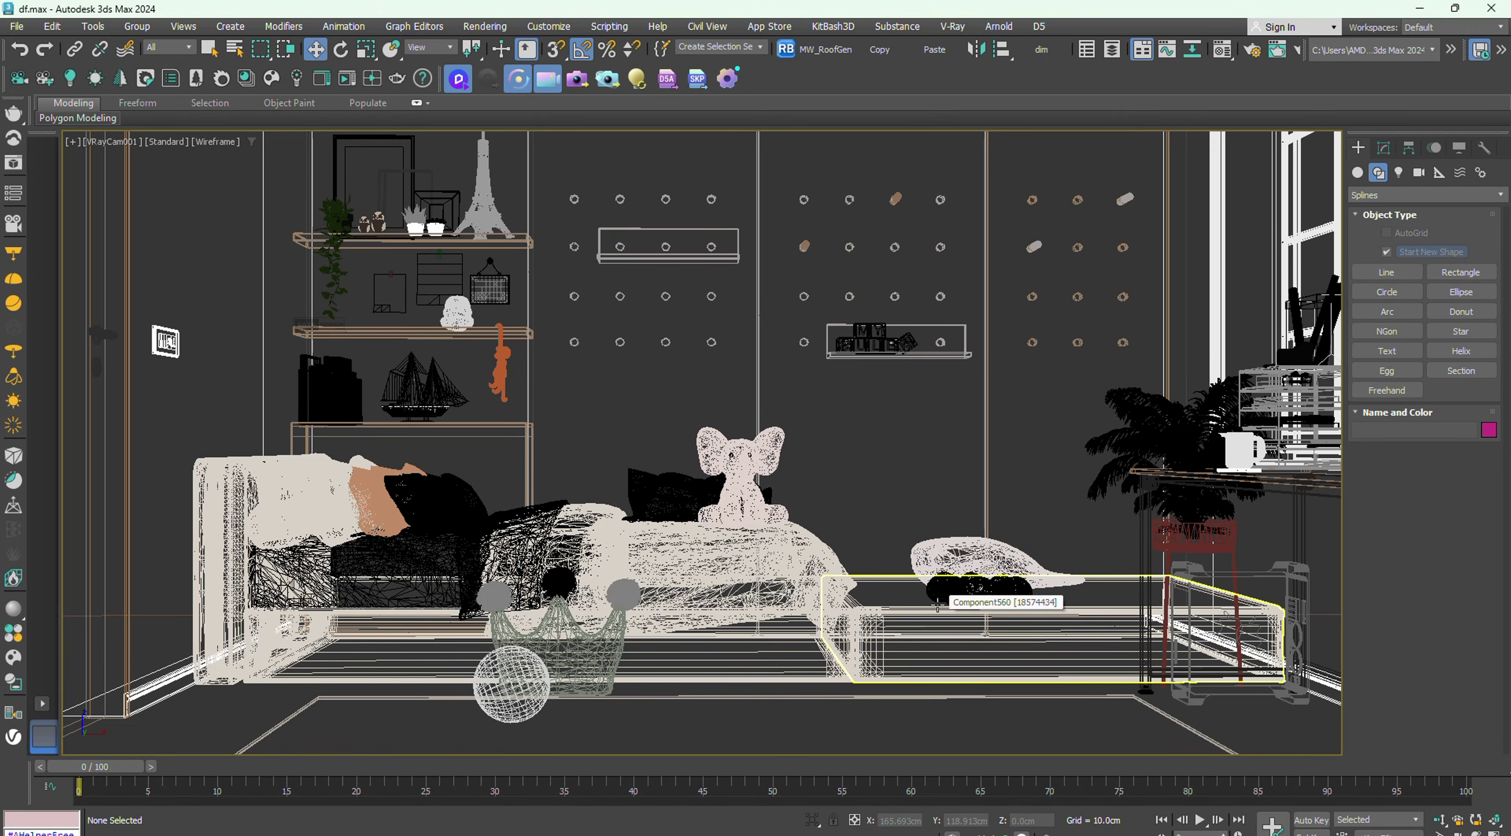
key(t)
scroll(815, 376, up, 6)
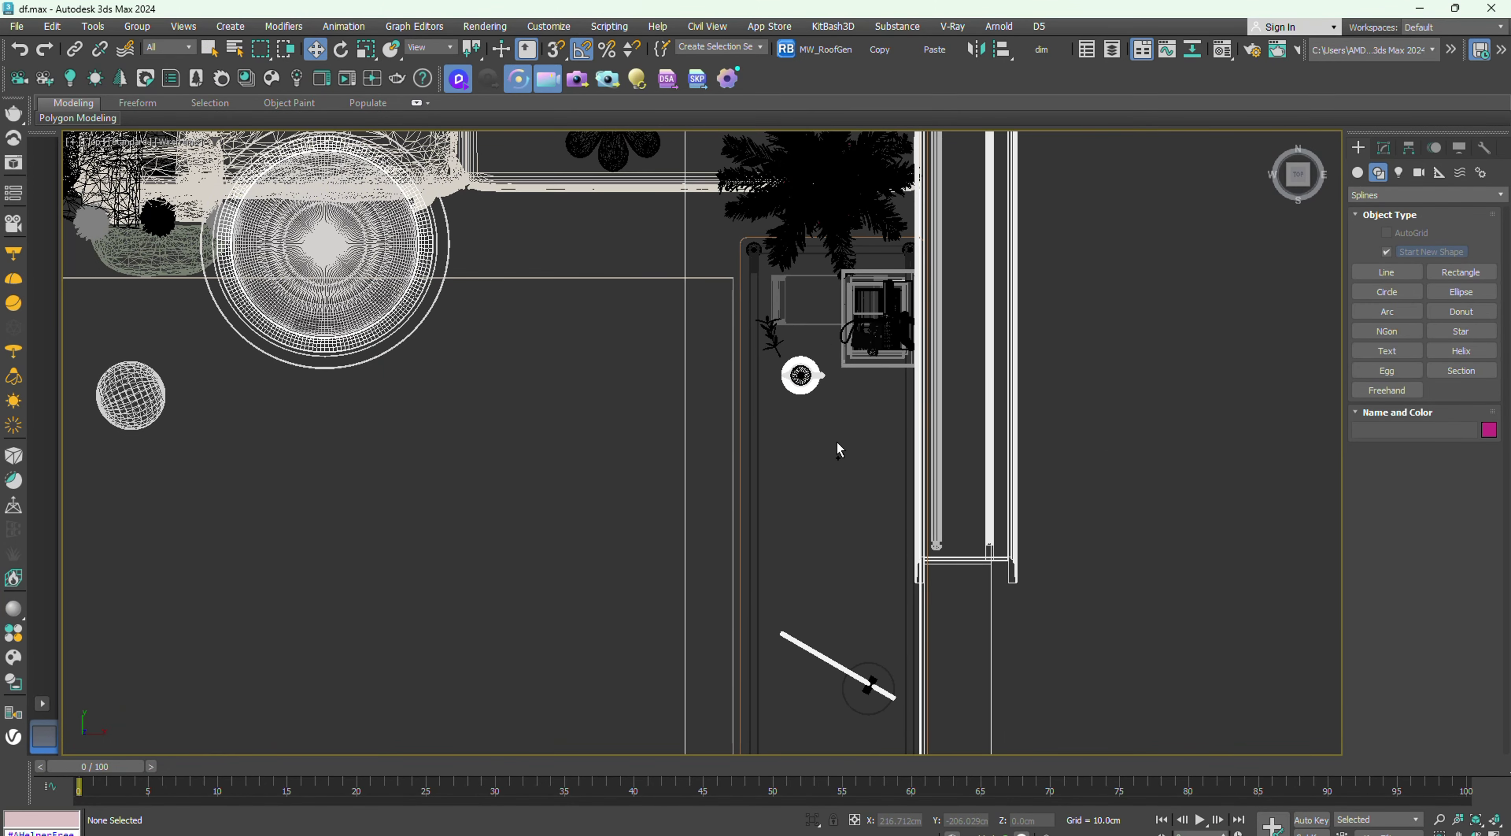
key(ctrl+z)
click(839, 610)
key(c)
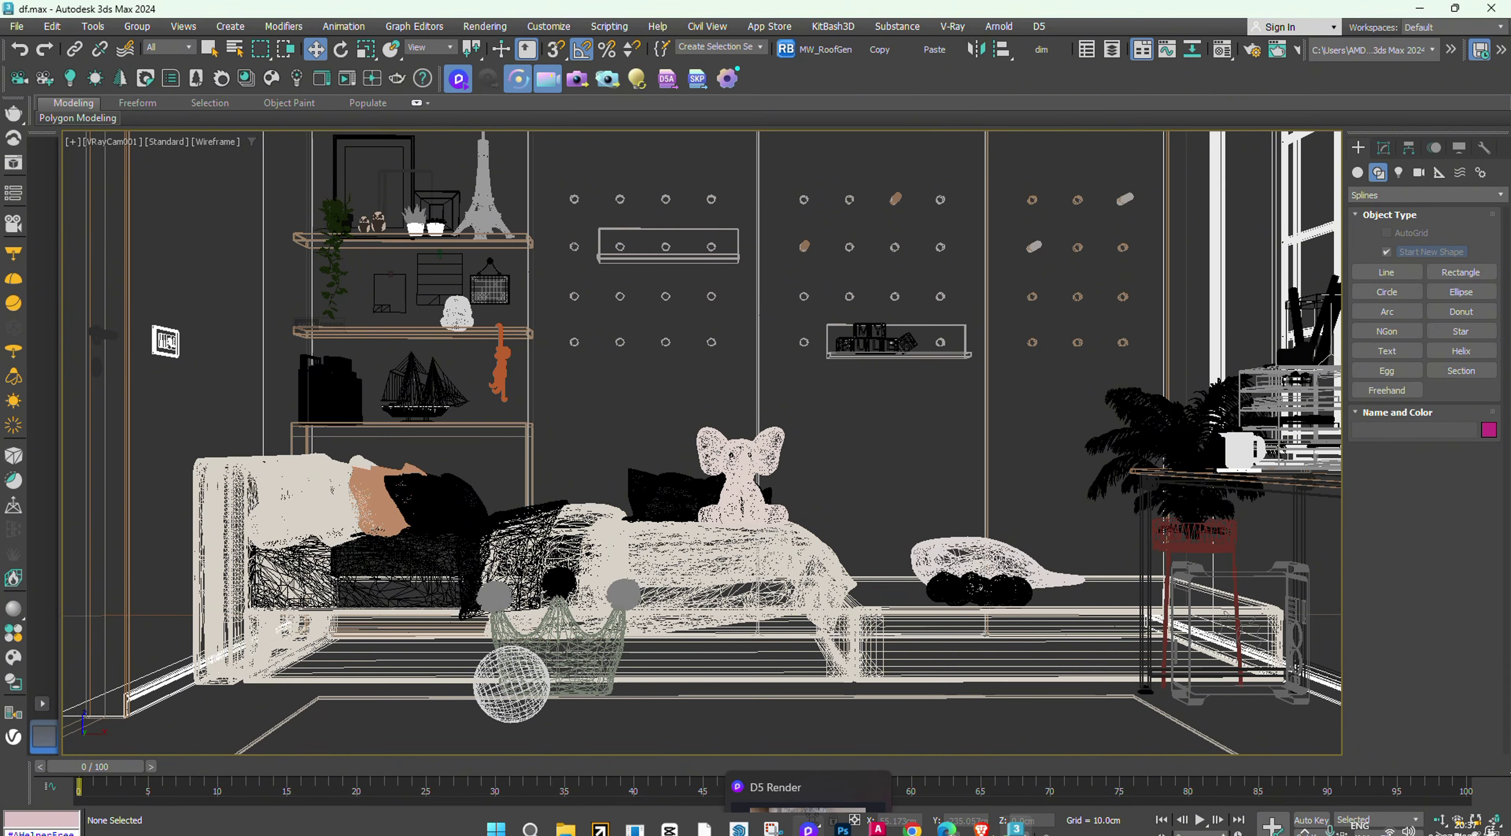
Step: Switch to D5 Render, recall Scene 1, and check the mouse, keyboard and monitor arrangement on the desk up close
click(808, 828)
click(89, 124)
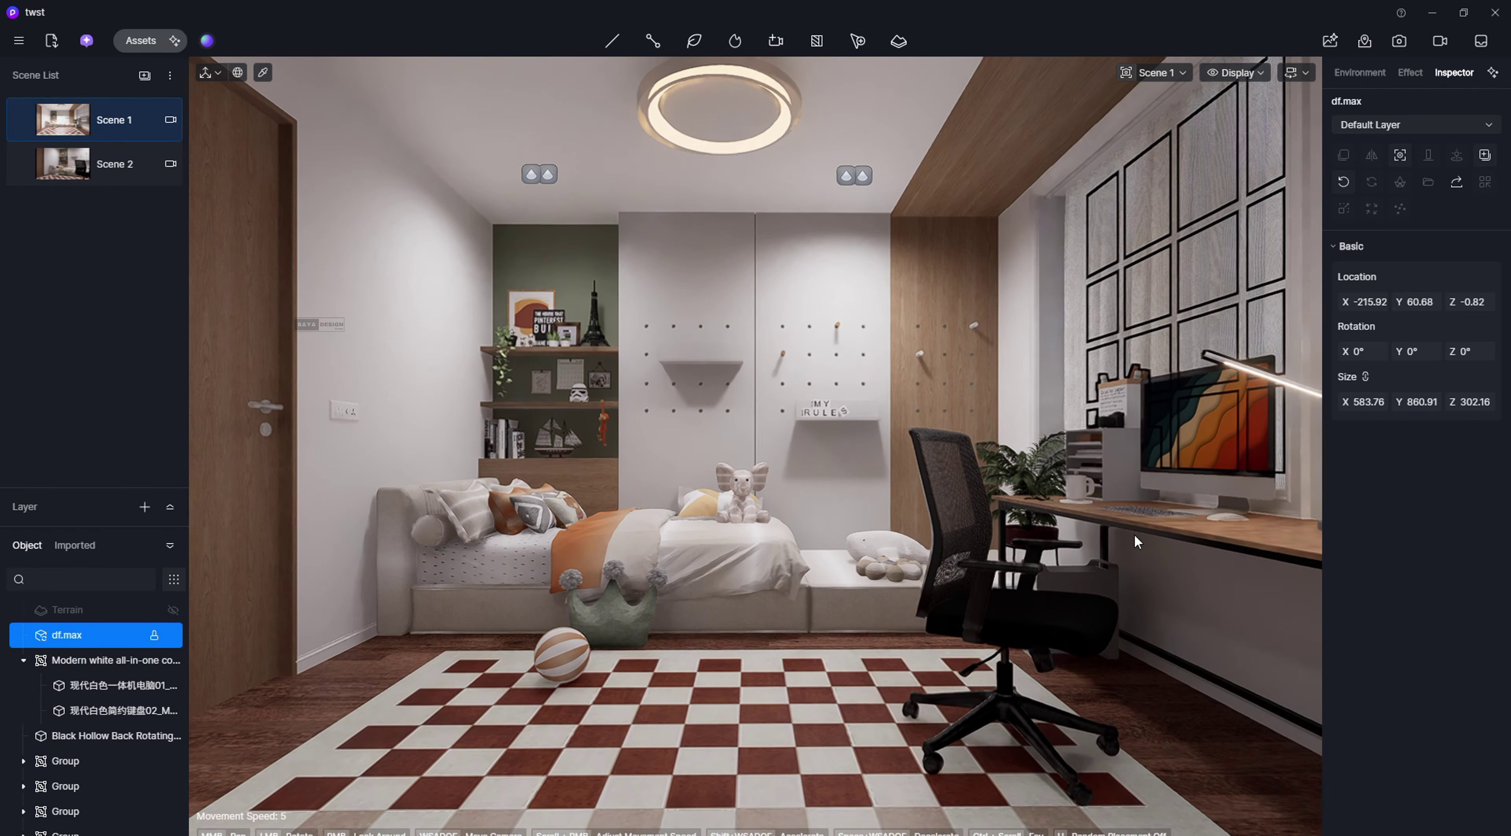
drag(1135, 534, 1140, 538)
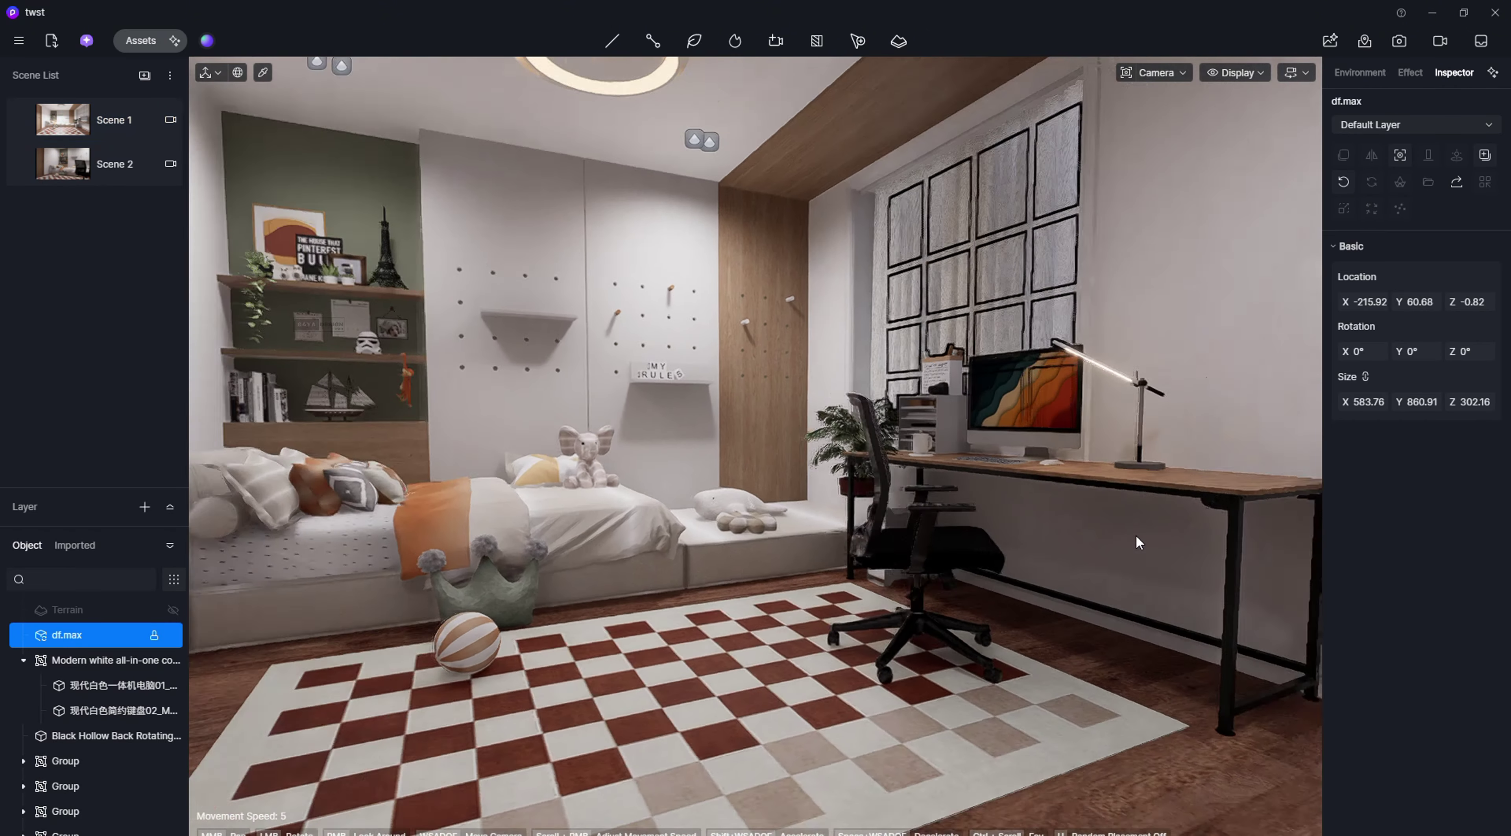
scroll(1139, 505, up, 6)
drag(1133, 452, 1130, 580)
scroll(1130, 580, up, 4)
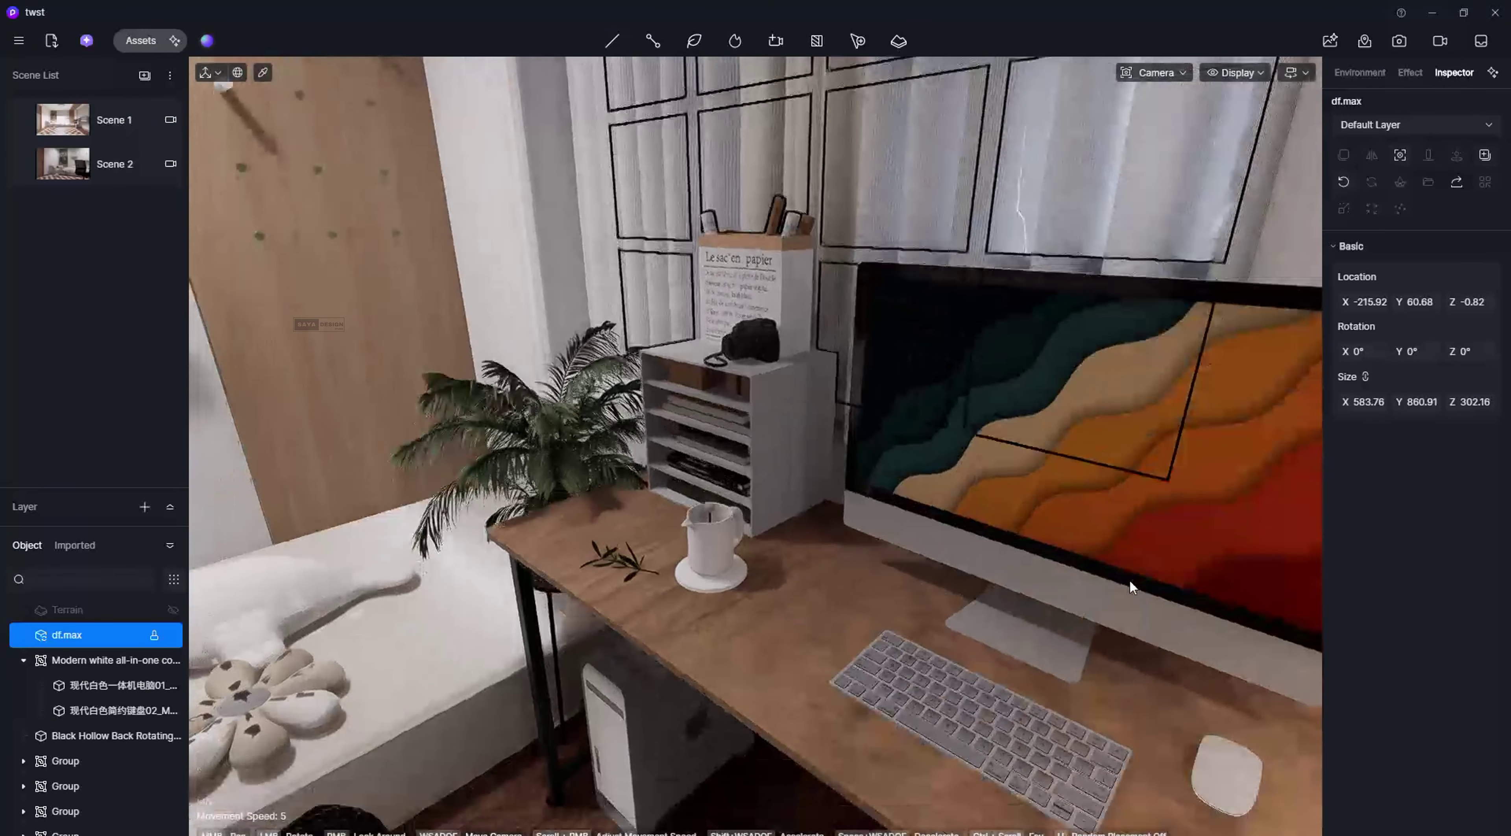